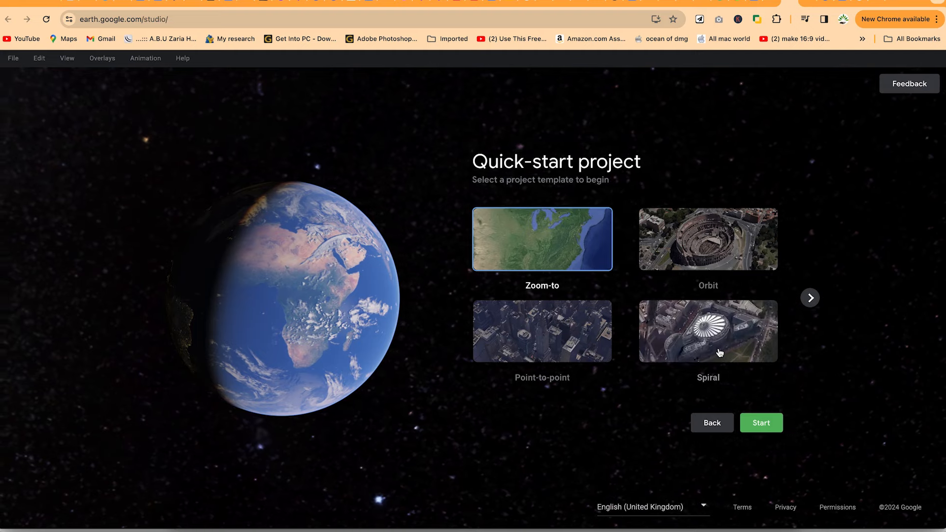
# - Browse the quick-start templates, return to the start page, and begin a blank project named "Edinburgh castle project"
pyautogui.click(810, 297)
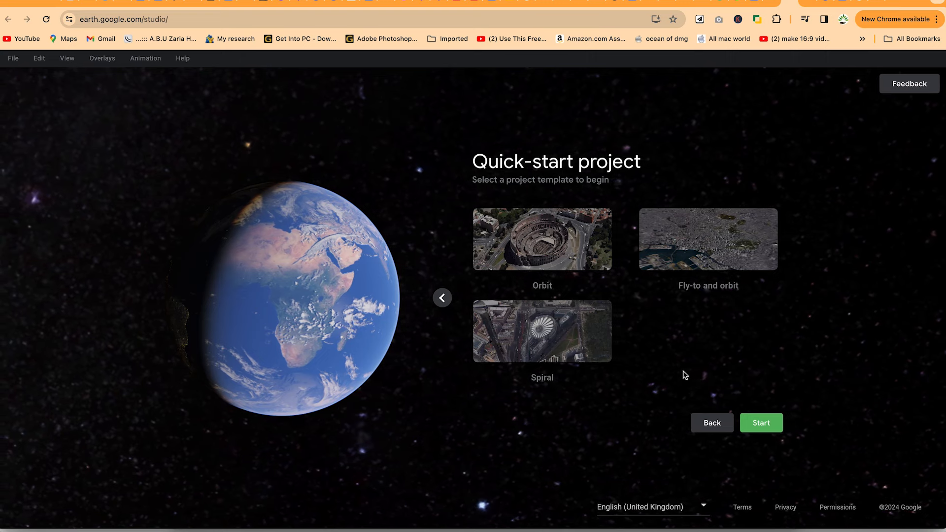
pyautogui.click(711, 422)
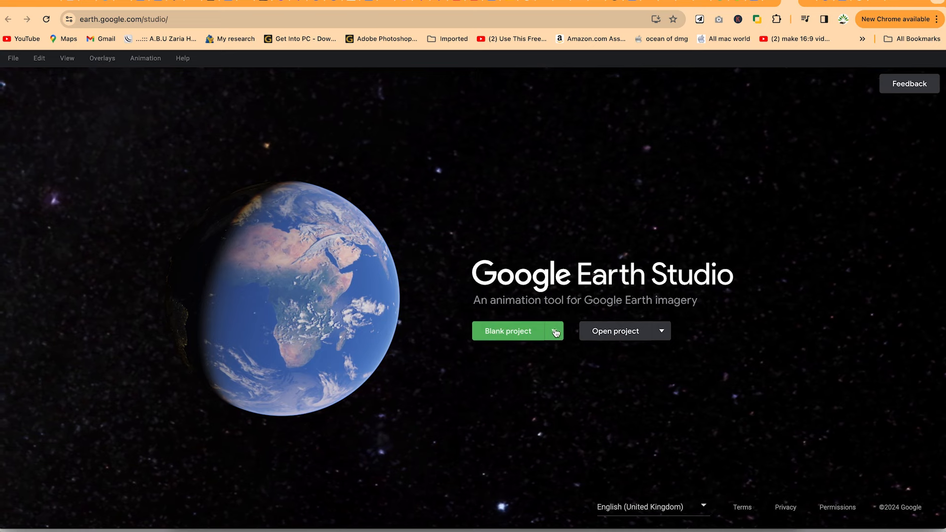
pyautogui.click(497, 337)
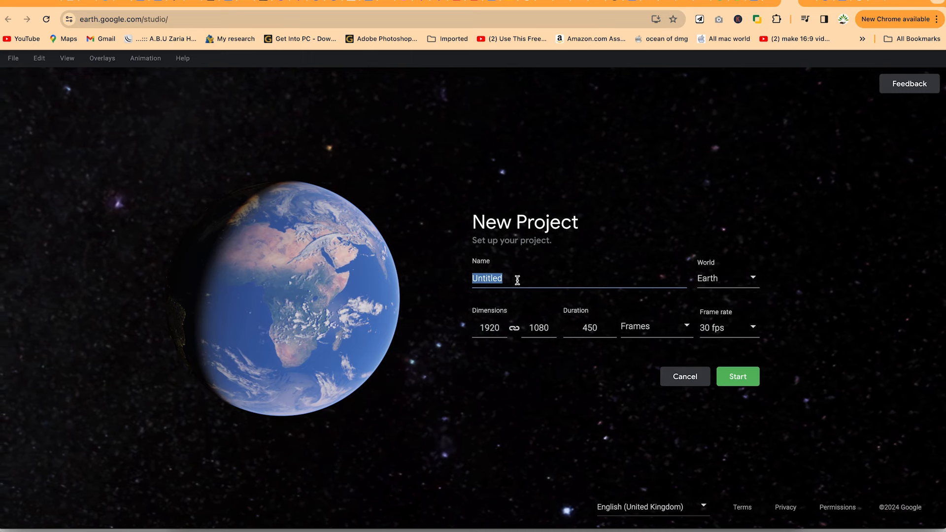
pyautogui.write('Ed')
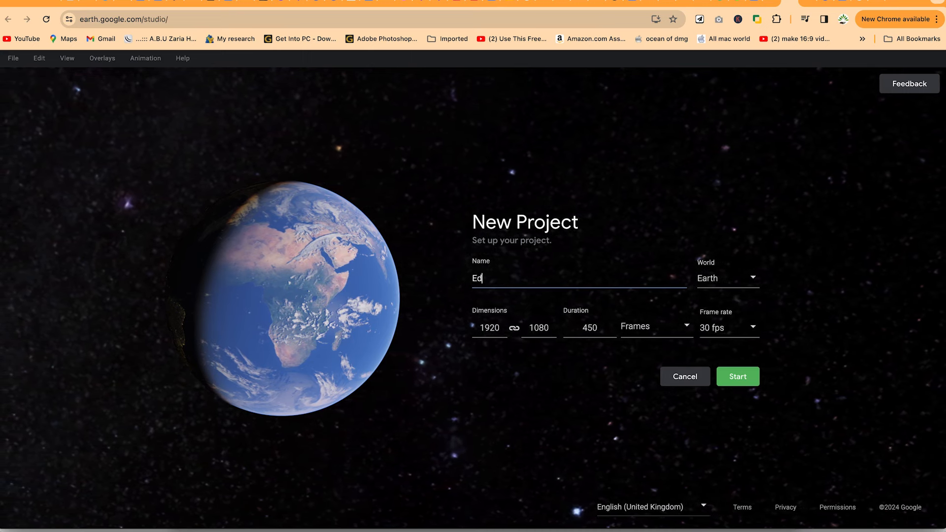
pyautogui.write('inbur')
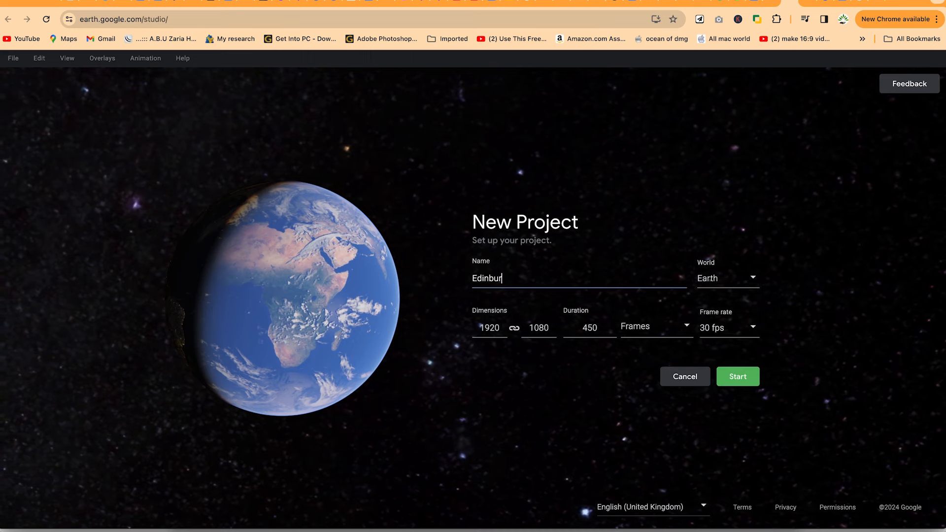
pyautogui.write('gh castle project')
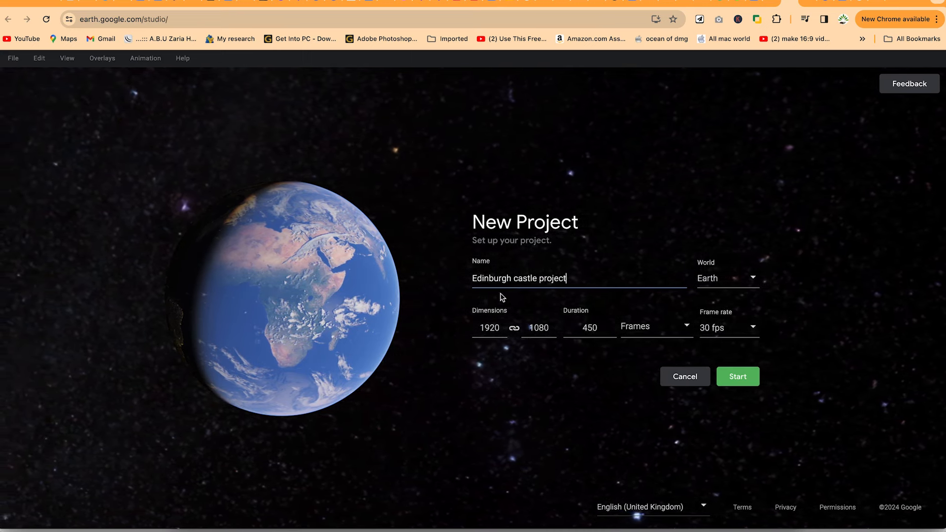
pyautogui.click(752, 280)
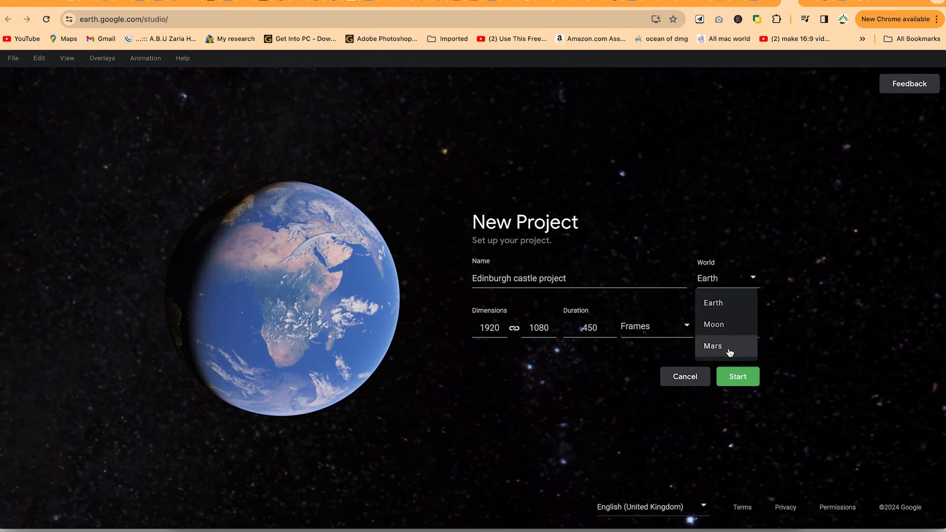
pyautogui.click(832, 308)
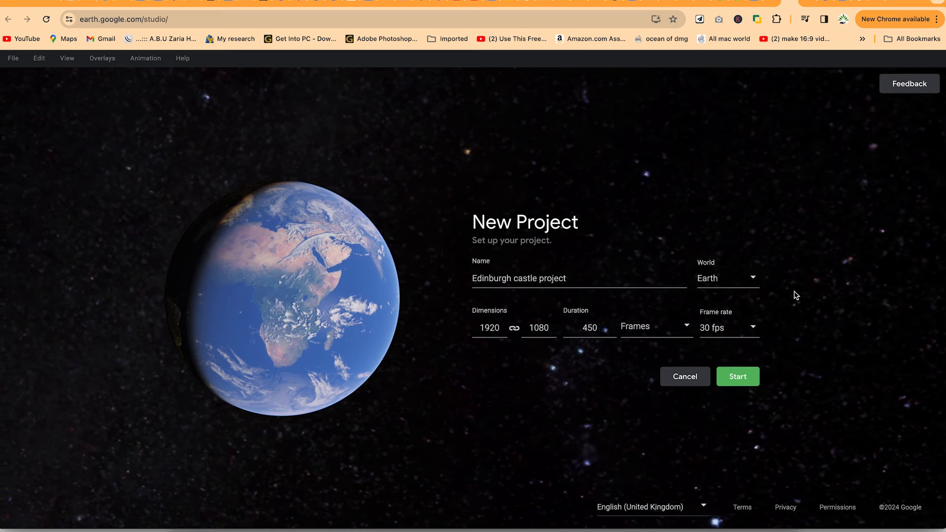
pyautogui.doubleClick(488, 328)
pyautogui.doubleClick(547, 329)
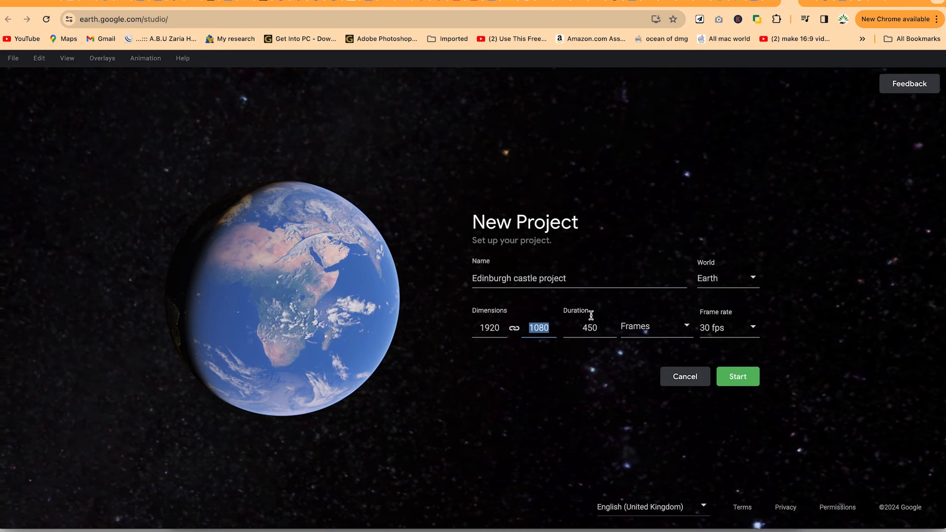
# - Switch the new project's duration format to Timecode and set the duration to 01:00:00
pyautogui.click(682, 333)
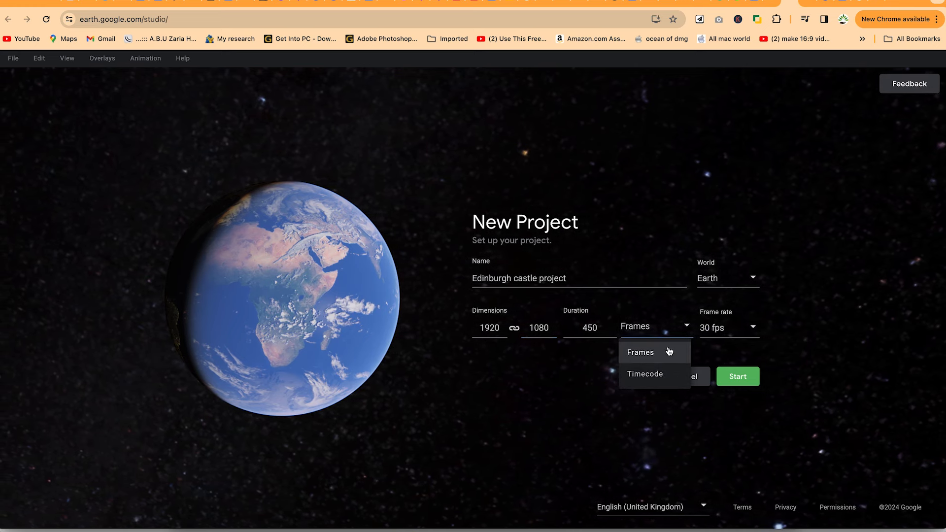
pyautogui.click(654, 376)
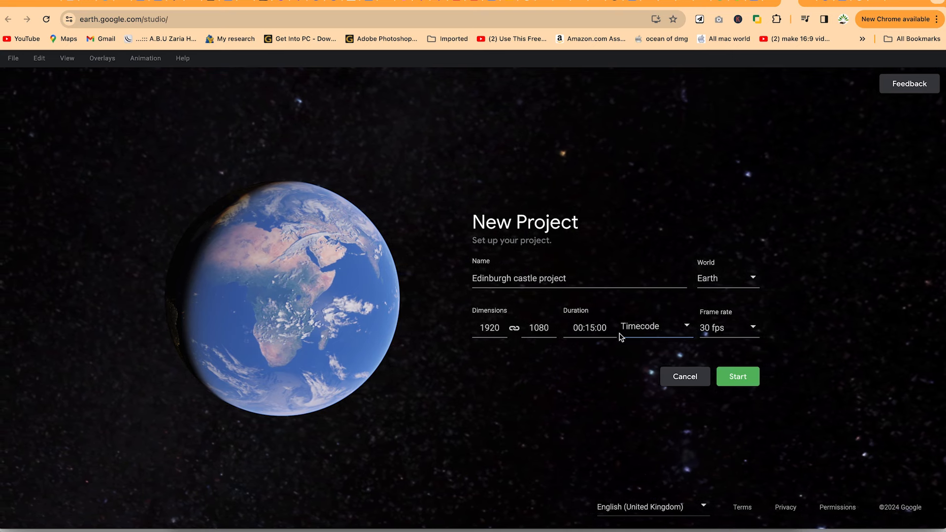
pyautogui.tripleClick(590, 327)
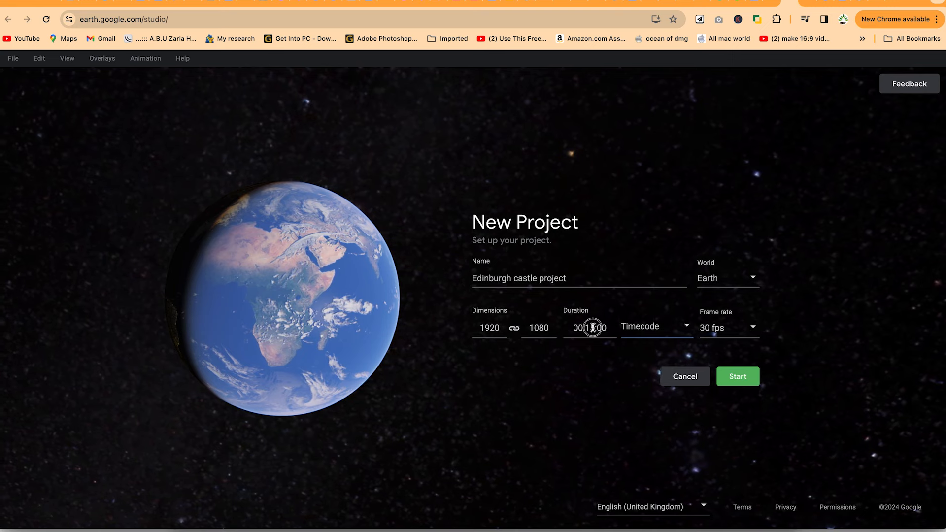
pyautogui.click(591, 329)
pyautogui.doubleClick(590, 327)
pyautogui.write('590')
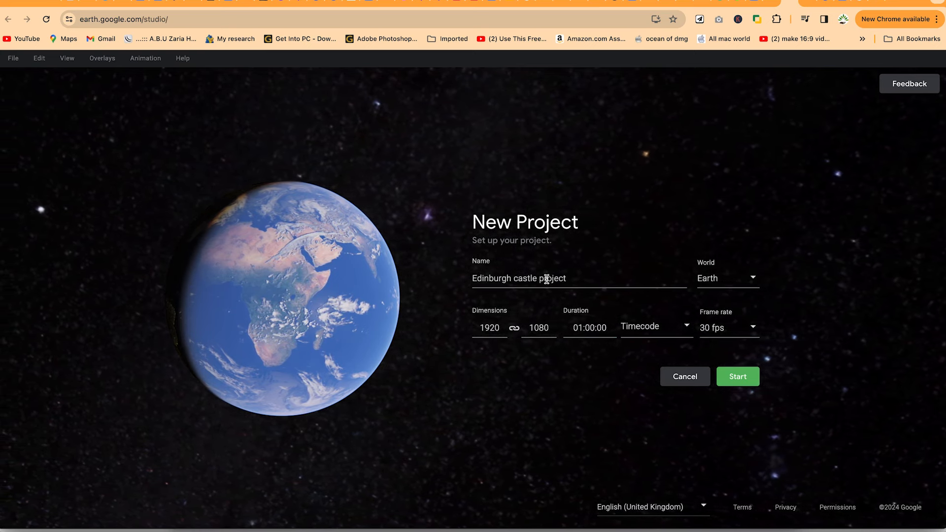
# - Select a frame rate of 30 fps for the new project and start it
pyautogui.click(757, 331)
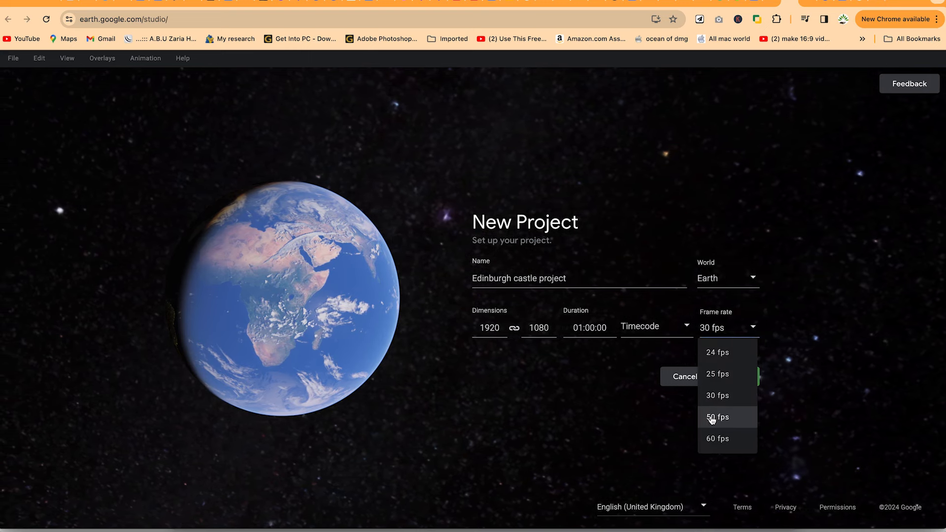
pyautogui.click(713, 395)
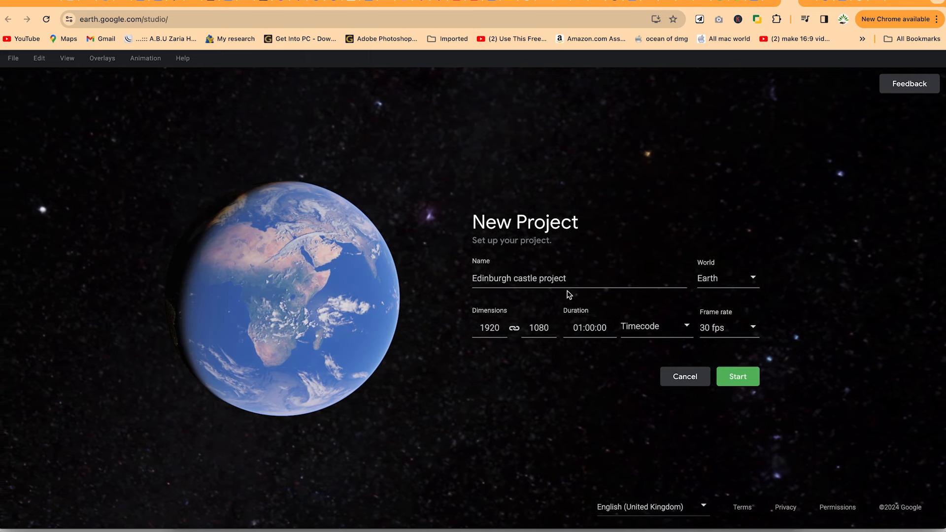
pyautogui.click(757, 331)
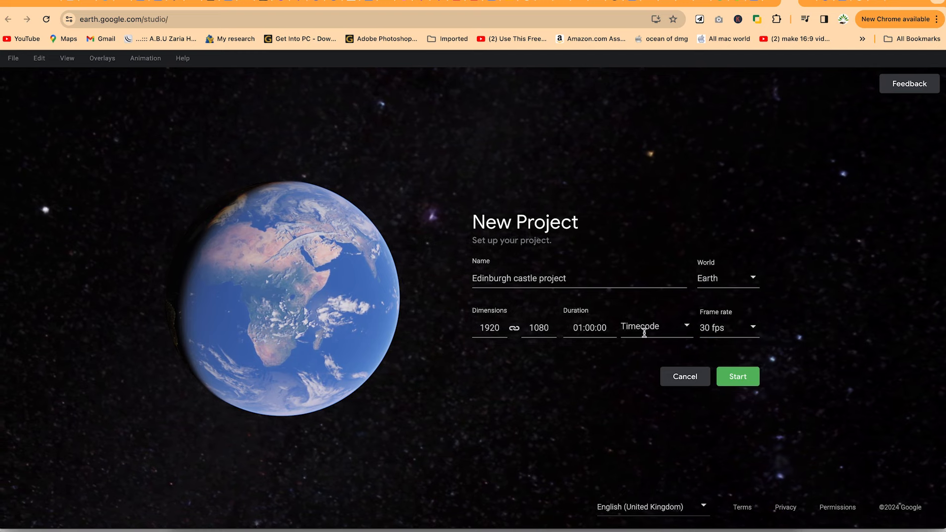
pyautogui.click(753, 330)
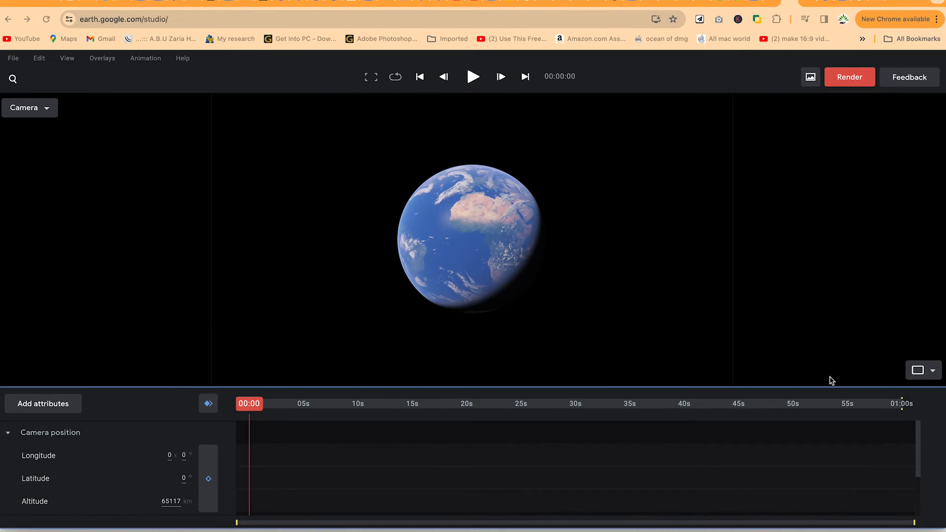
# - Rotate the globe to place the camera at about 52.05° longitude and 19.66° latitude
pyautogui.click(508, 249)
pyautogui.moveTo(465, 223)
pyautogui.mouseDown()
pyautogui.moveTo(465, 188)
pyautogui.moveTo(484, 232)
pyautogui.moveTo(482, 220)
pyautogui.moveTo(448, 241)
pyautogui.moveTo(468, 250)
pyautogui.moveTo(439, 208)
pyautogui.mouseUp()
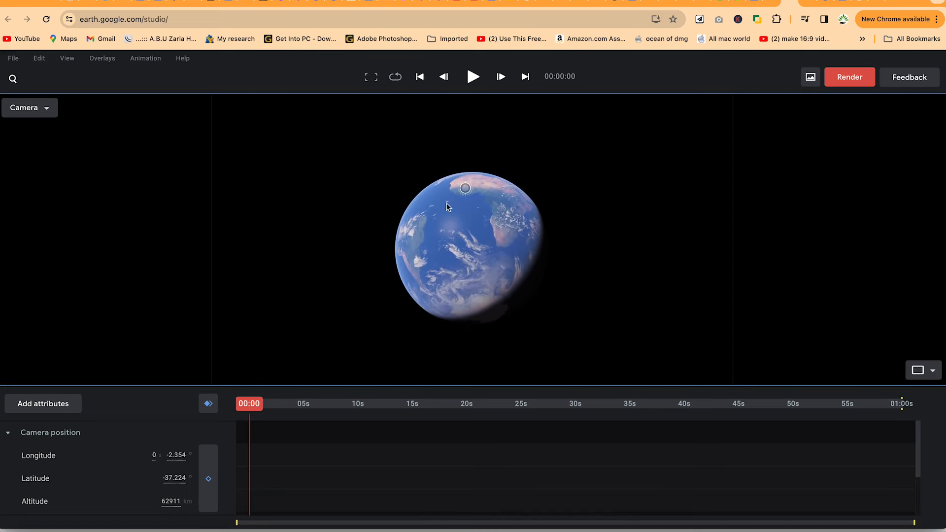
pyautogui.moveTo(481, 252); pyautogui.dragTo(452, 194)
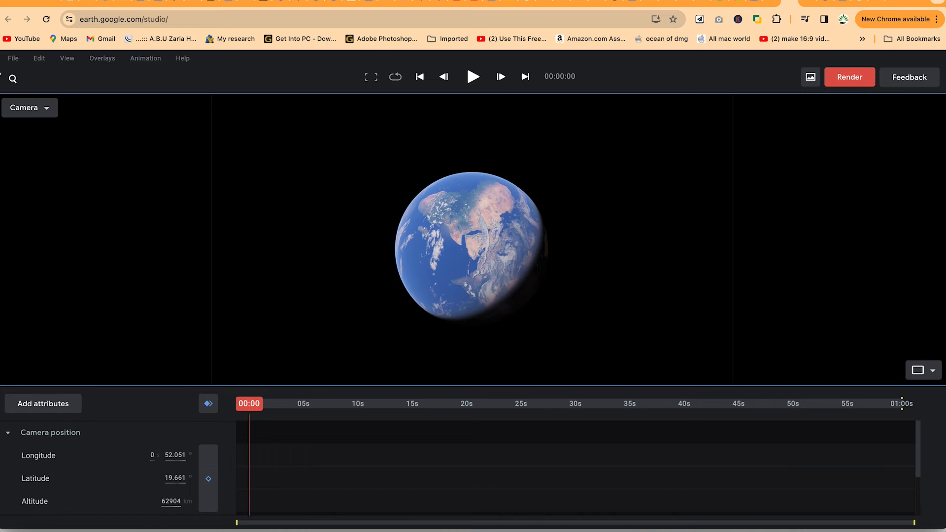
# - Review the project settings for dimensions, world, duration and frame rate, and close them
pyautogui.click(13, 58)
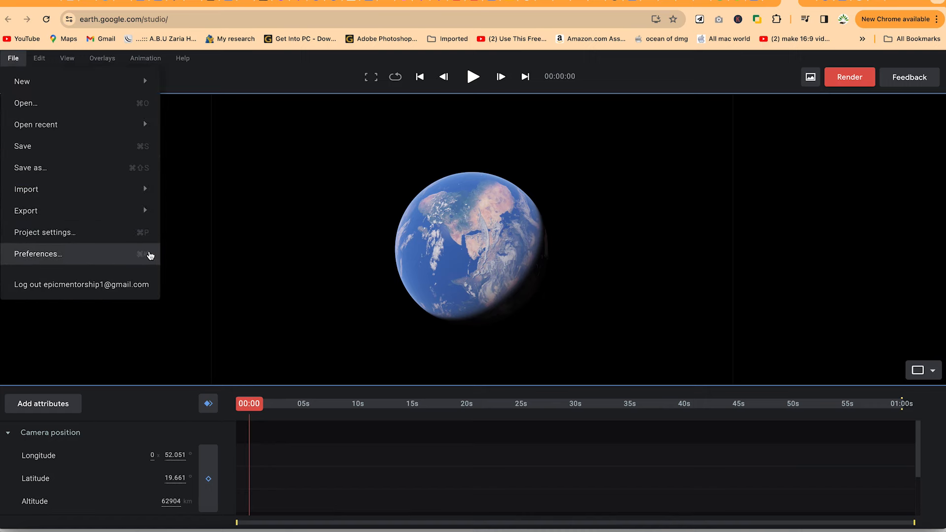
pyautogui.click(34, 238)
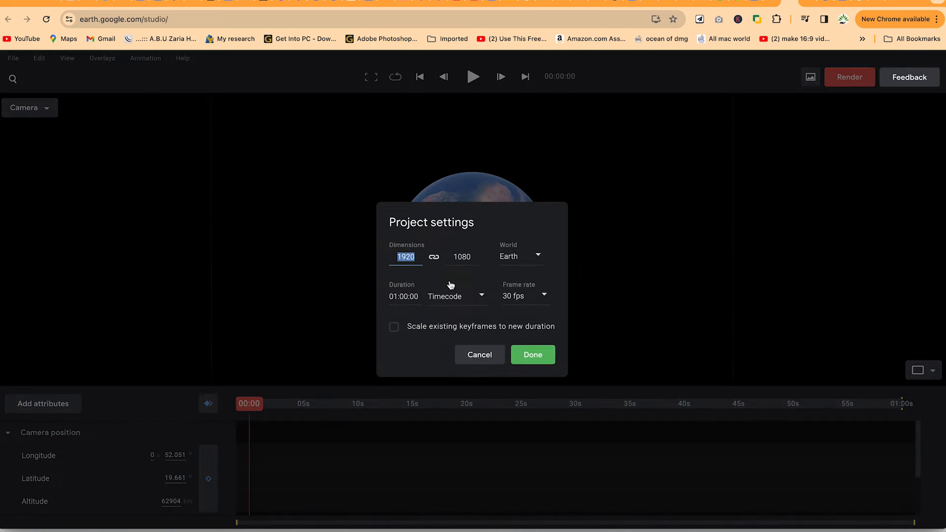
pyautogui.click(534, 355)
# - Review the General, Project, Rendering and User preferences, and close them without saving
pyautogui.click(13, 58)
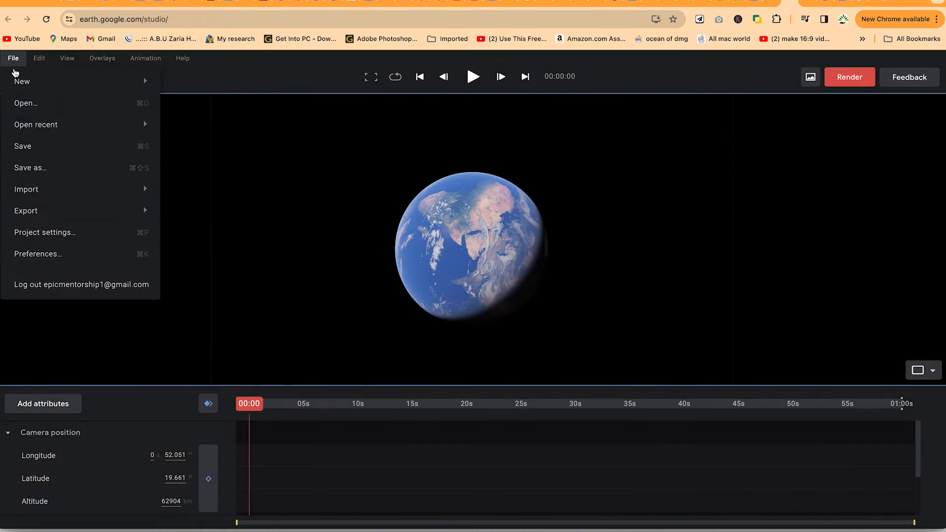
pyautogui.click(40, 254)
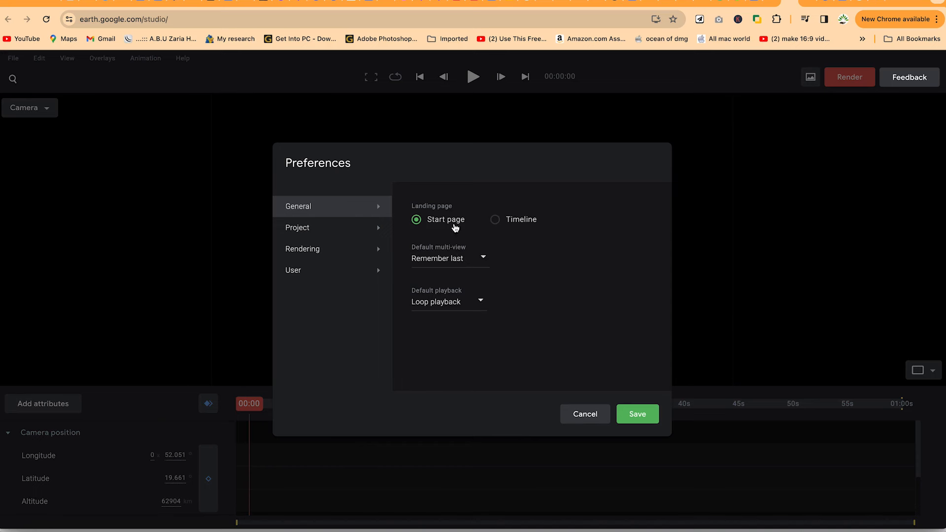
pyautogui.click(288, 229)
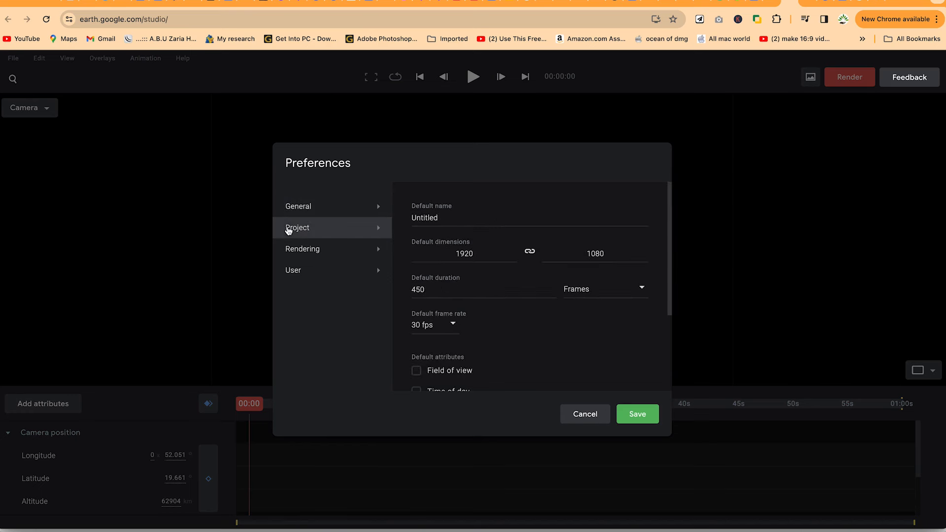
pyautogui.click(316, 251)
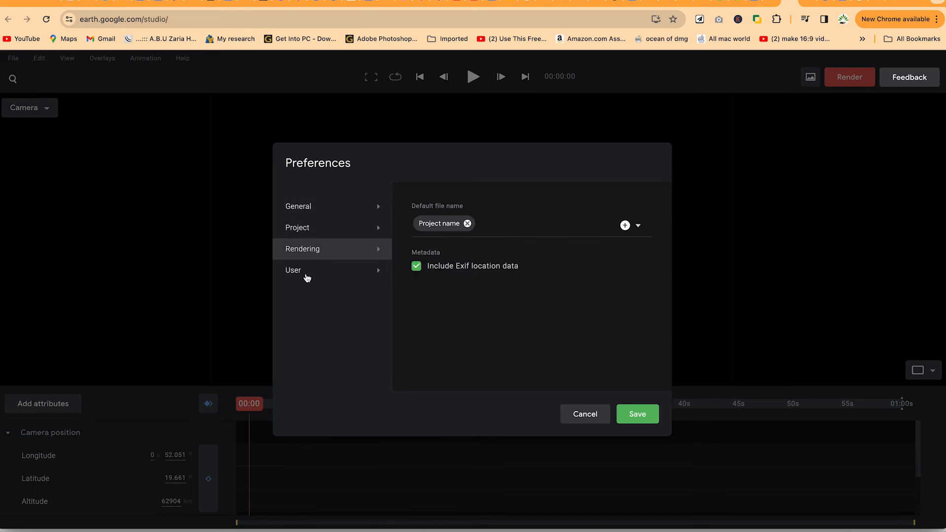
pyautogui.click(306, 276)
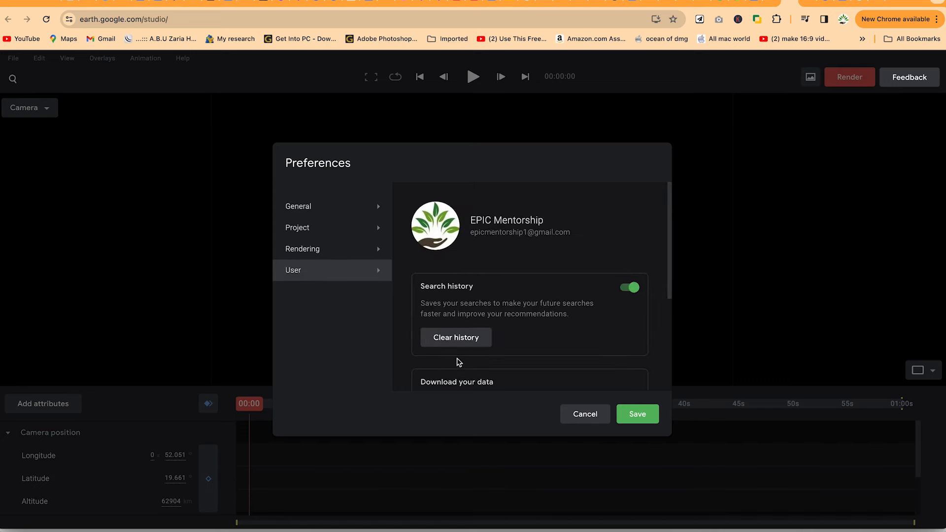
pyautogui.click(585, 415)
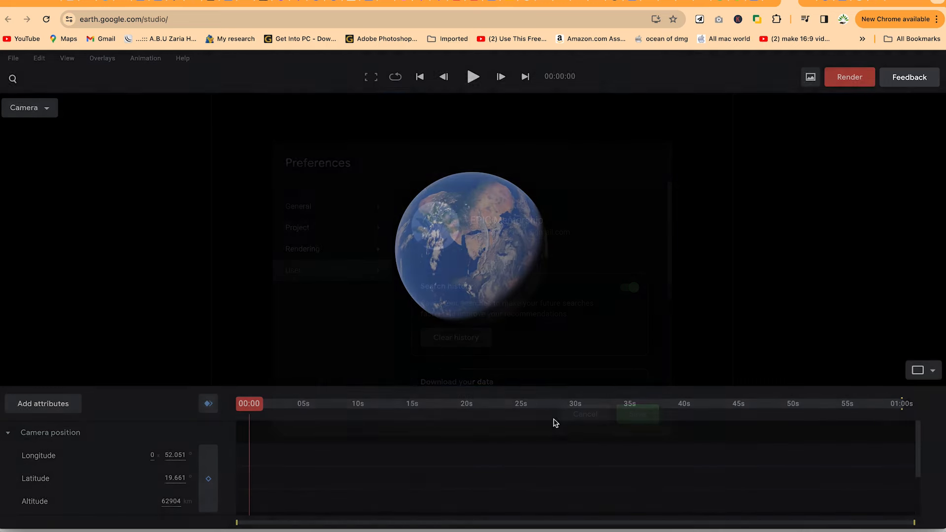
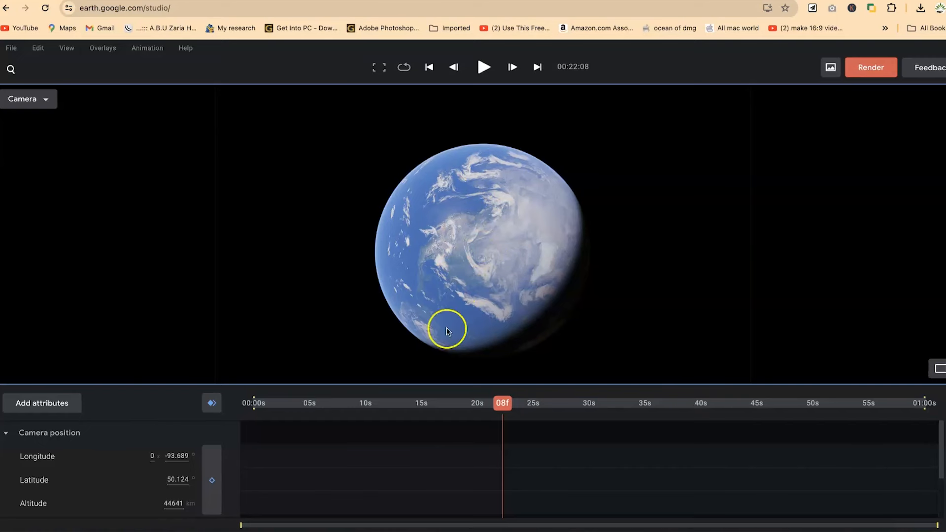
# - Rotate the globe to Australia and zoom the camera in on the Strzelecki Desert area to an altitude of about 141 m
pyautogui.moveTo(523, 252)
pyautogui.mouseDown()
pyautogui.moveTo(450, 279)
pyautogui.moveTo(496, 281)
pyautogui.moveTo(403, 222)
pyautogui.moveTo(415, 247)
pyautogui.moveTo(492, 221)
pyautogui.moveTo(504, 232)
pyautogui.moveTo(490, 211)
pyautogui.moveTo(458, 213)
pyautogui.moveTo(513, 217)
pyautogui.moveTo(369, 235)
pyautogui.moveTo(407, 285)
pyautogui.moveTo(534, 245)
pyautogui.mouseUp()
pyautogui.moveTo(461, 250); pyautogui.dragTo(408, 234)
pyautogui.moveTo(467, 240); pyautogui.dragTo(486, 246)
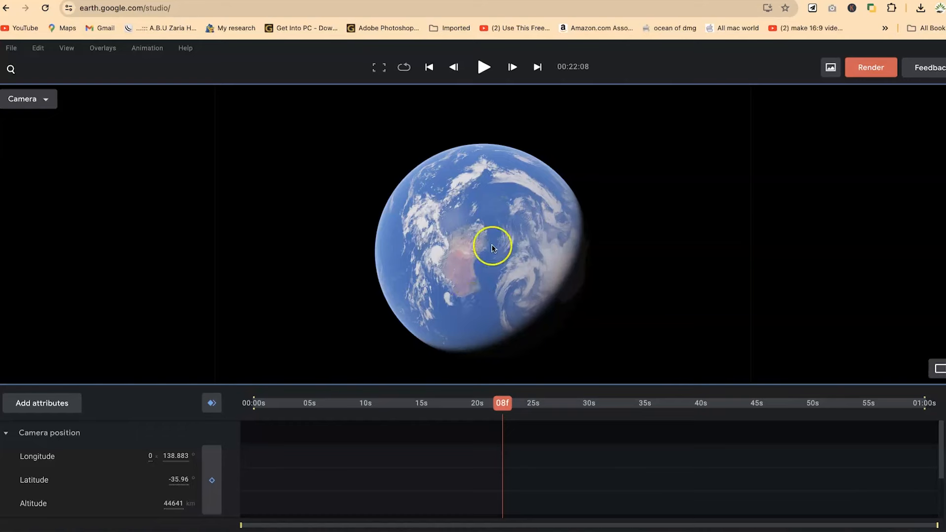
pyautogui.scroll(5, 468, 247)
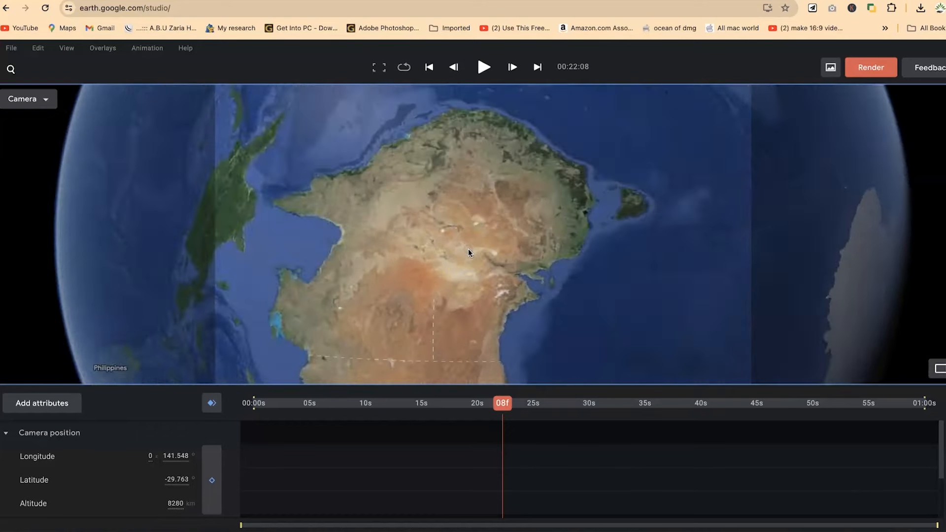
pyautogui.scroll(5, 468, 249)
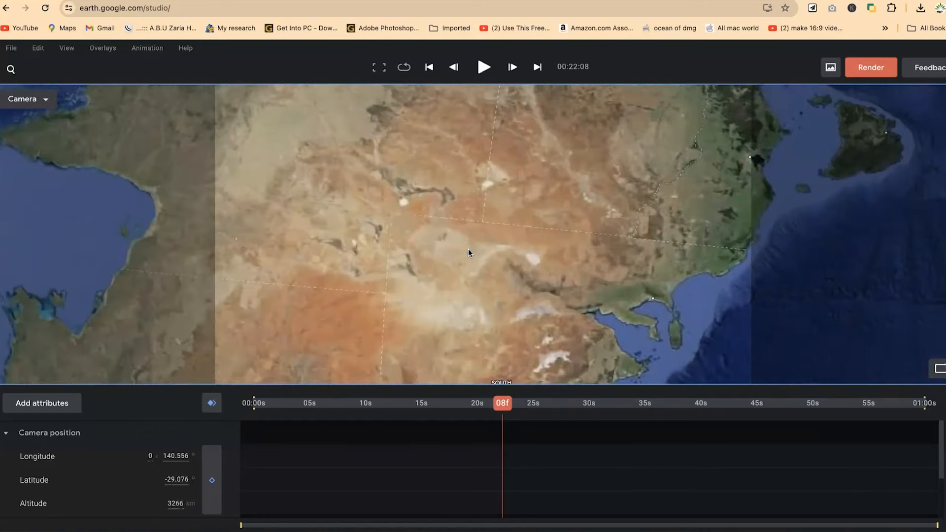
pyautogui.scroll(5, 468, 249)
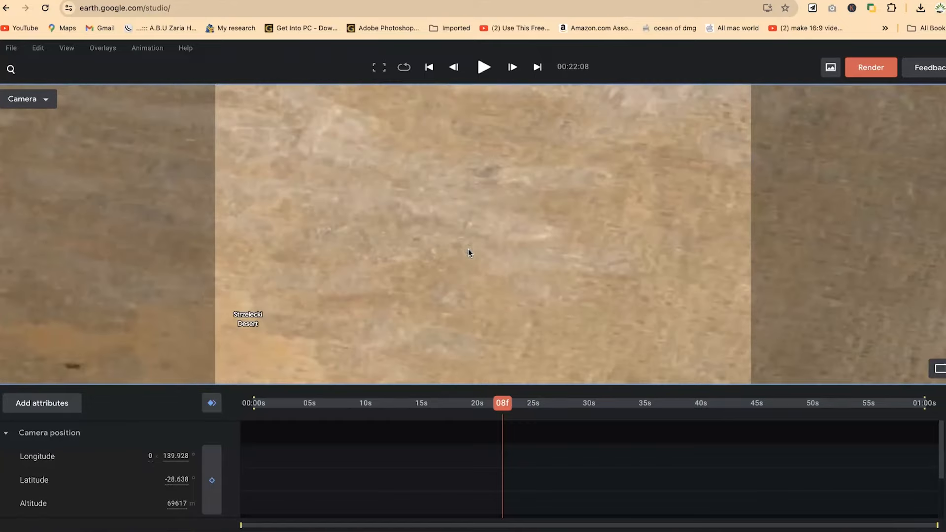
pyautogui.scroll(5, 468, 249)
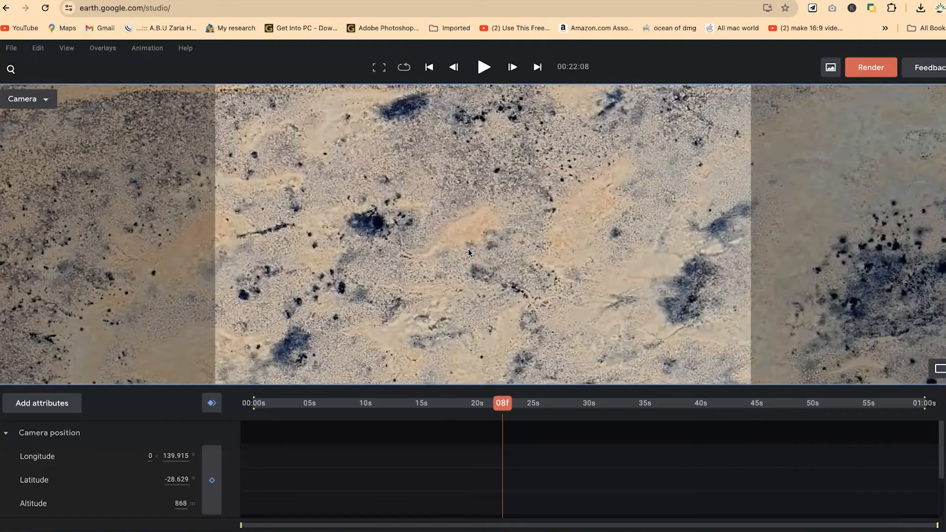
pyautogui.scroll(5, 468, 249)
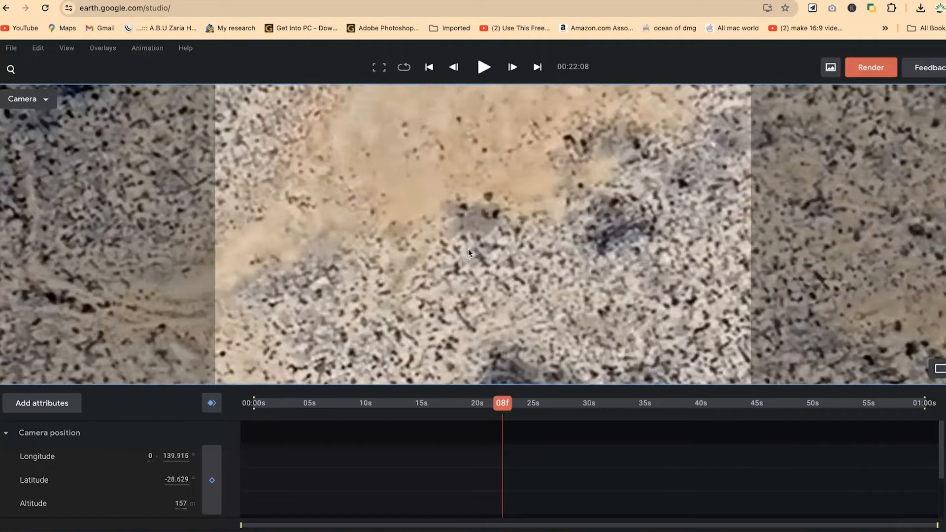
pyautogui.scroll(1, 468, 249)
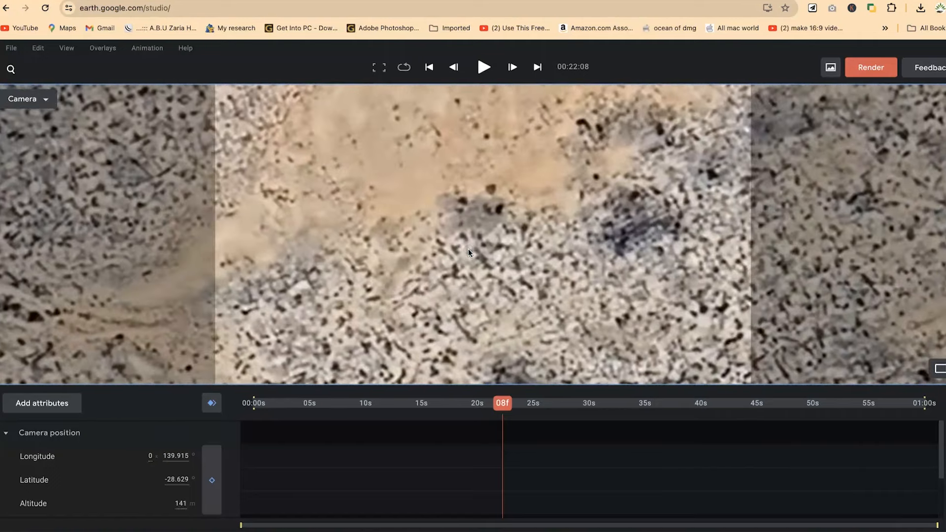
# - Zoom the camera out over the Strzelecki Desert to an altitude of about 251 km
pyautogui.moveTo(542, 320); pyautogui.dragTo(516, 292)
pyautogui.scroll(-6, 480, 284)
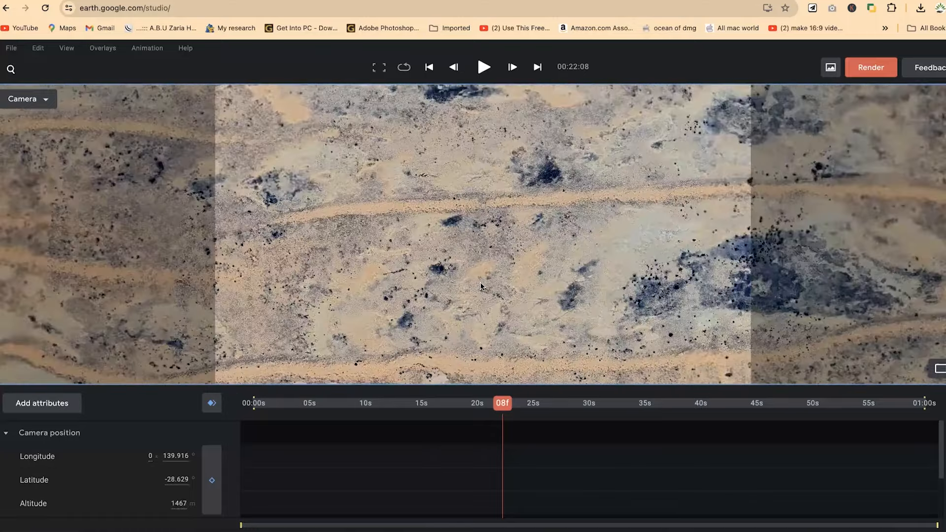
pyautogui.scroll(-10, 480, 282)
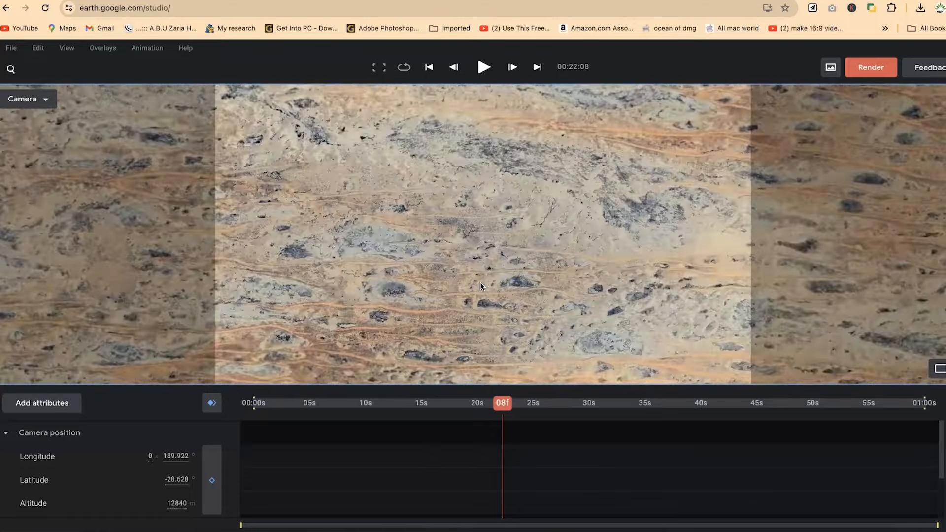
pyautogui.scroll(-4, 480, 281)
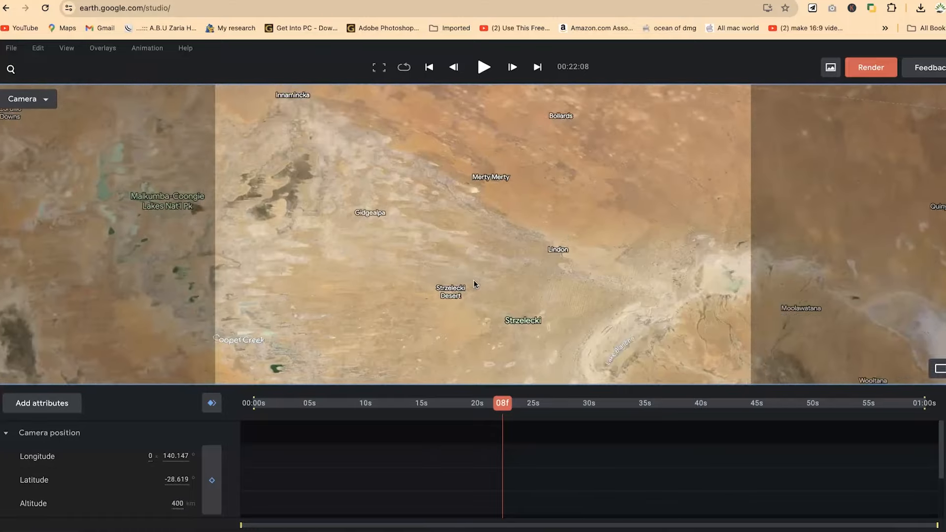
pyautogui.click(469, 281)
pyautogui.scroll(6, 483, 281)
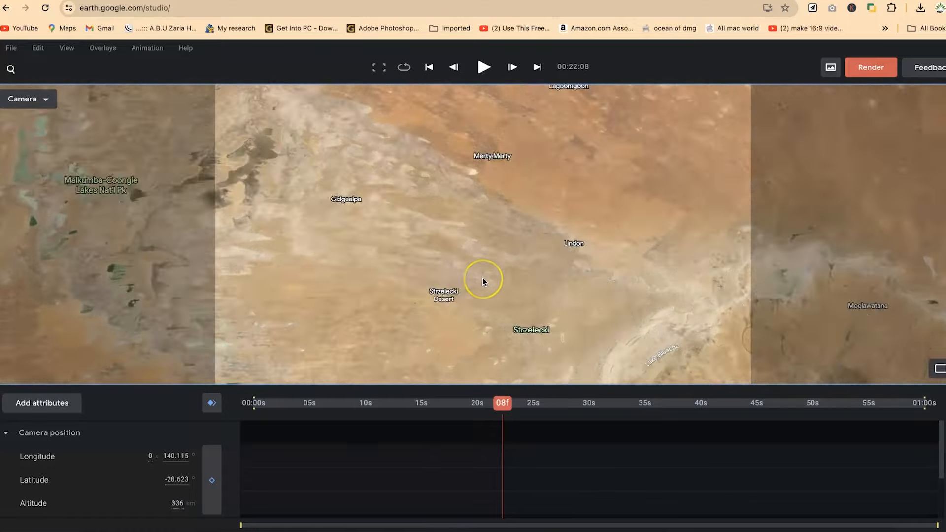
pyautogui.scroll(-6, 483, 281)
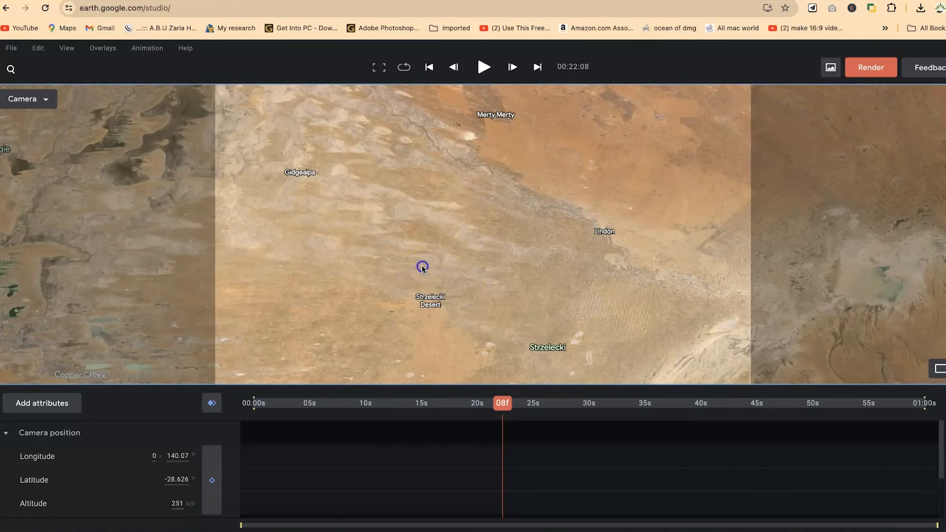
# - Pan the camera from the Strzelecki Desert to the Bedourie area, at about 139.77° longitude and -24.72° latitude
pyautogui.moveTo(398, 262); pyautogui.dragTo(583, 264)
pyautogui.moveTo(332, 220); pyautogui.dragTo(659, 237)
pyautogui.moveTo(422, 238); pyautogui.dragTo(685, 243)
pyautogui.moveTo(464, 238)
pyautogui.mouseDown()
pyautogui.moveTo(638, 246)
pyautogui.moveTo(492, 227)
pyautogui.moveTo(602, 232)
pyautogui.mouseUp()
pyautogui.moveTo(431, 270); pyautogui.dragTo(547, 268)
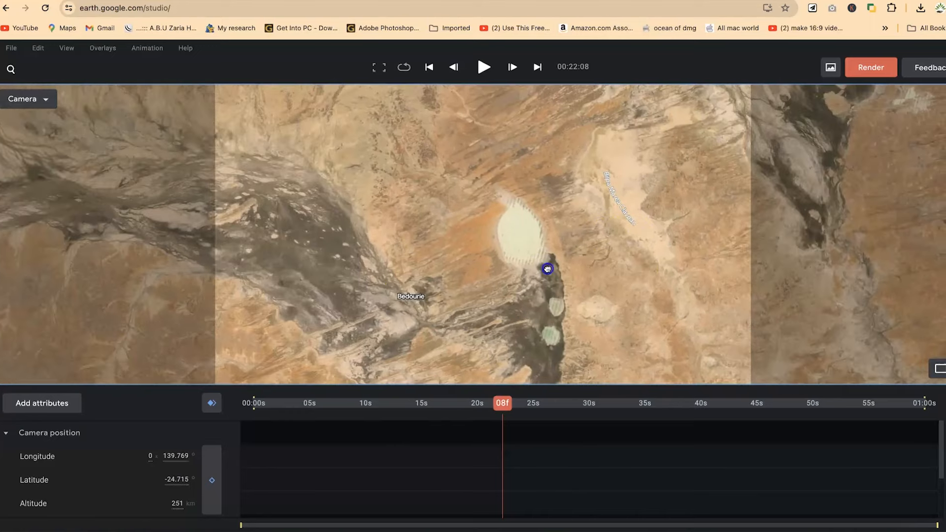
# - Pan the camera past Birdsville and Innamincka to Cooper Creek, at about 141.74° longitude and -26.79° latitude
pyautogui.moveTo(439, 276); pyautogui.dragTo(232, 152)
pyautogui.moveTo(645, 303); pyautogui.dragTo(537, 215)
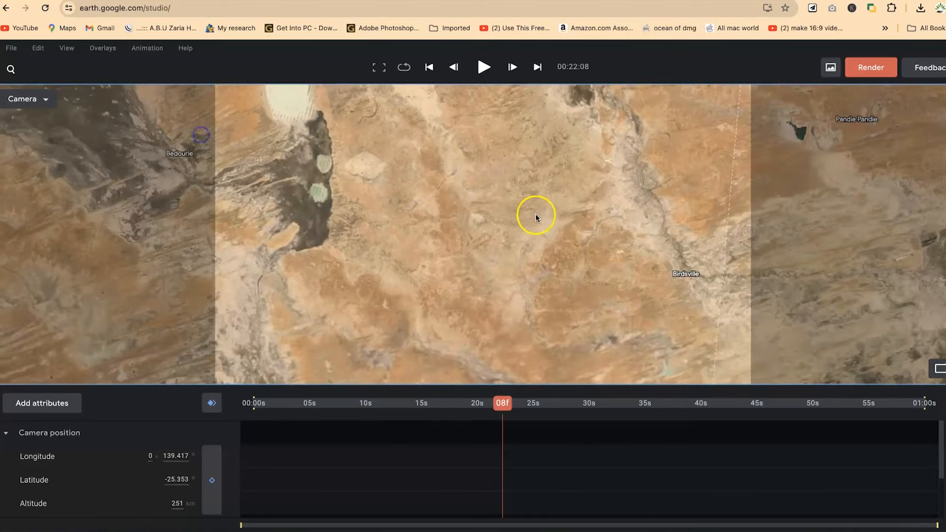
pyautogui.moveTo(865, 142); pyautogui.dragTo(553, 182)
pyautogui.moveTo(480, 253); pyautogui.dragTo(169, 305)
pyautogui.moveTo(493, 203)
pyautogui.mouseDown()
pyautogui.moveTo(382, 219)
pyautogui.moveTo(251, 345)
pyautogui.mouseUp()
pyautogui.moveTo(517, 167); pyautogui.dragTo(446, 386)
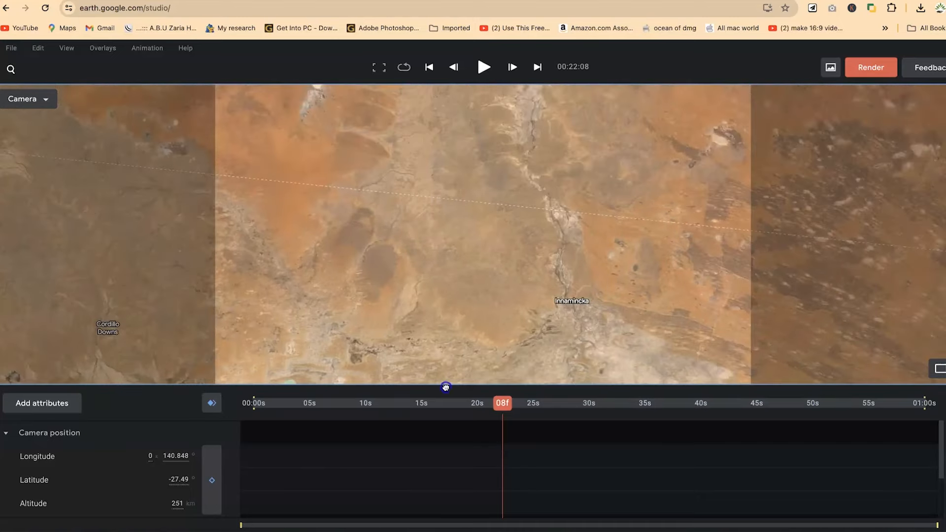
pyautogui.moveTo(534, 191); pyautogui.dragTo(731, 312)
pyautogui.moveTo(423, 195); pyautogui.dragTo(516, 257)
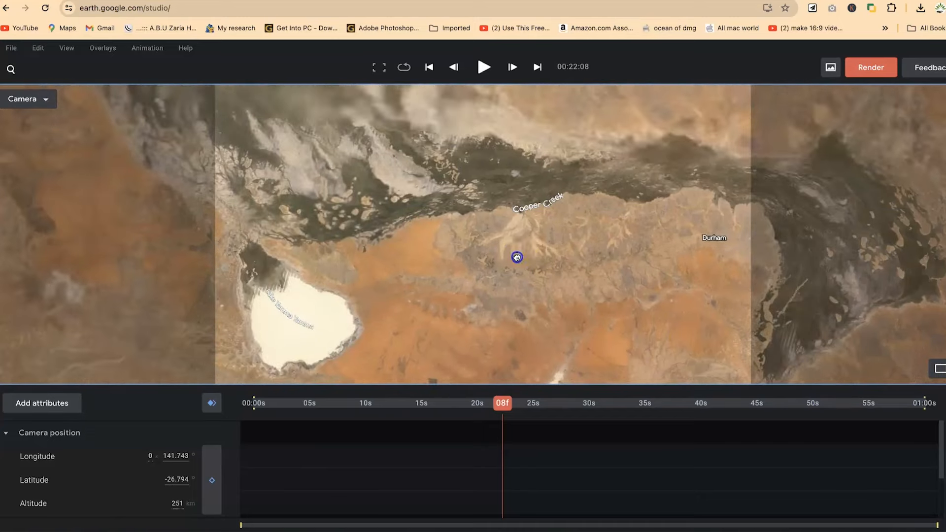
# - Zoom in and out around Durham, ending at a camera altitude of about 1613 km
pyautogui.scroll(-10, 518, 258)
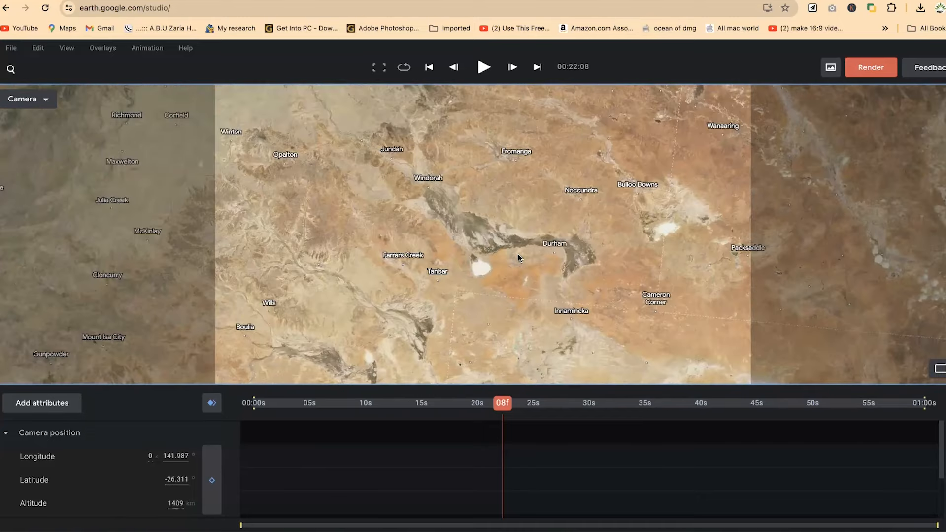
pyautogui.scroll(12, 518, 256)
pyautogui.scroll(-12, 517, 255)
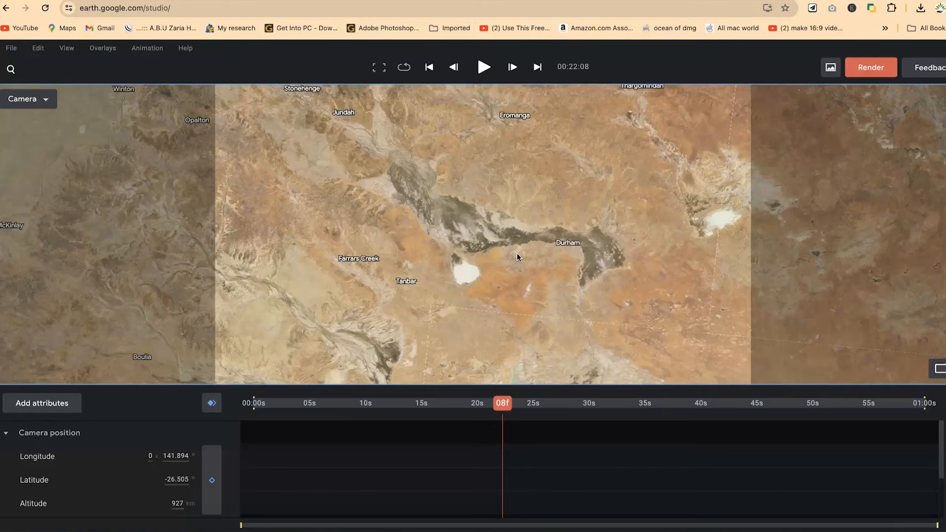
pyautogui.moveTo(507, 253); pyautogui.dragTo(507, 252)
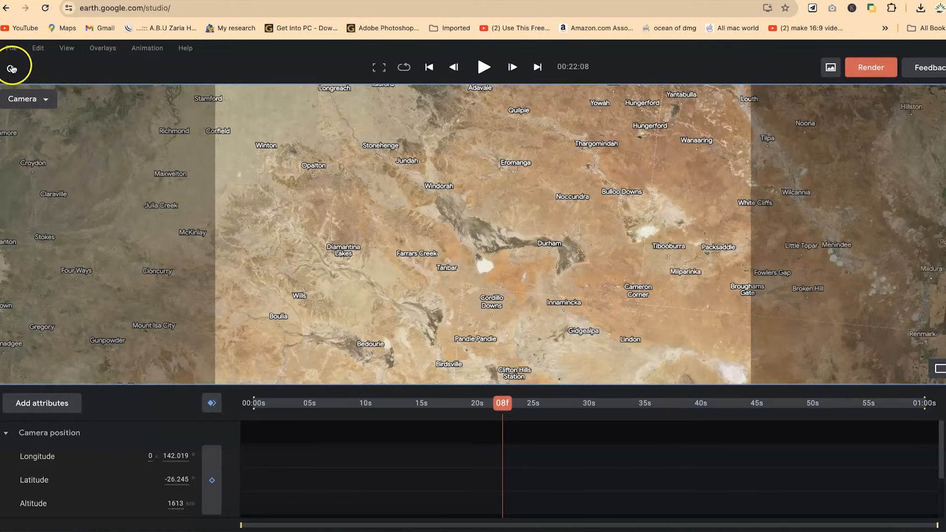
# - Search for "eif" and move the camera to the Eiffel Tower on Avenue Anatole France
pyautogui.click(11, 68)
pyautogui.write('eif')
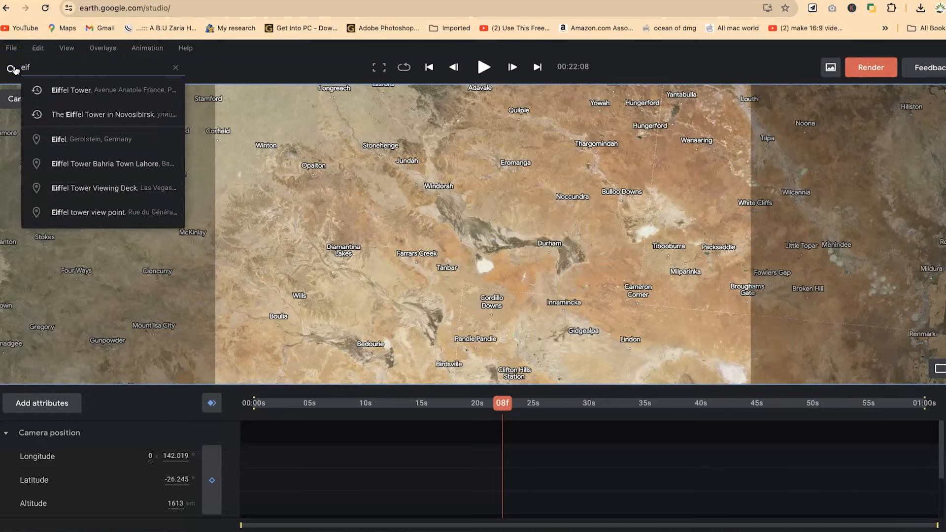
pyautogui.click(57, 95)
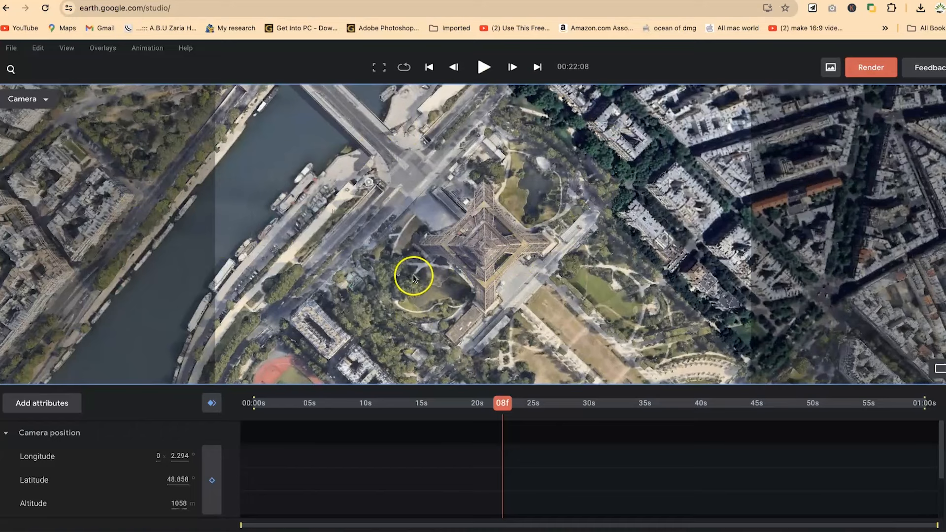
# - Centre the Eiffel Tower and tilt the camera from overhead to an oblique view at about 349 m altitude
pyautogui.moveTo(383, 244); pyautogui.dragTo(271, 270)
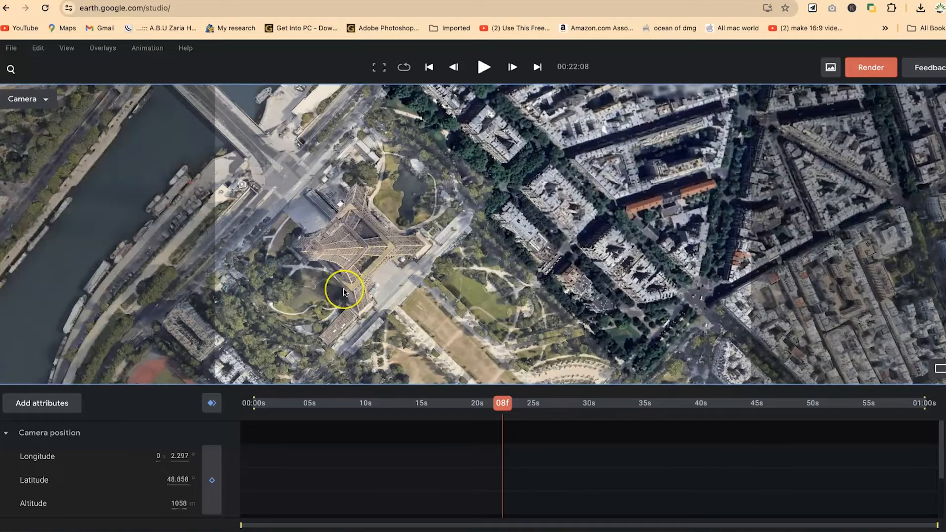
pyautogui.moveTo(345, 286); pyautogui.dragTo(442, 274)
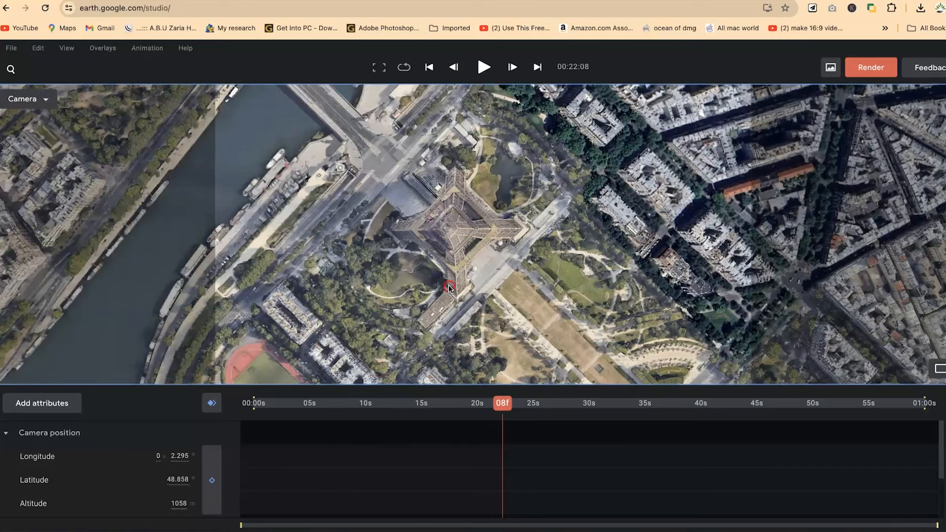
pyautogui.keyDown('shift'); pyautogui.moveTo(448, 286); pyautogui.dragTo(451, 261); pyautogui.keyUp('shift')
pyautogui.keyDown('shift'); pyautogui.moveTo(453, 226); pyautogui.dragTo(475, 198); pyautogui.keyUp('shift')
pyautogui.moveTo(452, 232)
pyautogui.keyDown('shift'); pyautogui.mouseDown()
pyautogui.moveTo(435, 218)
pyautogui.moveTo(449, 227)
pyautogui.mouseUp(); pyautogui.keyUp('shift')
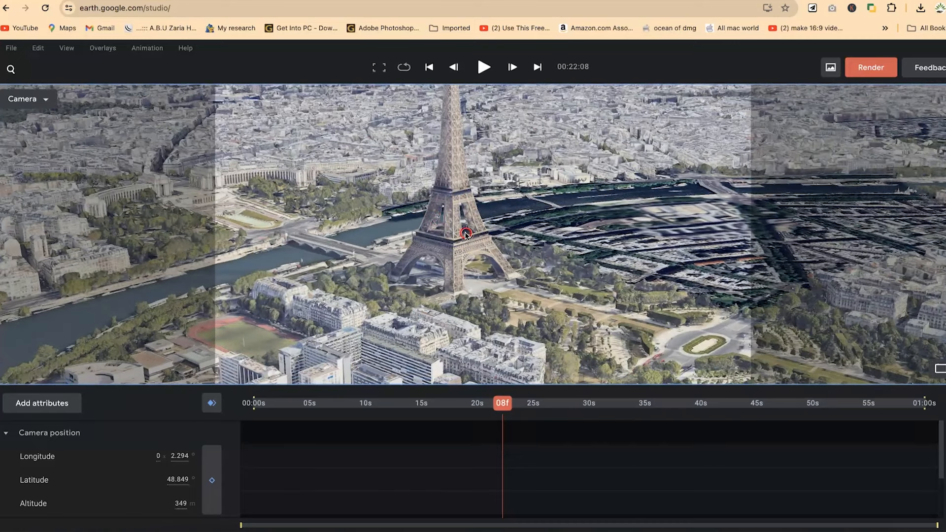
# - Orbit the camera around the Eiffel Tower to a view across the Seine at about 290 m altitude
pyautogui.keyDown('shift'); pyautogui.moveTo(465, 234); pyautogui.dragTo(456, 231); pyautogui.keyUp('shift')
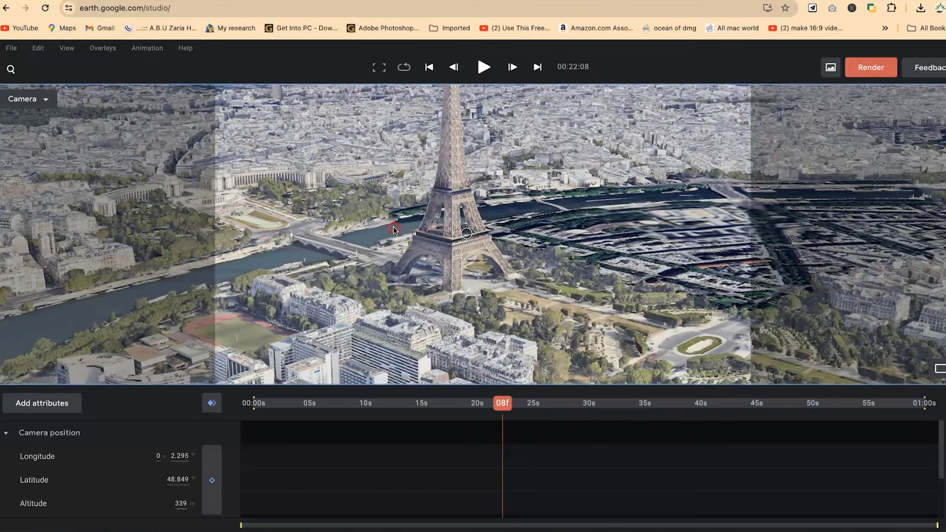
pyautogui.keyDown('shift'); pyautogui.moveTo(397, 230); pyautogui.dragTo(374, 228); pyautogui.keyUp('shift')
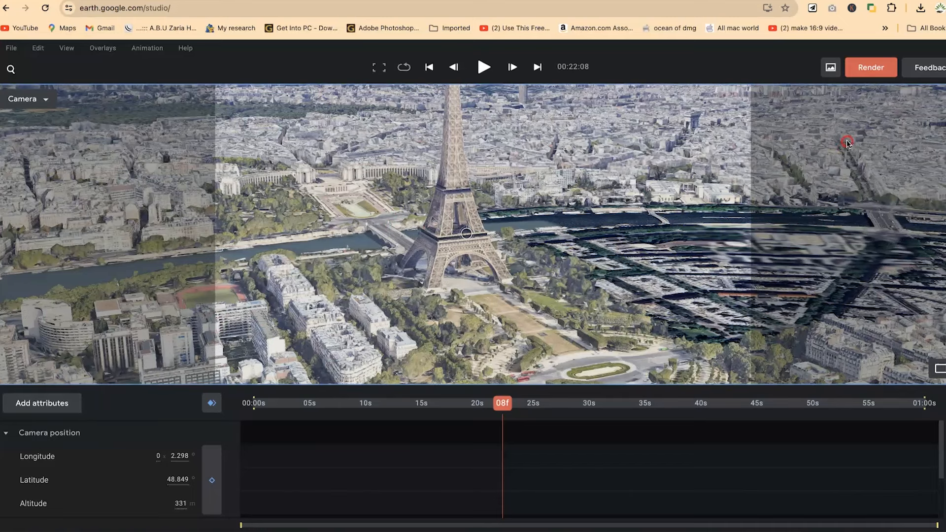
pyautogui.keyDown('shift'); pyautogui.moveTo(846, 141); pyautogui.dragTo(868, 132); pyautogui.keyUp('shift')
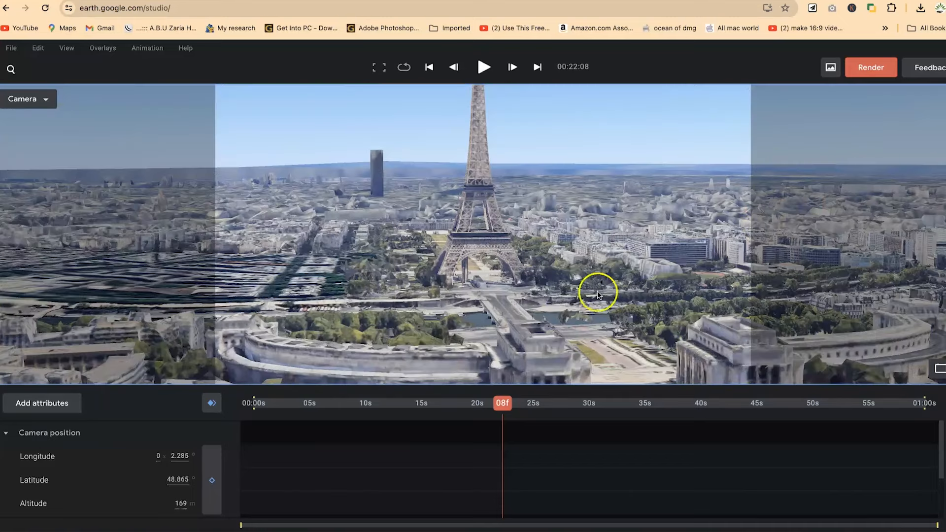
pyautogui.keyDown('shift'); pyautogui.moveTo(548, 288); pyautogui.dragTo(461, 291); pyautogui.keyUp('shift')
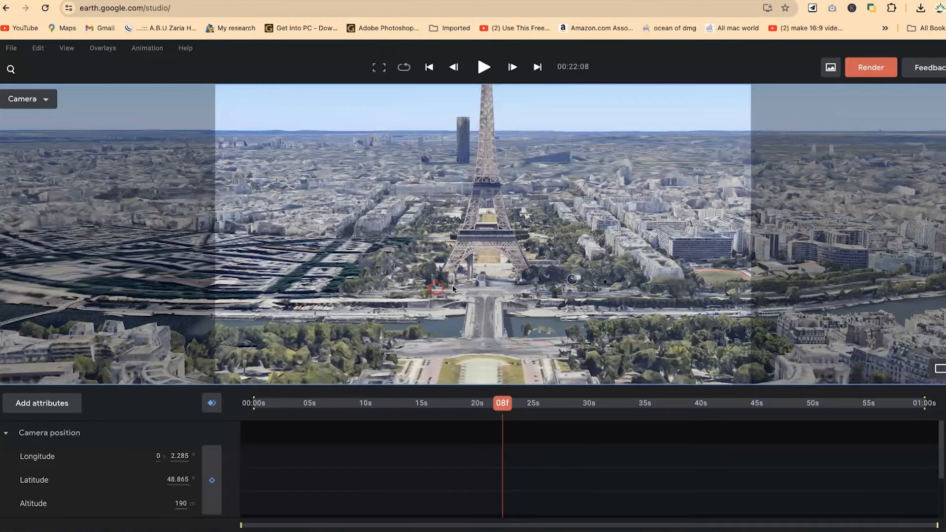
pyautogui.keyDown('shift'); pyautogui.moveTo(649, 281); pyautogui.dragTo(562, 298); pyautogui.keyUp('shift')
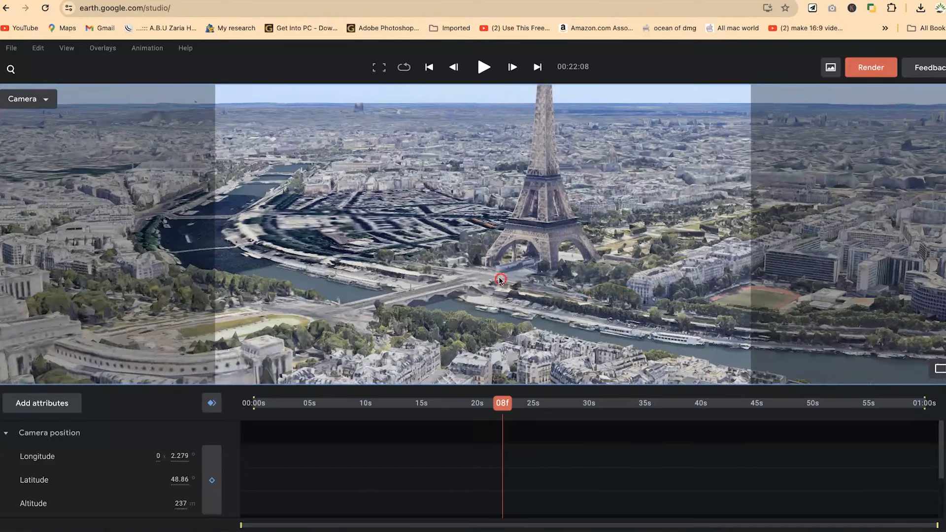
pyautogui.keyDown('shift'); pyautogui.moveTo(637, 269); pyautogui.dragTo(655, 270); pyautogui.keyUp('shift')
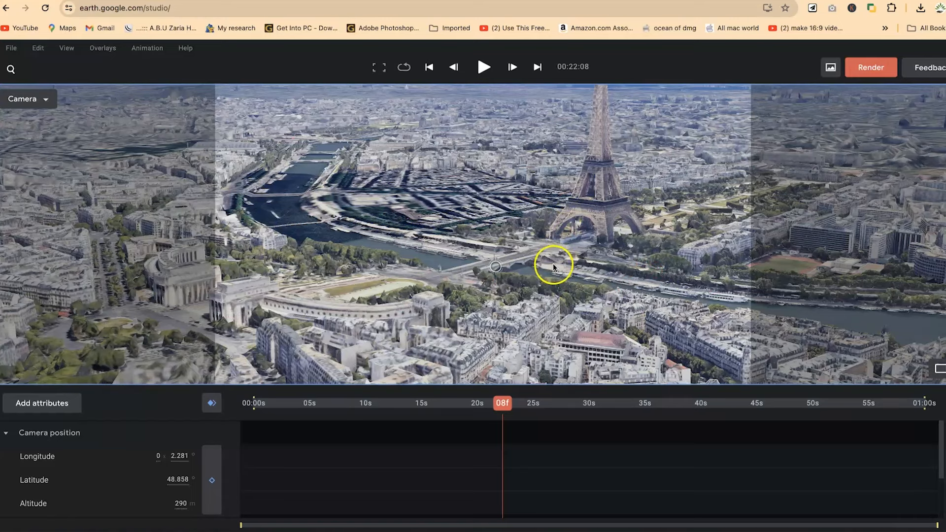
# - Bring the camera close to the Eiffel Tower's lower arches and orbit to its other side at about 196 m altitude
pyautogui.doubleClick(560, 329)
pyautogui.moveTo(615, 330); pyautogui.dragTo(659, 304)
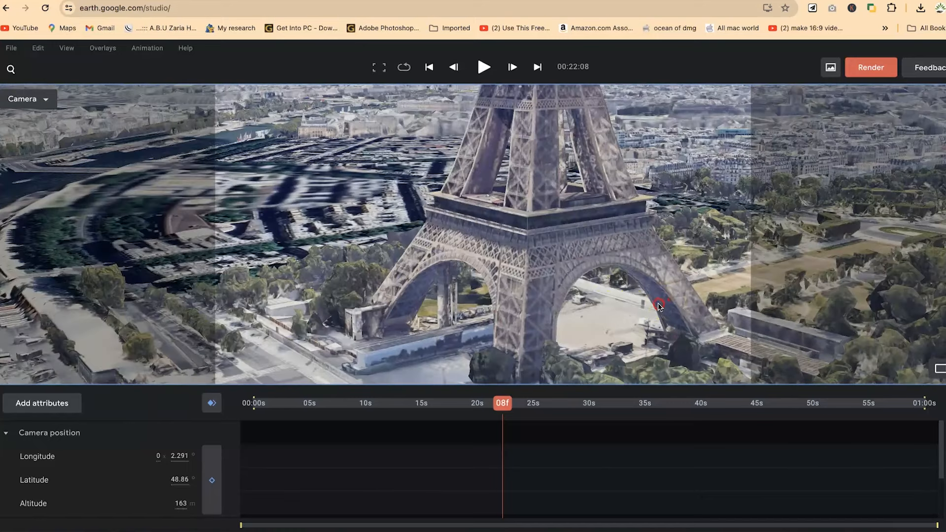
pyautogui.keyDown('shift'); pyautogui.moveTo(686, 273); pyautogui.dragTo(610, 280); pyautogui.keyUp('shift')
pyautogui.keyDown('shift'); pyautogui.moveTo(668, 262); pyautogui.dragTo(401, 269); pyautogui.keyUp('shift')
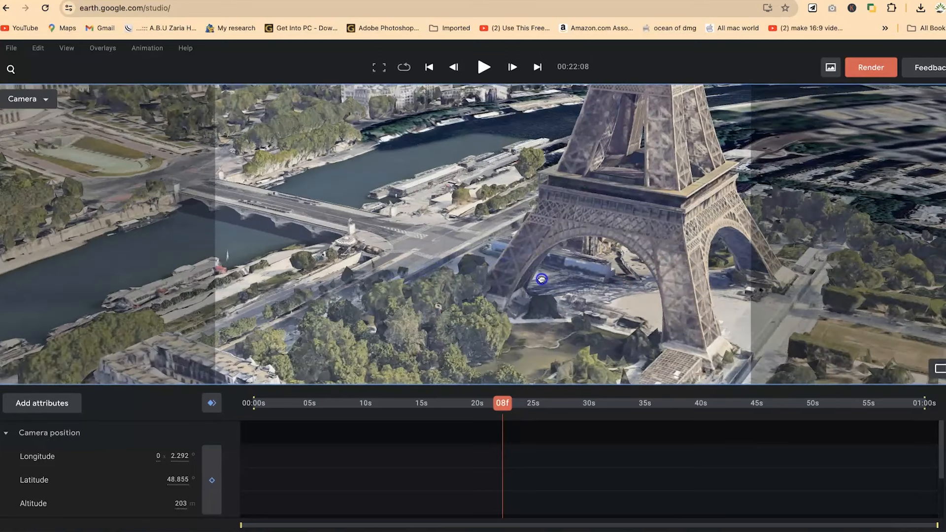
pyautogui.moveTo(519, 238); pyautogui.dragTo(534, 236)
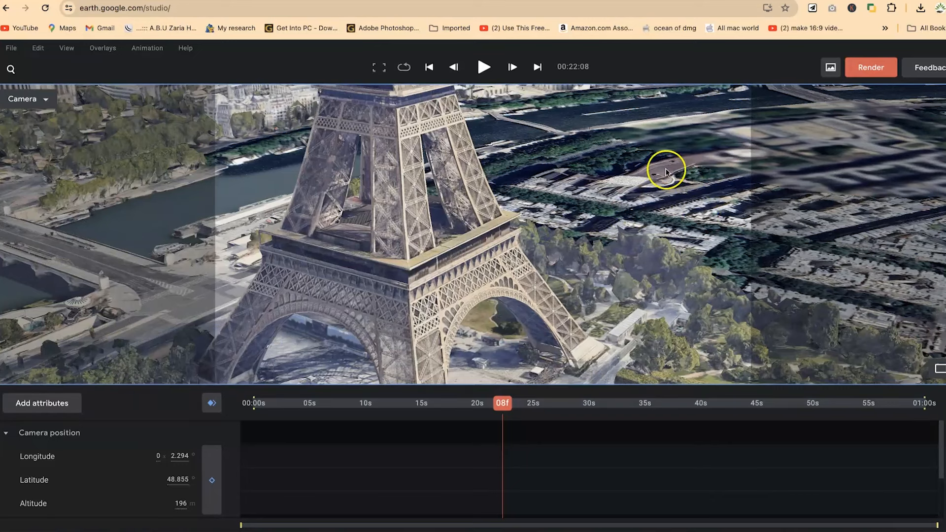
pyautogui.moveTo(662, 184); pyautogui.dragTo(671, 179)
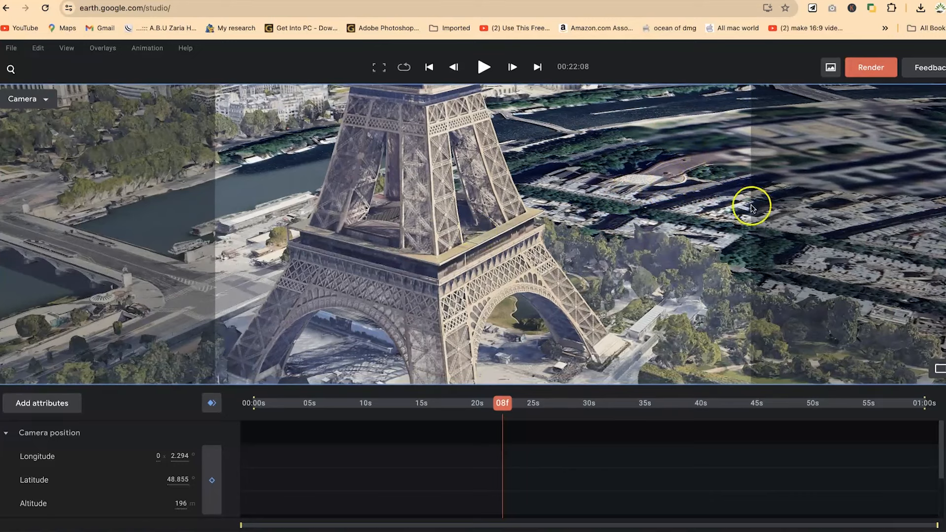
# - Zoom the camera past the tower over the Seine and back out to frame the Eiffel Tower at about 266 m altitude
pyautogui.scroll(3, 597, 201)
pyautogui.moveTo(475, 243); pyautogui.dragTo(473, 242)
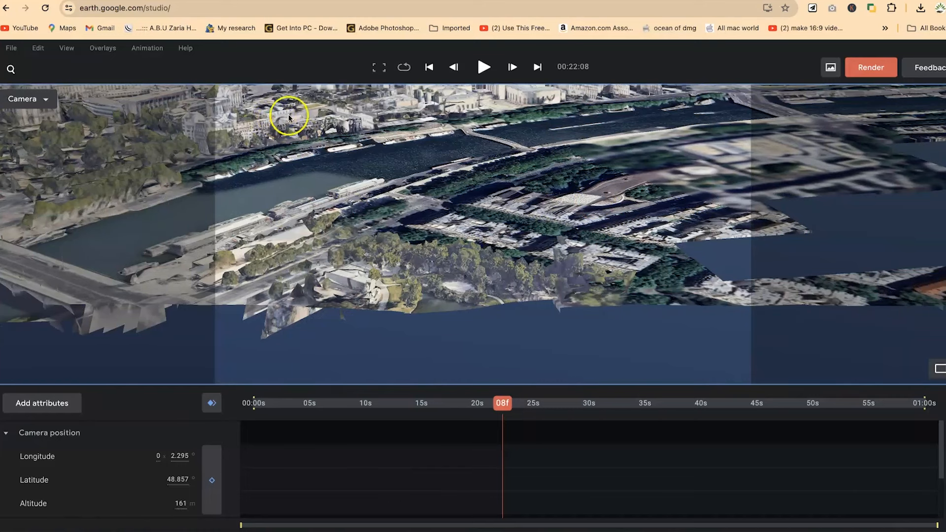
pyautogui.scroll(-3, 270, 112)
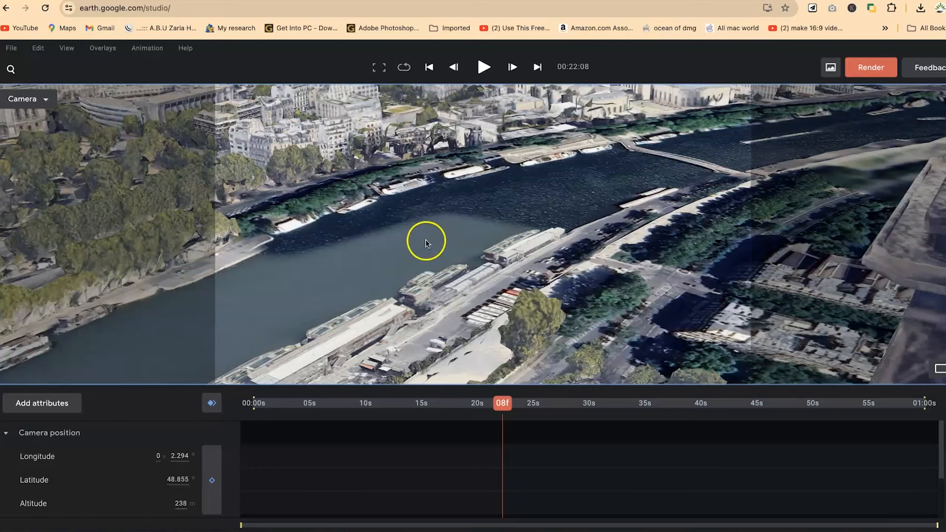
pyautogui.scroll(5, 445, 235)
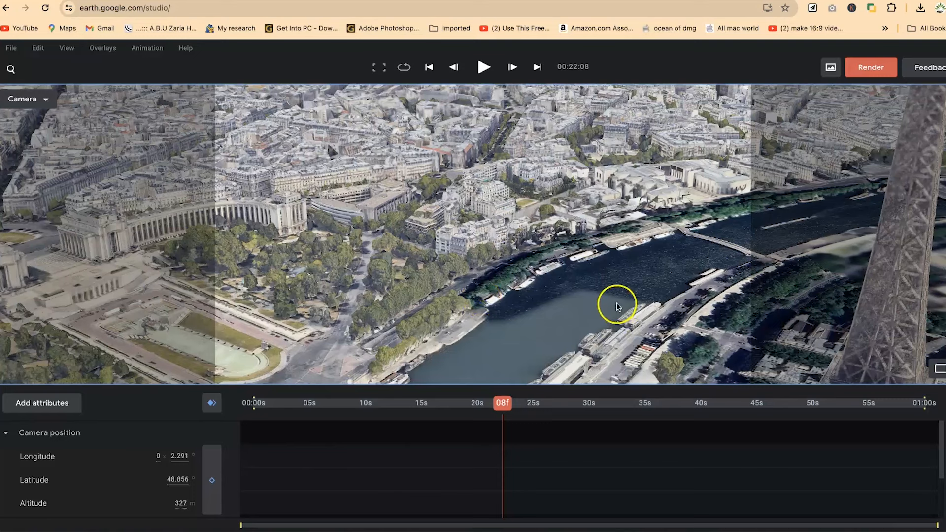
pyautogui.scroll(-5, 633, 309)
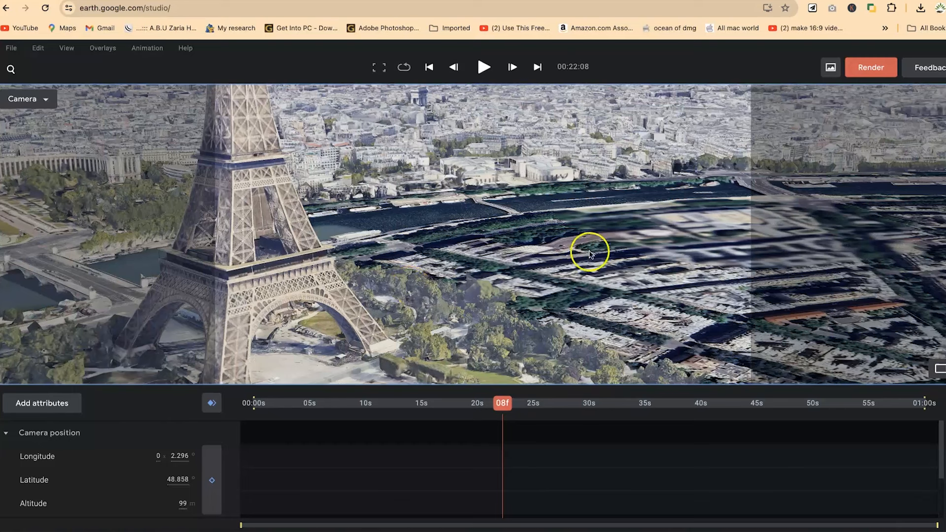
# - Review the viewport's context options, including Map style and Viewport, and switch to a two-view layout with Top and Camera views
pyautogui.rightClick(541, 217)
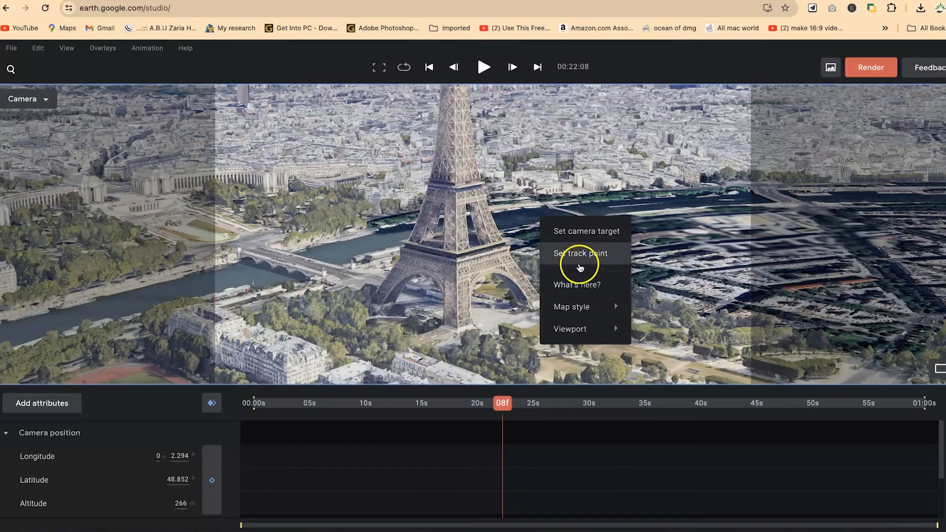
pyautogui.moveTo(593, 312)
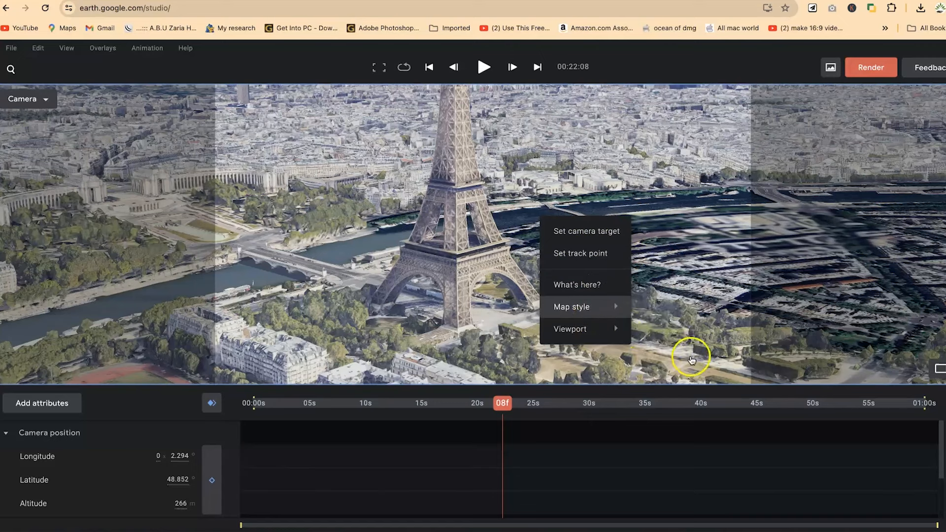
pyautogui.moveTo(592, 329)
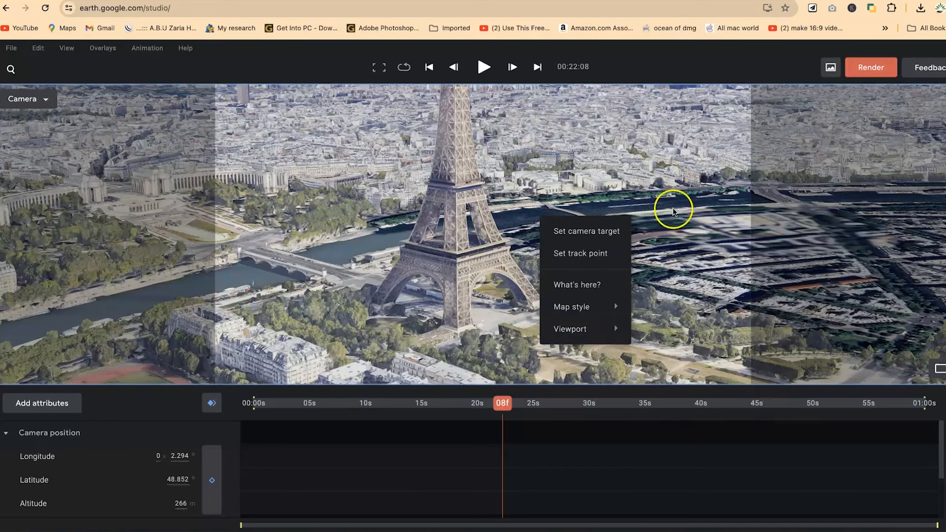
pyautogui.click(940, 370)
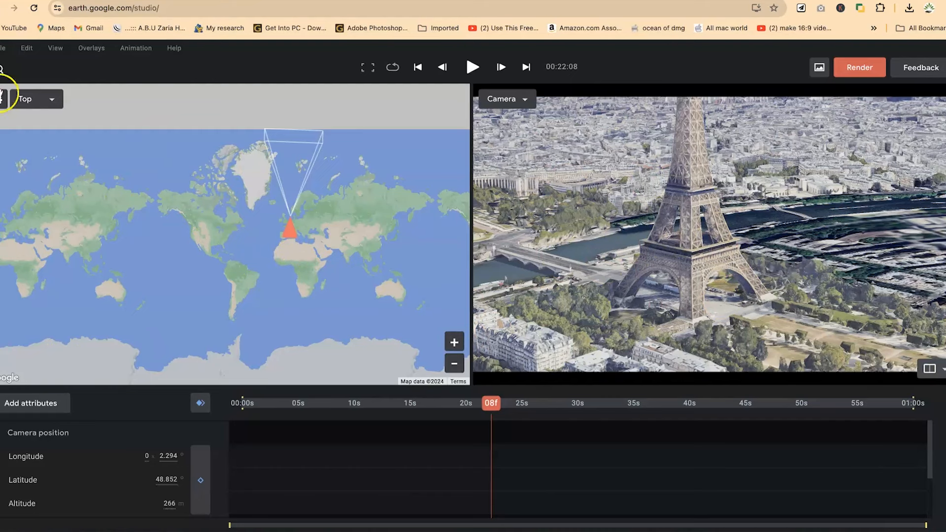
# - Review the view choices for the Top viewport, keep Top, and centre its map on Europe around the camera marker
pyautogui.click(52, 100)
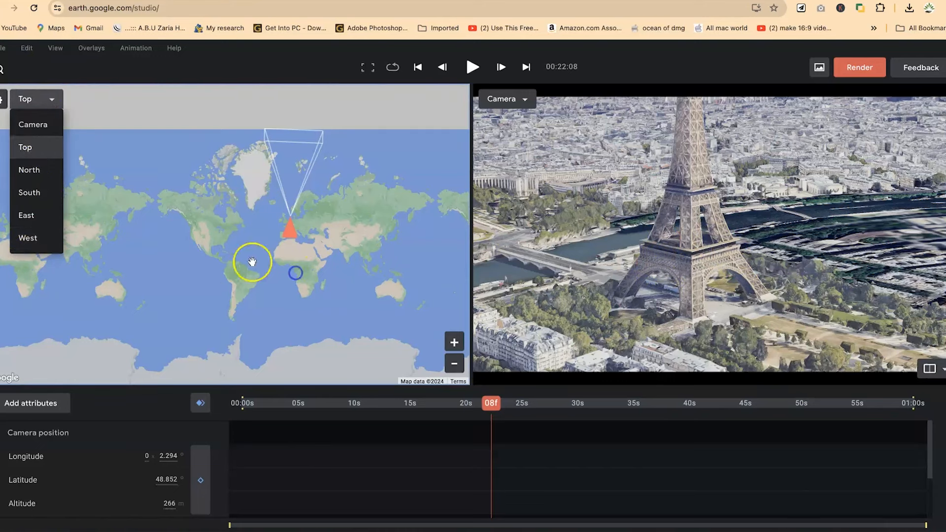
pyautogui.click(254, 326)
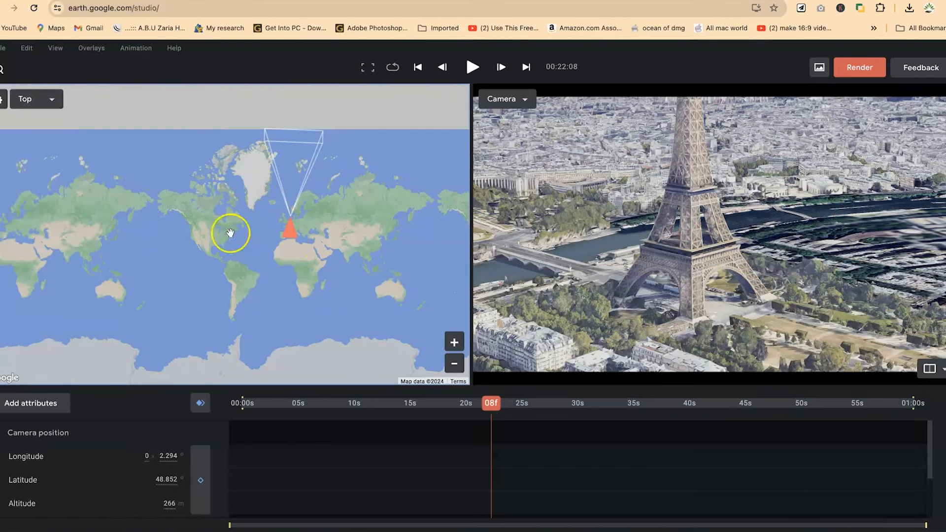
pyautogui.doubleClick(294, 257)
pyautogui.scroll(2, 293, 256)
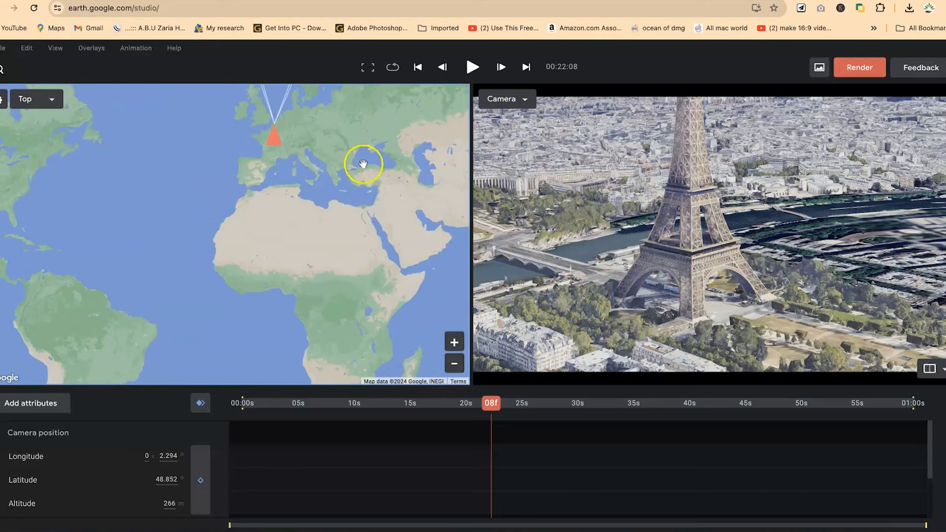
pyautogui.moveTo(372, 159); pyautogui.dragTo(369, 190)
pyautogui.moveTo(323, 153)
pyautogui.mouseDown()
pyautogui.moveTo(306, 333)
pyautogui.moveTo(355, 258)
pyautogui.moveTo(154, 263)
pyautogui.mouseUp()
pyautogui.moveTo(357, 301); pyautogui.dragTo(339, 315)
pyautogui.moveTo(192, 93); pyautogui.dragTo(302, 226)
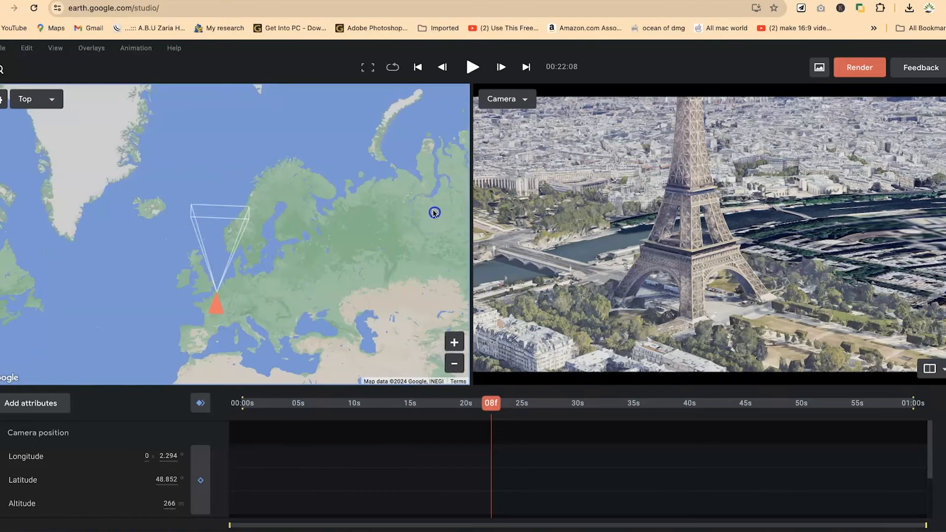
# - Zoom the Top view map in on the camera marker in Paris down to the bend of the Seine
pyautogui.scroll(5, 268, 207)
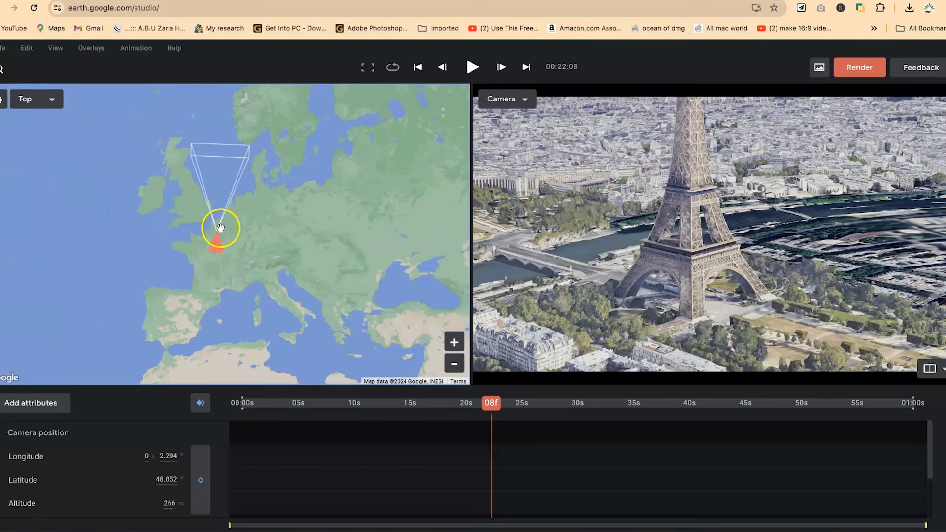
pyautogui.moveTo(220, 227); pyautogui.dragTo(205, 238)
pyautogui.scroll(2, 210, 247)
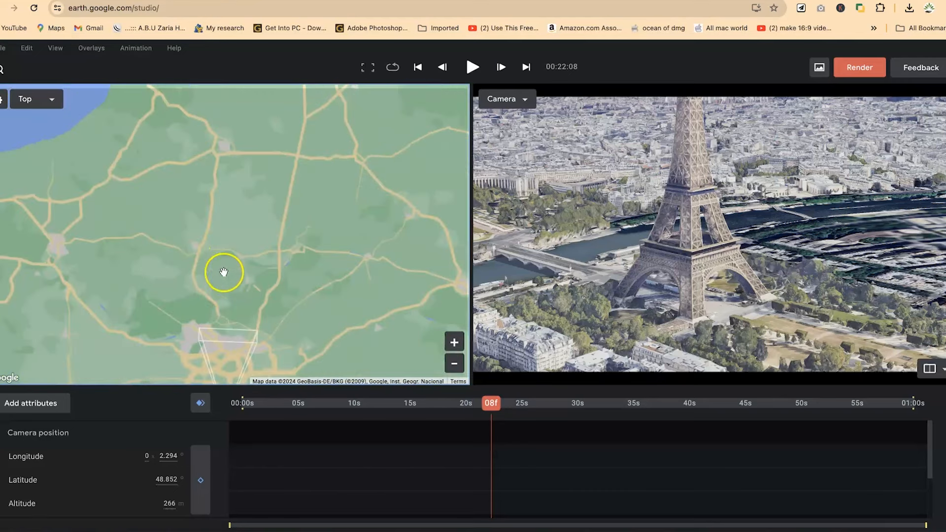
pyautogui.scroll(3, 227, 276)
pyautogui.moveTo(245, 97); pyautogui.dragTo(279, 254)
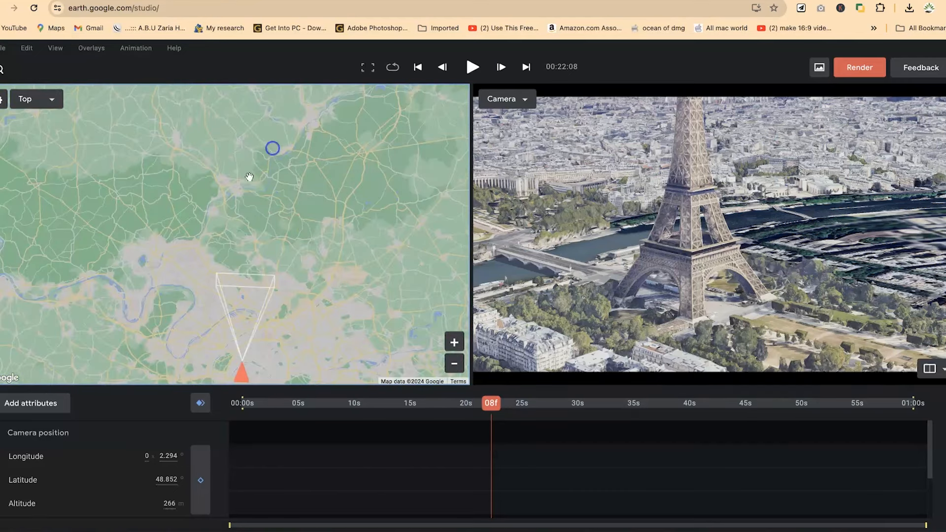
pyautogui.scroll(4, 200, 258)
pyautogui.scroll(2, 197, 256)
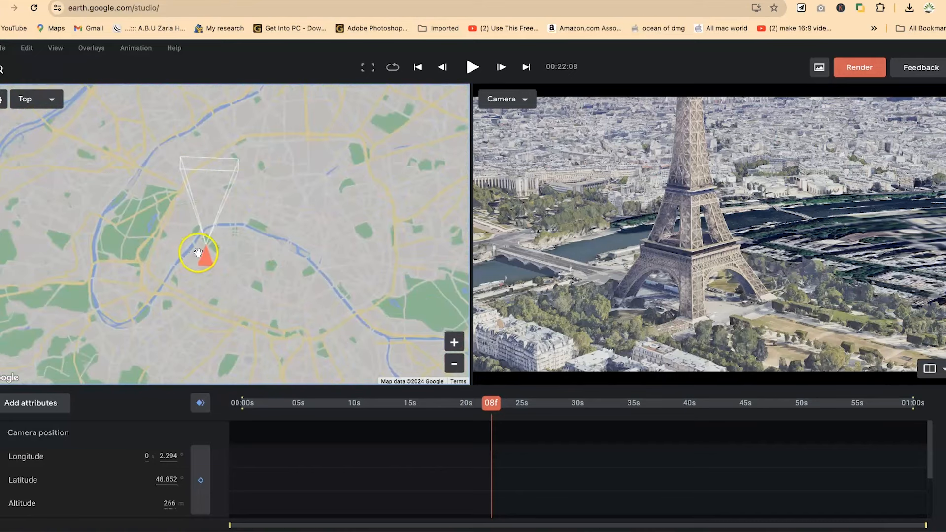
# - Zoom the Top view map out, in and out again in single increments around Paris
pyautogui.click(454, 365)
pyautogui.click(454, 365)
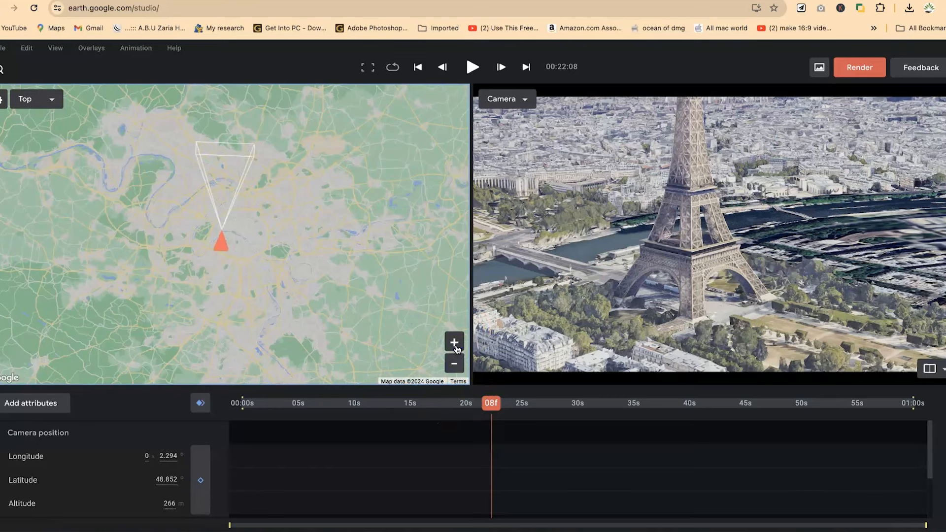
pyautogui.click(454, 344)
pyautogui.click(455, 344)
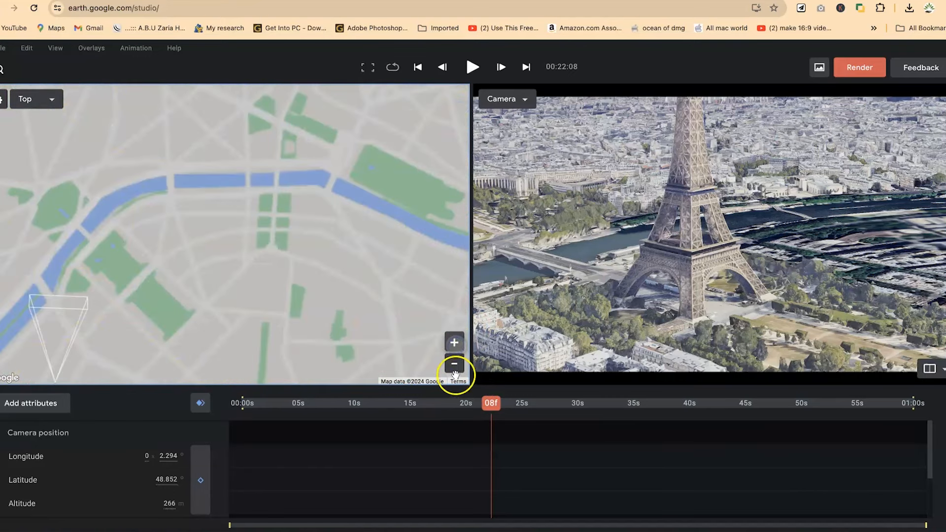
pyautogui.click(454, 364)
pyautogui.click(454, 364)
pyautogui.click(454, 365)
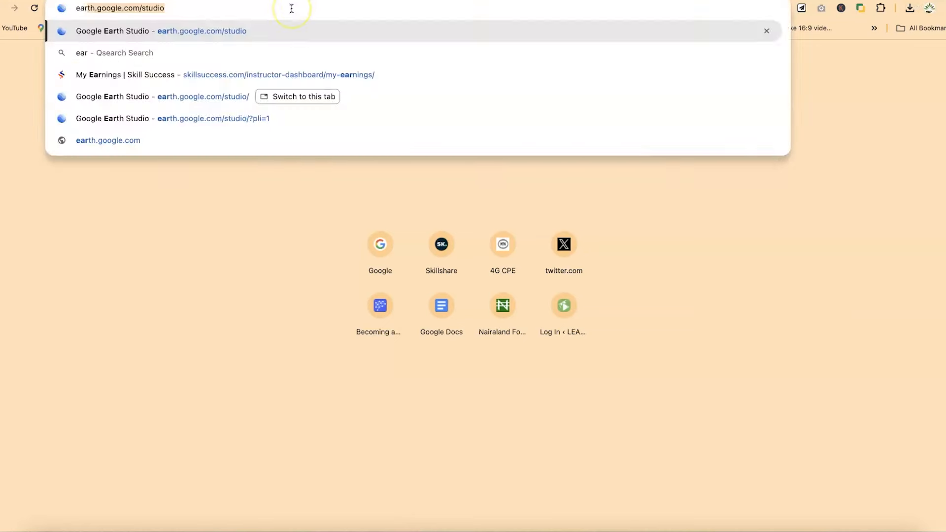
# - Open Google Earth Studio afresh and start a blank project named Landmarks with 1920 × 1080, 01:00:00 duration and 30 fps
pyautogui.press('Return')
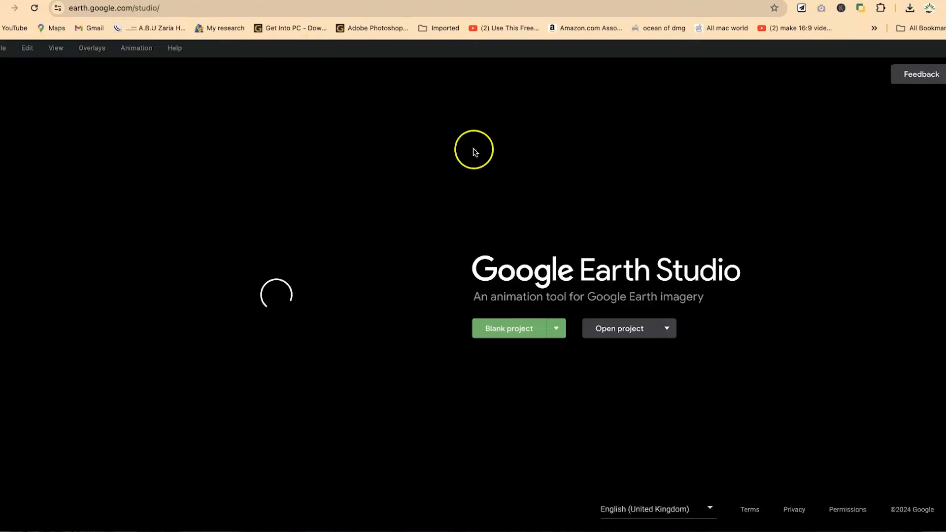
pyautogui.click(503, 321)
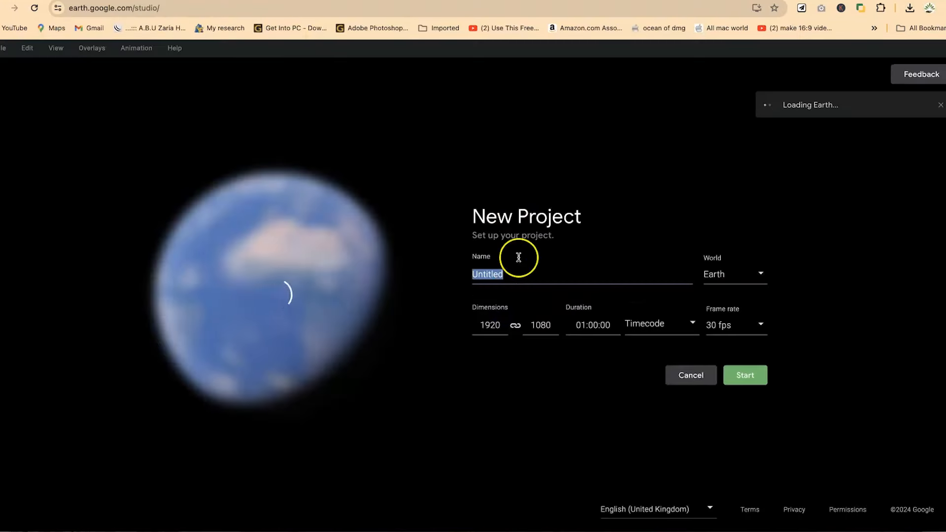
pyautogui.write('Landmarks')
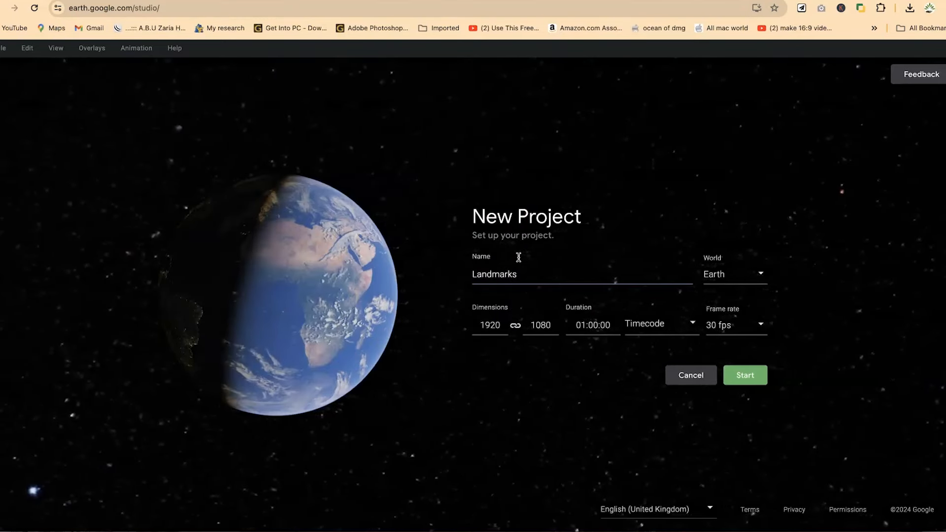
pyautogui.click(734, 379)
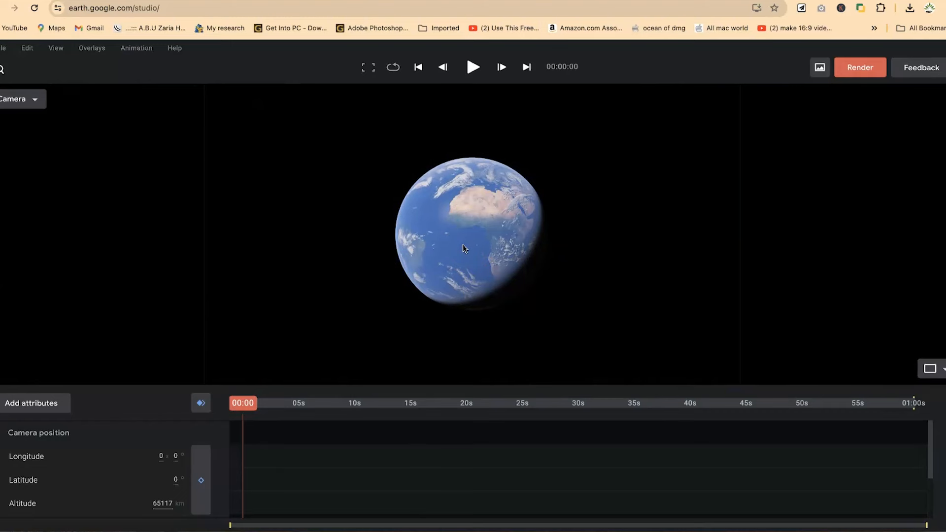
# - Turn the globe to southern Africa and bring the camera to about 7123 km altitude
pyautogui.moveTo(490, 249); pyautogui.dragTo(459, 205)
pyautogui.scroll(5, 476, 222)
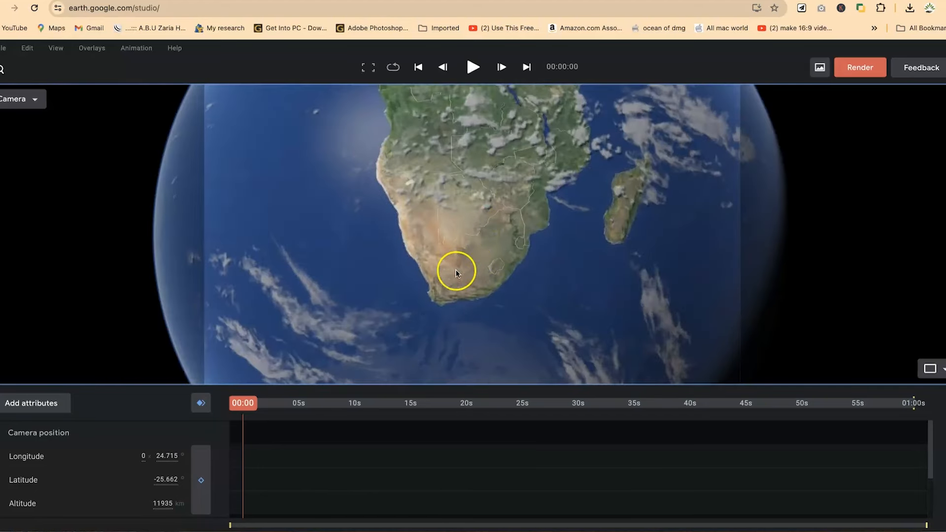
pyautogui.scroll(-3, 467, 243)
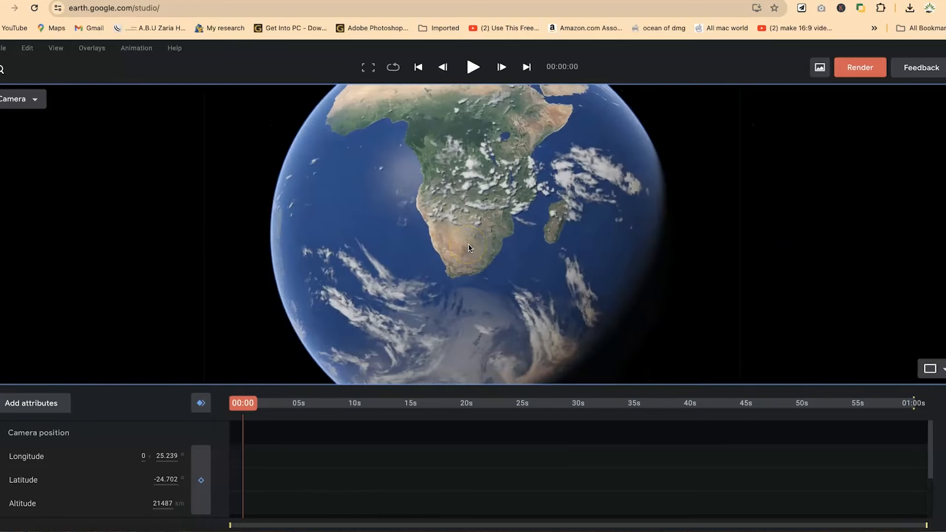
pyautogui.scroll(4, 468, 244)
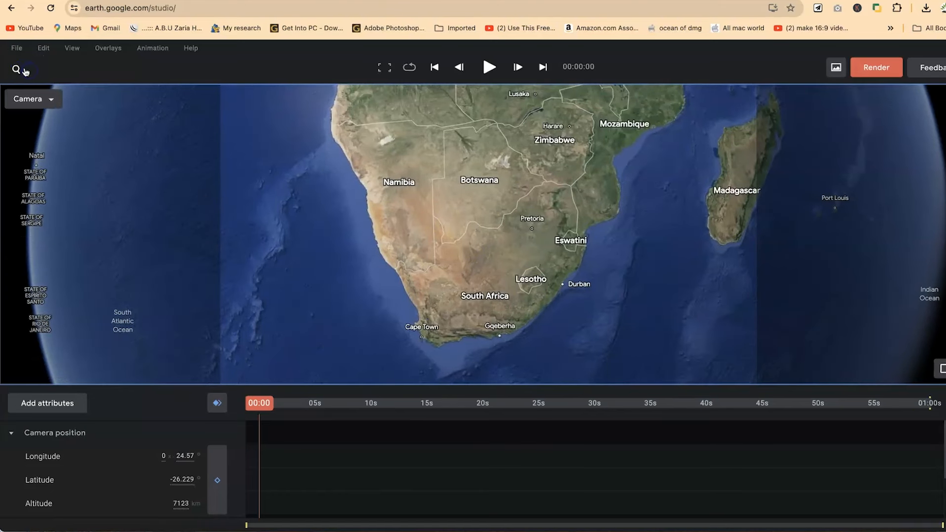
# - Search for the Eiffel Tower on Avenue Anatole France and move the camera there
pyautogui.click(16, 69)
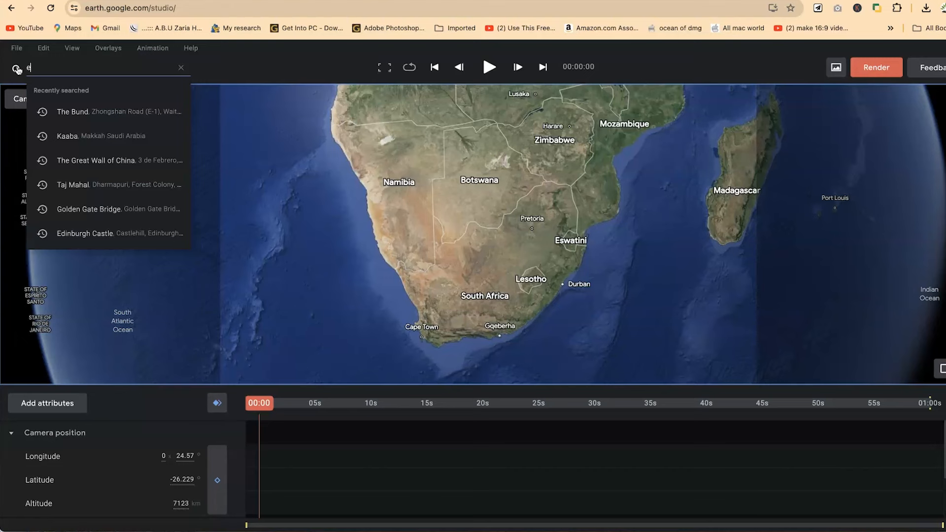
pyautogui.write('iff')
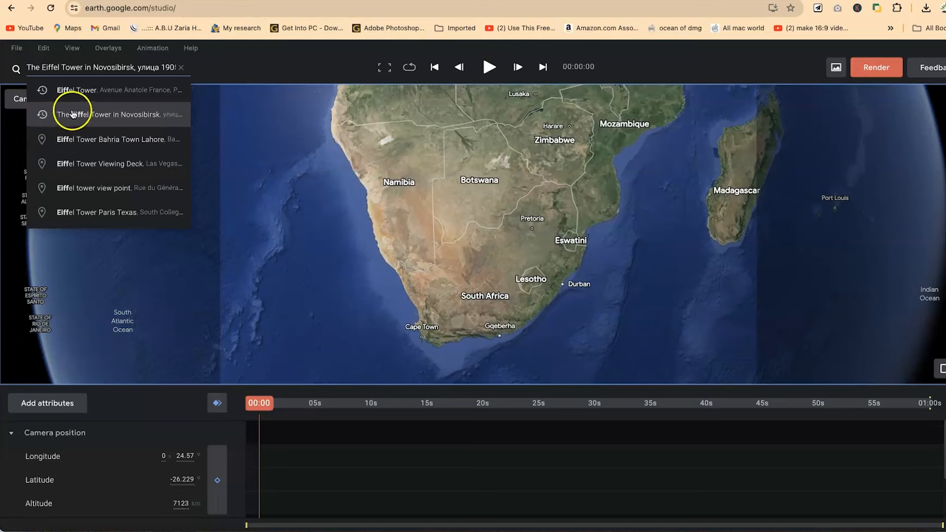
pyautogui.click(95, 91)
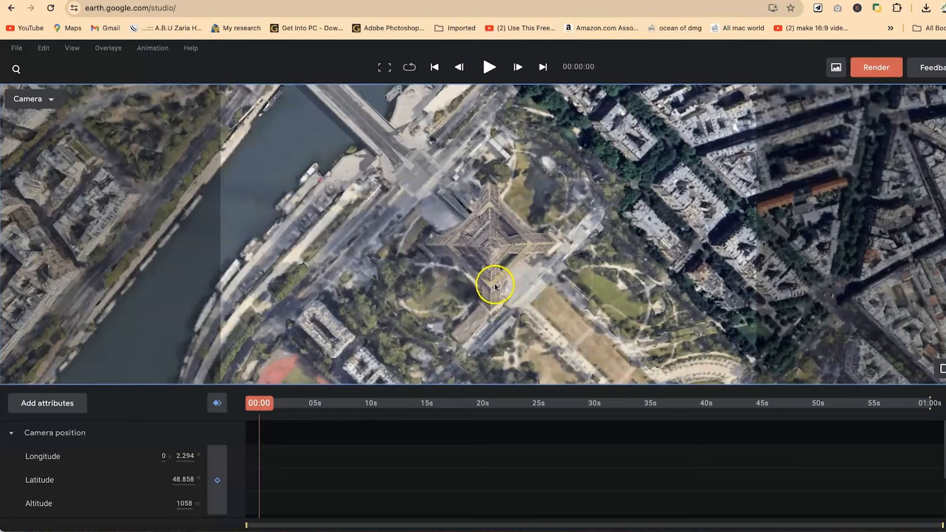
# - Centre the overhead camera view on the Eiffel Tower and set the camera to about 1727 m altitude
pyautogui.moveTo(494, 285); pyautogui.dragTo(517, 282)
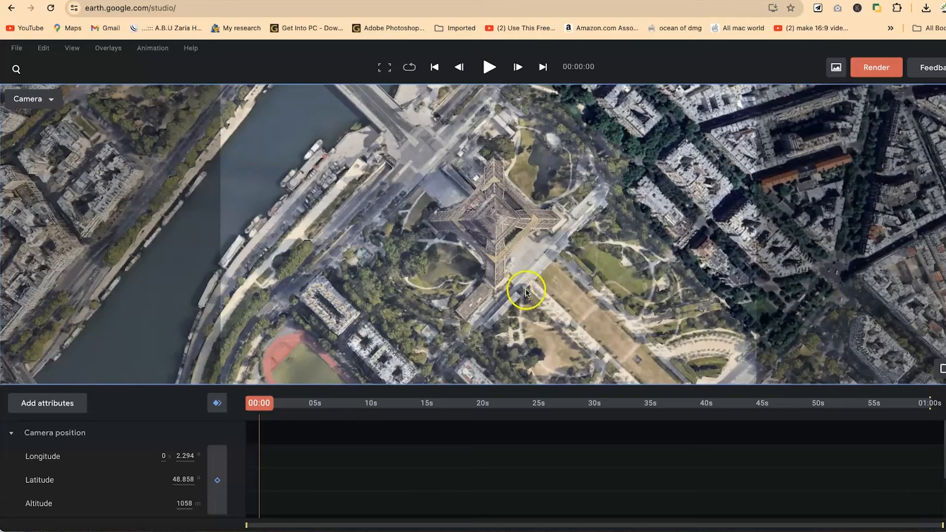
pyautogui.moveTo(501, 268); pyautogui.dragTo(553, 302)
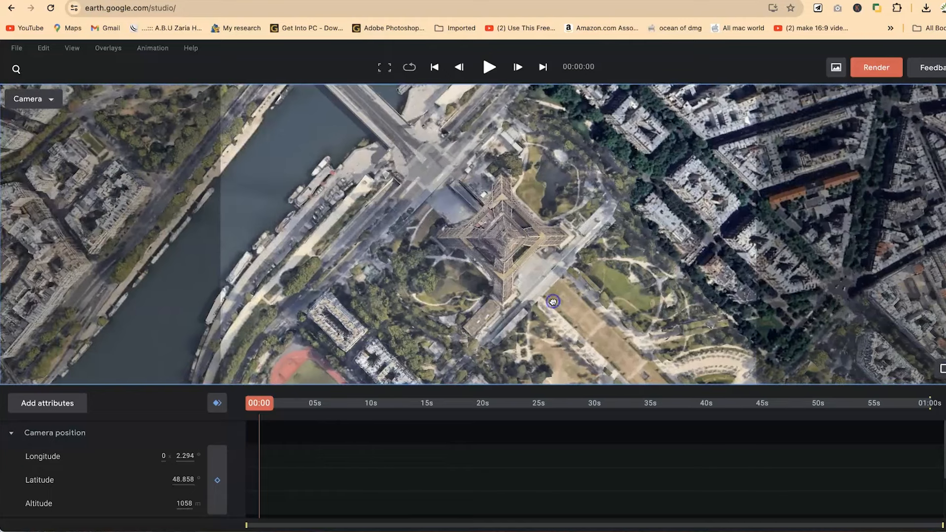
pyautogui.scroll(3, 557, 305)
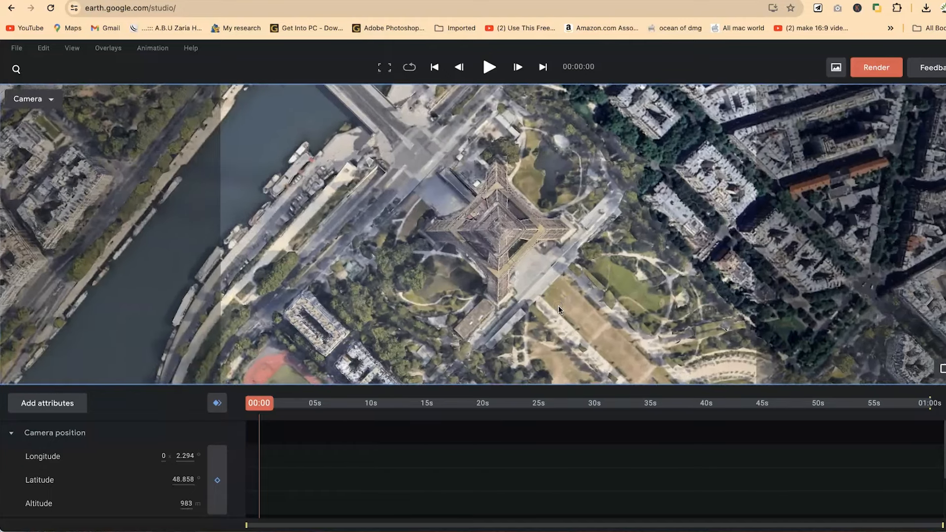
pyautogui.scroll(-5, 557, 305)
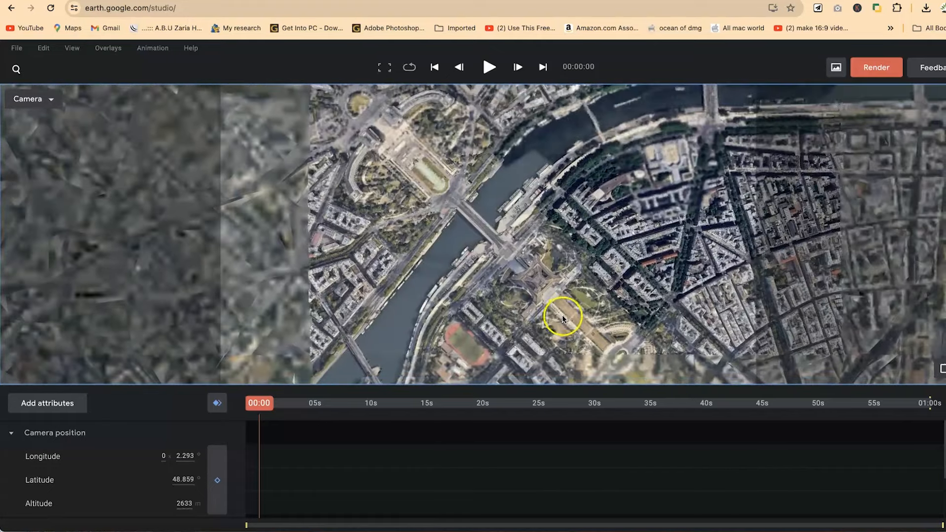
pyautogui.moveTo(562, 315); pyautogui.dragTo(533, 289)
pyautogui.scroll(3, 533, 297)
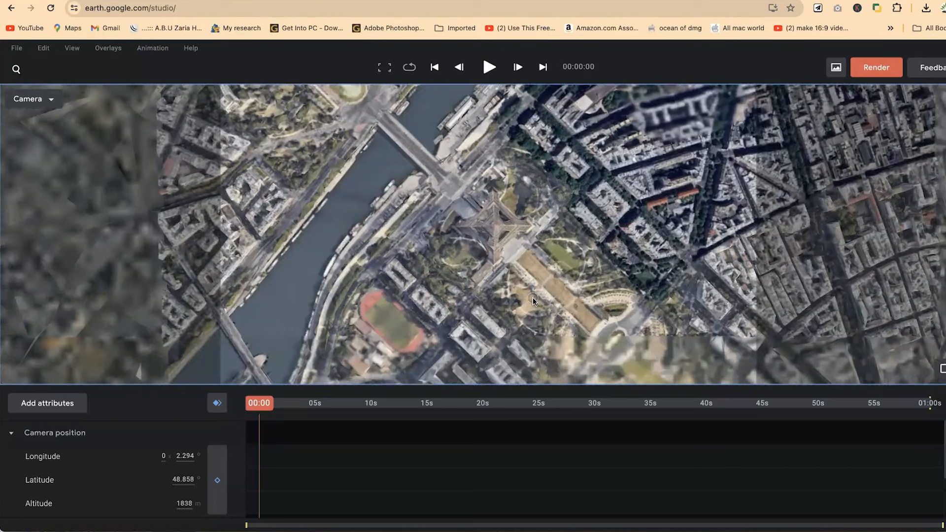
pyautogui.click(517, 310)
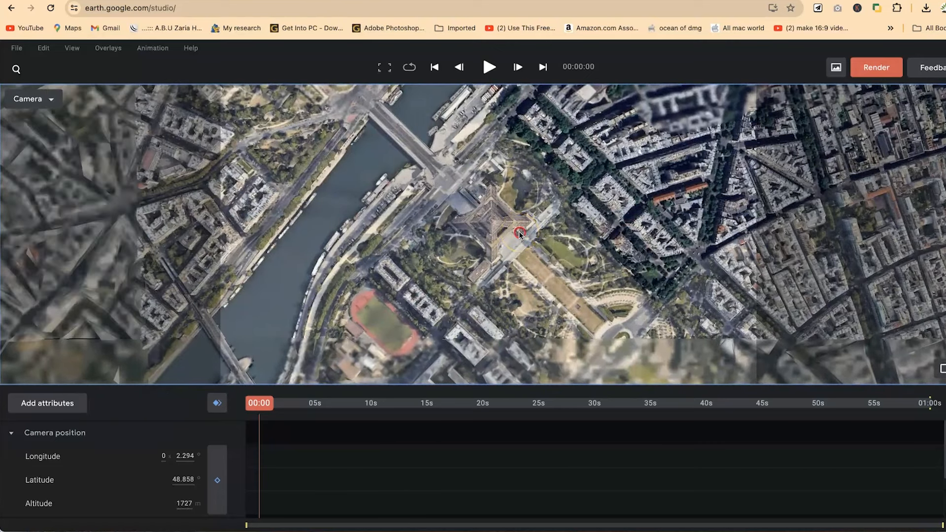
# - Tilt the camera to an oblique view of the Eiffel Tower and move in to its lower arches at about 92 m altitude
pyautogui.keyDown('shift'); pyautogui.moveTo(518, 231); pyautogui.dragTo(528, 172); pyautogui.keyUp('shift')
pyautogui.scroll(3, 530, 172)
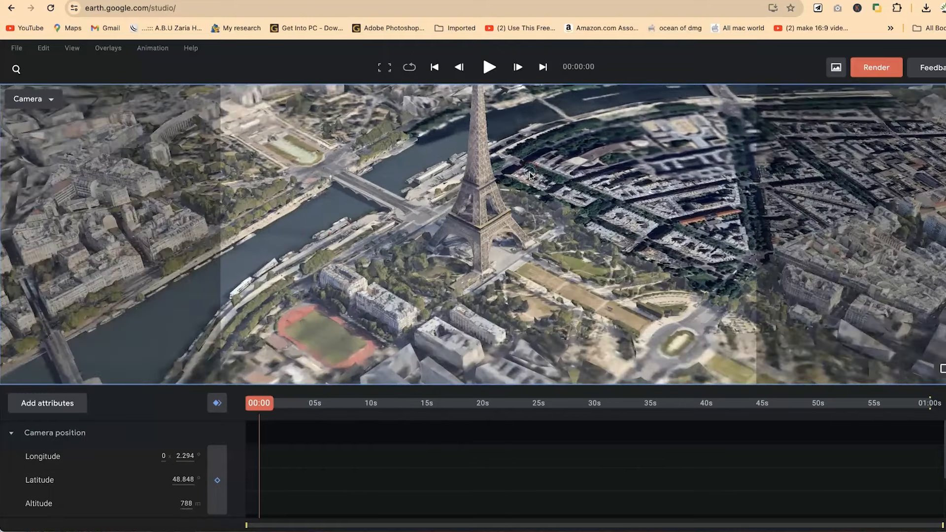
pyautogui.scroll(2, 530, 173)
pyautogui.scroll(3, 494, 243)
pyautogui.moveTo(493, 242); pyautogui.dragTo(387, 296)
pyautogui.scroll(5, 387, 298)
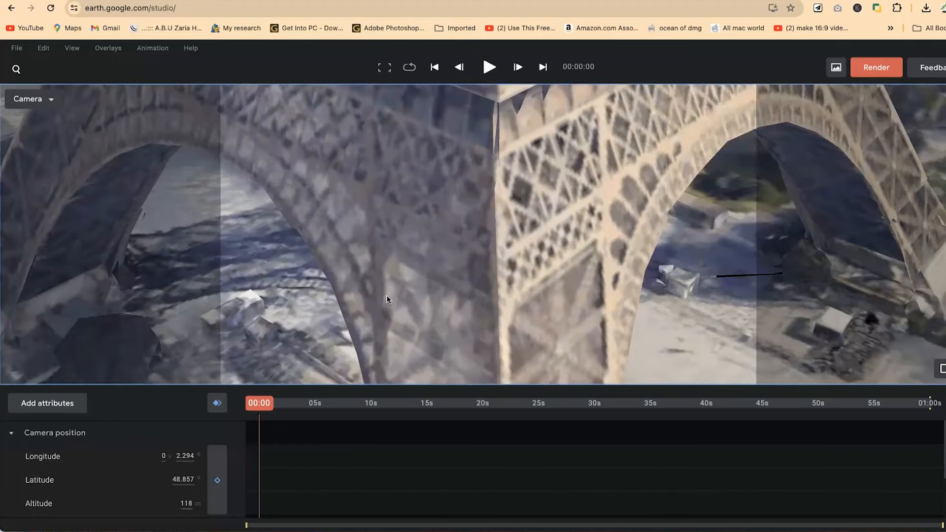
pyautogui.scroll(3, 387, 299)
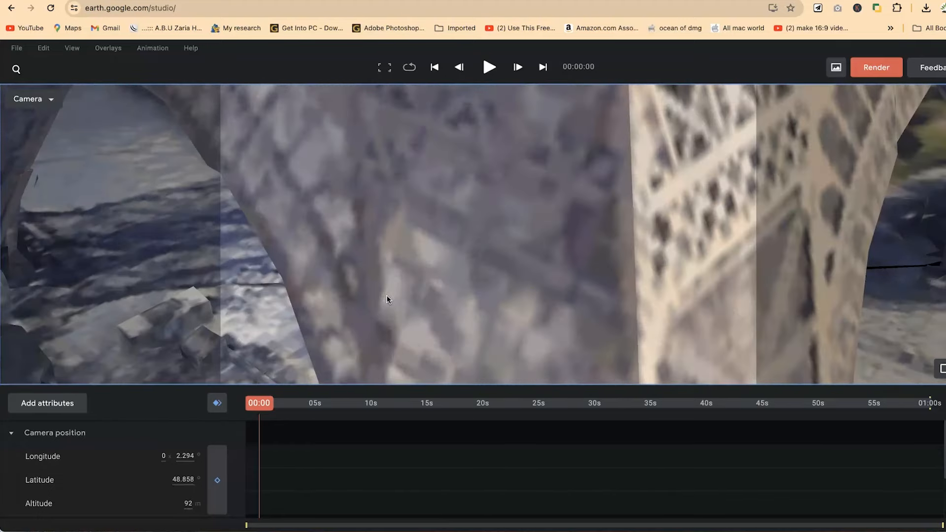
# - Pull the camera back from the arches and orbit the Eiffel Tower to a close view facing the Seine bridge at about 187 m altitude
pyautogui.scroll(-10, 387, 297)
pyautogui.moveTo(388, 300); pyautogui.dragTo(260, 290)
pyautogui.moveTo(633, 285); pyautogui.dragTo(469, 291)
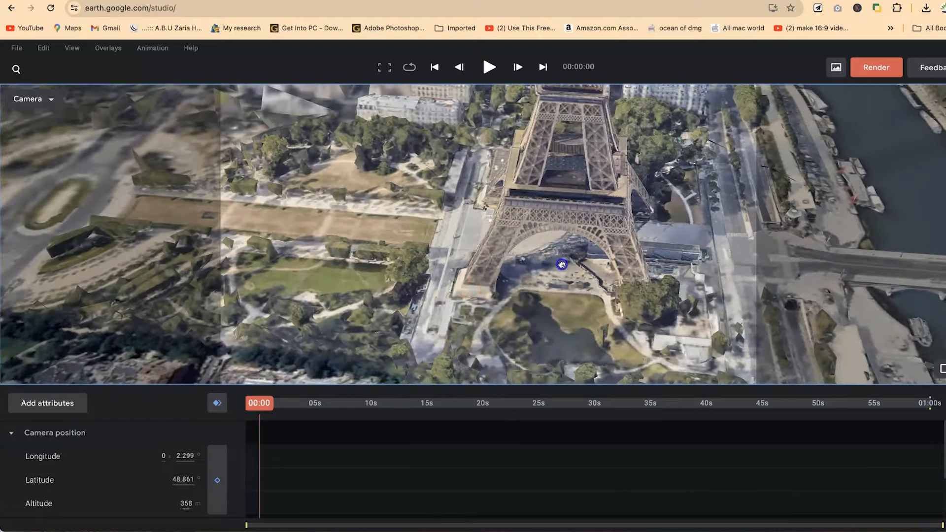
pyautogui.moveTo(570, 316); pyautogui.dragTo(503, 291)
pyautogui.scroll(5, 518, 282)
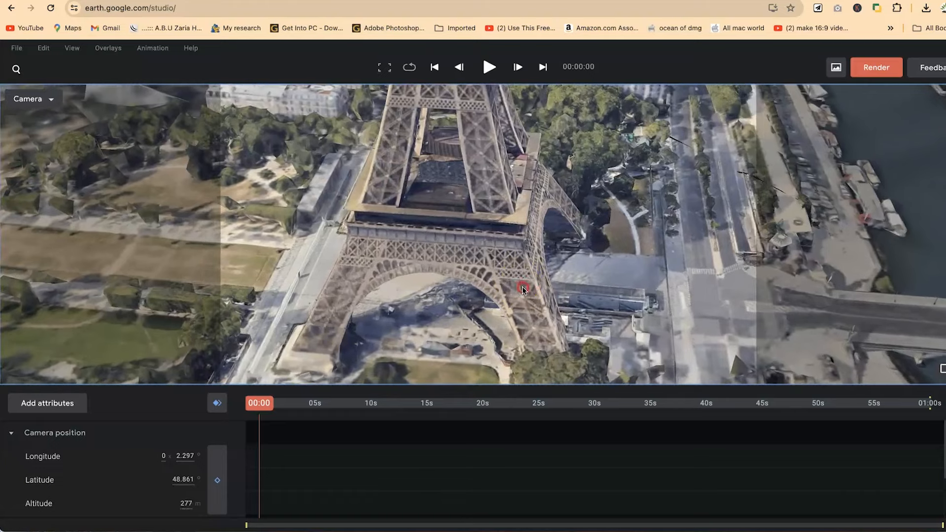
pyautogui.moveTo(523, 290); pyautogui.dragTo(605, 271)
pyautogui.moveTo(398, 306); pyautogui.dragTo(526, 289, button='middle')
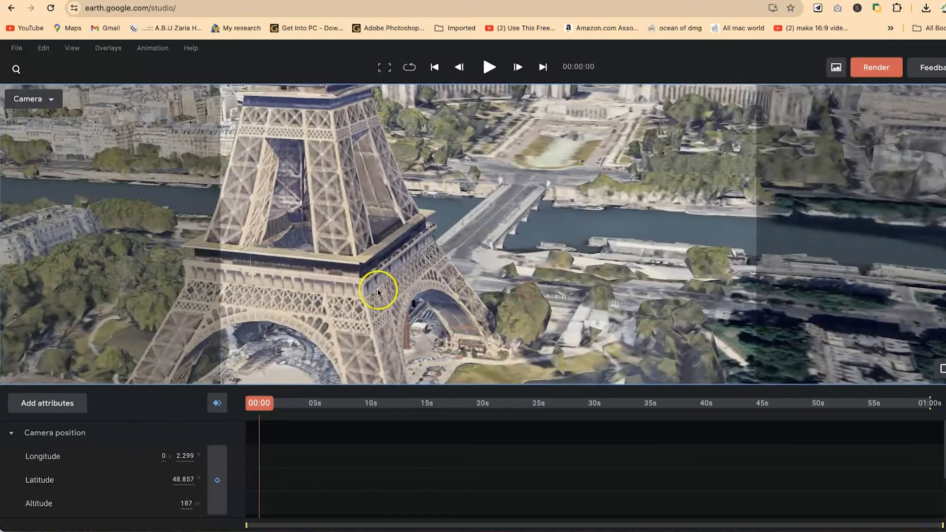
# - Pull the camera back to a wide view of Paris with the Eiffel Tower and Seine at about 950 m altitude
pyautogui.scroll(-2, 374, 290)
pyautogui.moveTo(356, 282); pyautogui.dragTo(410, 280, button='middle')
pyautogui.scroll(-5, 409, 280)
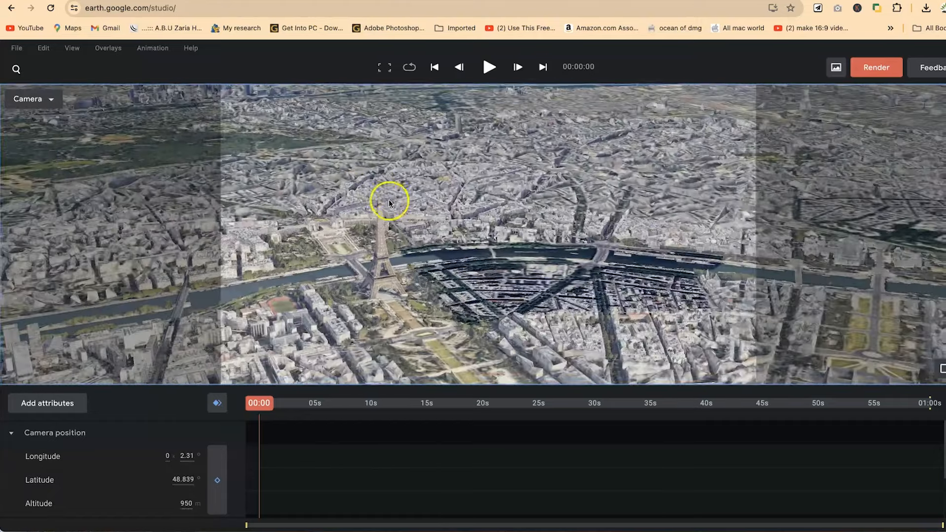
pyautogui.moveTo(388, 199); pyautogui.dragTo(589, 291)
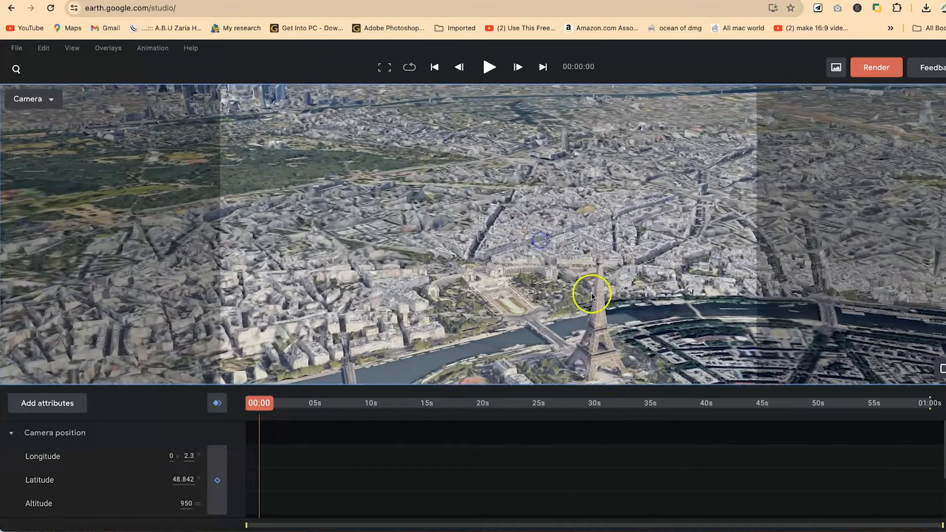
# - Move the camera between wide and close views of the Eiffel Tower, ending at about 581 m altitude
pyautogui.scroll(-3, 609, 306)
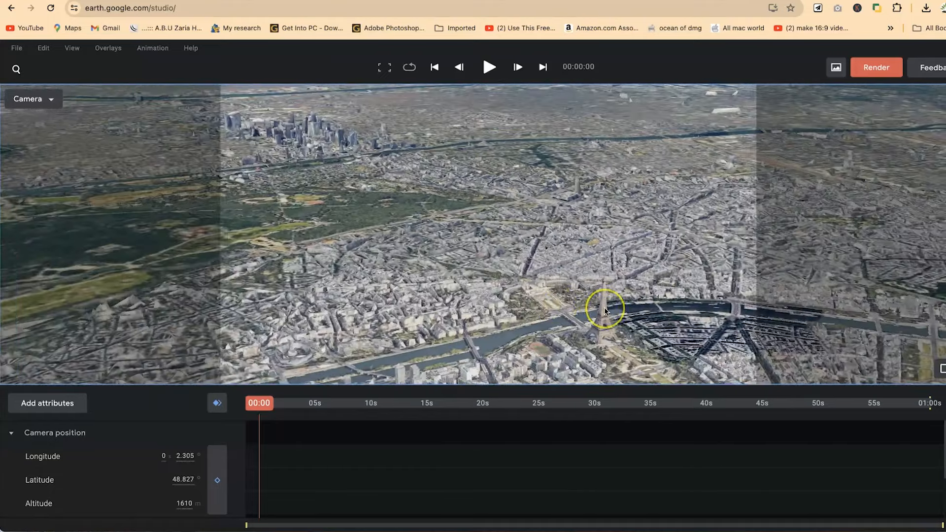
pyautogui.scroll(6, 604, 310)
pyautogui.scroll(-5, 604, 309)
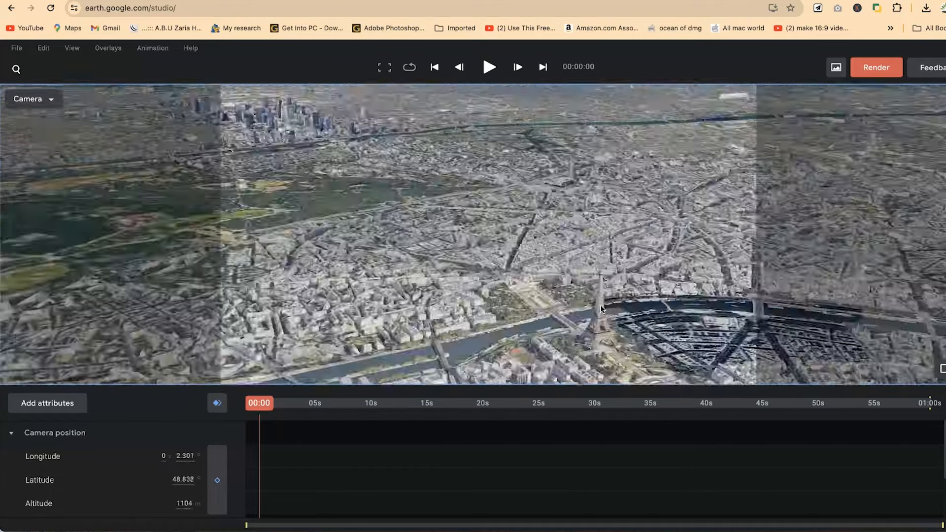
pyautogui.scroll(10, 601, 309)
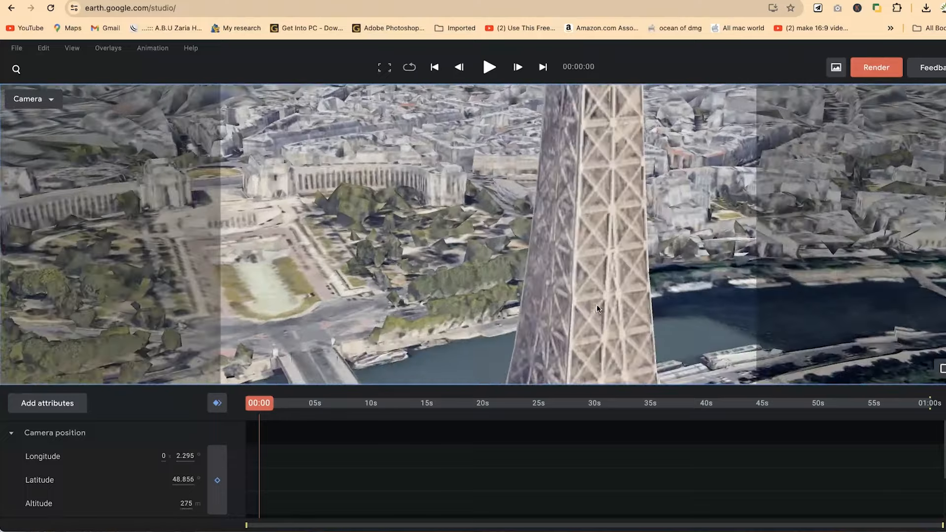
pyautogui.scroll(-4, 594, 308)
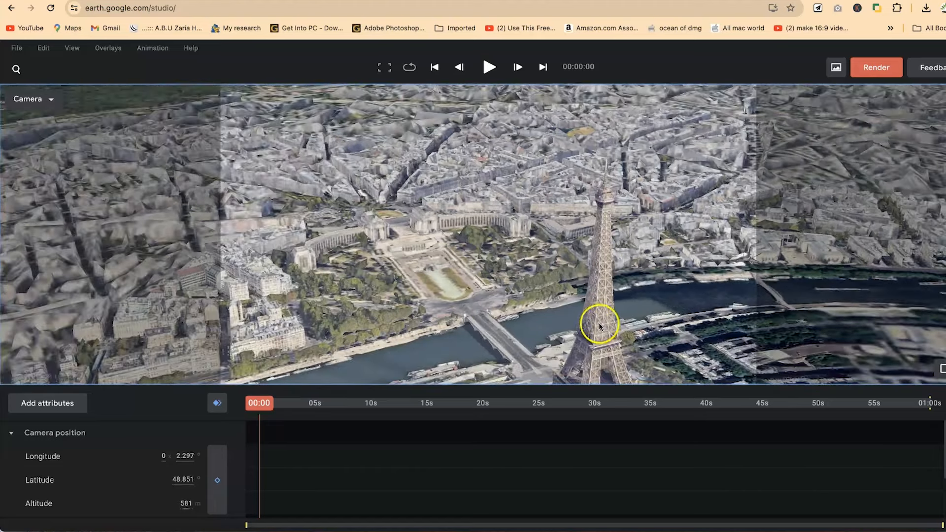
# - Centre the camera on the base of the Eiffel Tower and move in to its arches at about 108 m altitude
pyautogui.moveTo(600, 320); pyautogui.dragTo(557, 240)
pyautogui.scroll(5, 572, 304)
pyautogui.moveTo(619, 315); pyautogui.dragTo(512, 280)
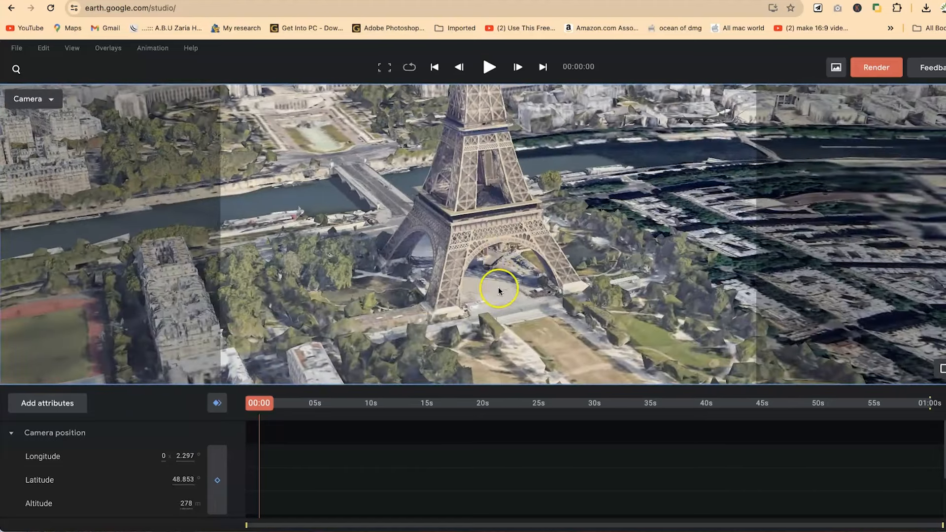
pyautogui.scroll(5, 497, 288)
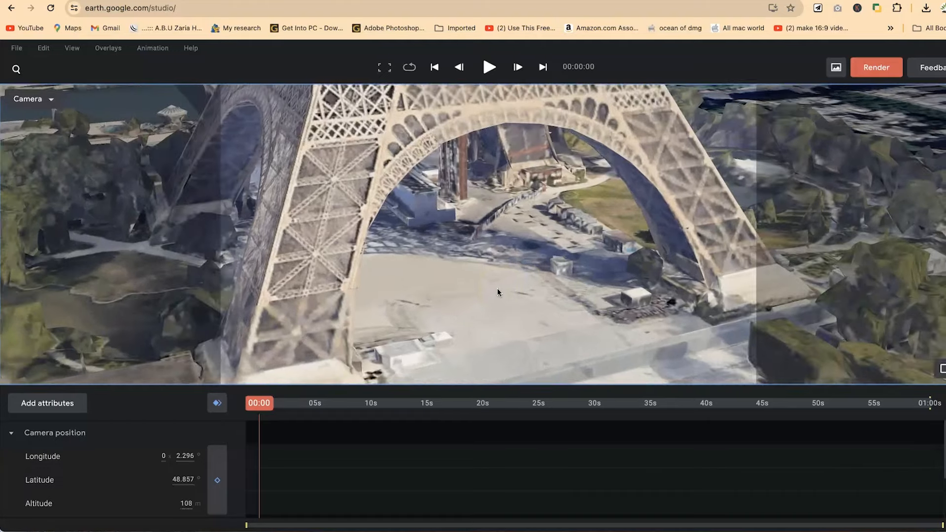
# - Pull the camera back from the arches to show the tower's base, gardens and Seine bridge at about 422 m altitude
pyautogui.moveTo(478, 285); pyautogui.dragTo(448, 268)
pyautogui.scroll(-5, 447, 268)
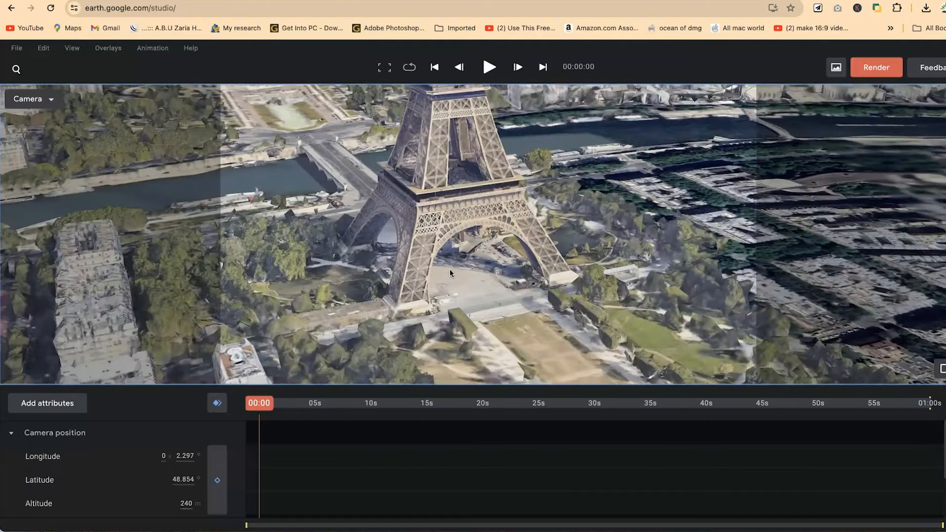
pyautogui.scroll(-2, 454, 260)
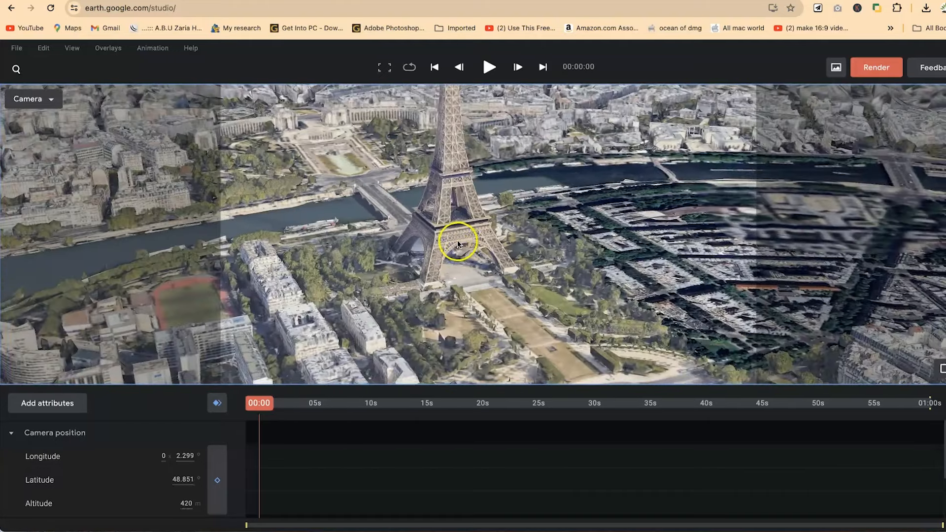
pyautogui.moveTo(452, 235); pyautogui.dragTo(433, 247)
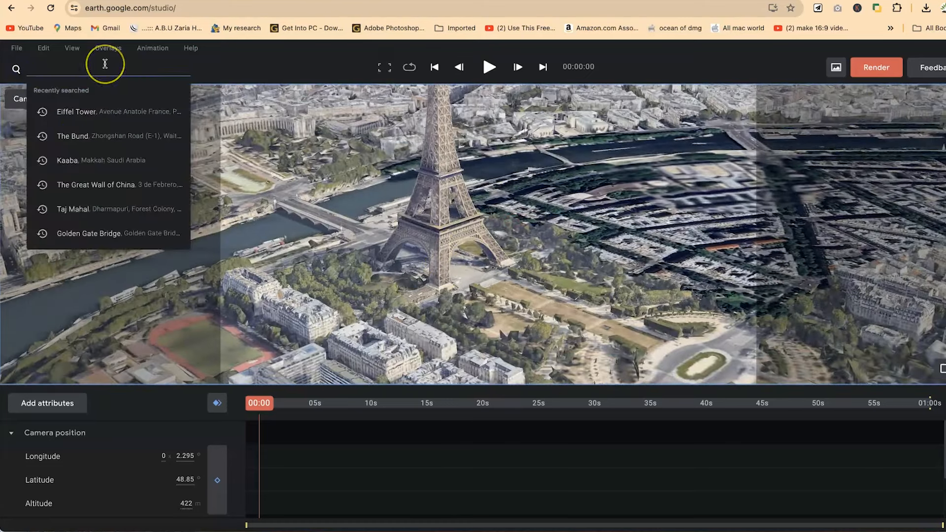
# - Search for London Bridge and fly the camera to the London, UK result
pyautogui.write('londo')
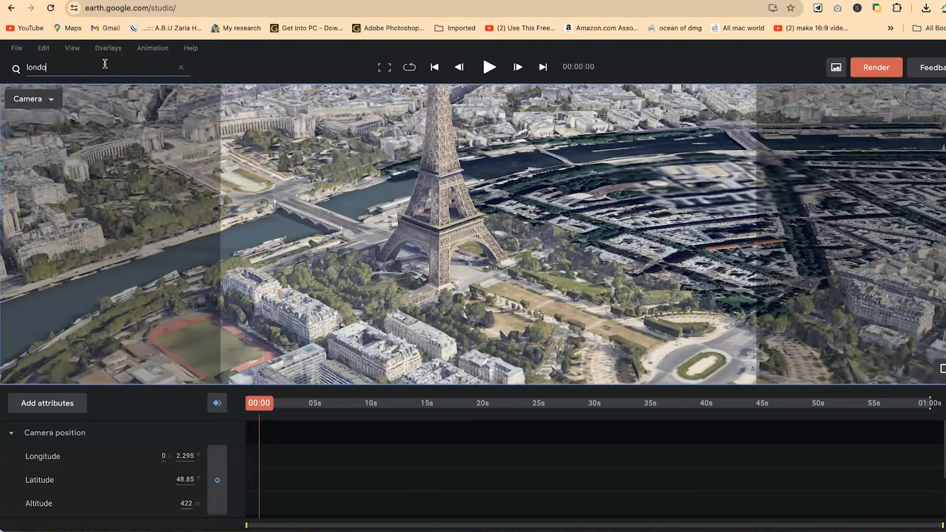
pyautogui.write('n bridge, London, UK')
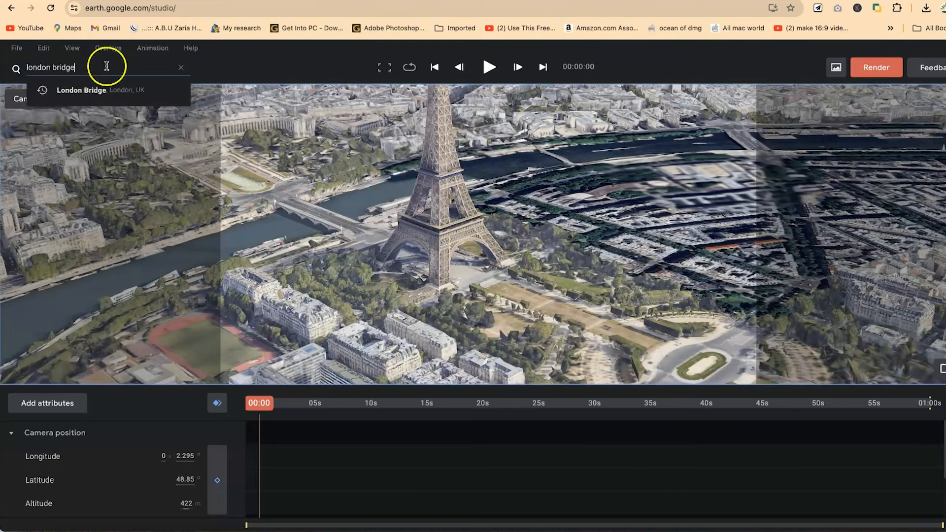
pyautogui.click(106, 92)
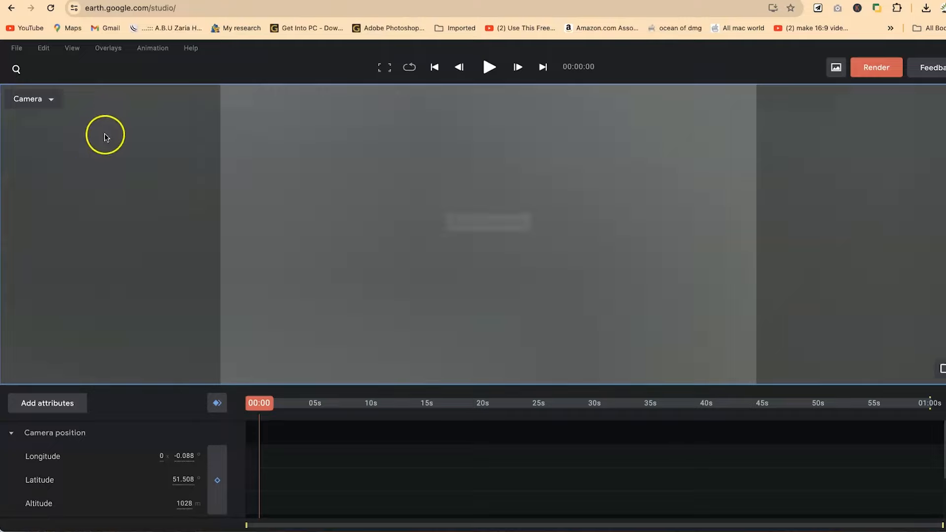
# - Pull back from London Bridge, then tilt and shift the camera to an oblique view along the Thames at about 943 m altitude
pyautogui.scroll(-5, 474, 344)
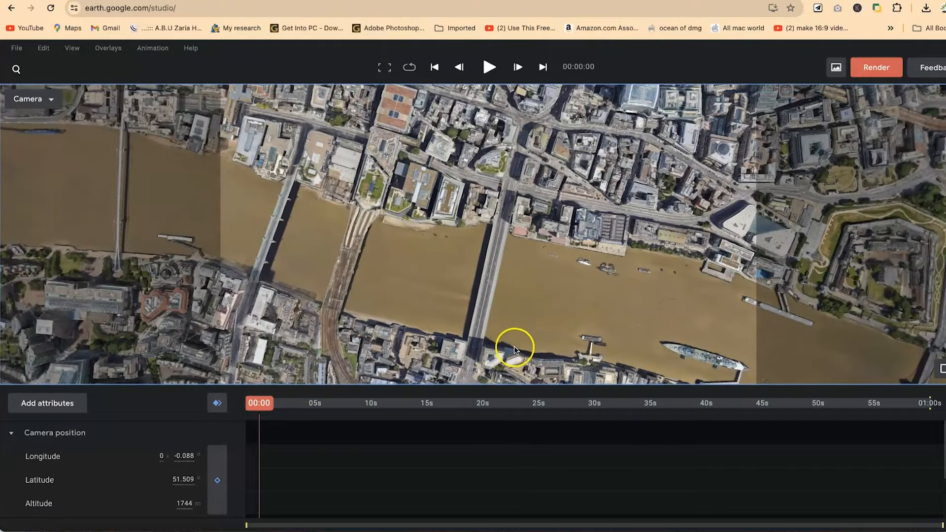
pyautogui.keyDown('shift'); pyautogui.moveTo(515, 346); pyautogui.dragTo(389, 270); pyautogui.keyUp('shift')
pyautogui.moveTo(541, 306); pyautogui.dragTo(465, 180)
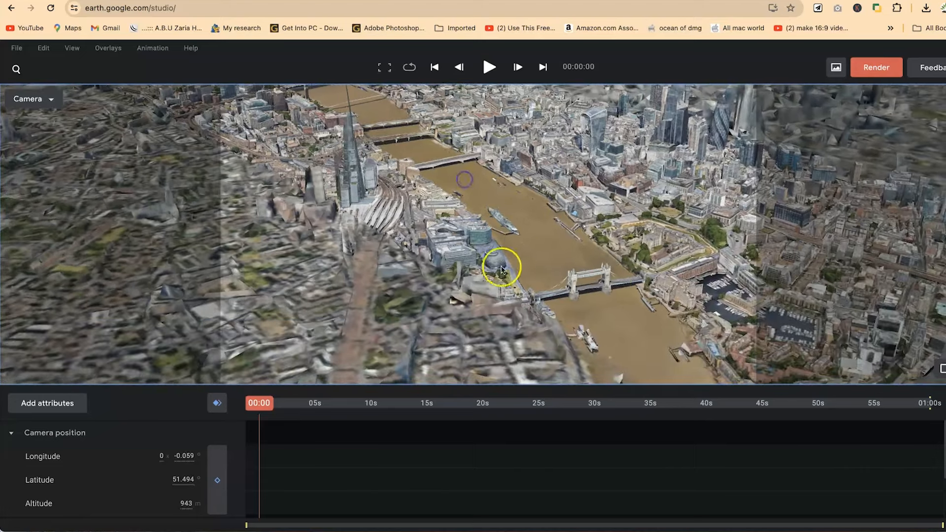
# - Move the camera in to Tower Bridge and orbit to a diagonal view of both towers at about 159 m altitude
pyautogui.scroll(10, 607, 297)
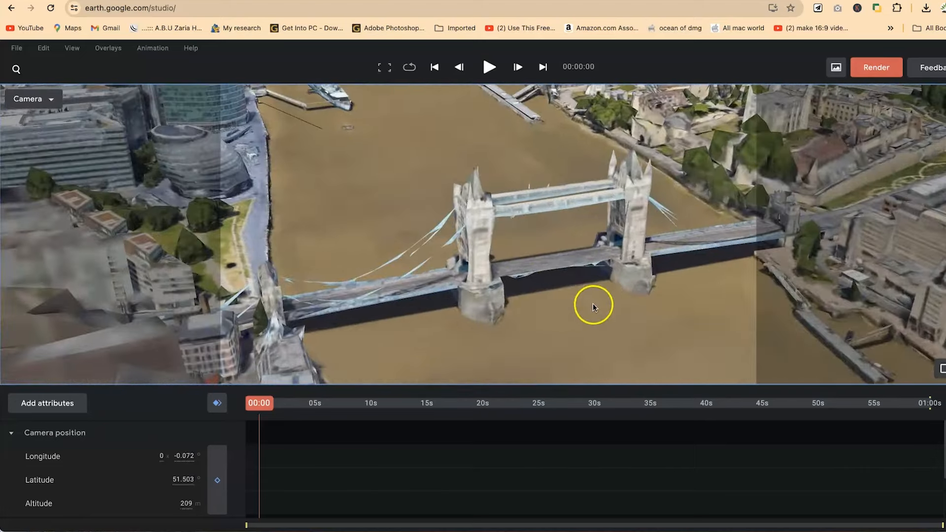
pyautogui.scroll(3, 593, 295)
pyautogui.keyDown('shift'); pyautogui.moveTo(446, 324); pyautogui.dragTo(538, 320); pyautogui.keyUp('shift')
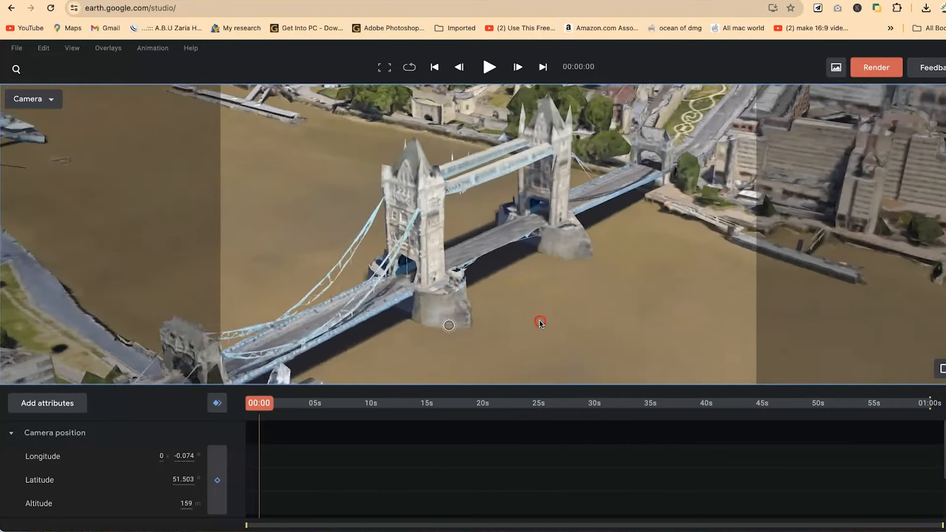
# - Examine Tower Bridge's roadway between the towers up close, then pull the camera back to about 270 m altitude
pyautogui.scroll(8, 448, 257)
pyautogui.scroll(-3, 453, 261)
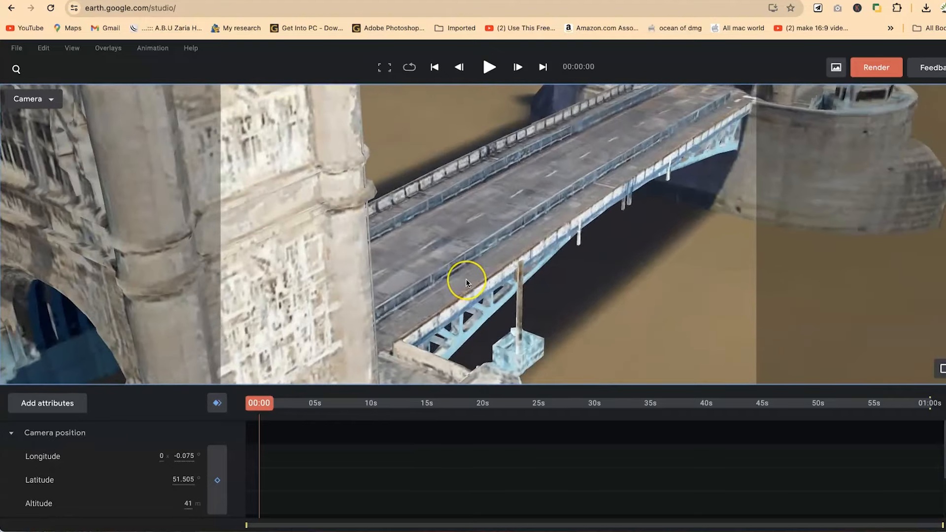
pyautogui.scroll(-12, 466, 282)
pyautogui.scroll(6, 470, 281)
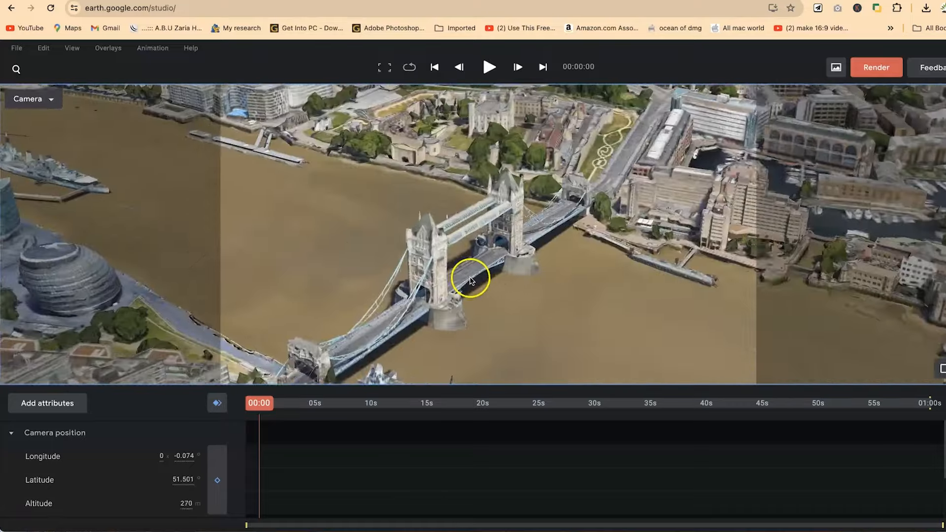
# - Move the camera in on Tower Bridge and shift the view to the base of its nearer tower at about 85 m altitude
pyautogui.scroll(4, 469, 276)
pyautogui.moveTo(581, 179); pyautogui.dragTo(611, 245)
pyautogui.scroll(3, 593, 279)
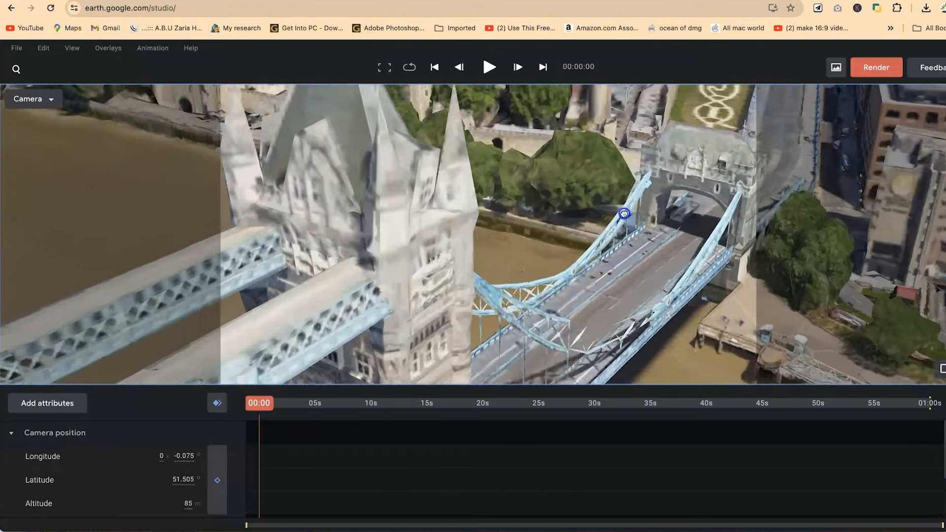
pyautogui.moveTo(624, 214); pyautogui.dragTo(438, 272)
pyautogui.moveTo(488, 237); pyautogui.dragTo(463, 218)
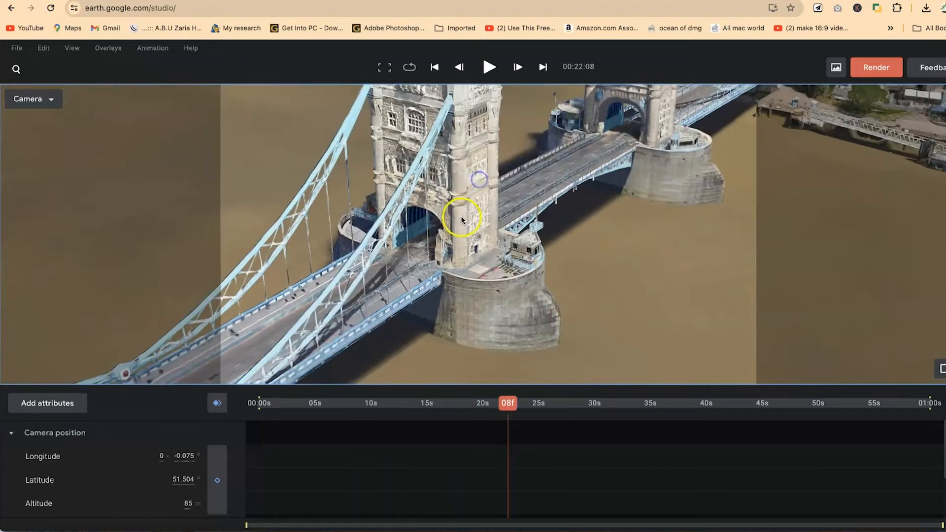
# - Pull back from the pier, tilt towards the horizon and bring the camera to about 66 m altitude facing both towers
pyautogui.scroll(-5, 462, 218)
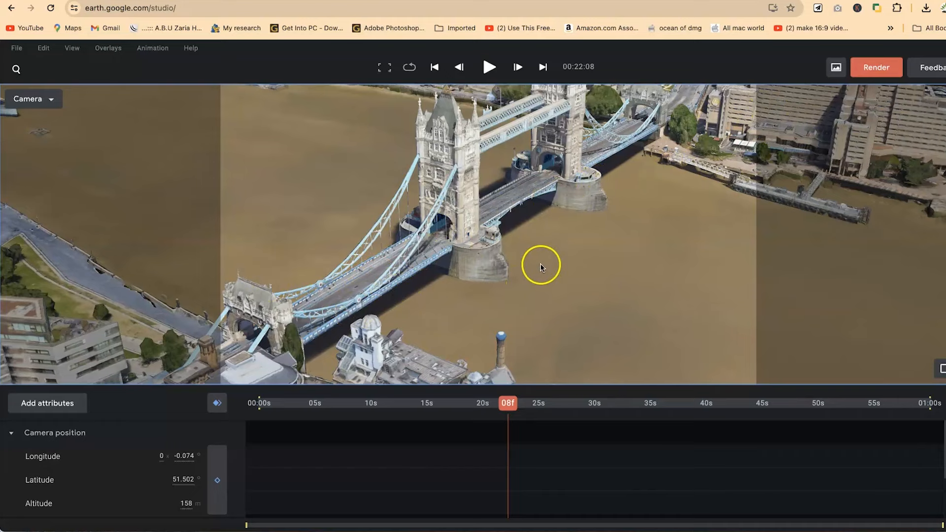
pyautogui.scroll(5, 540, 266)
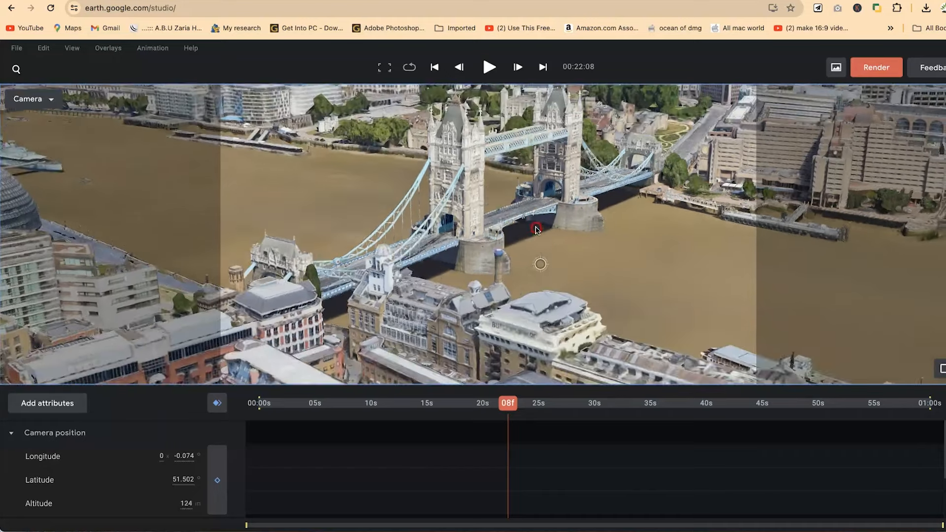
pyautogui.moveTo(538, 264); pyautogui.dragTo(580, 315)
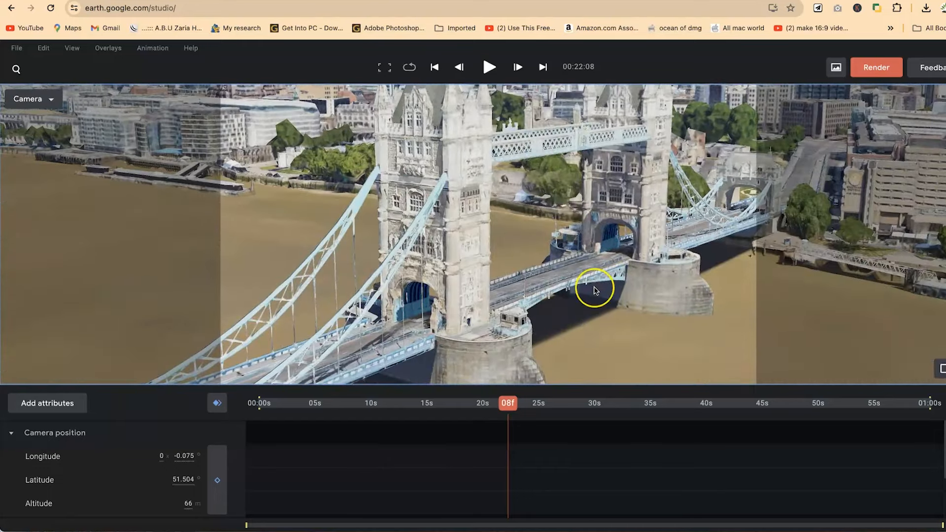
# - Pull the camera back from Tower Bridge, then move in on its towers at about 71 m altitude
pyautogui.scroll(-6, 594, 290)
pyautogui.scroll(5, 599, 278)
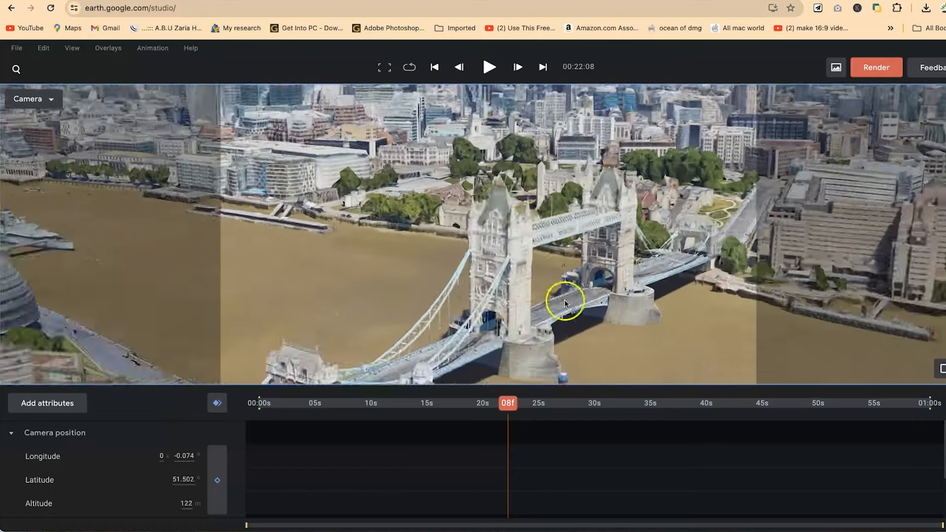
pyautogui.scroll(4, 565, 302)
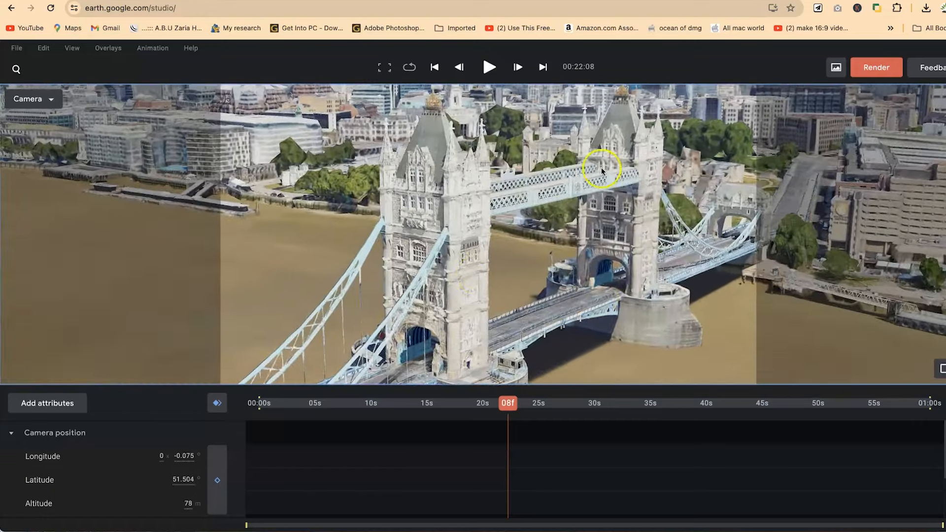
pyautogui.scroll(2, 465, 251)
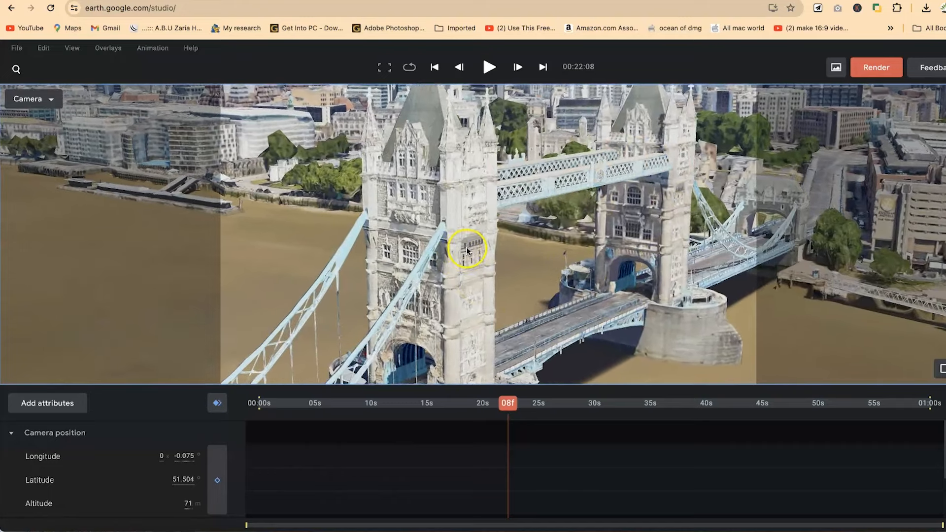
# - Orbit the camera around Tower Bridge in both directions, ending on an oblique view at about 153 m altitude
pyautogui.moveTo(479, 258); pyautogui.dragTo(408, 236, button='middle')
pyautogui.scroll(-3, 585, 279)
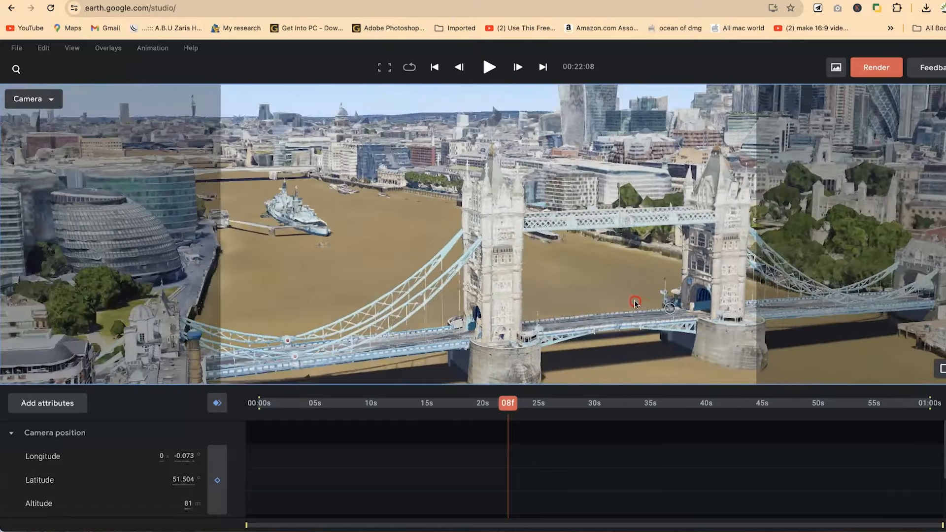
pyautogui.moveTo(634, 302); pyautogui.dragTo(313, 325, button='middle')
pyautogui.moveTo(678, 326); pyautogui.dragTo(845, 296, button='middle')
pyautogui.moveTo(495, 311); pyautogui.dragTo(611, 296, button='middle')
pyautogui.click(542, 292)
pyautogui.scroll(5, 527, 294)
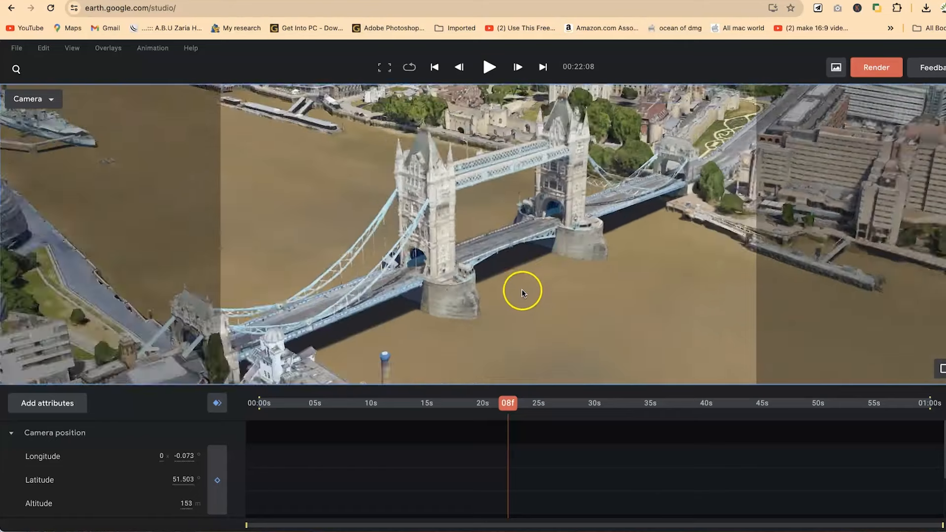
# - Pull the camera back from Tower Bridge and orbit to look along its roadway from about 290 m altitude
pyautogui.scroll(-8, 503, 282)
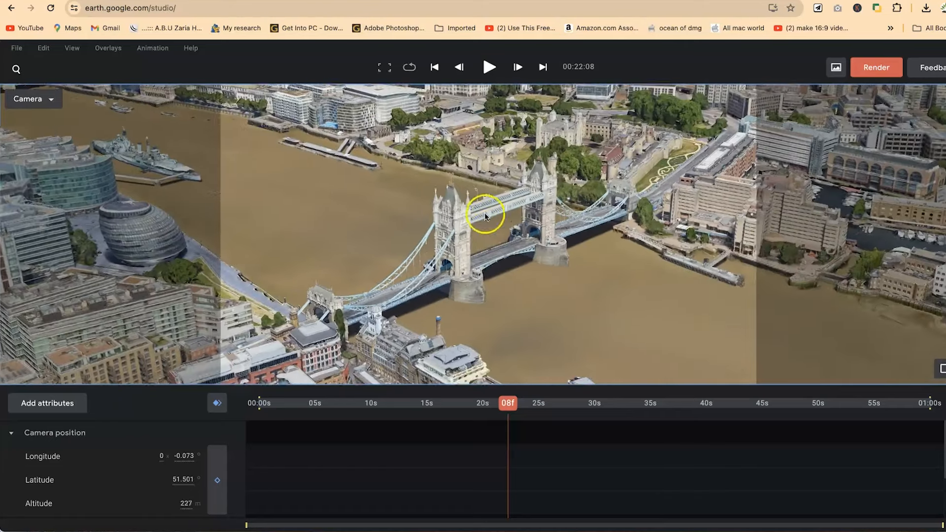
pyautogui.moveTo(487, 214); pyautogui.dragTo(567, 270)
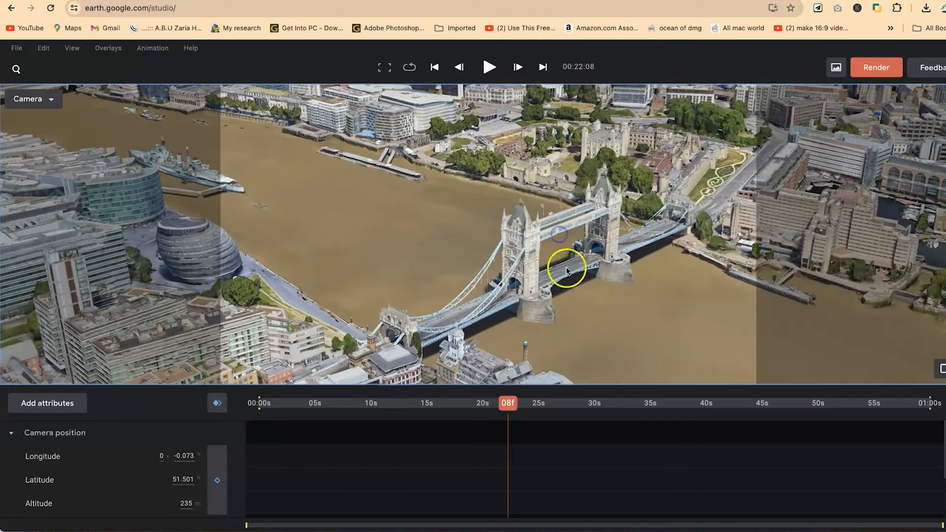
pyautogui.moveTo(552, 288); pyautogui.dragTo(654, 285, button='middle')
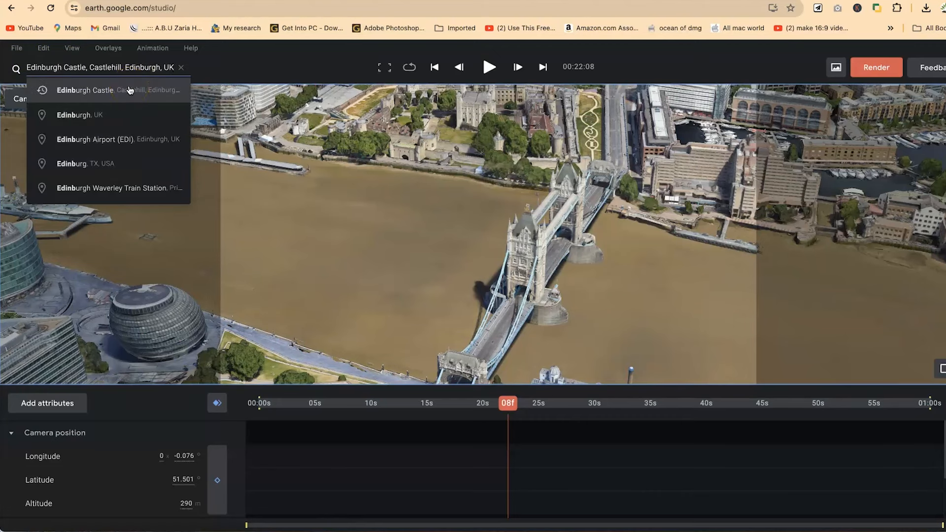
# - Fly the camera to Edinburgh Castle and move in overhead to about 346 m altitude
pyautogui.click(129, 90)
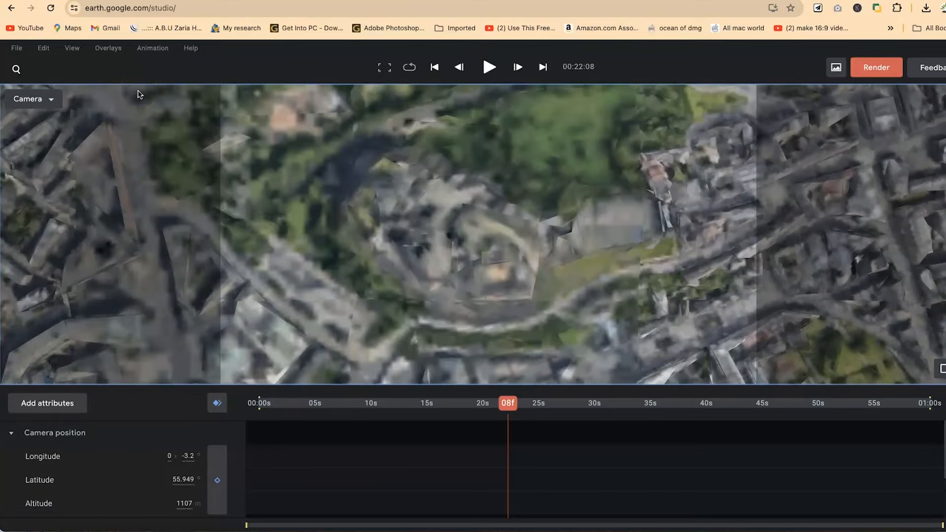
pyautogui.click(499, 274)
pyautogui.scroll(10, 544, 282)
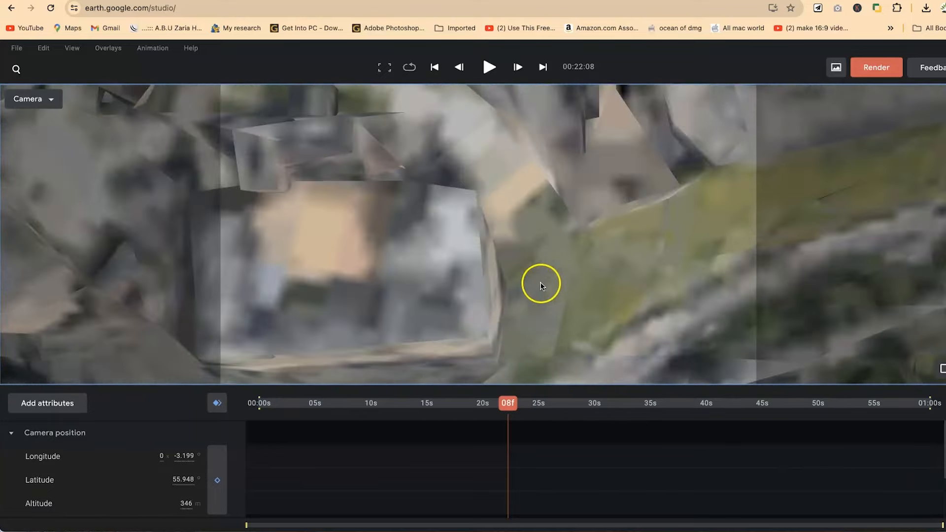
# - Pull the camera back overhead from Edinburgh Castle to about 1462 m altitude, then move in to about 307 m
pyautogui.moveTo(540, 281); pyautogui.dragTo(335, 282)
pyautogui.scroll(-10, 335, 283)
pyautogui.moveTo(408, 236); pyautogui.dragTo(334, 232)
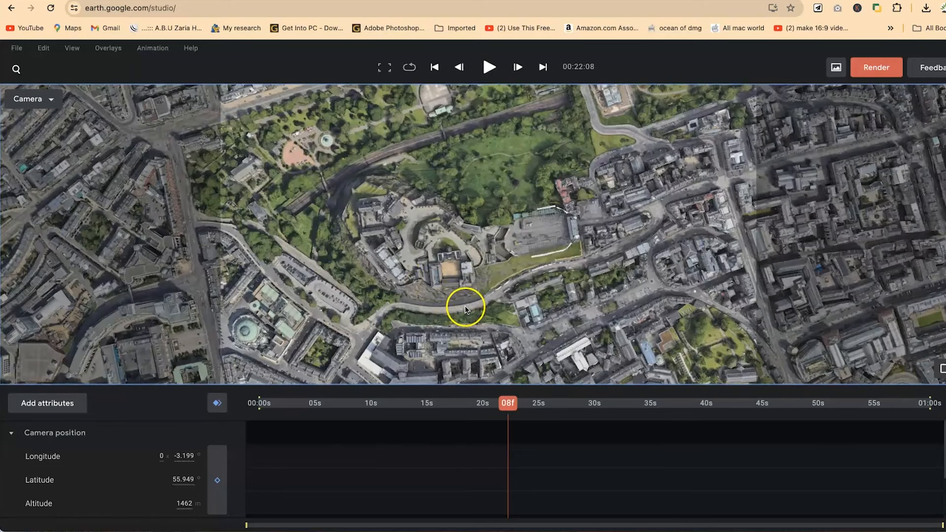
pyautogui.scroll(5, 418, 255)
pyautogui.scroll(8, 606, 291)
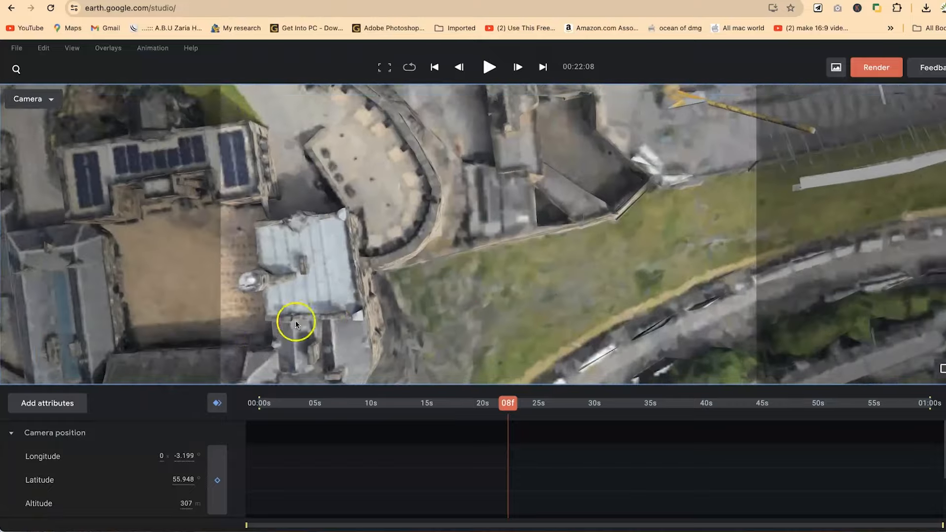
# - Center the overhead view on Edinburgh Castle's courtyard from about 401 m altitude
pyautogui.scroll(-2, 295, 321)
pyautogui.scroll(-10, 367, 264)
pyautogui.moveTo(272, 254); pyautogui.dragTo(471, 252)
pyautogui.scroll(10, 602, 264)
pyautogui.scroll(-5, 156, 278)
pyautogui.moveTo(84, 279); pyautogui.dragTo(637, 274)
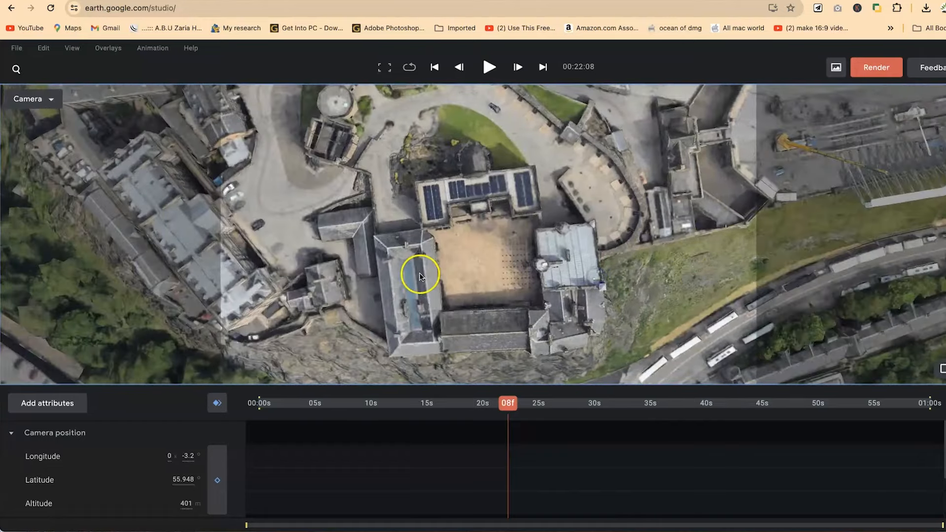
# - Shift the overhead view to include the cliff and road south of the castle, from about 431 m altitude
pyautogui.scroll(4, 419, 273)
pyautogui.scroll(-4, 497, 275)
pyautogui.moveTo(559, 264); pyautogui.dragTo(585, 209)
pyautogui.scroll(-2, 569, 269)
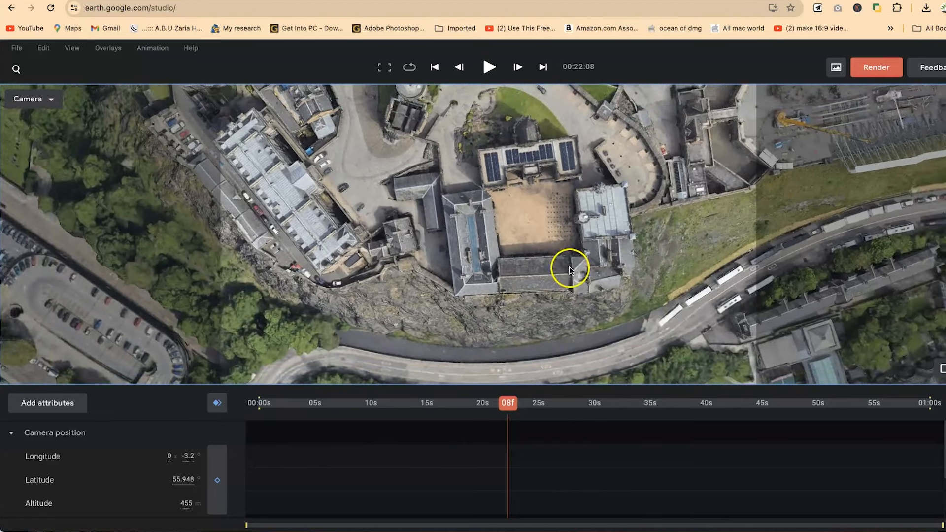
pyautogui.scroll(1, 569, 273)
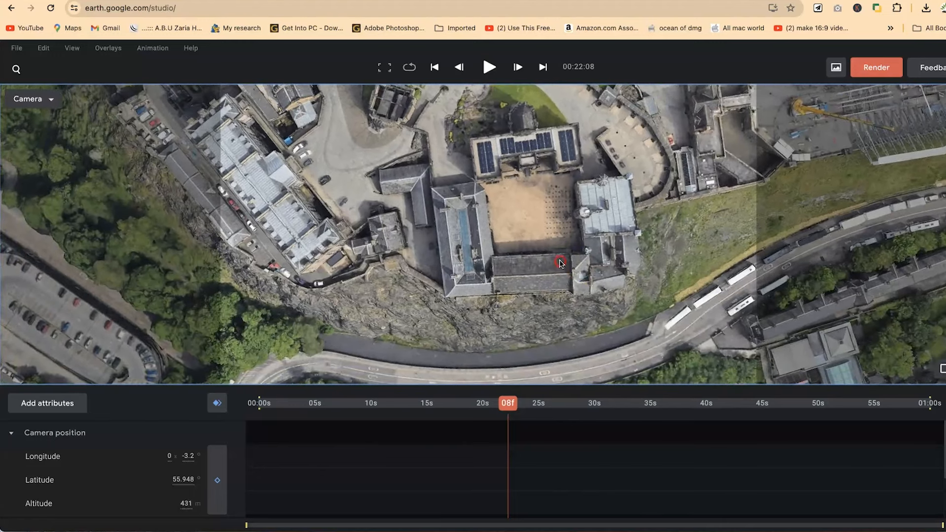
# - Tilt the camera to an oblique view of Edinburgh Castle and move in on its southern roofs to about 161 m altitude
pyautogui.keyDown('shift'); pyautogui.moveTo(561, 257); pyautogui.dragTo(501, 234); pyautogui.keyUp('shift')
pyautogui.moveTo(350, 238); pyautogui.dragTo(448, 257)
pyautogui.scroll(10, 696, 288)
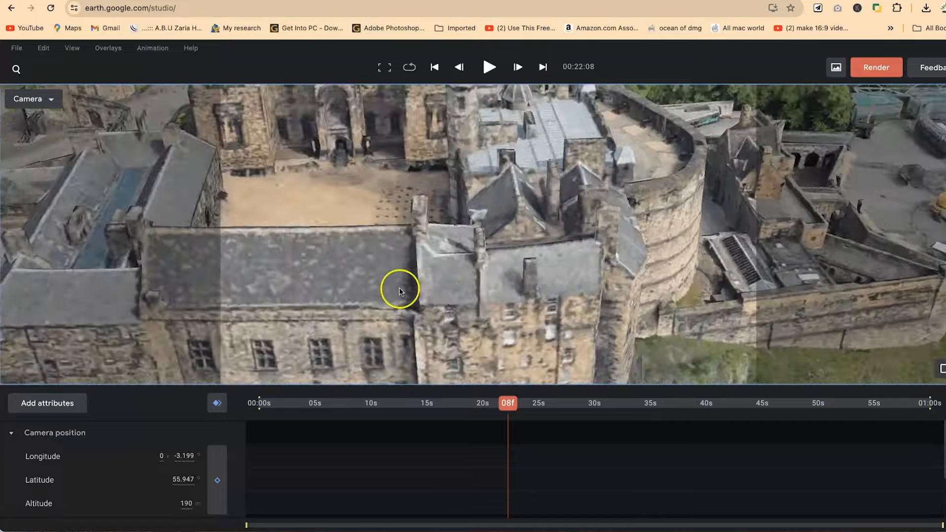
pyautogui.scroll(4, 398, 281)
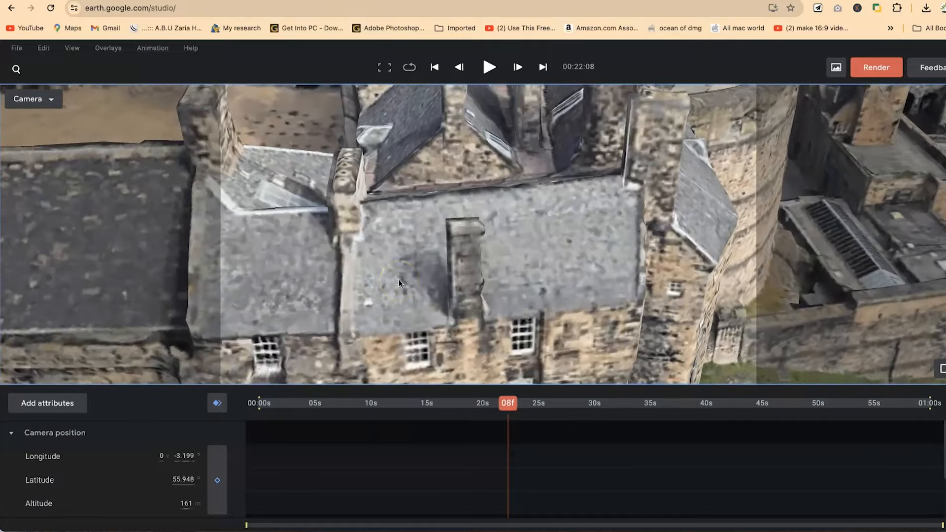
# - Pull the camera back, orbit to the castle's eastern side, and move in on the pale metal roof to about 172 m altitude
pyautogui.scroll(-3, 402, 258)
pyautogui.scroll(-5, 418, 253)
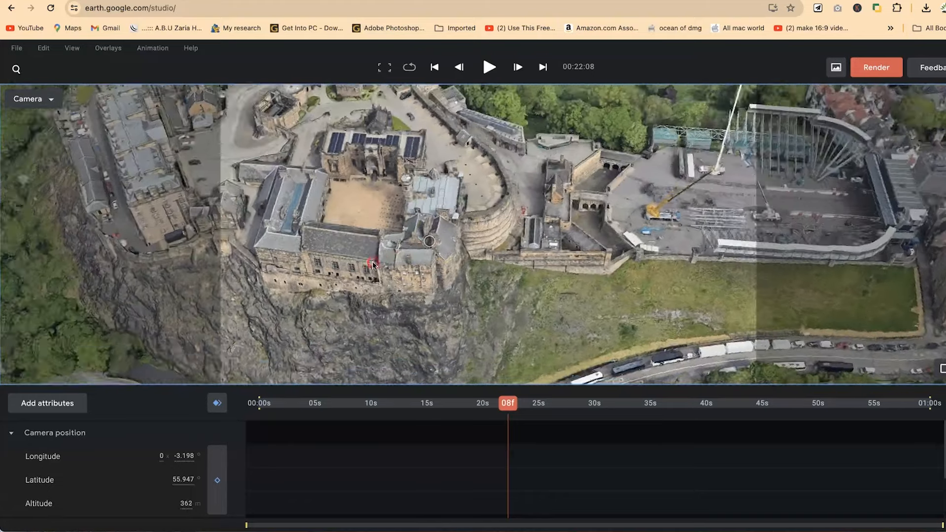
pyautogui.moveTo(373, 265); pyautogui.dragTo(203, 238, button='middle')
pyautogui.scroll(5, 605, 275)
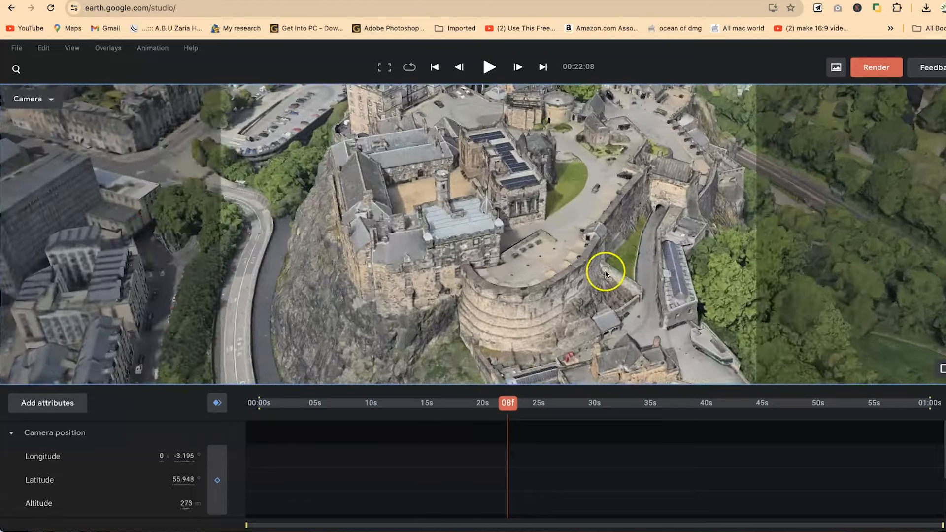
pyautogui.scroll(3, 431, 203)
pyautogui.scroll(5, 431, 199)
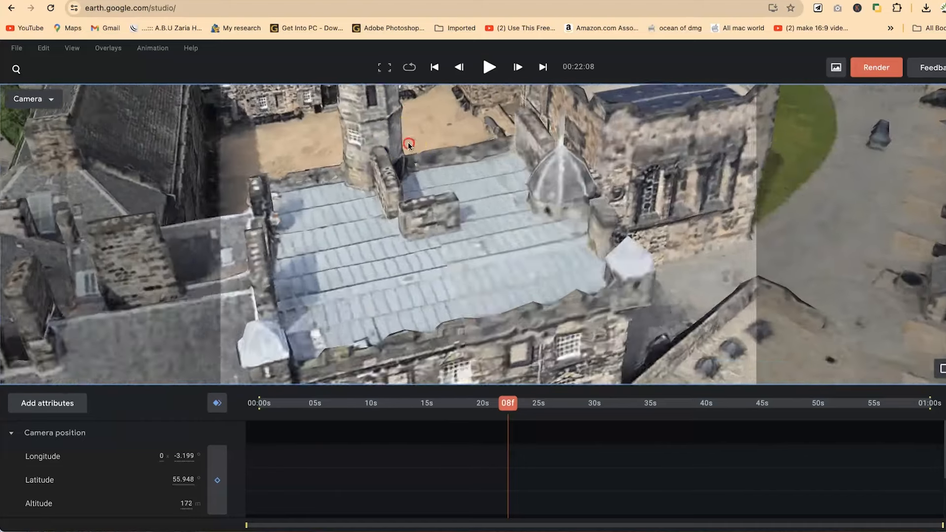
# - Orbit the camera around the castle courtyard and the blue-roofed building, ending on its outer facade at about 151 m altitude
pyautogui.moveTo(408, 144); pyautogui.dragTo(588, 122, button='middle')
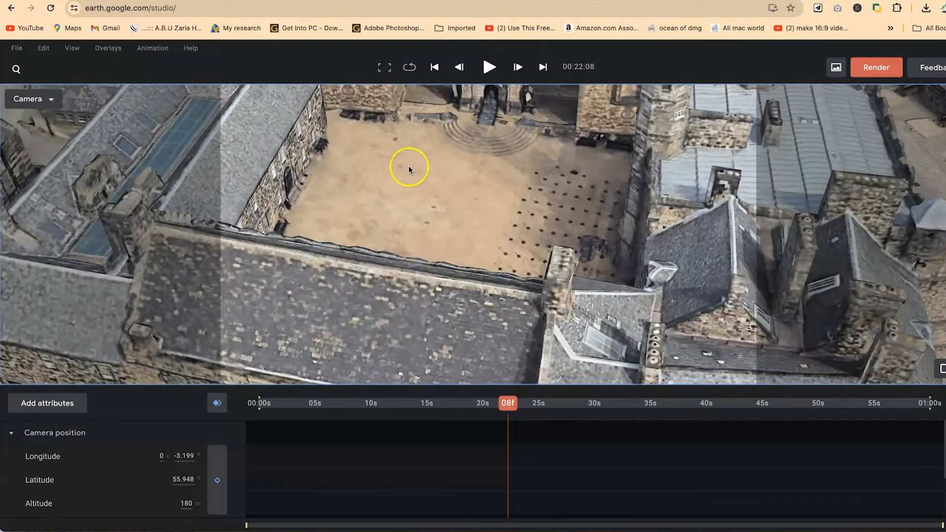
pyautogui.moveTo(409, 166); pyautogui.dragTo(534, 224, button='middle')
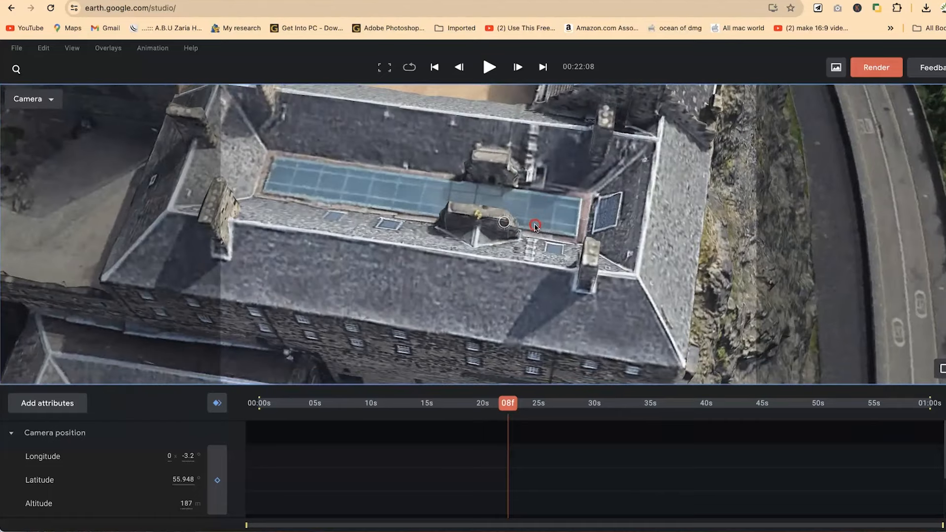
pyautogui.moveTo(505, 259); pyautogui.dragTo(339, 222, button='middle')
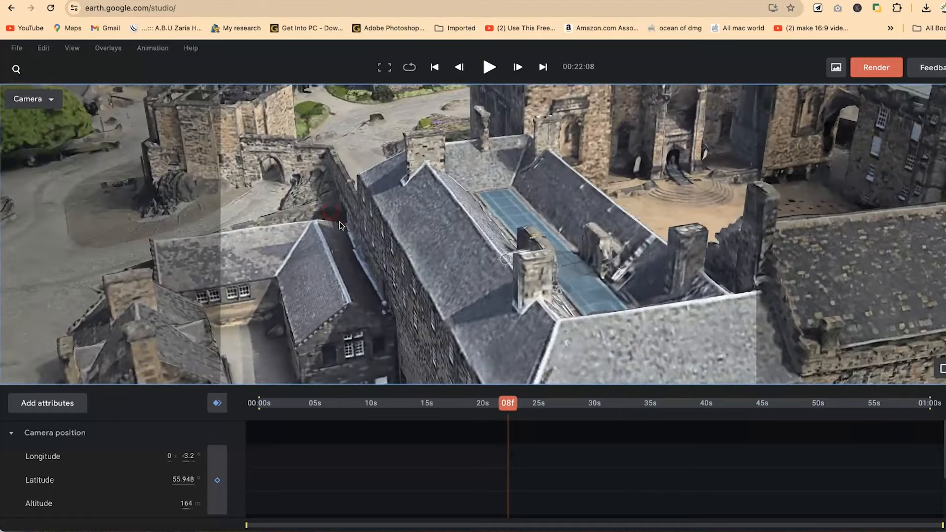
pyautogui.moveTo(379, 296); pyautogui.dragTo(439, 287, button='middle')
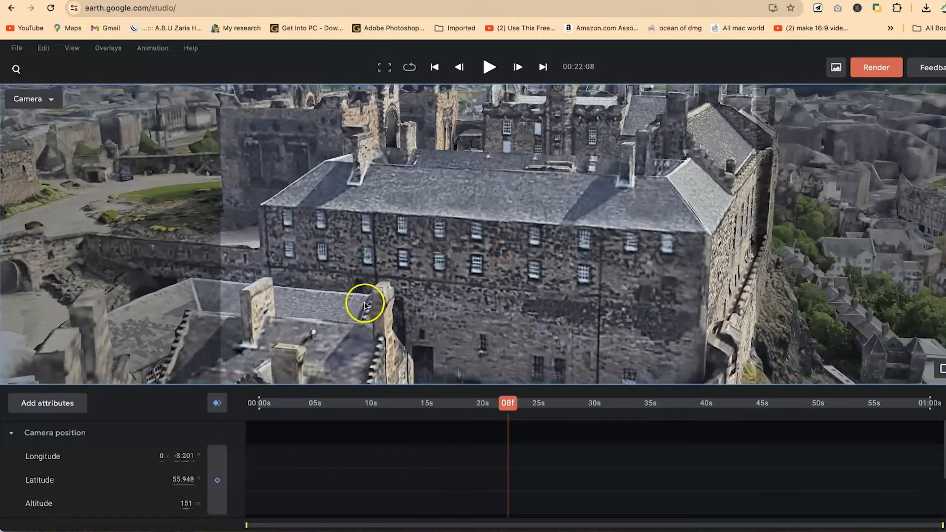
# - Pull the camera back and swing around to view the castle from the northwest at about 181 m altitude
pyautogui.scroll(-3, 379, 295)
pyautogui.scroll(-3, 392, 286)
pyautogui.moveTo(432, 273); pyautogui.dragTo(496, 301, button='middle')
pyautogui.moveTo(355, 312); pyautogui.dragTo(597, 251)
pyautogui.moveTo(598, 292); pyautogui.dragTo(488, 291)
pyautogui.scroll(3, 492, 293)
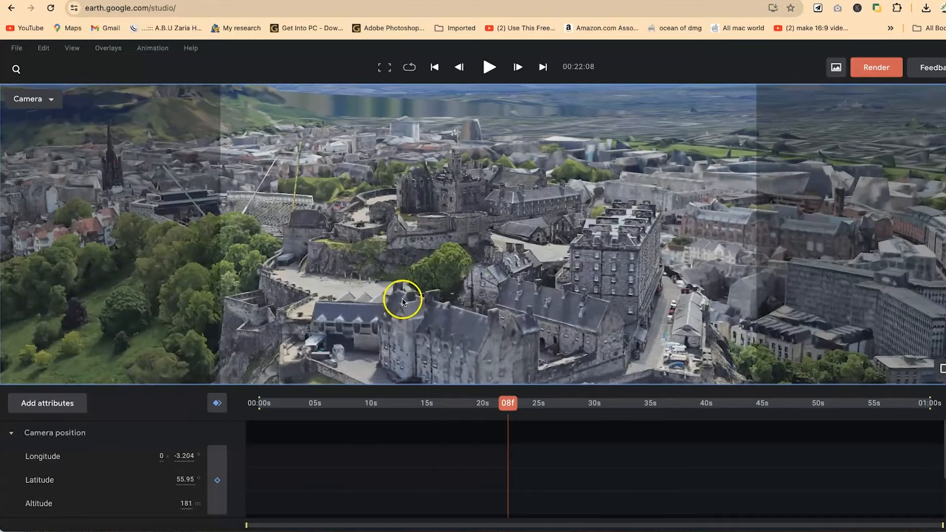
# - Move the camera in on the parked cars and rampart wall at the castle's northwest corner, at about 130 m altitude
pyautogui.scroll(5, 403, 297)
pyautogui.scroll(-3, 414, 301)
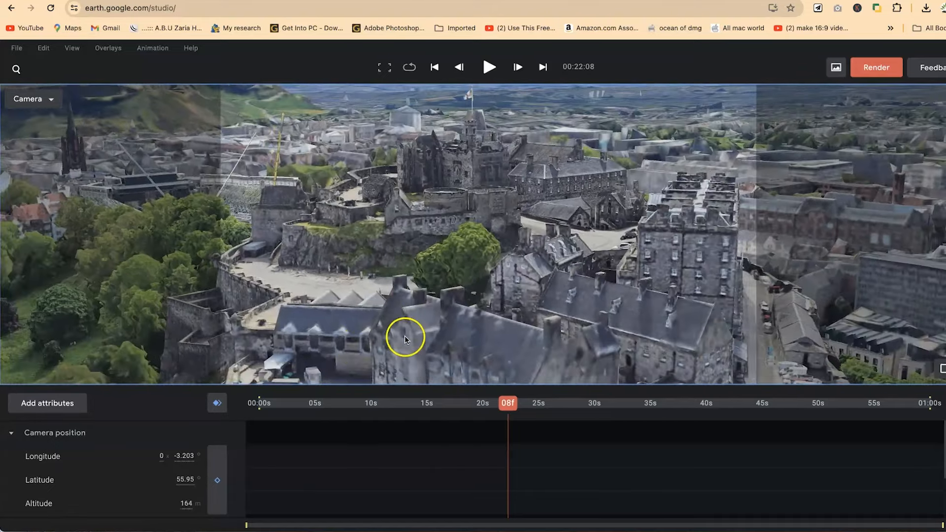
pyautogui.scroll(-3, 384, 341)
pyautogui.moveTo(409, 306); pyautogui.dragTo(429, 208)
pyautogui.scroll(5, 436, 253)
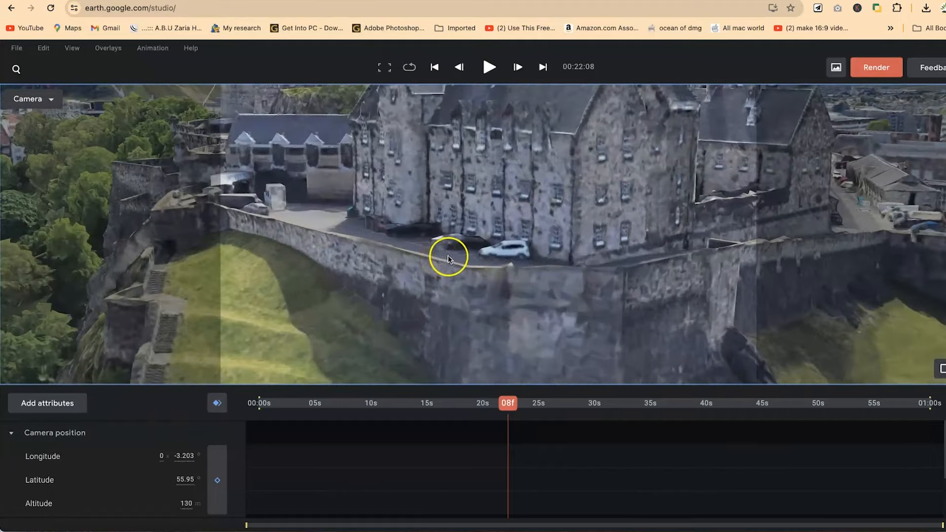
pyautogui.scroll(-5, 546, 252)
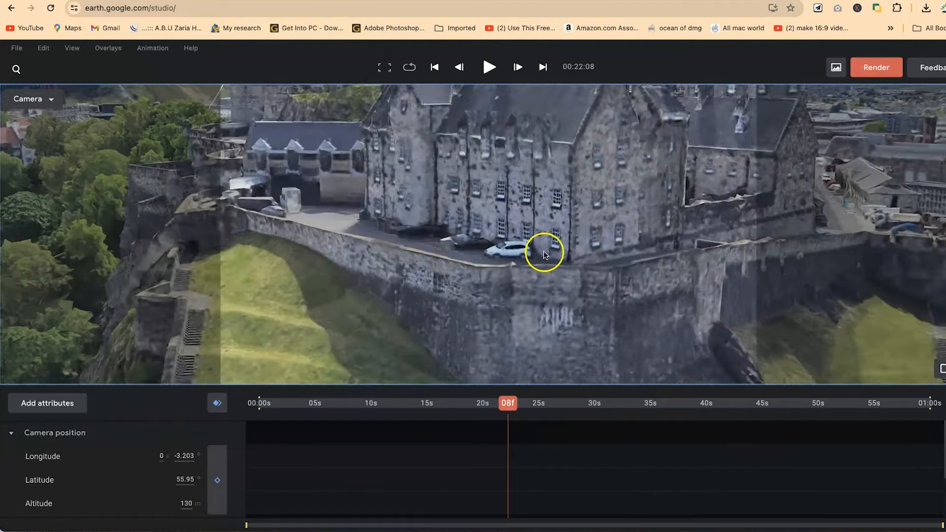
pyautogui.scroll(5, 572, 260)
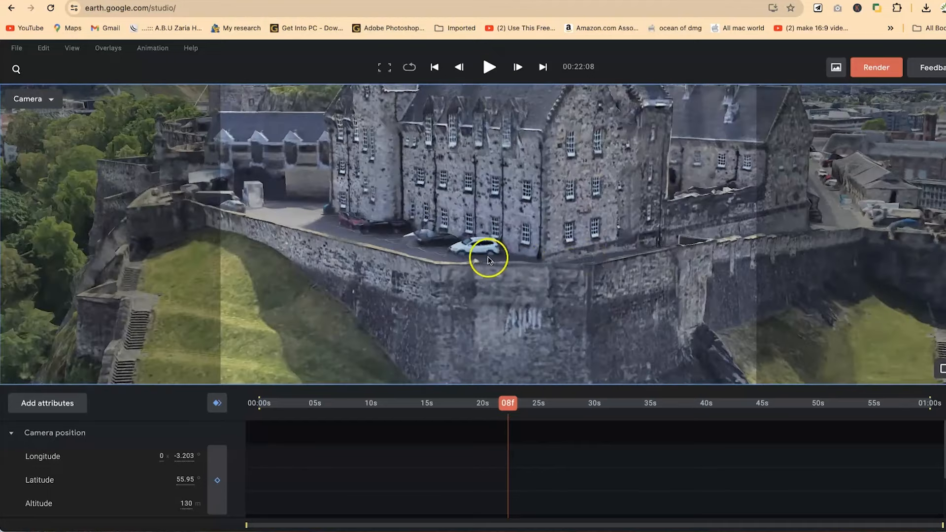
pyautogui.scroll(1, 488, 257)
# - Orbit and pull the camera back from the rampart, then frame the castle obliquely from about 351 m altitude
pyautogui.moveTo(521, 297)
pyautogui.mouseDown(button='middle')
pyautogui.moveTo(570, 314)
pyautogui.moveTo(607, 306)
pyautogui.mouseUp(button='middle')
pyautogui.moveTo(637, 192); pyautogui.dragTo(548, 202, button='middle')
pyautogui.scroll(-5, 563, 150)
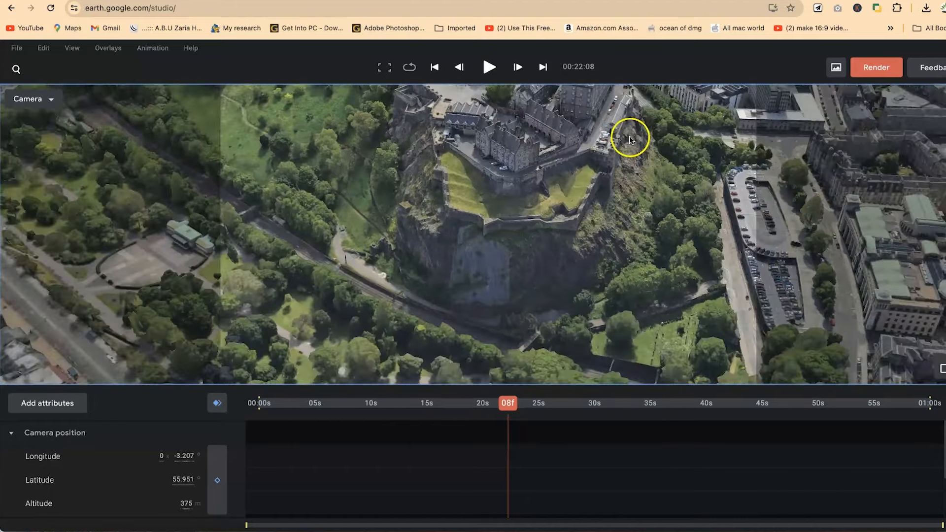
pyautogui.moveTo(629, 139); pyautogui.dragTo(622, 237)
pyautogui.moveTo(545, 320); pyautogui.dragTo(428, 313)
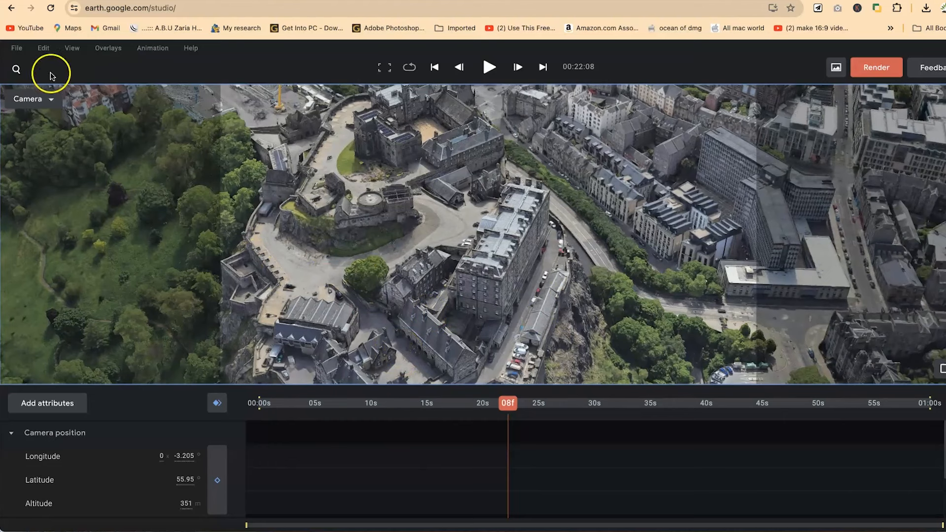
# - Fly the camera to the Golden Gate Bridge and move in overhead to about 1288 m altitude
pyautogui.click(25, 71)
pyautogui.click(73, 184)
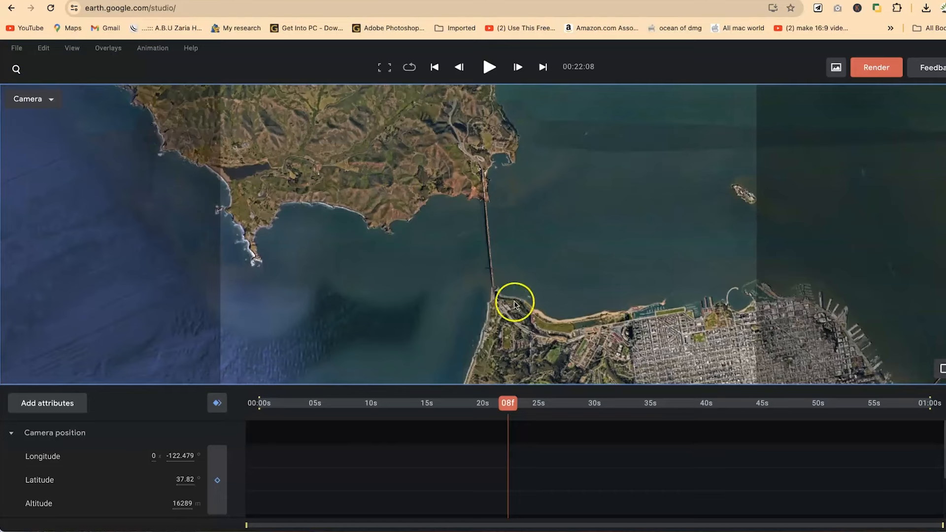
pyautogui.scroll(10, 497, 281)
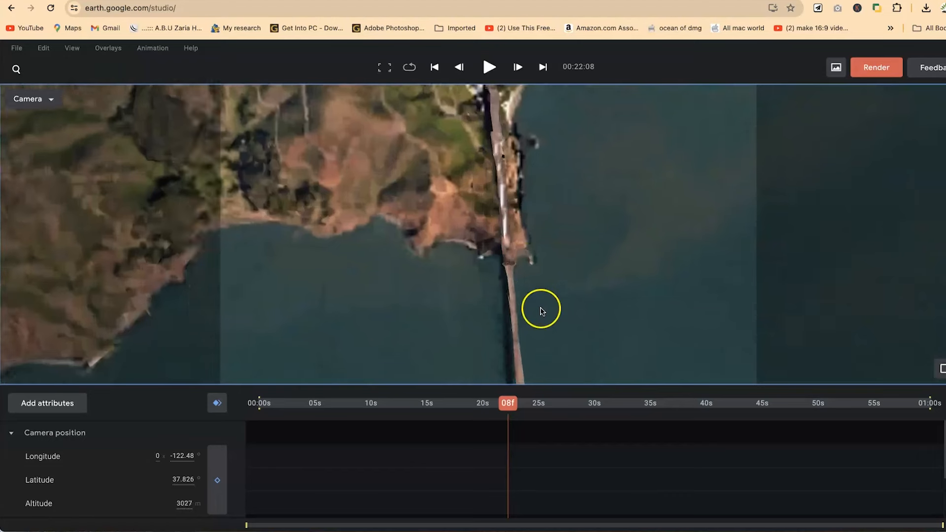
pyautogui.scroll(-5, 424, 255)
pyautogui.scroll(10, 428, 296)
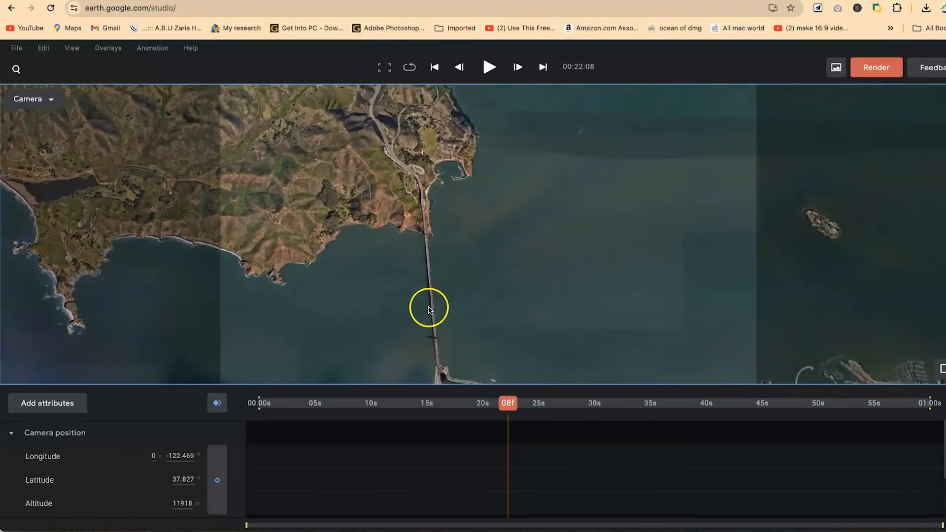
pyautogui.scroll(-8, 662, 244)
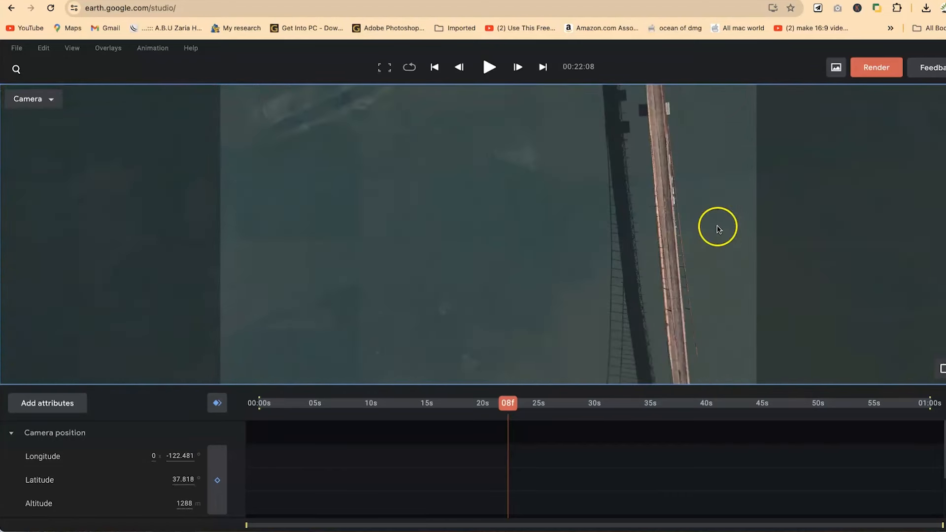
# - Tilt the camera and pull back to view the full Golden Gate Bridge from the south at about 2357 m altitude
pyautogui.moveTo(703, 227); pyautogui.dragTo(500, 171)
pyautogui.scroll(-8, 500, 217)
pyautogui.scroll(10, 534, 232)
pyautogui.moveTo(276, 283); pyautogui.dragTo(432, 225)
pyautogui.scroll(5, 548, 266)
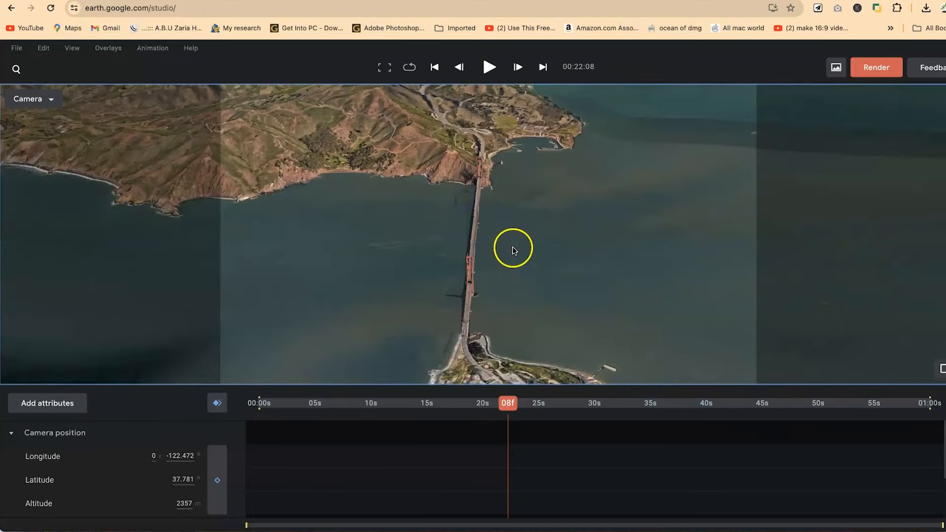
# - Move the camera along the Golden Gate Bridge and frame its north tower obliquely from about 228 m altitude
pyautogui.scroll(5, 271, 252)
pyautogui.moveTo(283, 186); pyautogui.dragTo(492, 318)
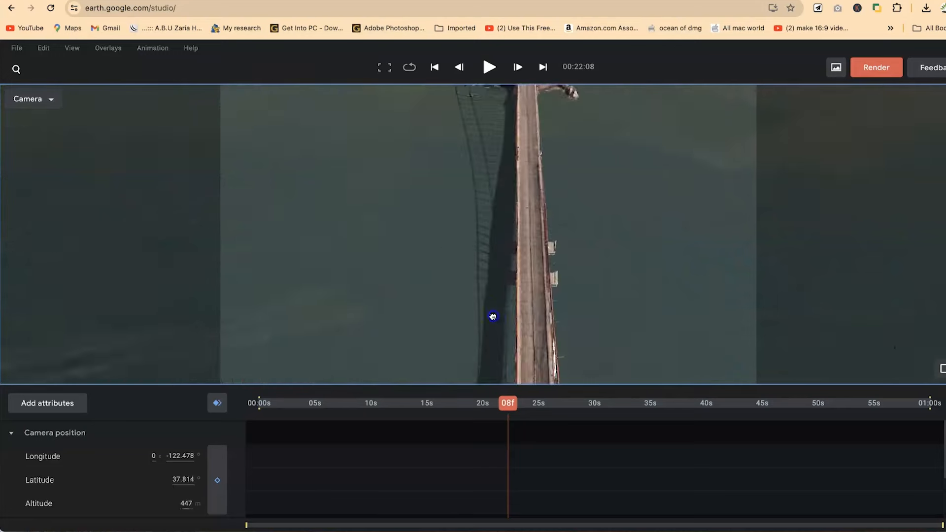
pyautogui.moveTo(589, 219); pyautogui.dragTo(471, 270)
pyautogui.scroll(5, 718, 312)
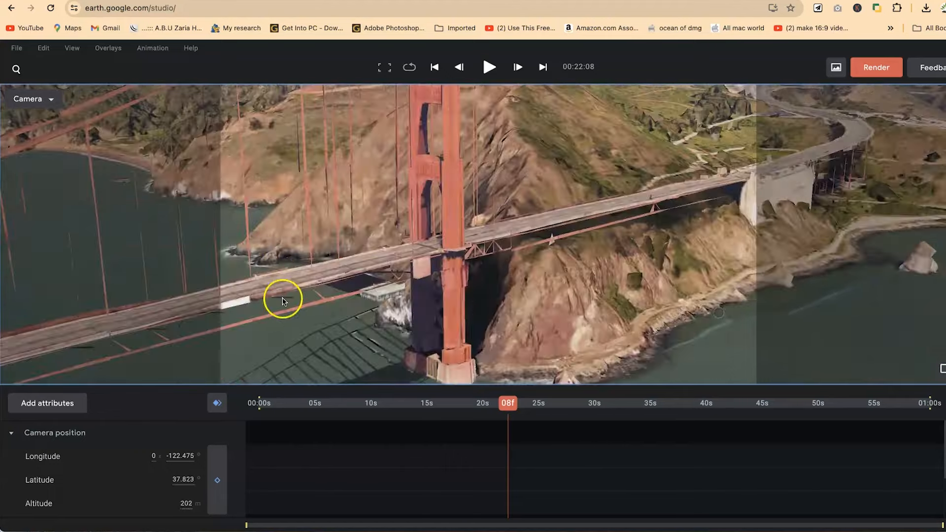
pyautogui.scroll(-3, 329, 252)
pyautogui.moveTo(401, 260); pyautogui.dragTo(564, 336)
pyautogui.scroll(-3, 559, 291)
pyautogui.scroll(5, 558, 287)
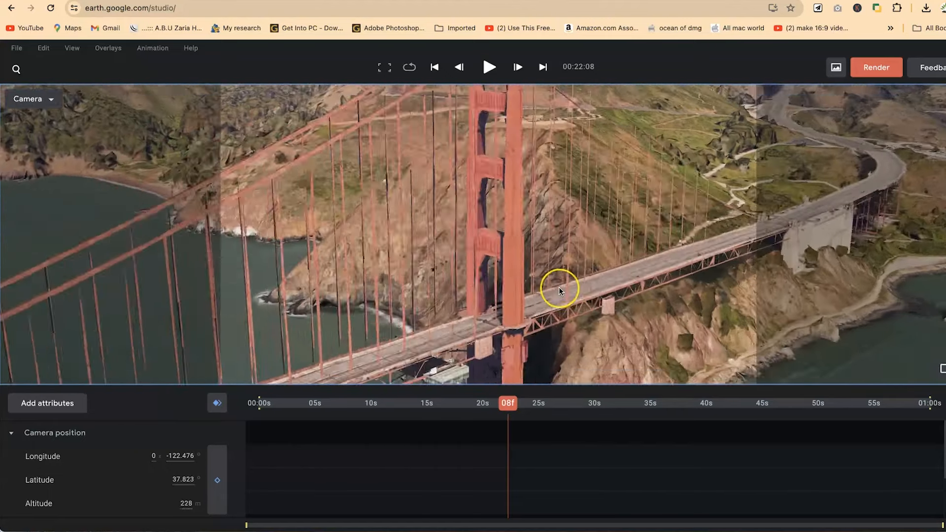
# - Pull the camera back from the north tower and travel south past the other tower to the shore at about 478 m altitude
pyautogui.scroll(-5, 558, 286)
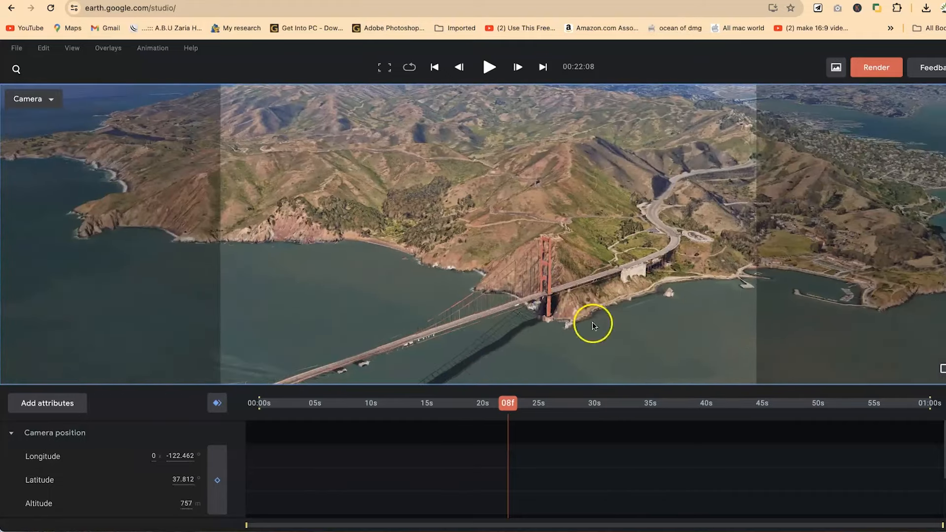
pyautogui.moveTo(593, 325); pyautogui.dragTo(400, 312)
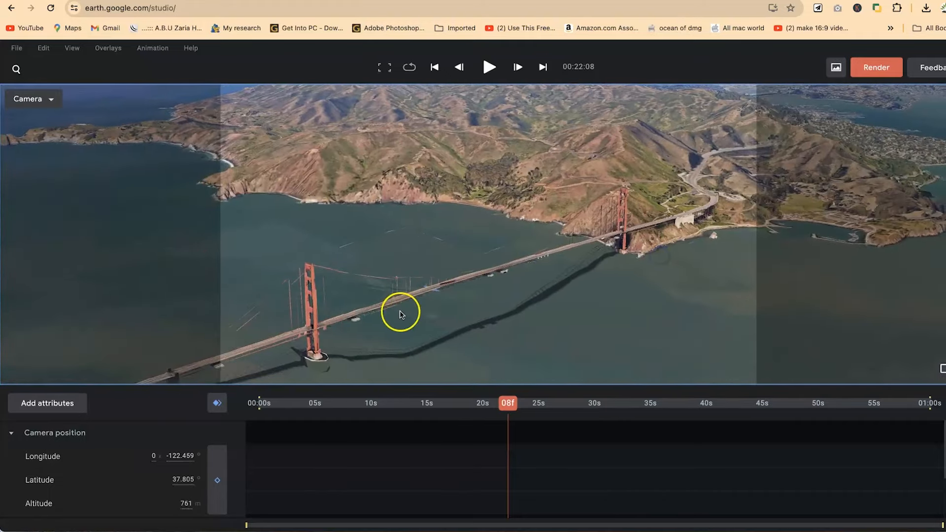
pyautogui.scroll(-5, 596, 269)
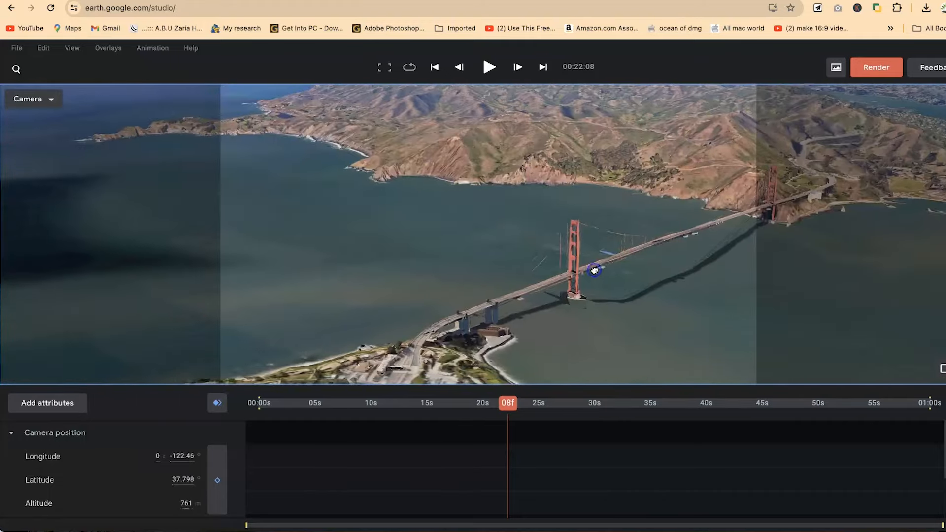
pyautogui.scroll(10, 519, 342)
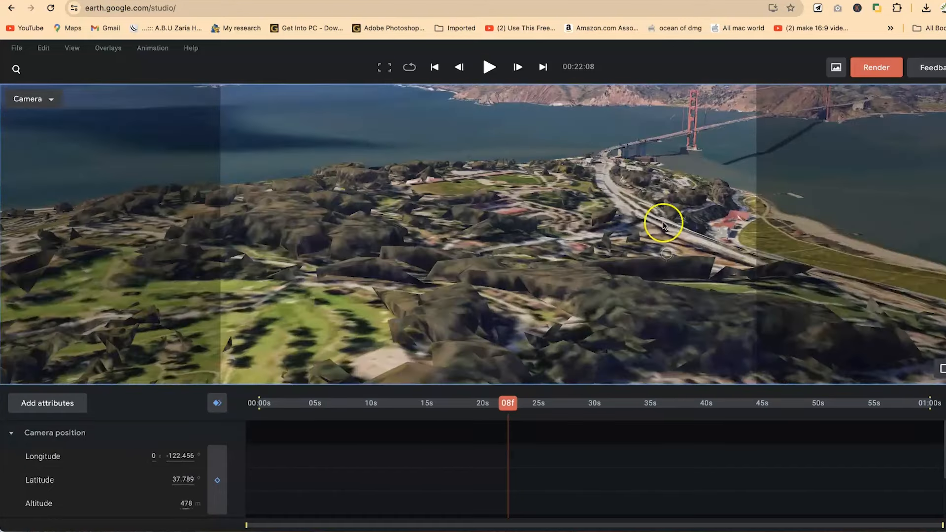
# - Pan and orbit the camera over the southern shore toward the Golden Gate Bridge, then move in
pyautogui.moveTo(663, 222); pyautogui.dragTo(621, 346)
pyautogui.moveTo(622, 229); pyautogui.dragTo(627, 263)
pyautogui.moveTo(658, 250); pyautogui.dragTo(601, 267, button='middle')
pyautogui.scroll(4, 467, 283)
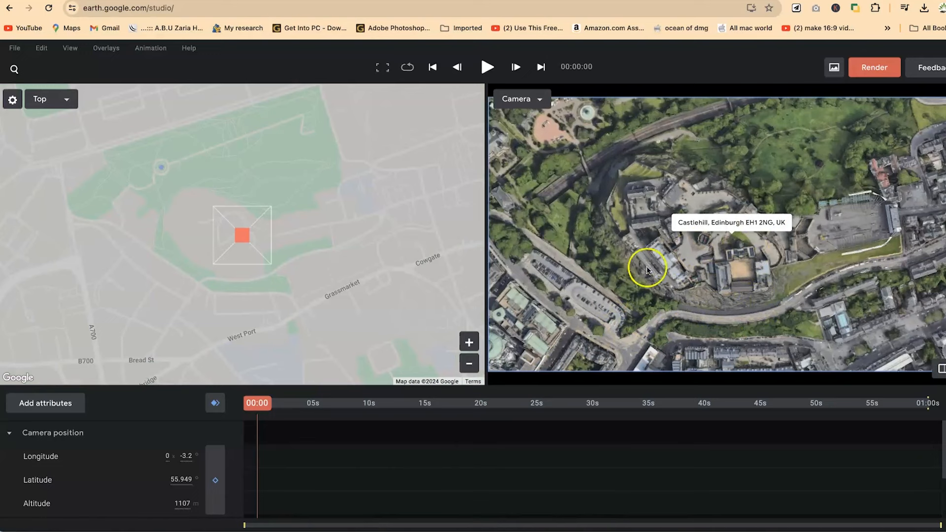
# - Move in on Edinburgh Castle from overhead, pull back, and tilt the camera to an oblique view from the south at about 431 m altitude
pyautogui.scroll(8, 747, 237)
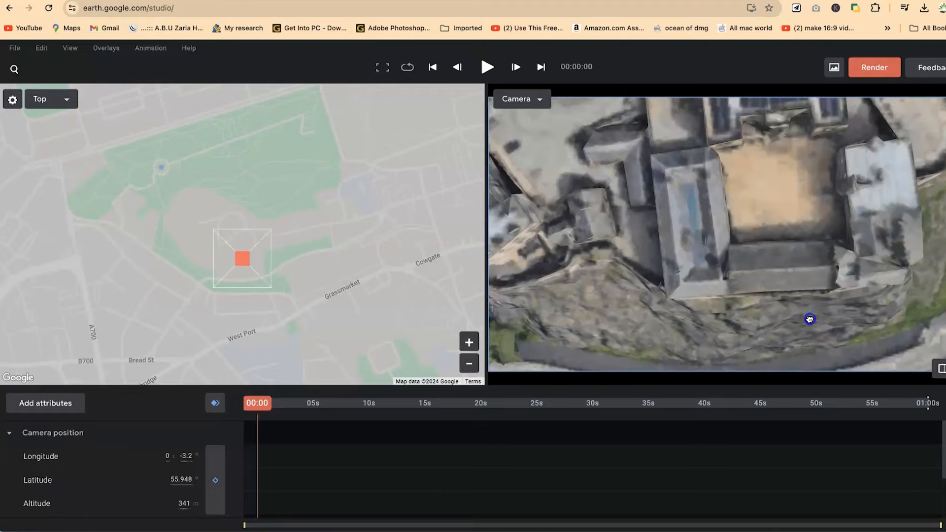
pyautogui.scroll(-3, 810, 319)
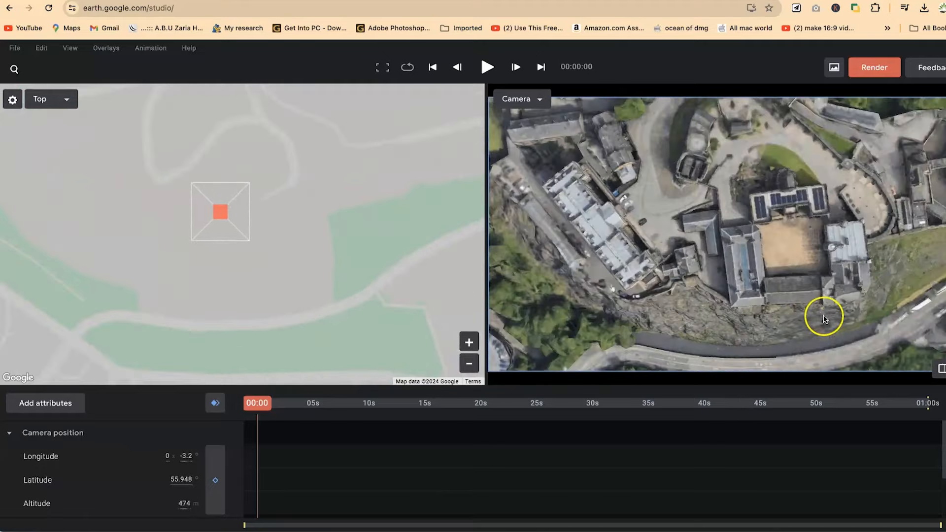
pyautogui.scroll(-3, 824, 320)
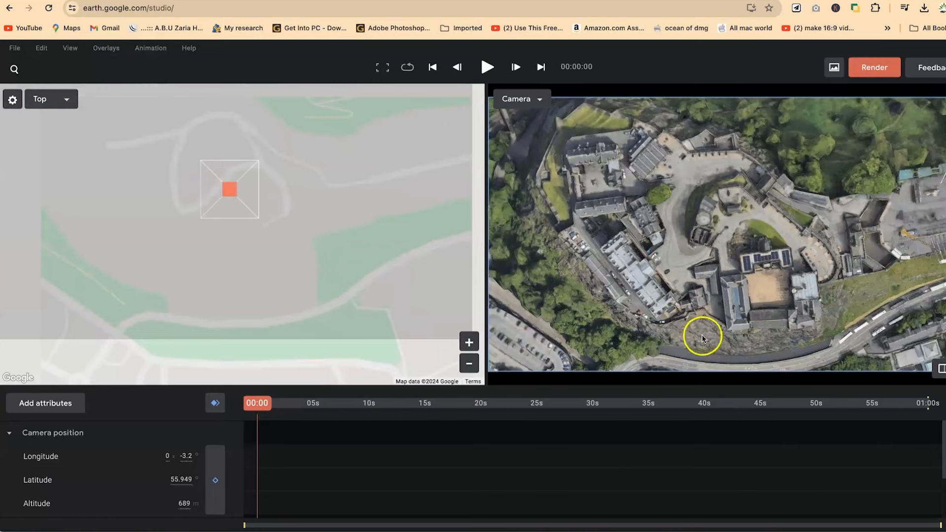
pyautogui.moveTo(740, 300); pyautogui.dragTo(747, 257)
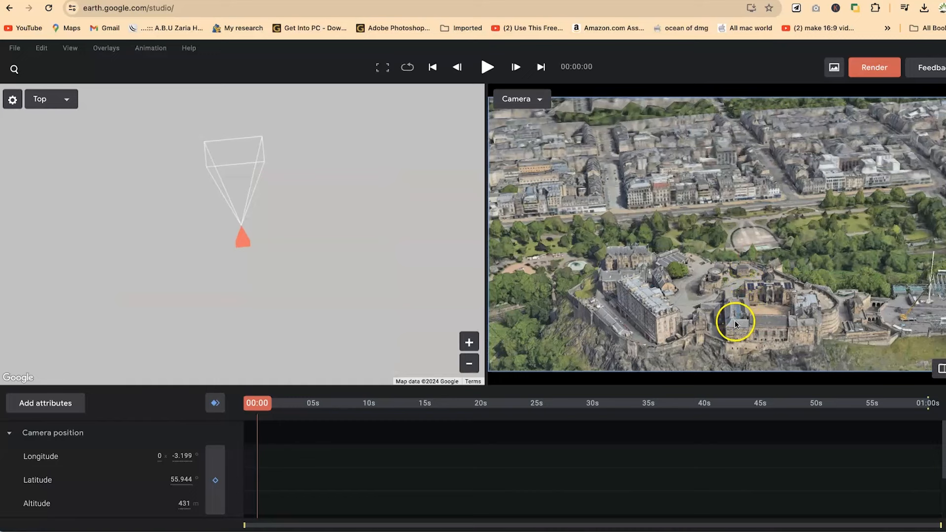
pyautogui.moveTo(734, 323); pyautogui.dragTo(728, 243)
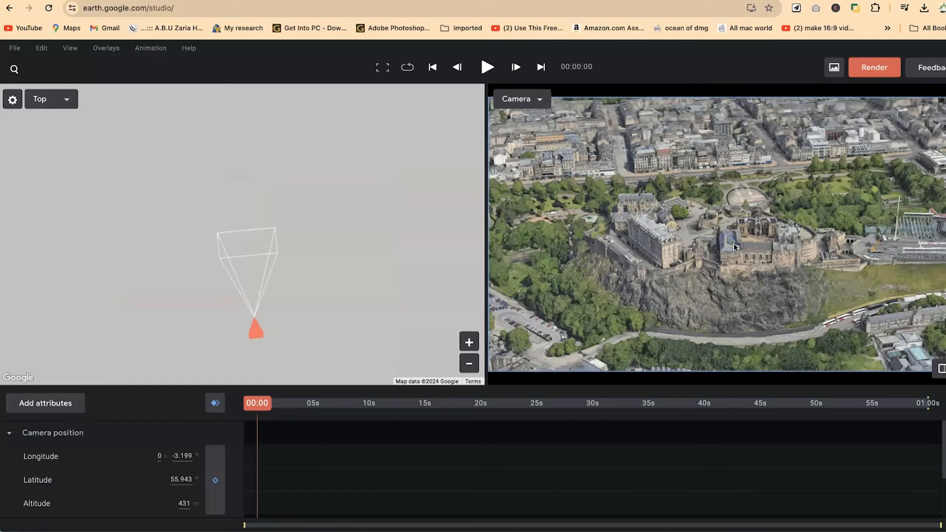
# - Move in close to the castle's southern buildings and walls, then pull back to frame the whole rock at about 339 m altitude
pyautogui.scroll(5, 734, 246)
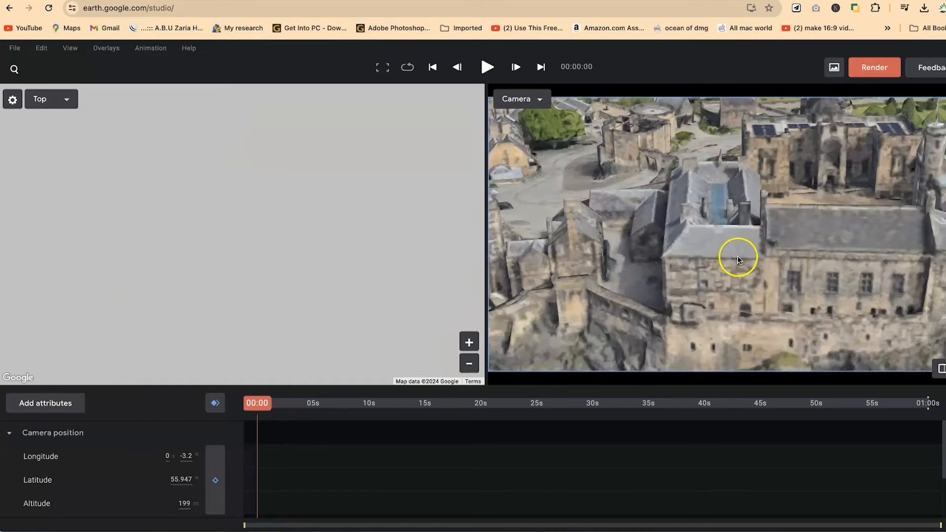
pyautogui.scroll(-2, 738, 260)
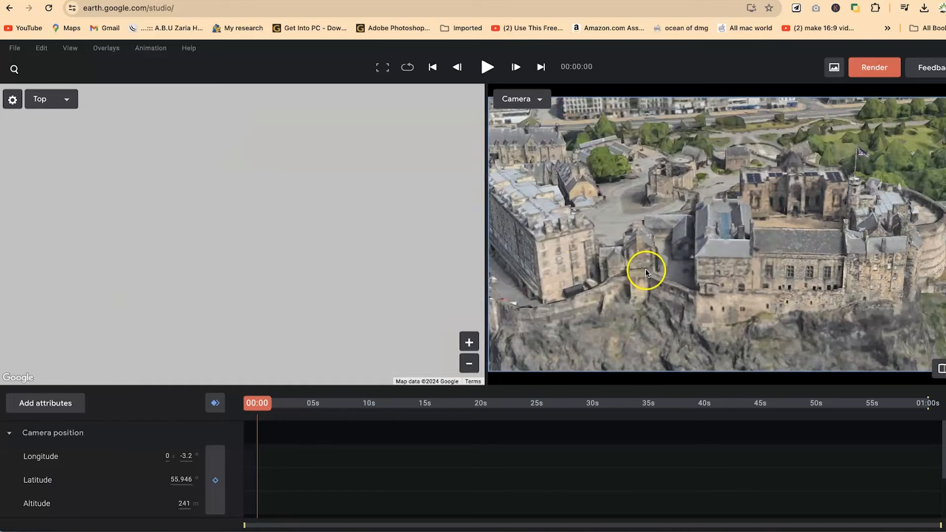
pyautogui.scroll(3, 593, 268)
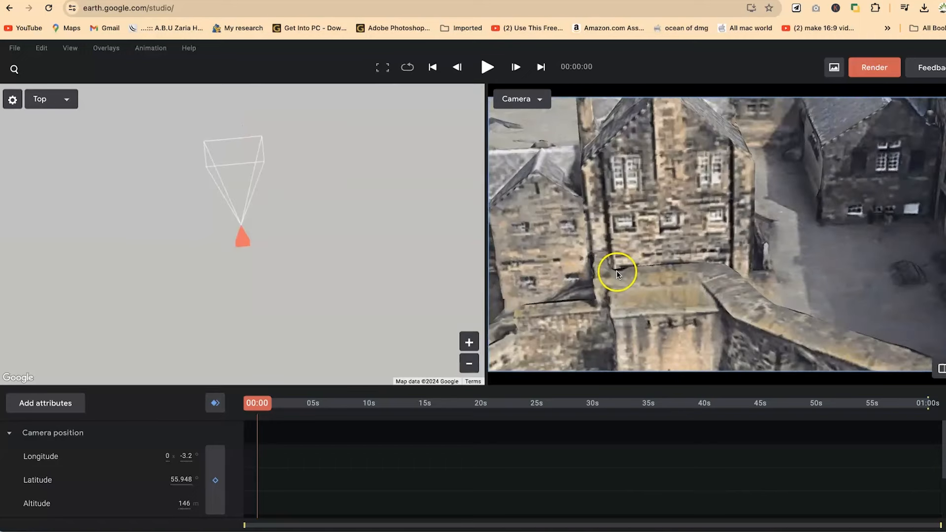
pyautogui.scroll(-5, 620, 264)
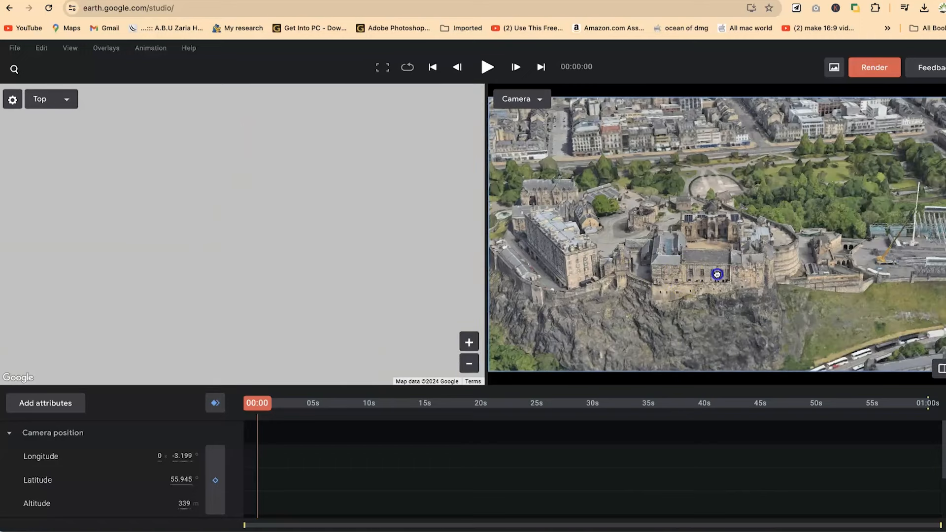
pyautogui.moveTo(717, 274); pyautogui.dragTo(726, 280)
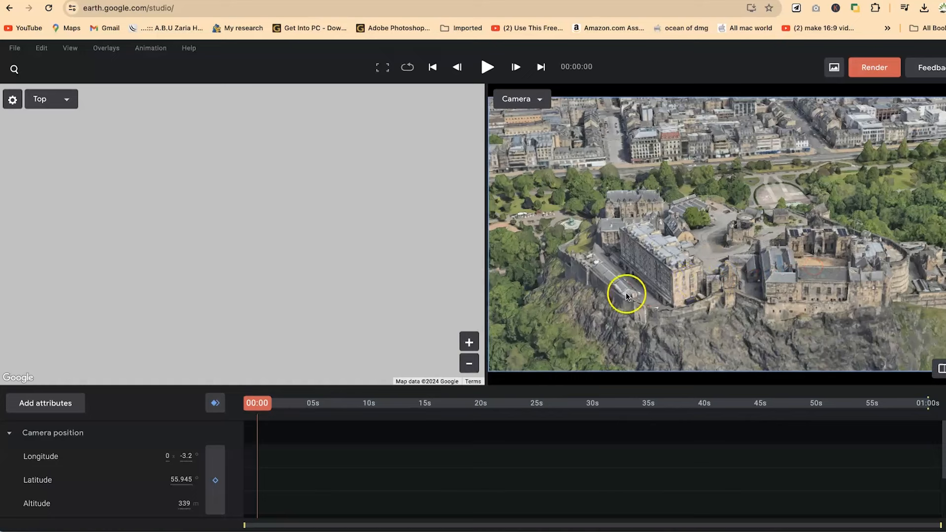
# - Orbit the camera around Edinburgh Castle to its east side and move in over the courtyards at about 349 m altitude
pyautogui.moveTo(614, 297); pyautogui.dragTo(661, 300)
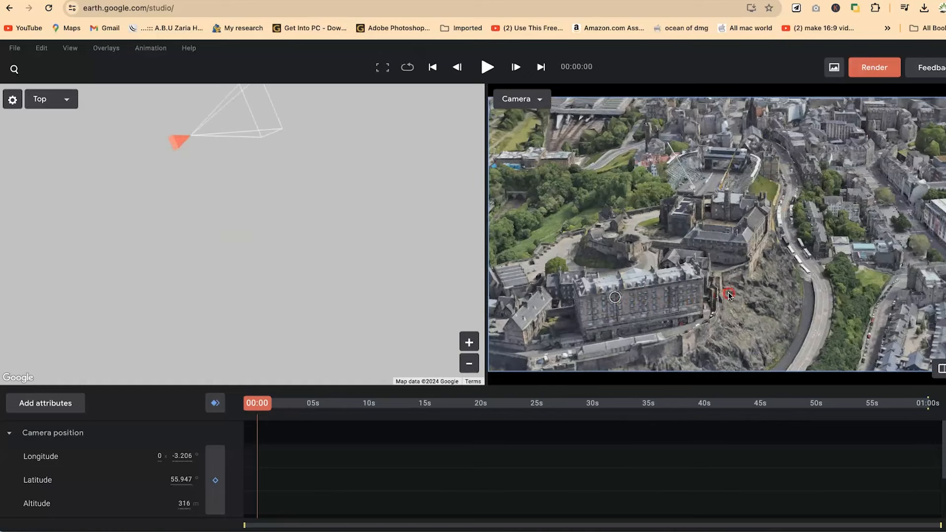
pyautogui.moveTo(729, 295); pyautogui.dragTo(734, 295)
pyautogui.moveTo(552, 322); pyautogui.dragTo(532, 304)
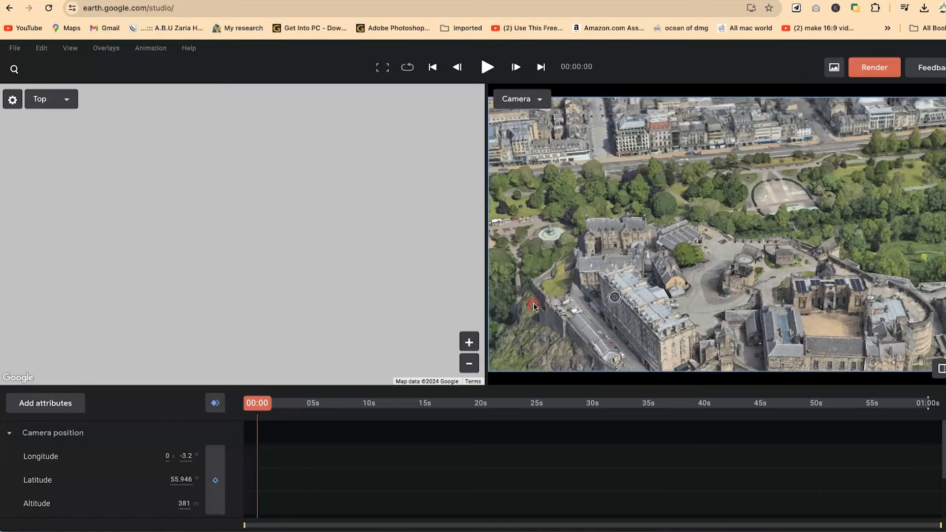
pyautogui.moveTo(690, 333); pyautogui.dragTo(705, 315)
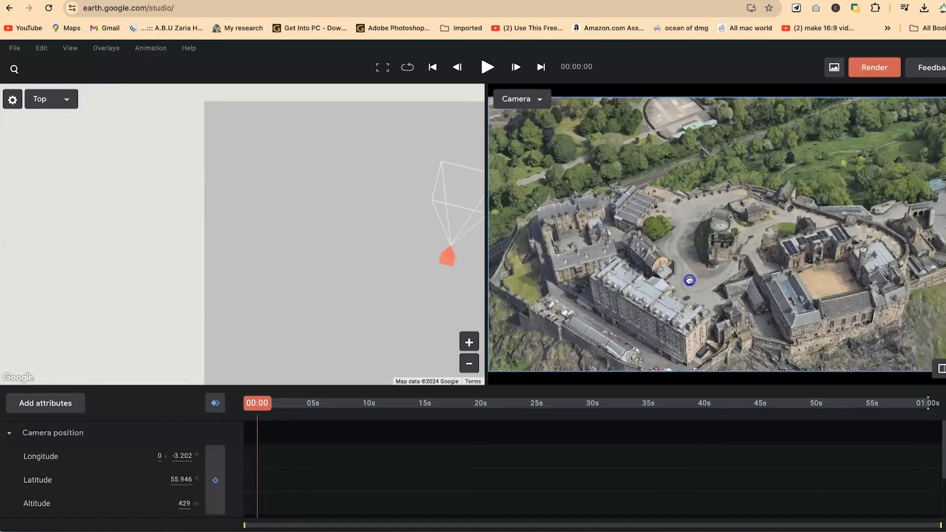
pyautogui.moveTo(731, 282)
pyautogui.mouseDown()
pyautogui.moveTo(773, 296)
pyautogui.moveTo(719, 277)
pyautogui.mouseUp()
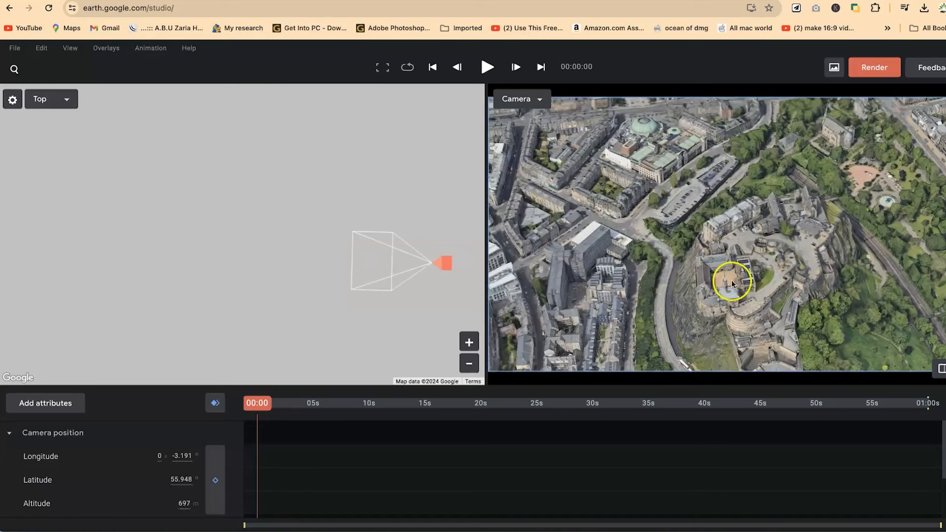
pyautogui.scroll(5, 732, 284)
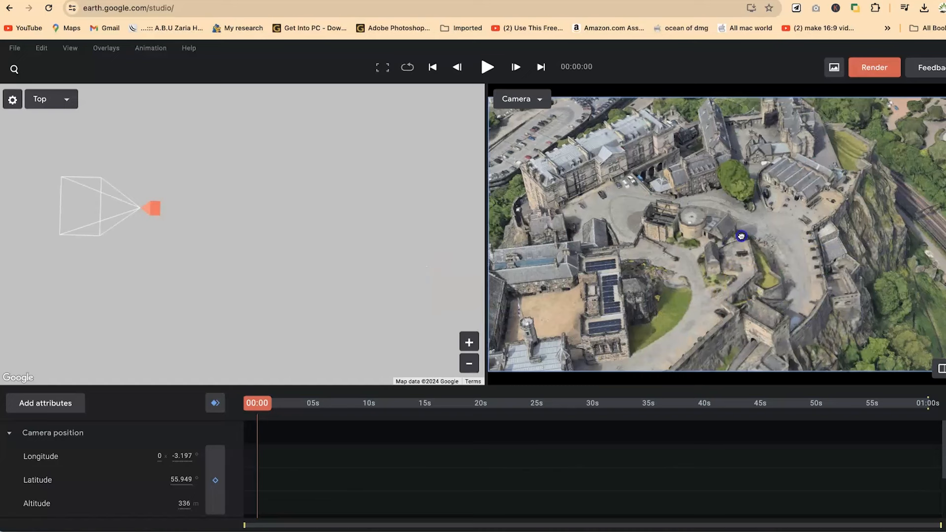
pyautogui.moveTo(741, 236); pyautogui.dragTo(777, 222)
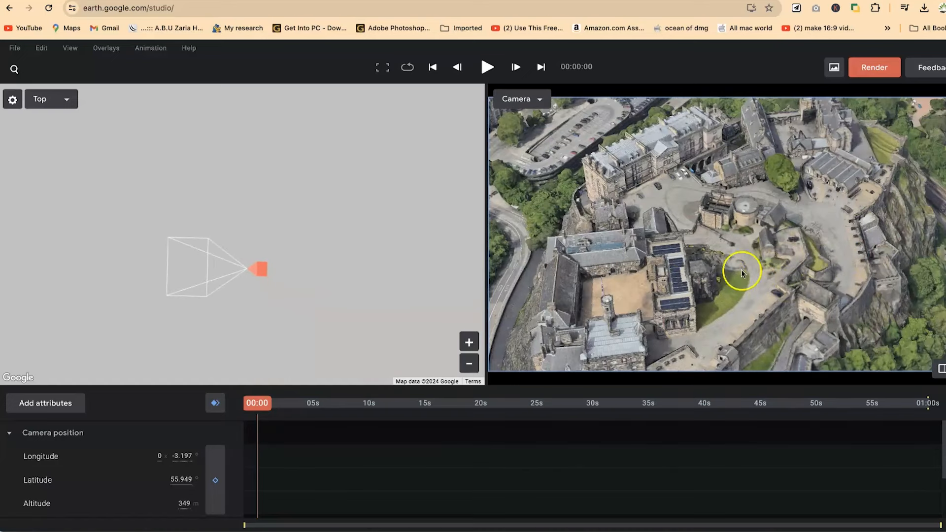
# - Pull the camera far back over Edinburgh, then reposition it above the streets north of the gardens at about 630 m altitude, facing southwest
pyautogui.scroll(-5, 864, 267)
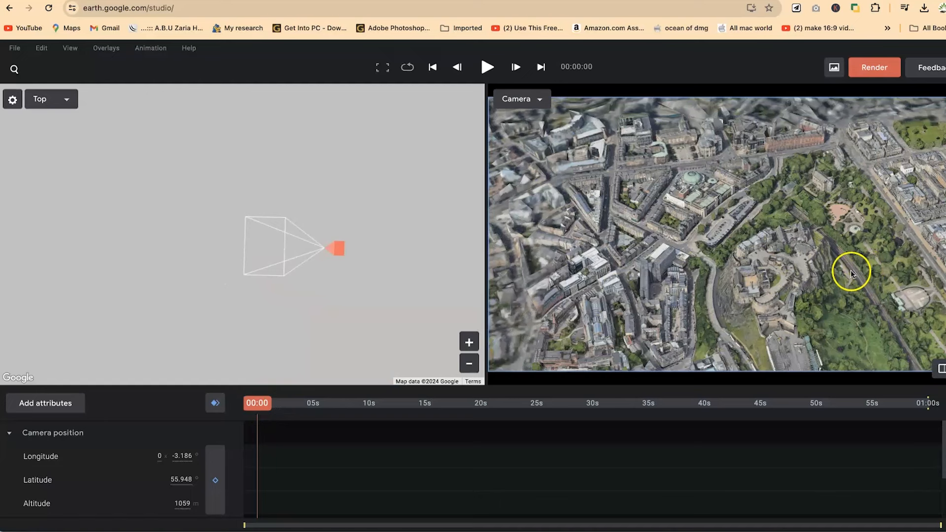
pyautogui.scroll(-4, 737, 276)
pyautogui.moveTo(737, 277); pyautogui.dragTo(759, 265)
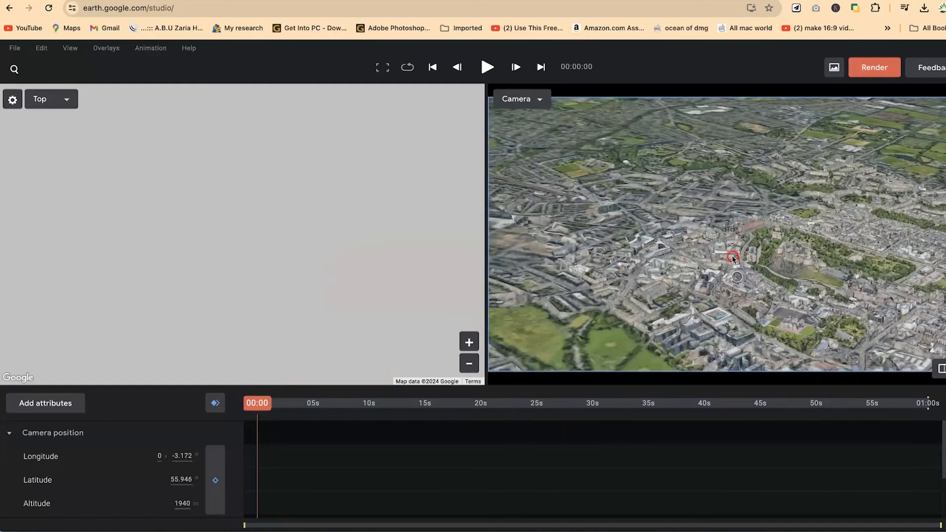
pyautogui.doubleClick(716, 259)
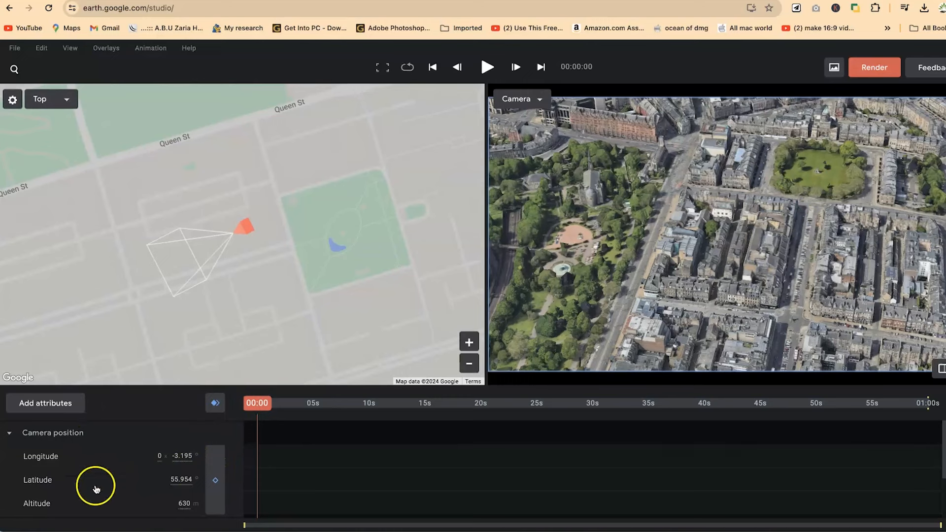
# - Review the camera position and rotation attributes and the optional ones such as camera target, field of view and time of day
pyautogui.scroll(-2, 88, 496)
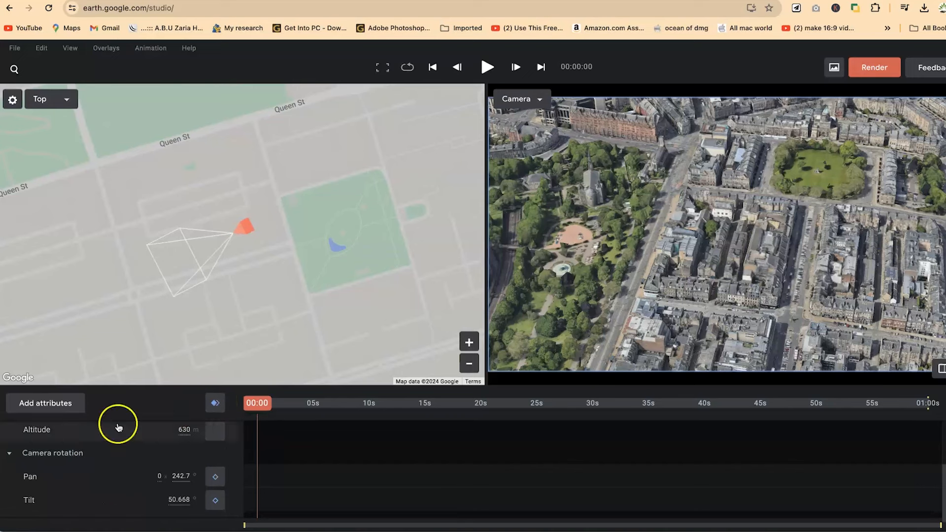
pyautogui.scroll(2, 108, 463)
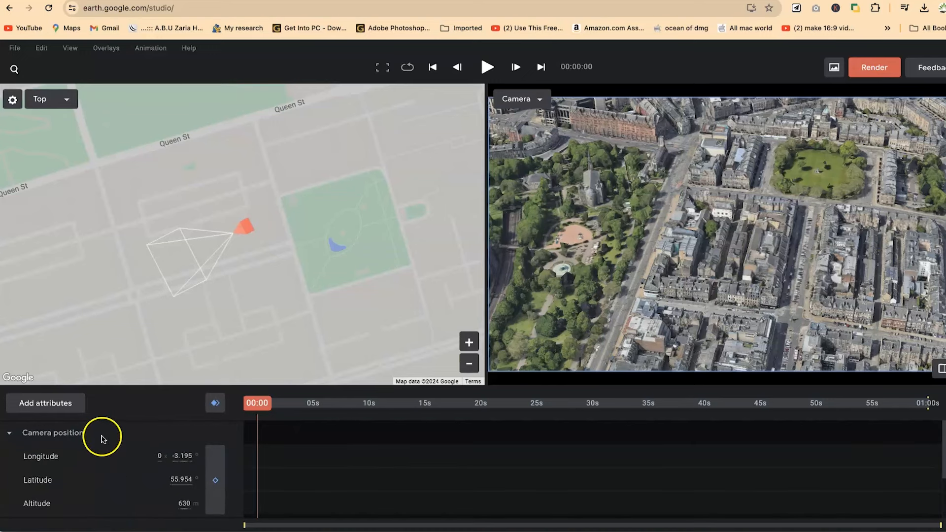
pyautogui.click(74, 410)
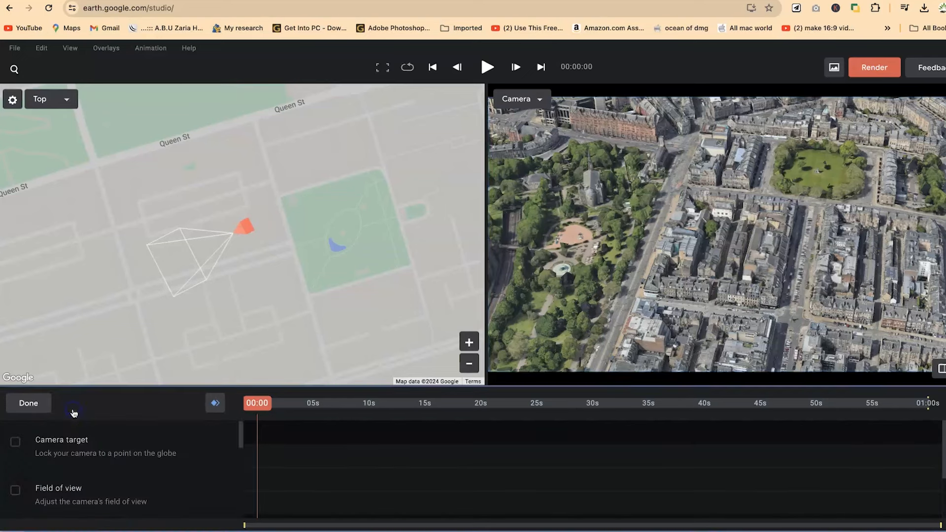
pyautogui.scroll(-1, 21, 450)
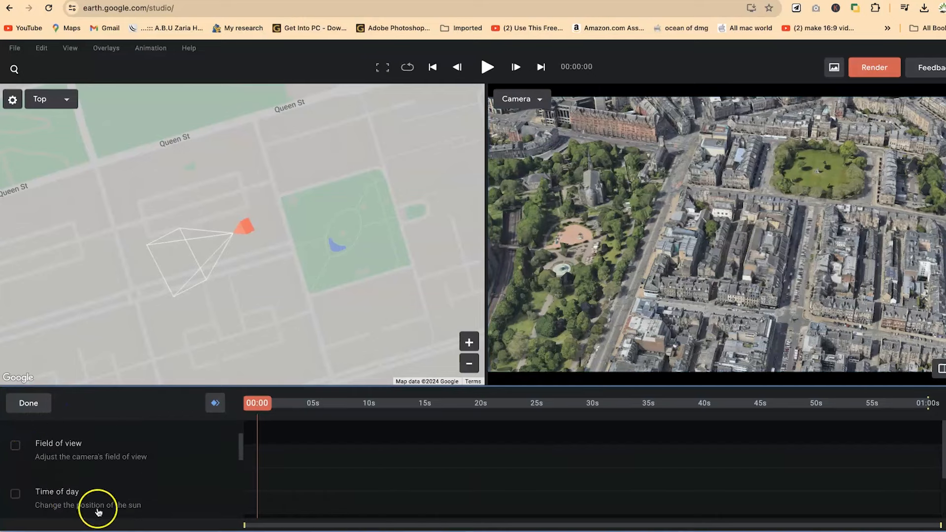
pyautogui.scroll(-1, 99, 498)
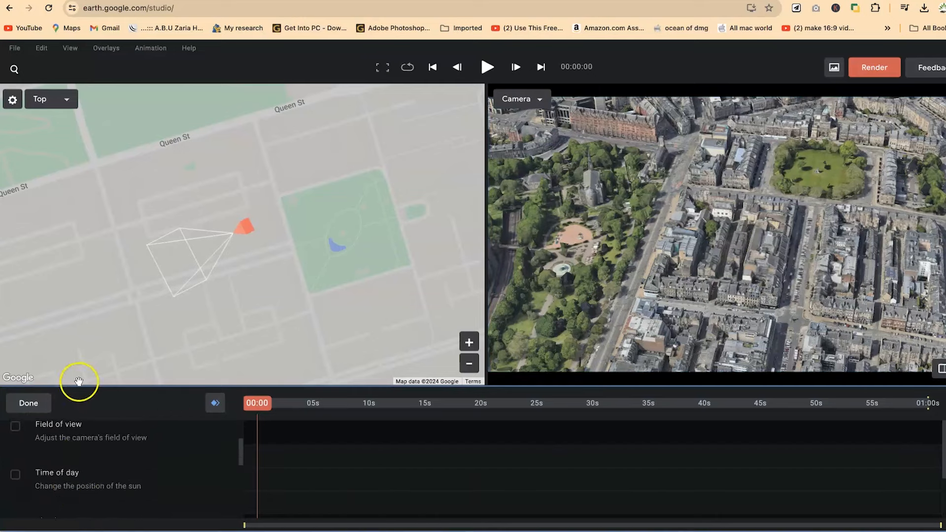
pyautogui.click(35, 402)
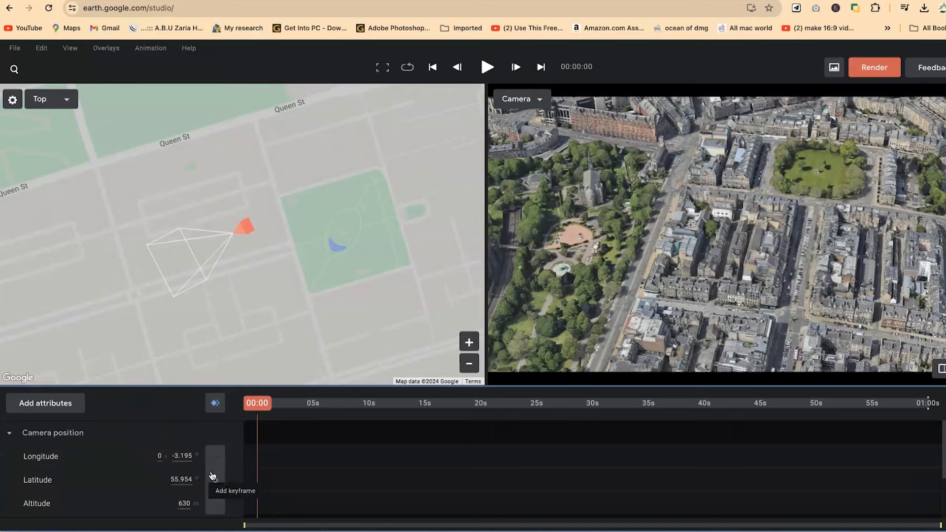
# - Add starting keyframes for all camera position and rotation attributes at 00:00
pyautogui.click(217, 407)
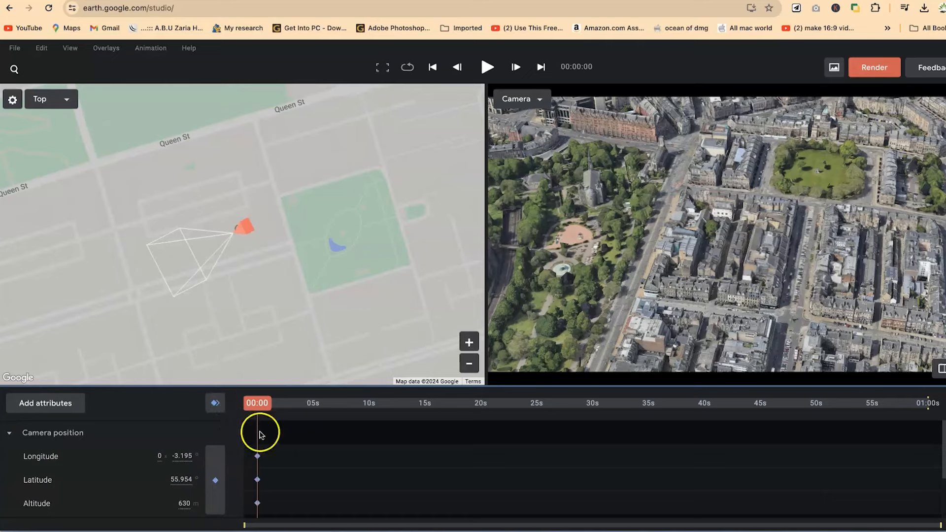
pyautogui.scroll(-3, 285, 486)
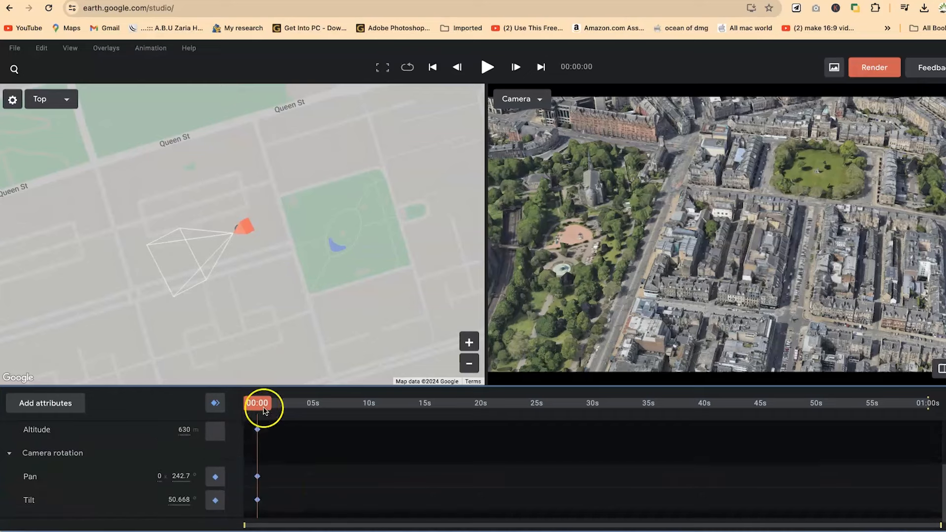
# - At 00:09:27, frame Edinburgh Castle obliquely from about 371 m altitude and add keyframes for all camera attributes
pyautogui.moveTo(257, 403); pyautogui.dragTo(364, 409)
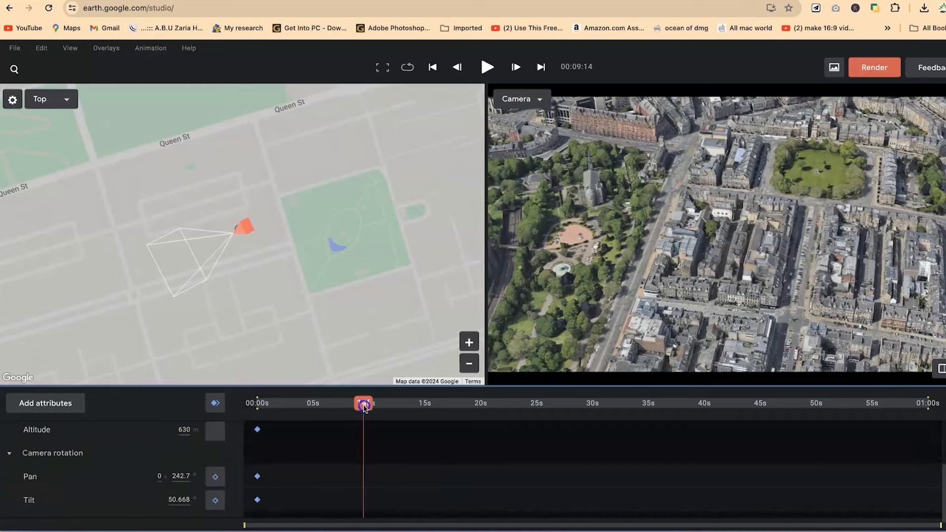
pyautogui.moveTo(656, 264); pyautogui.dragTo(796, 264)
pyautogui.scroll(10, 762, 309)
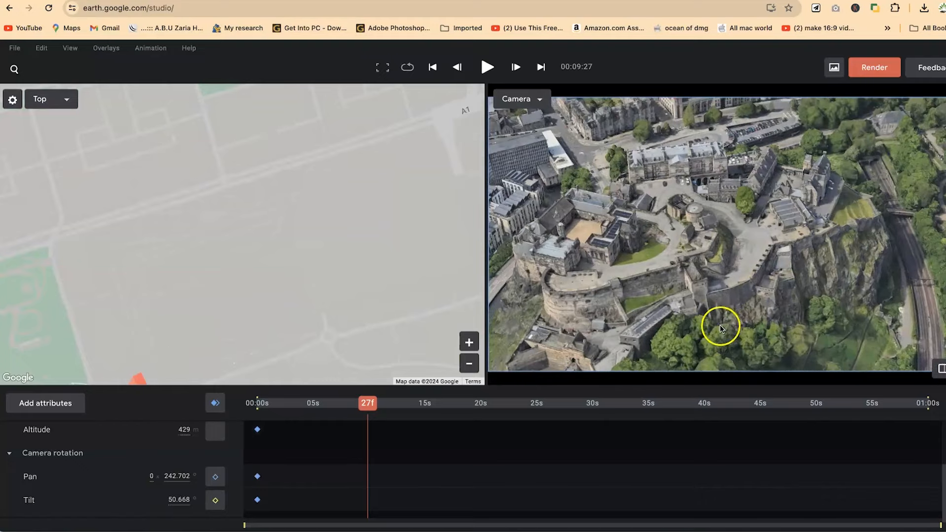
pyautogui.scroll(5, 709, 316)
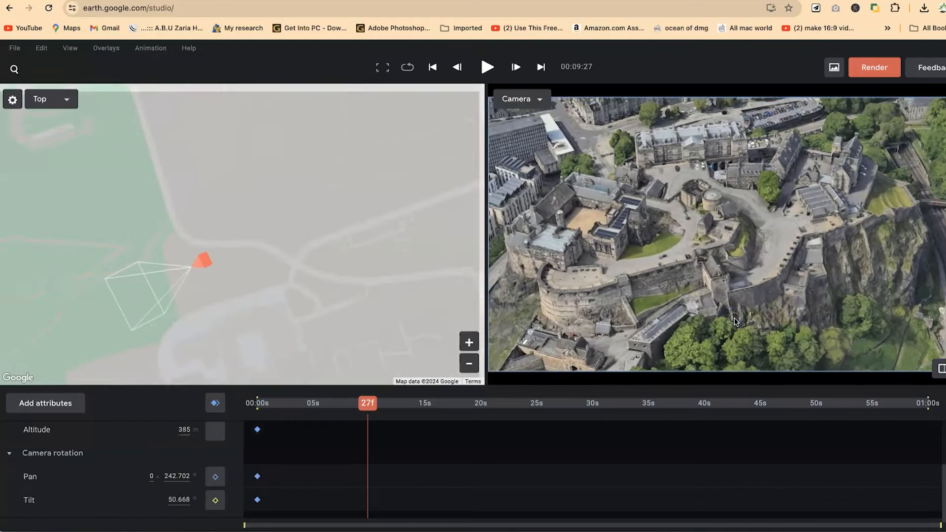
pyautogui.moveTo(741, 327); pyautogui.dragTo(744, 331)
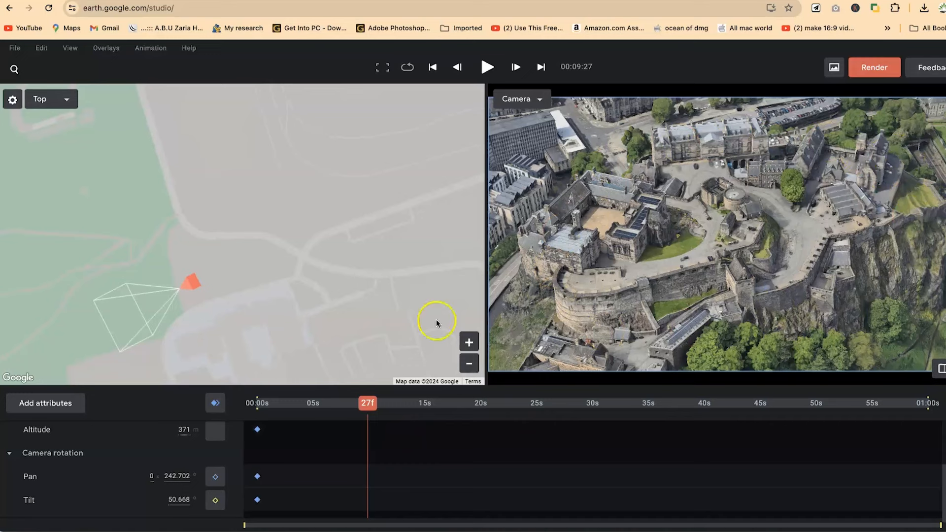
pyautogui.click(213, 404)
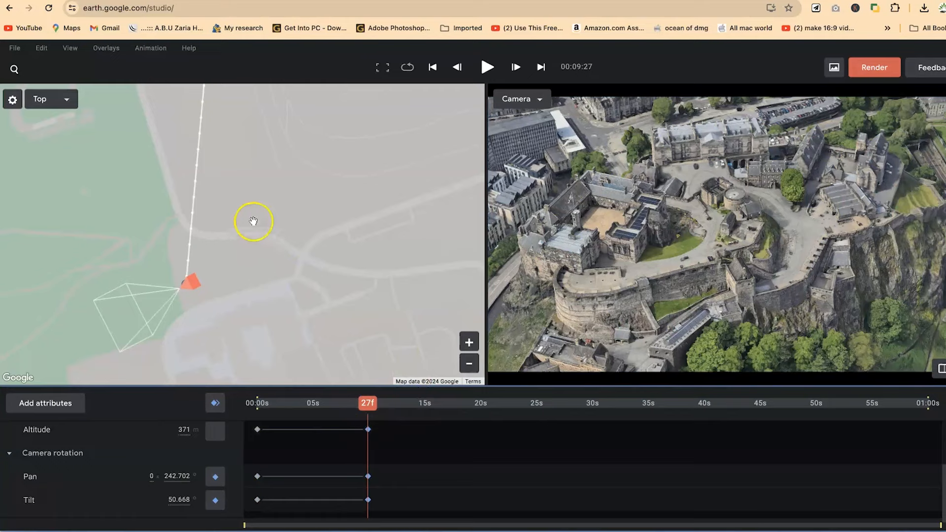
# - Show the entire camera path between both keyframes in the top view and play the animation from the start
pyautogui.click(473, 368)
pyautogui.click(473, 368)
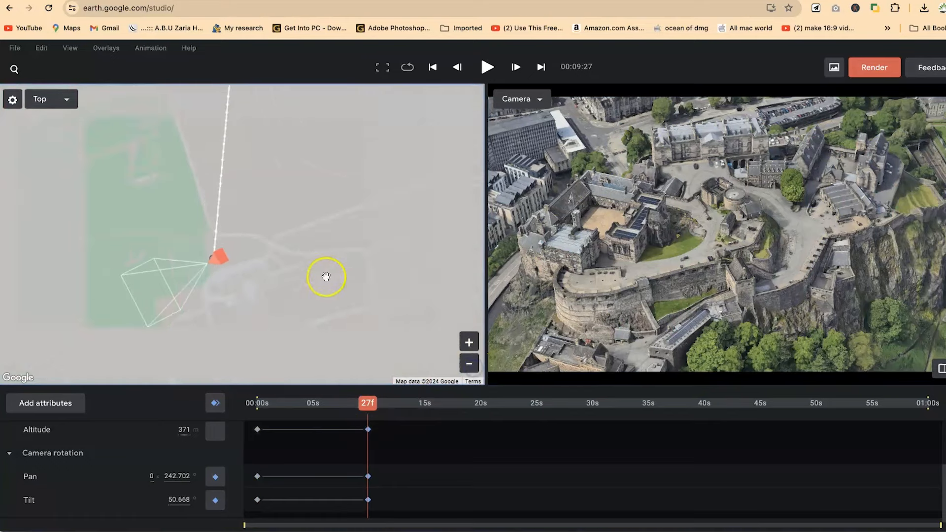
pyautogui.moveTo(273, 177); pyautogui.dragTo(279, 267)
pyautogui.moveTo(306, 221); pyautogui.dragTo(299, 224)
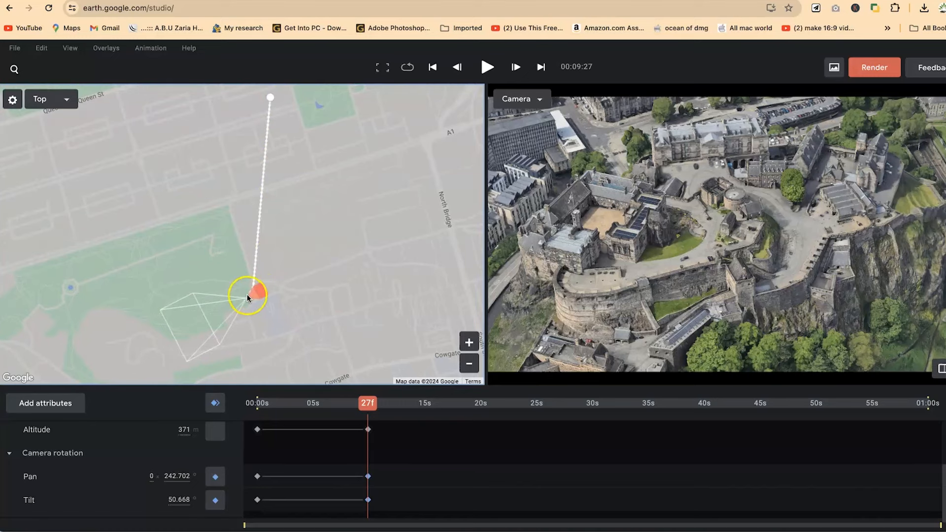
pyautogui.moveTo(323, 405)
pyautogui.mouseDown()
pyautogui.moveTo(252, 406)
pyautogui.moveTo(361, 405)
pyautogui.moveTo(236, 406)
pyautogui.mouseUp()
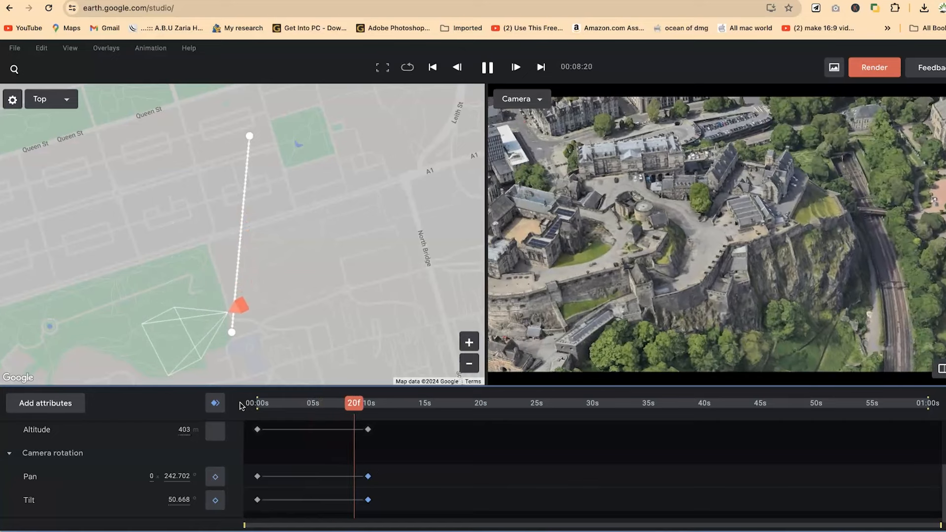
# - Try moving the camera back to the path's starting point at 00:10:17 without a keyframe, and return to the start of the timeline
pyautogui.click(376, 415)
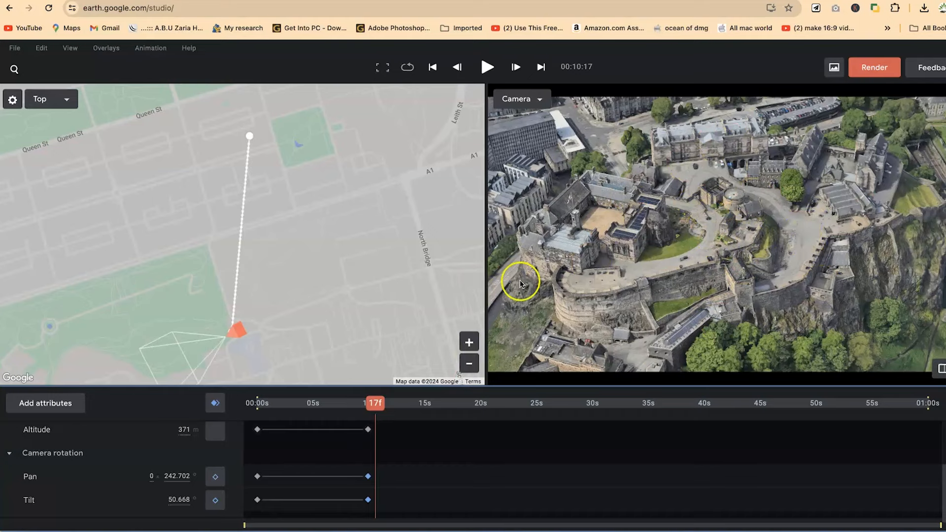
pyautogui.moveTo(240, 333)
pyautogui.mouseDown()
pyautogui.moveTo(270, 131)
pyautogui.moveTo(287, 207)
pyautogui.moveTo(274, 289)
pyautogui.moveTo(254, 133)
pyautogui.mouseUp()
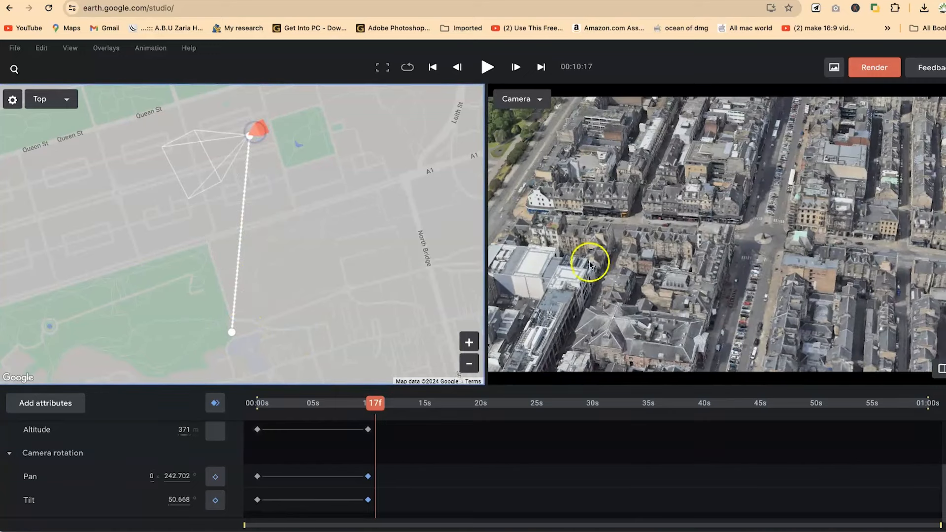
pyautogui.moveTo(373, 406); pyautogui.dragTo(169, 392)
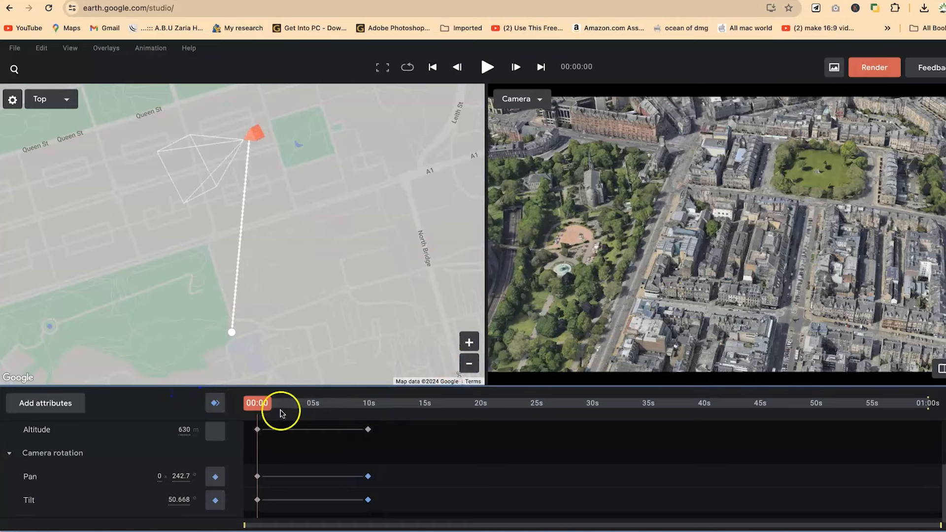
pyautogui.click(44, 410)
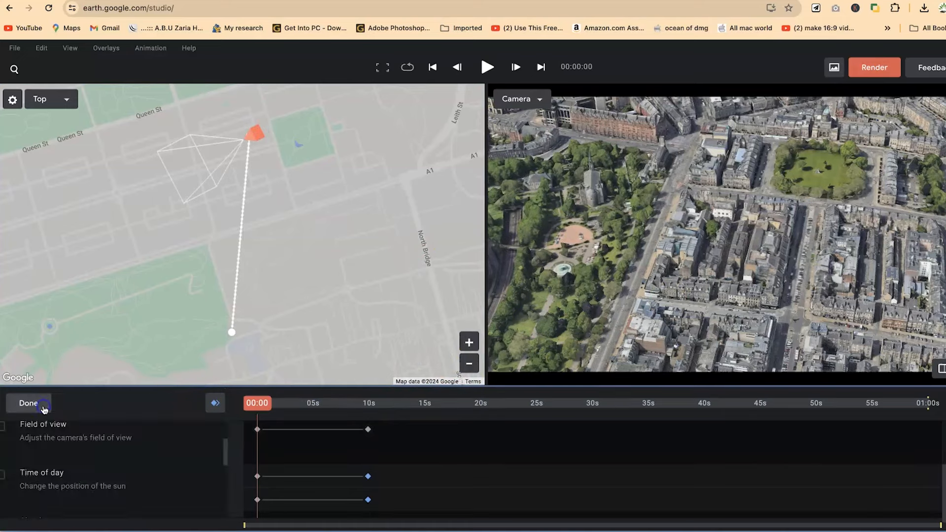
pyautogui.scroll(2, 60, 466)
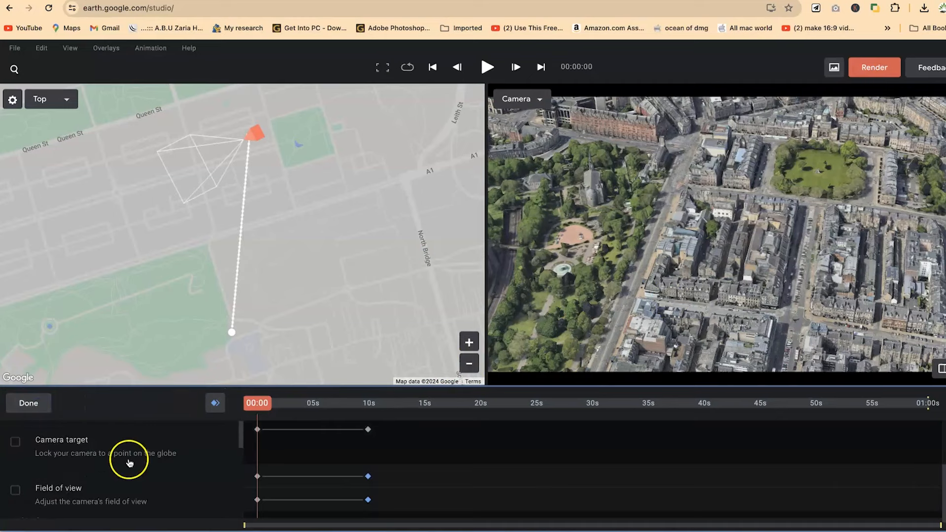
pyautogui.click(15, 442)
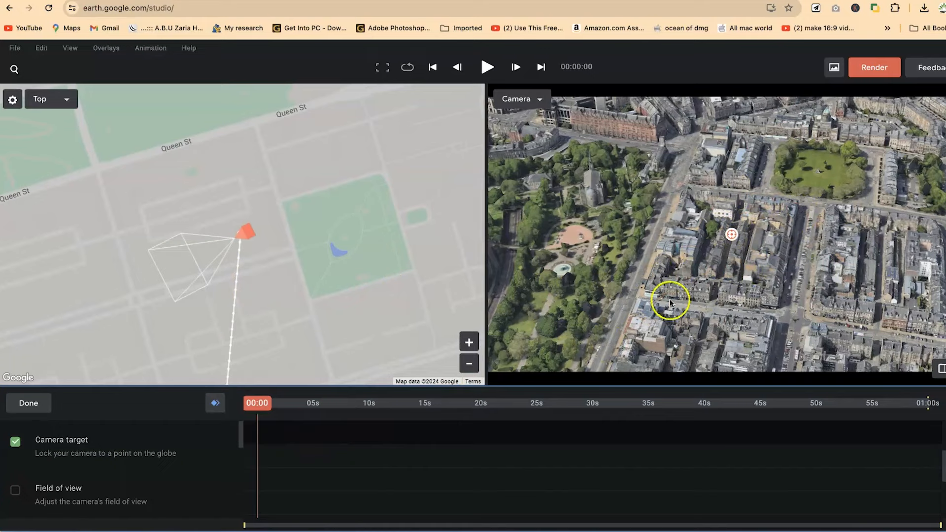
pyautogui.click(33, 443)
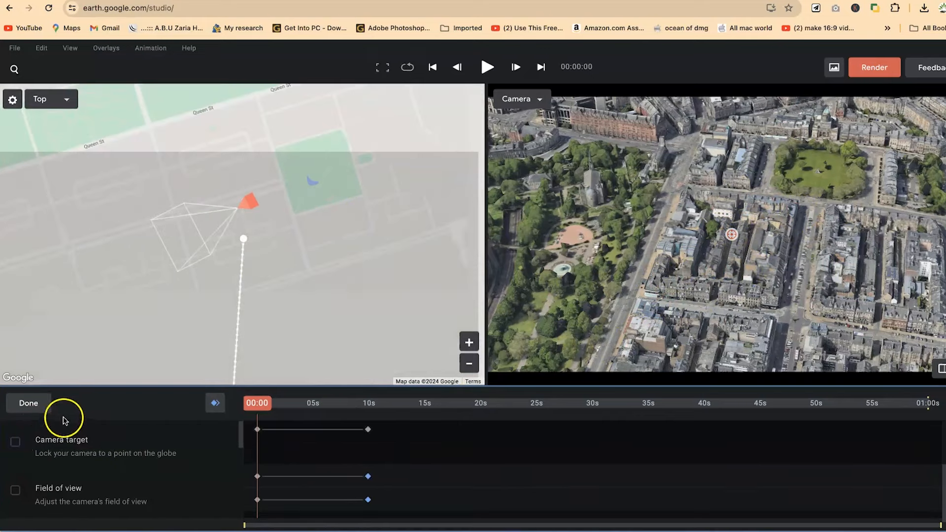
pyautogui.click(28, 403)
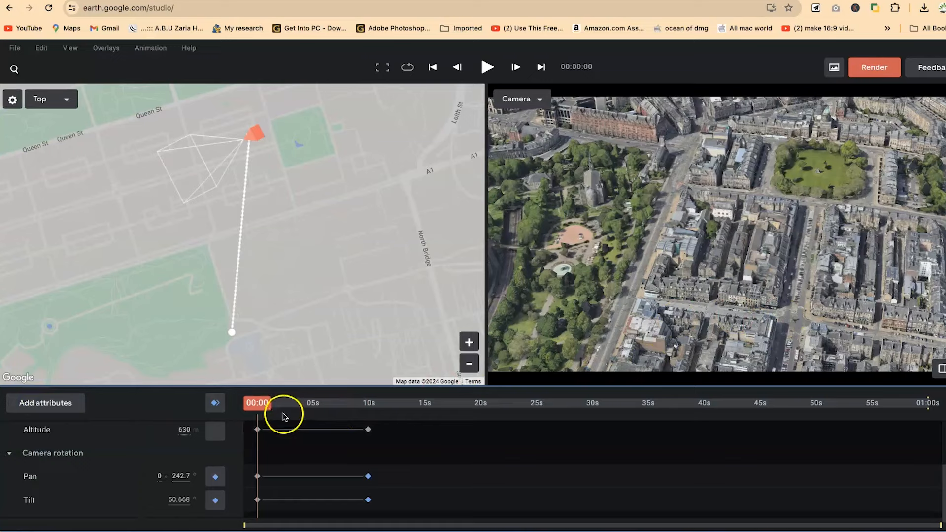
# - Set a camera target on Edinburgh Castle at 00:09:29
pyautogui.moveTo(256, 403); pyautogui.dragTo(370, 420)
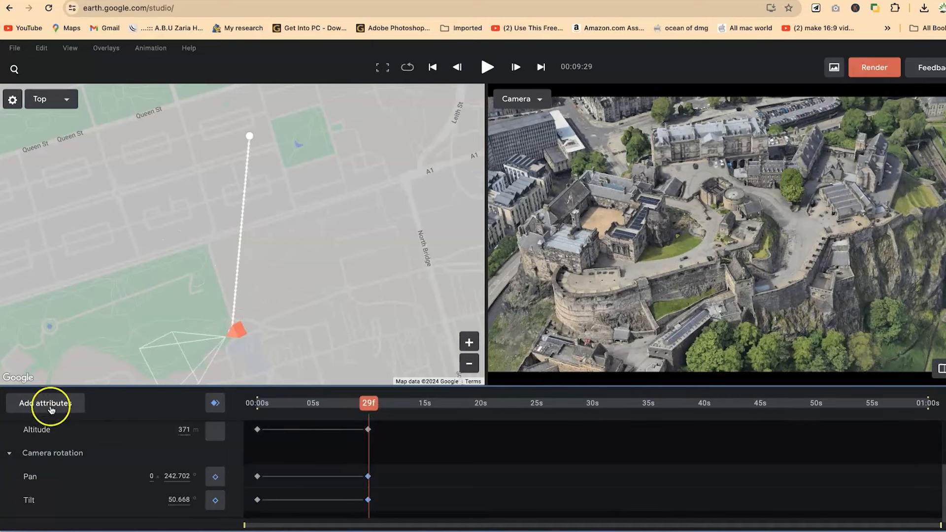
pyautogui.rightClick(708, 196)
pyautogui.click(752, 213)
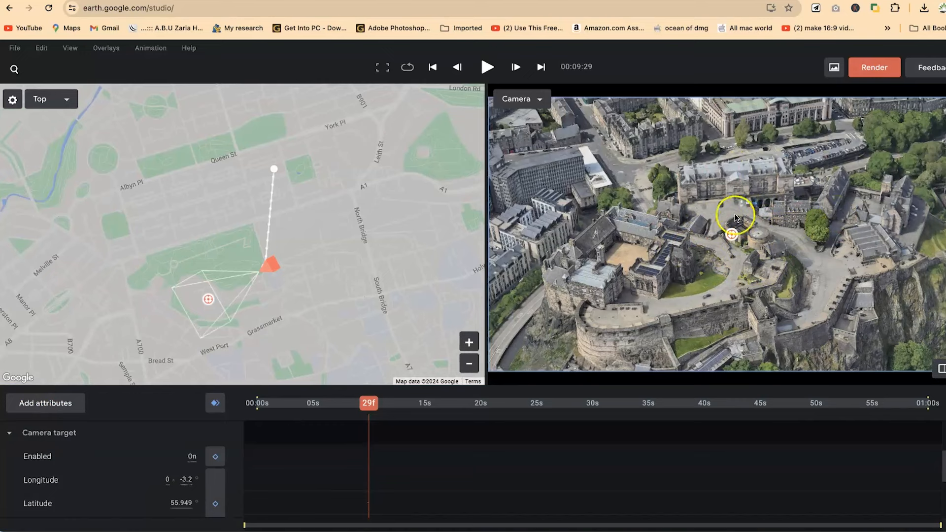
# - Play the animation from the start to check the camera move locked on the castle target
pyautogui.moveTo(367, 403); pyautogui.dragTo(197, 401)
pyautogui.scroll(3, 312, 487)
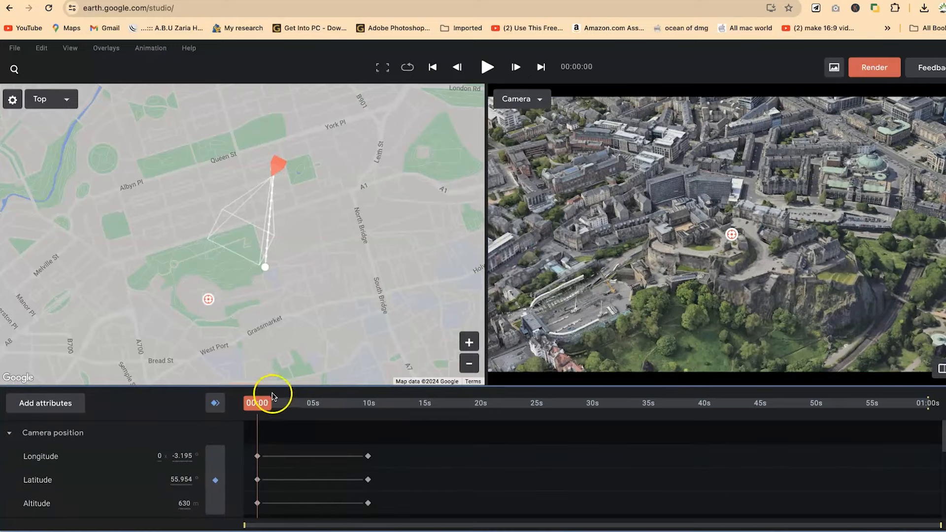
pyautogui.press('space')
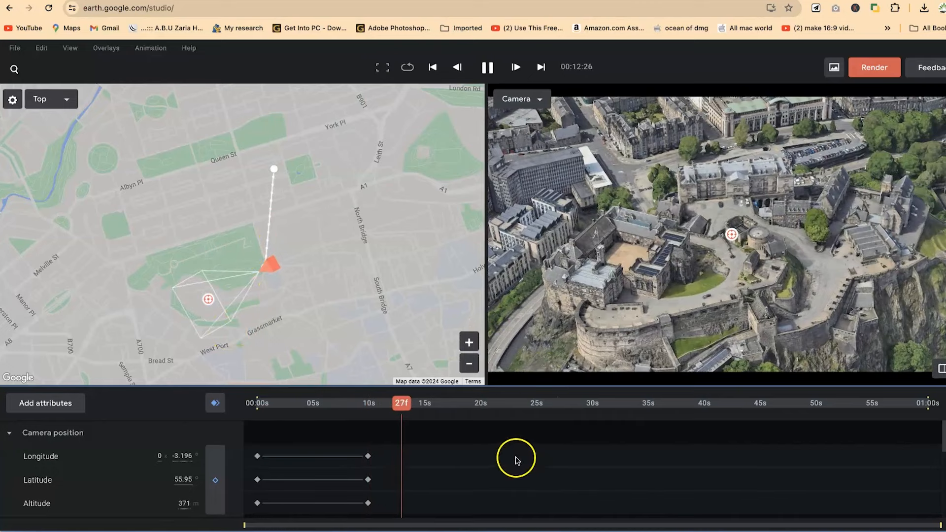
pyautogui.press('space')
# - Add keyframes for all camera attributes at 00:11:13 to hold the castle view
pyautogui.moveTo(407, 403); pyautogui.dragTo(369, 429)
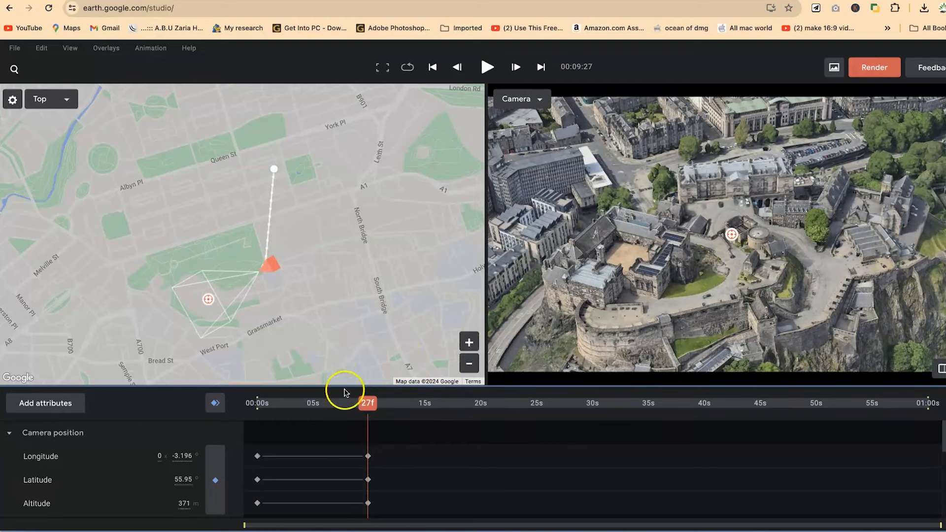
pyautogui.moveTo(368, 403); pyautogui.dragTo(386, 404)
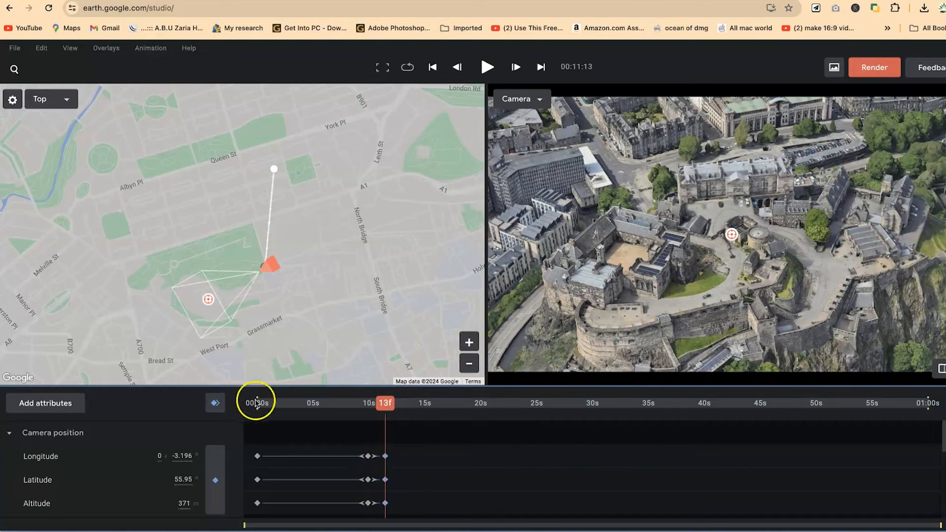
pyautogui.click(212, 407)
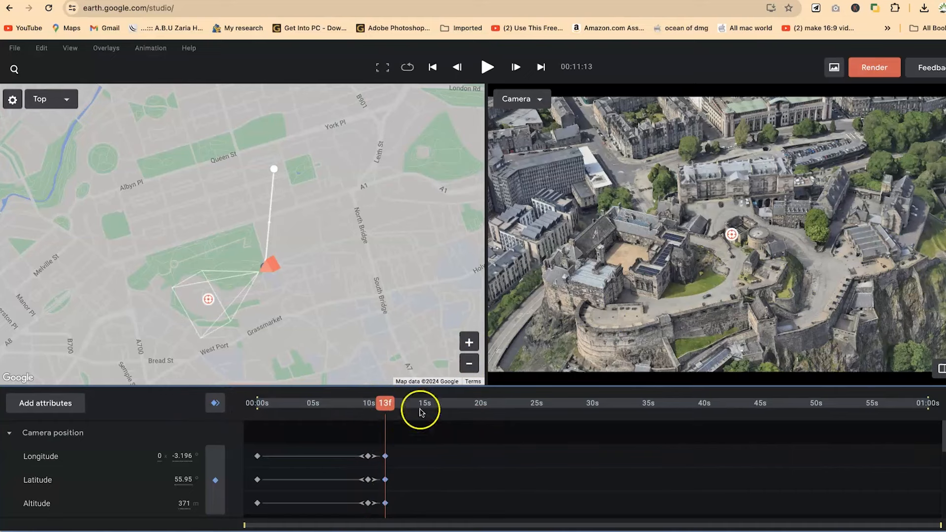
# - At 00:20:01, orbit to the opposite side of the castle, close in to about 209 m altitude, and add keyframes for all camera attributes
pyautogui.moveTo(385, 408); pyautogui.dragTo(481, 413)
pyautogui.moveTo(717, 266); pyautogui.dragTo(784, 285)
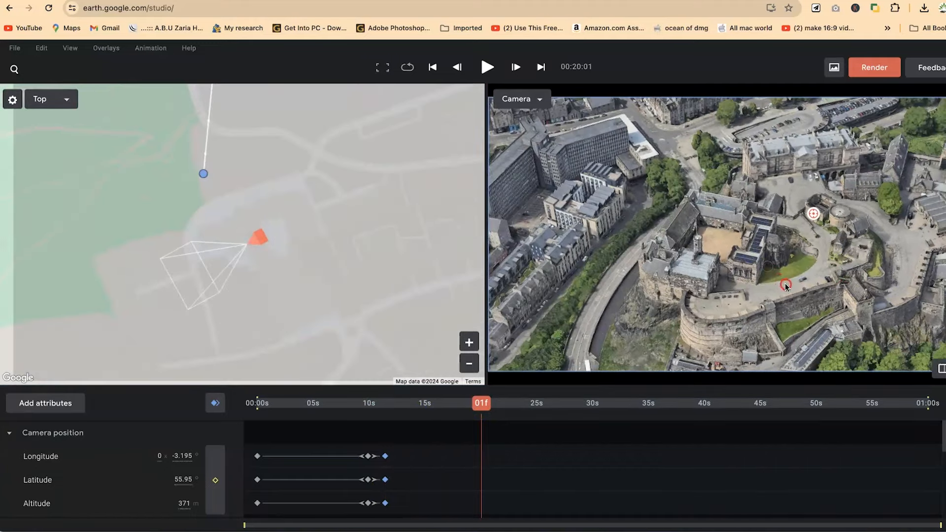
pyautogui.moveTo(853, 279); pyautogui.dragTo(681, 261)
pyautogui.scroll(5, 705, 304)
pyautogui.moveTo(705, 304)
pyautogui.mouseDown()
pyautogui.moveTo(716, 283)
pyautogui.moveTo(754, 304)
pyautogui.moveTo(754, 291)
pyautogui.mouseUp()
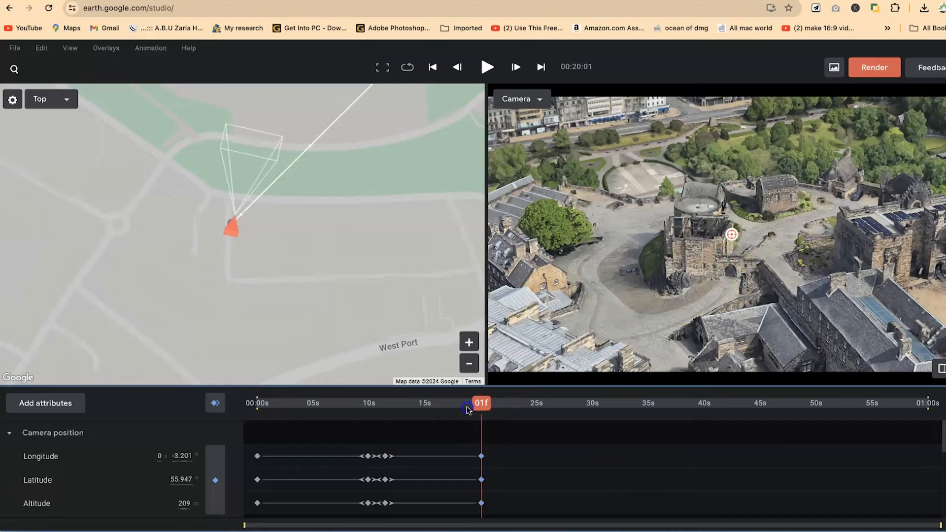
# - Play the animation from 00:09:17 to review the orbit around the castle
pyautogui.moveTo(383, 414); pyautogui.dragTo(365, 411)
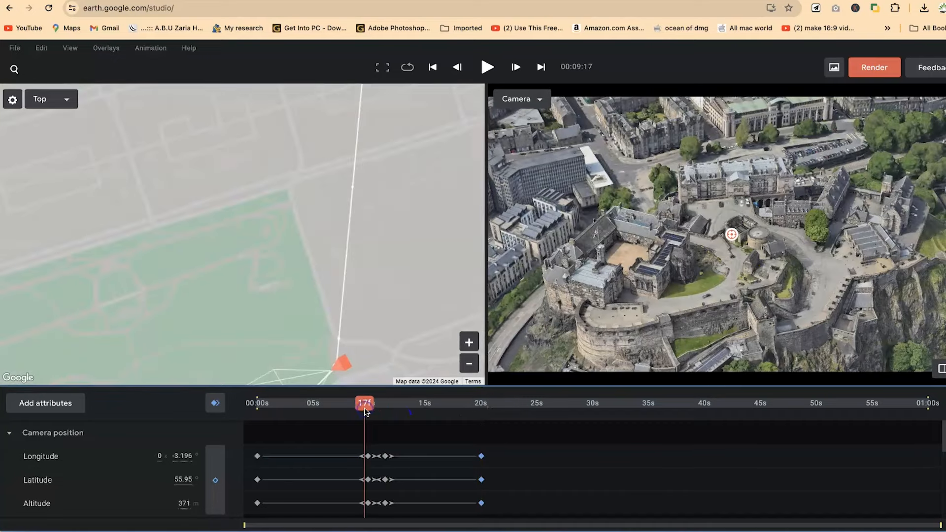
pyautogui.press('space')
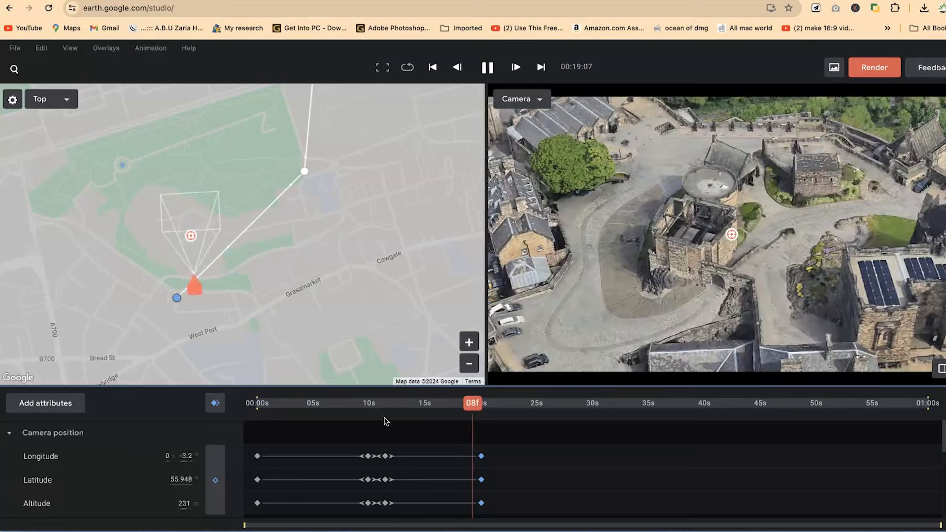
pyautogui.press('space')
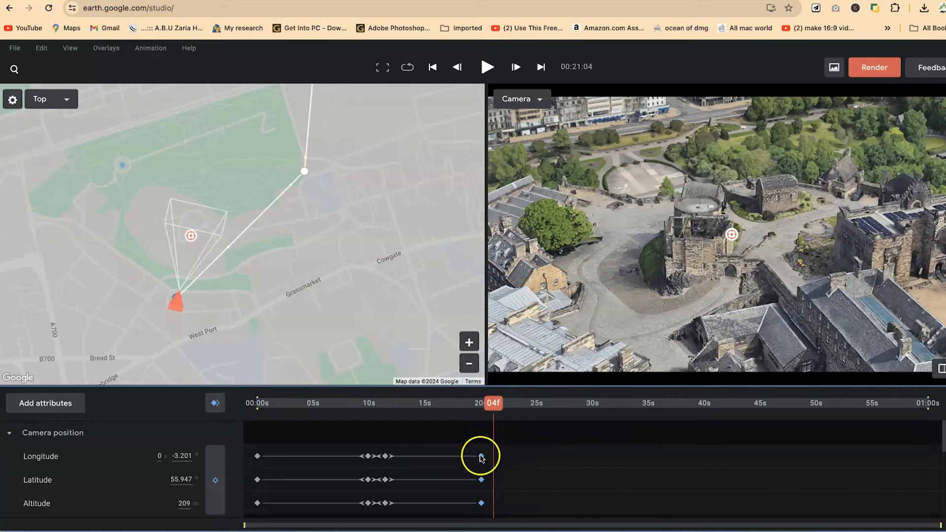
# - Select the final keyframes of all attributes and move them to about 15 seconds to speed up the orbit
pyautogui.moveTo(462, 435); pyautogui.dragTo(519, 508)
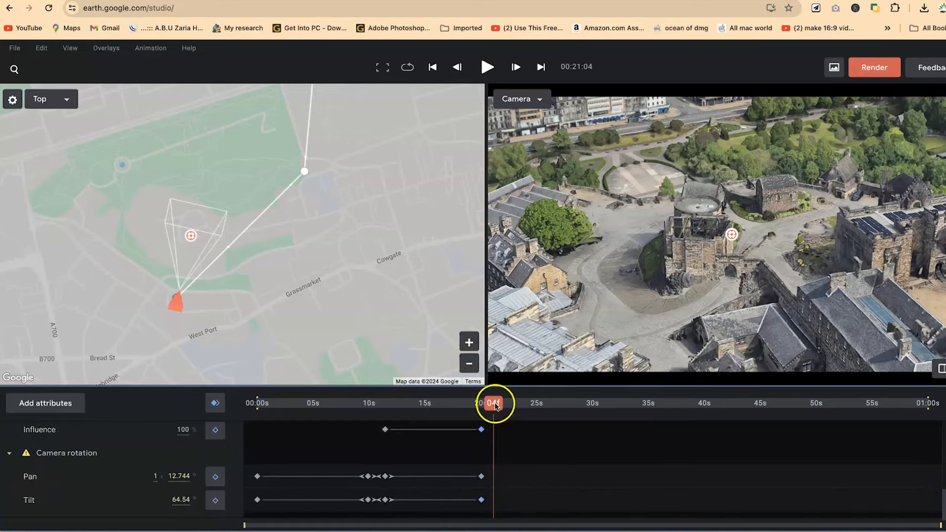
pyautogui.scroll(5, 526, 452)
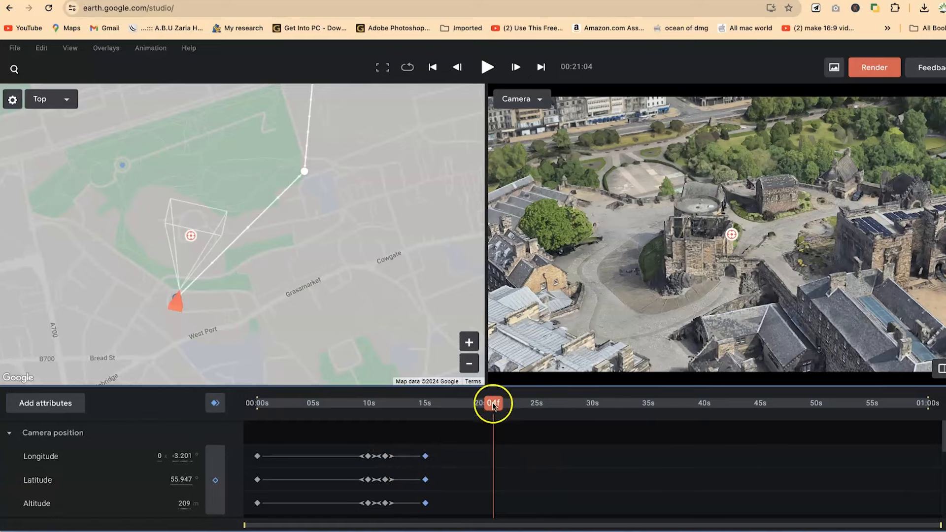
# - Review the keyframes from the start and add camera keyframes at 00:04:24
pyautogui.moveTo(373, 413); pyautogui.dragTo(383, 419)
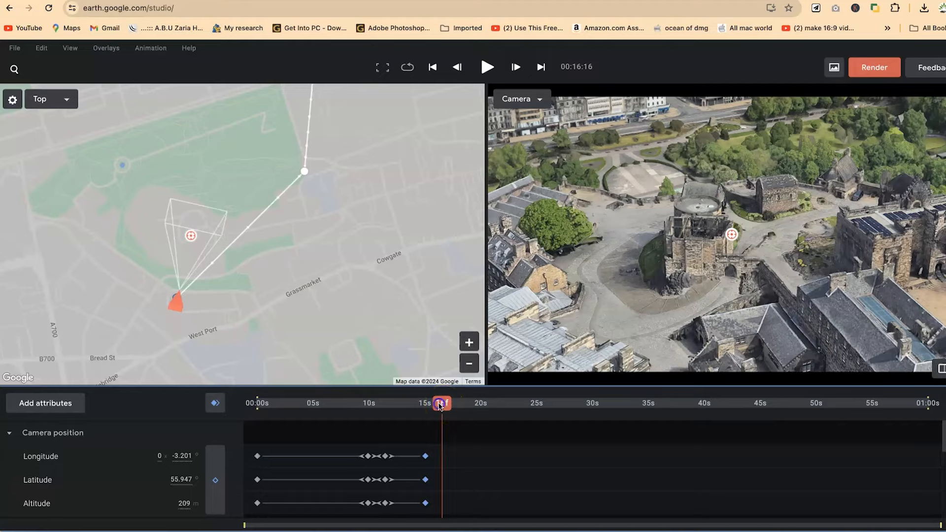
pyautogui.moveTo(391, 407); pyautogui.dragTo(234, 433)
pyautogui.moveTo(265, 435); pyautogui.dragTo(311, 442)
pyautogui.click(372, 436)
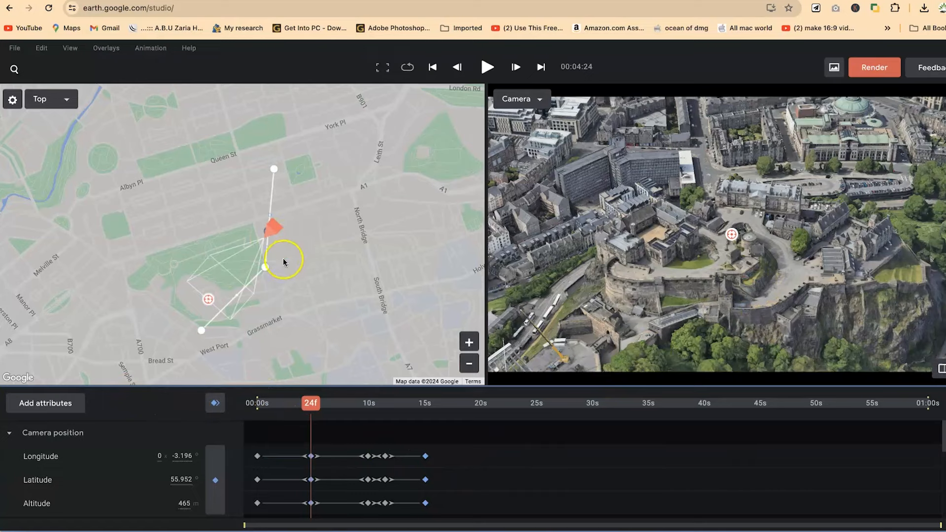
# - Move the 00:04:24 path point east to longitude -3.192 and latitude 55.953 in the top view, and adjust its handle into a curve
pyautogui.moveTo(275, 232); pyautogui.dragTo(211, 181)
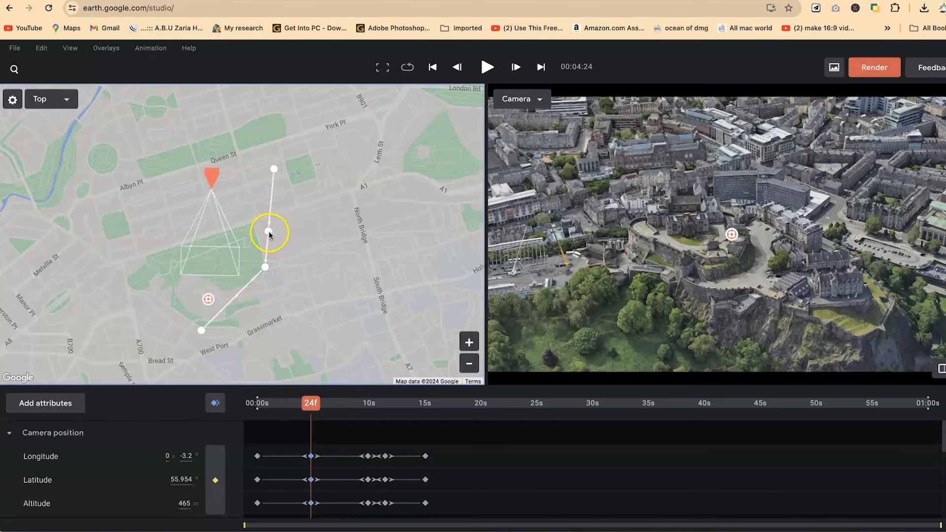
pyautogui.moveTo(269, 233)
pyautogui.mouseDown()
pyautogui.moveTo(313, 241)
pyautogui.moveTo(314, 226)
pyautogui.moveTo(289, 211)
pyautogui.mouseUp()
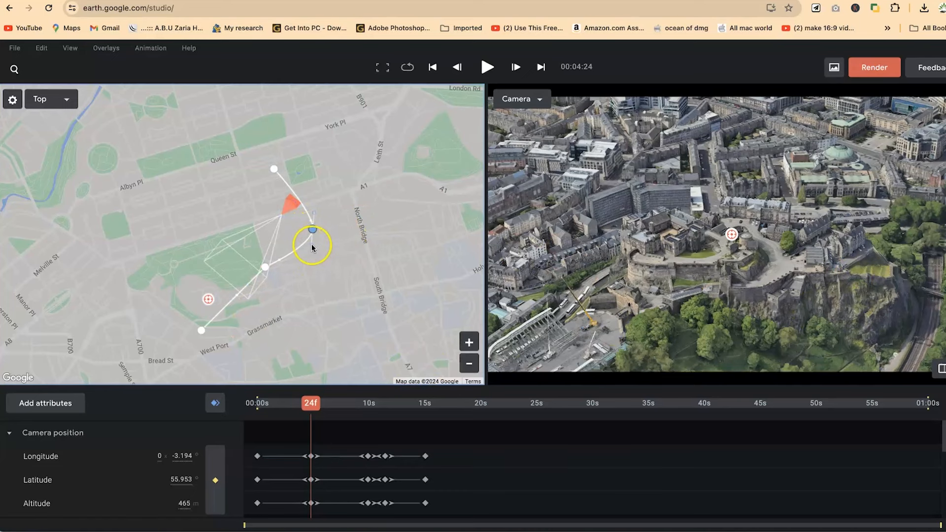
pyautogui.moveTo(309, 245); pyautogui.dragTo(316, 263)
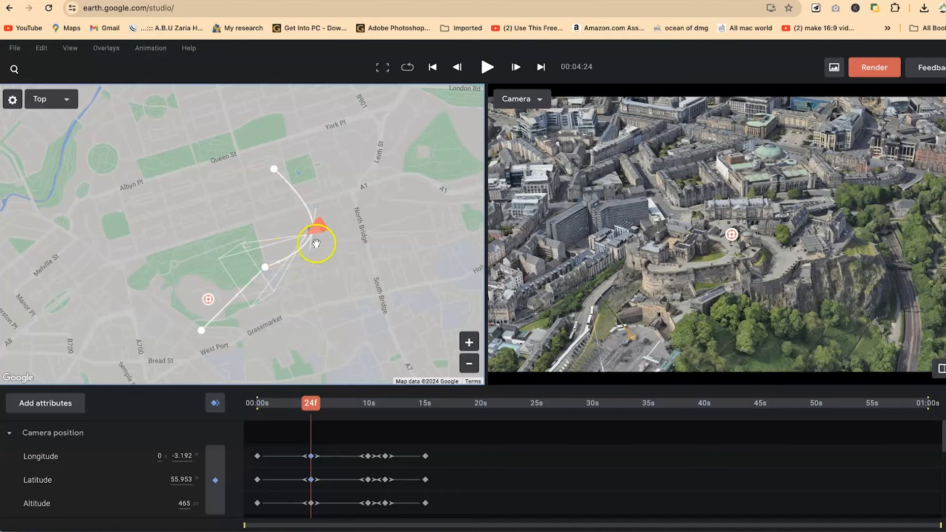
# - Play the animation from the start twice to review the curved camera path around the castle
pyautogui.moveTo(310, 408); pyautogui.dragTo(241, 407)
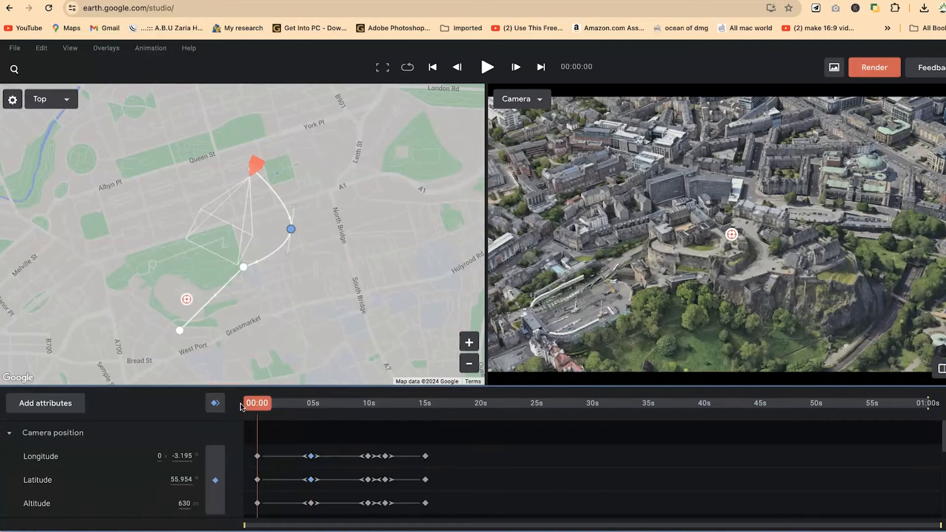
pyautogui.press('space')
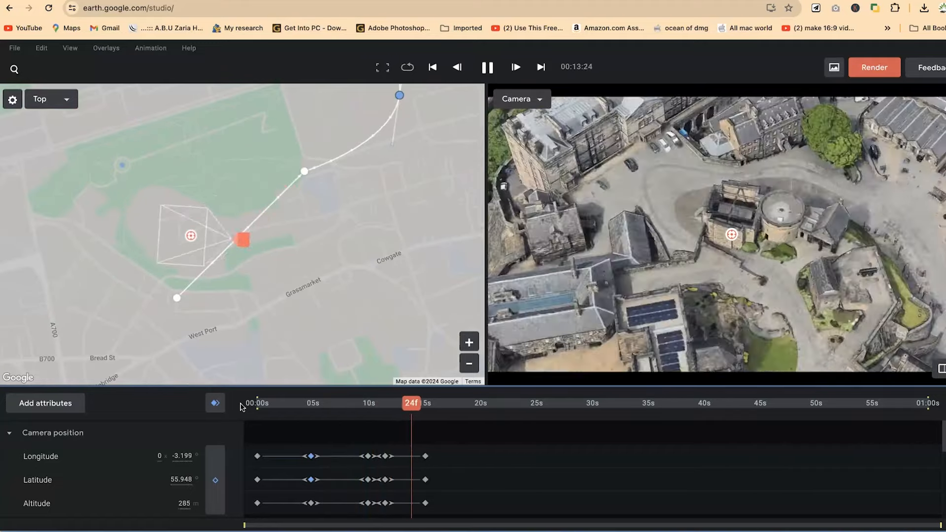
pyautogui.click(279, 431)
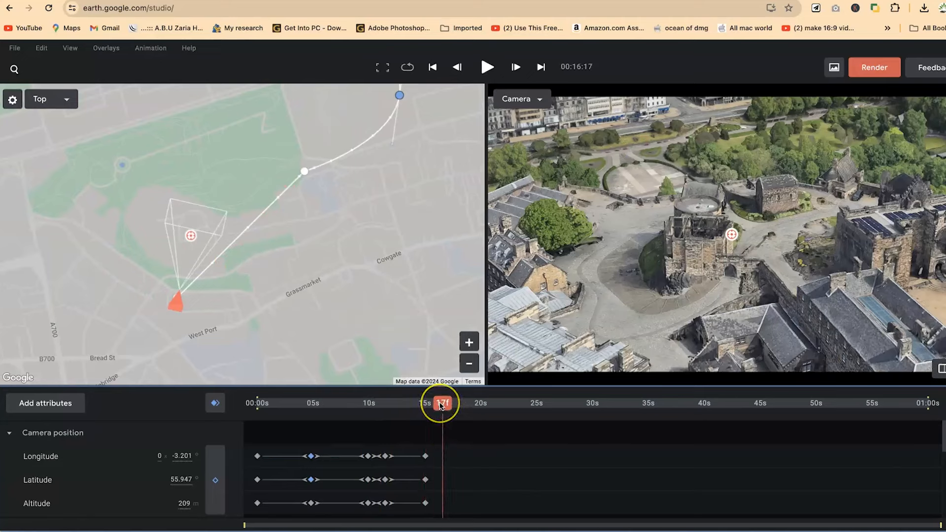
pyautogui.moveTo(432, 429); pyautogui.dragTo(270, 424)
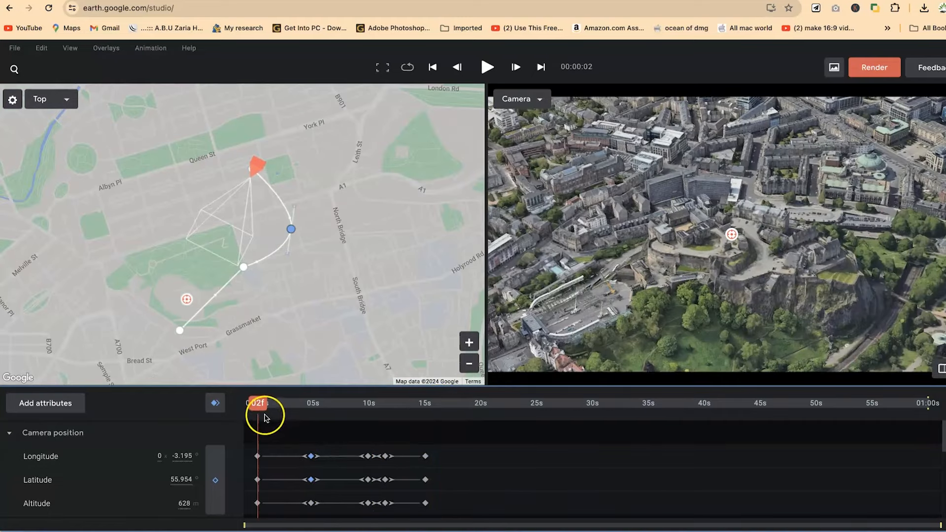
pyautogui.press('space')
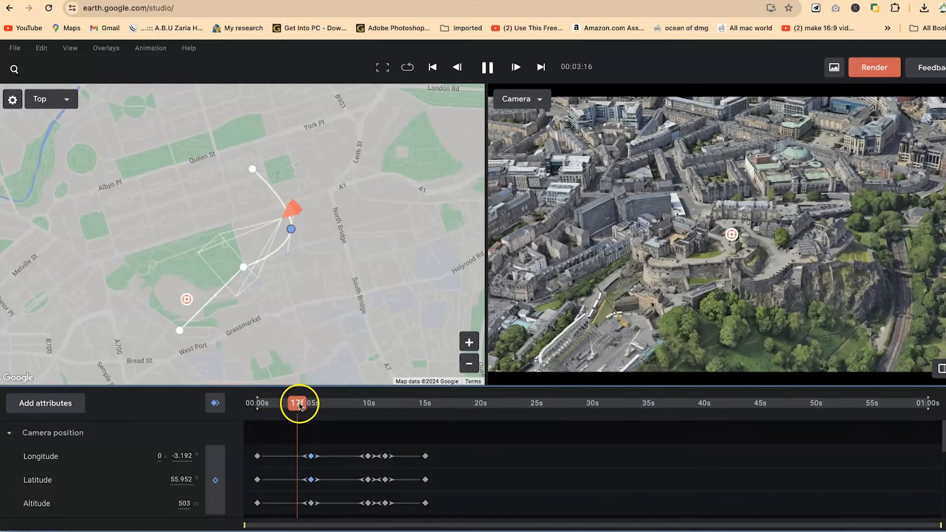
pyautogui.press('space')
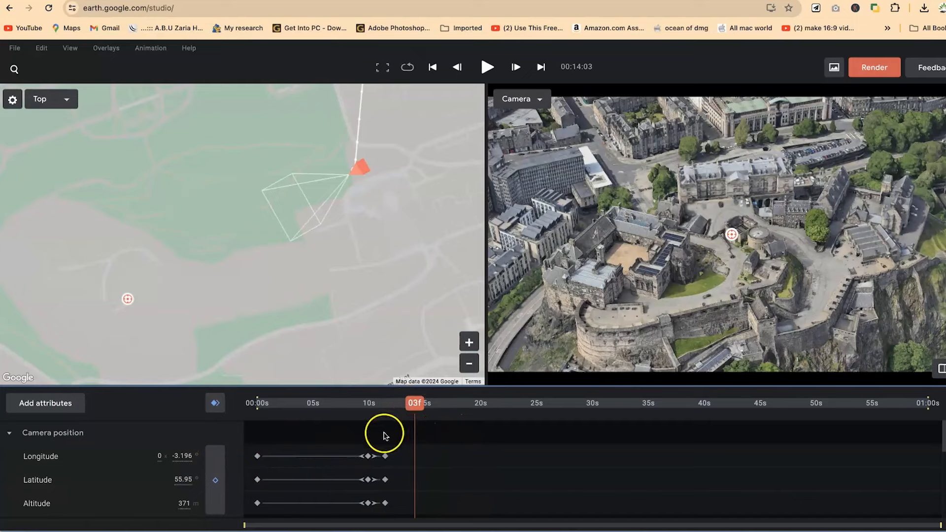
# - Select the last keyframes of the camera attributes at 00:11:13
pyautogui.moveTo(396, 441)
pyautogui.mouseDown()
pyautogui.moveTo(381, 516)
pyautogui.moveTo(370, 508)
pyautogui.mouseUp()
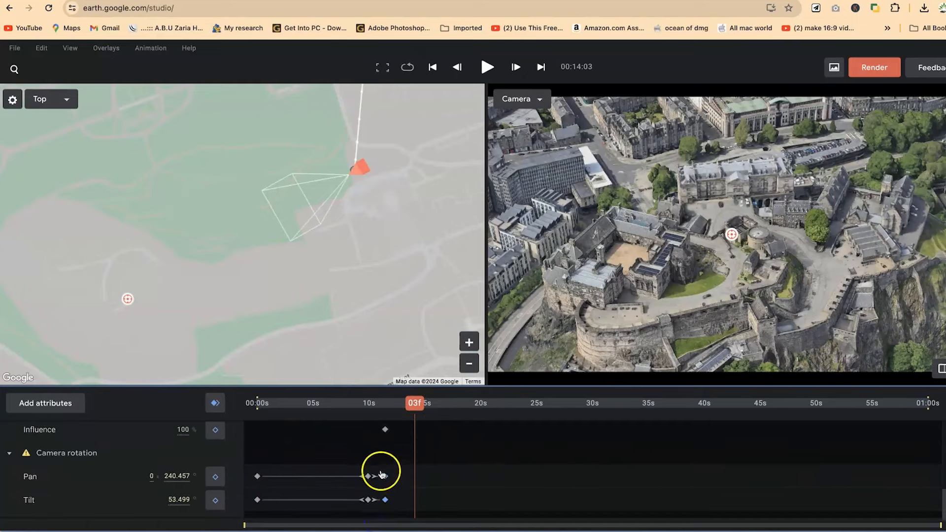
pyautogui.scroll(5, 385, 472)
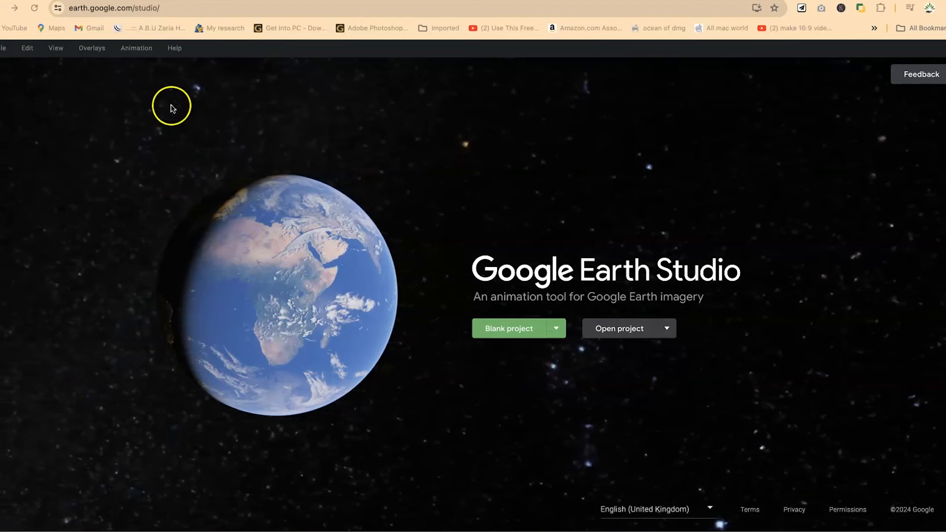
# - Create a blank project named "Fly through the golden gate bridge"
pyautogui.click(167, 7)
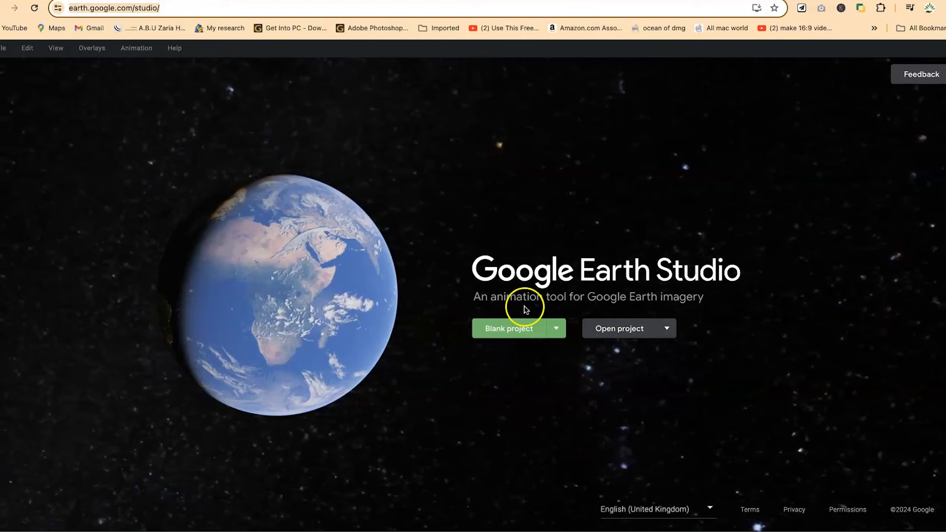
pyautogui.click(512, 330)
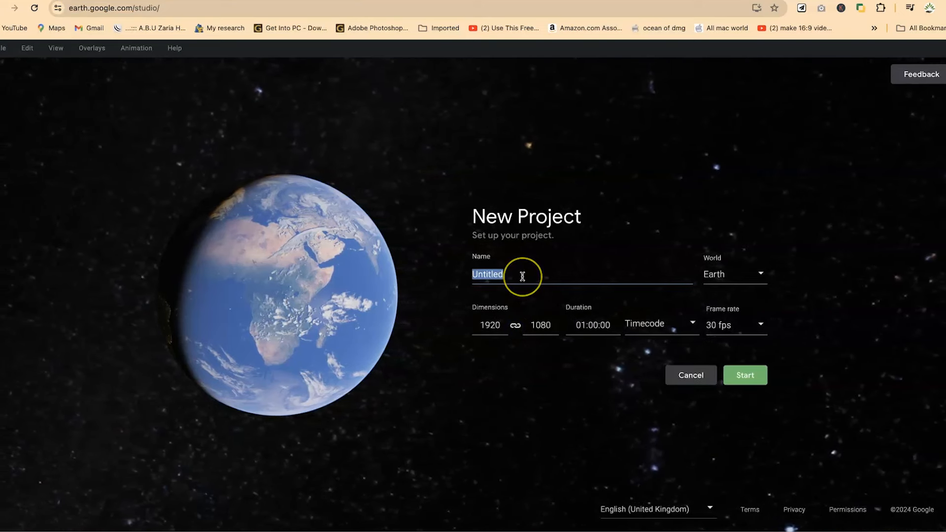
pyautogui.write('Fly through the golde')
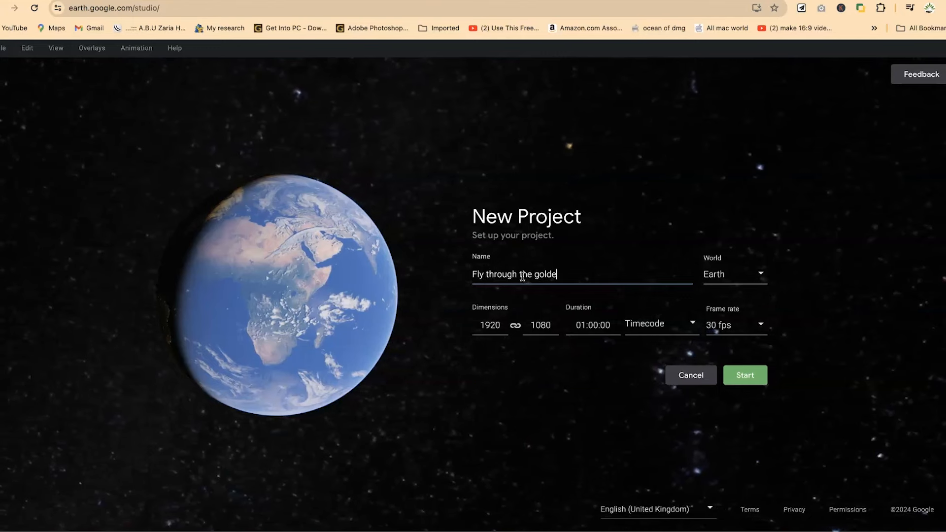
pyautogui.write('n gate bridge')
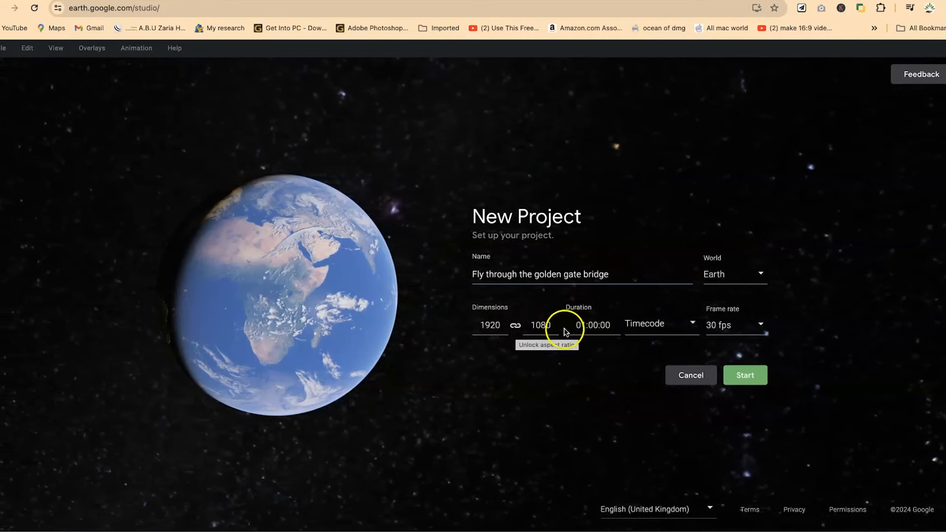
# - Set the new project's duration to 00:20:00 and start the project
pyautogui.click(597, 325)
pyautogui.click(594, 327)
pyautogui.press('BackSpace')
pyautogui.press('BackSpace')
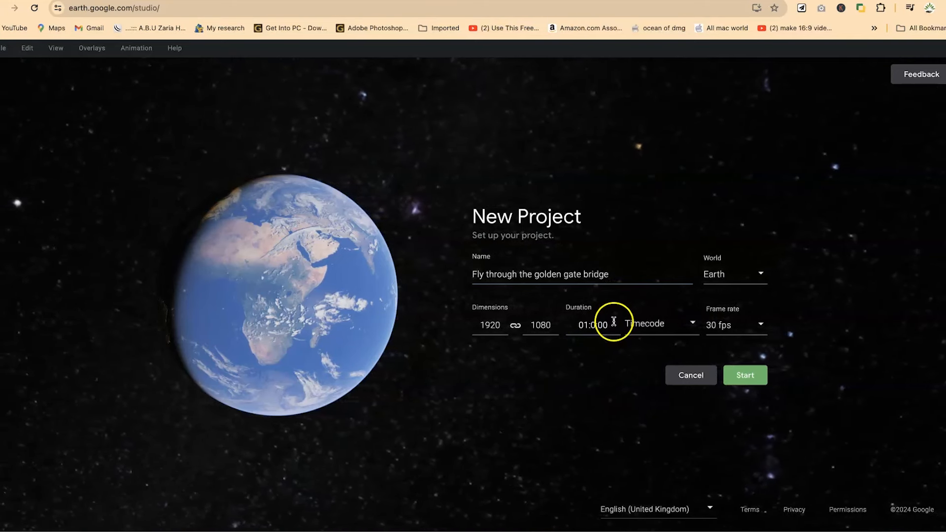
pyautogui.write('3')
pyautogui.press('BackSpace')
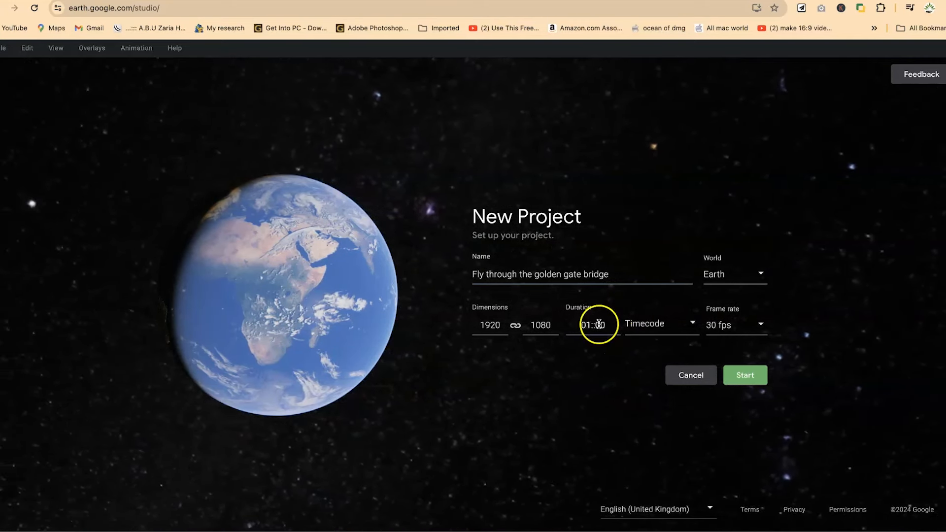
pyautogui.write('20')
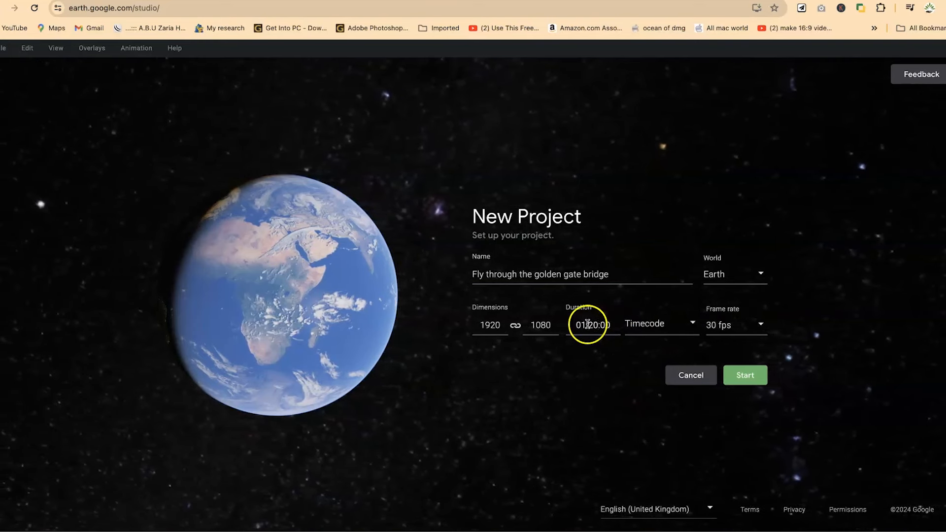
pyautogui.press('BackSpace')
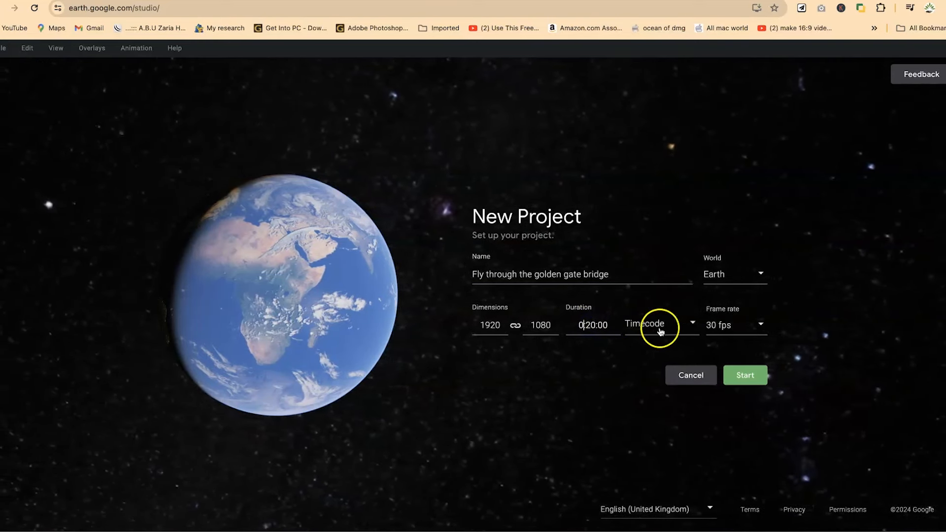
pyautogui.write('0')
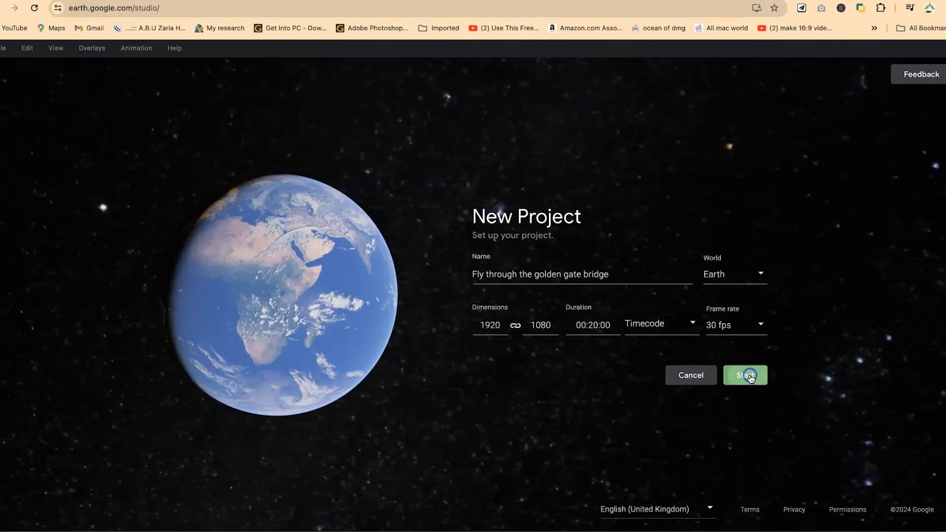
pyautogui.click(748, 376)
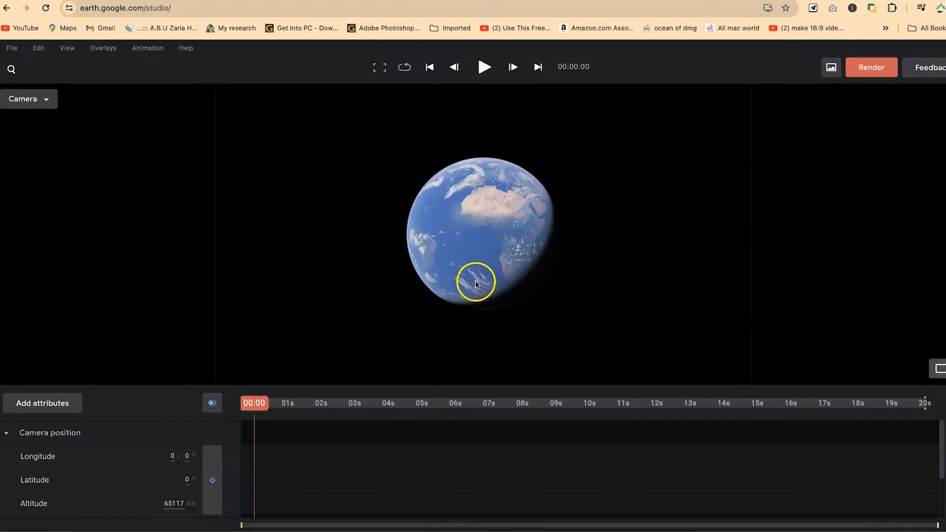
# - Search for the Golden Gate Bridge and fly the camera to that location
pyautogui.click(18, 72)
pyautogui.click(42, 69)
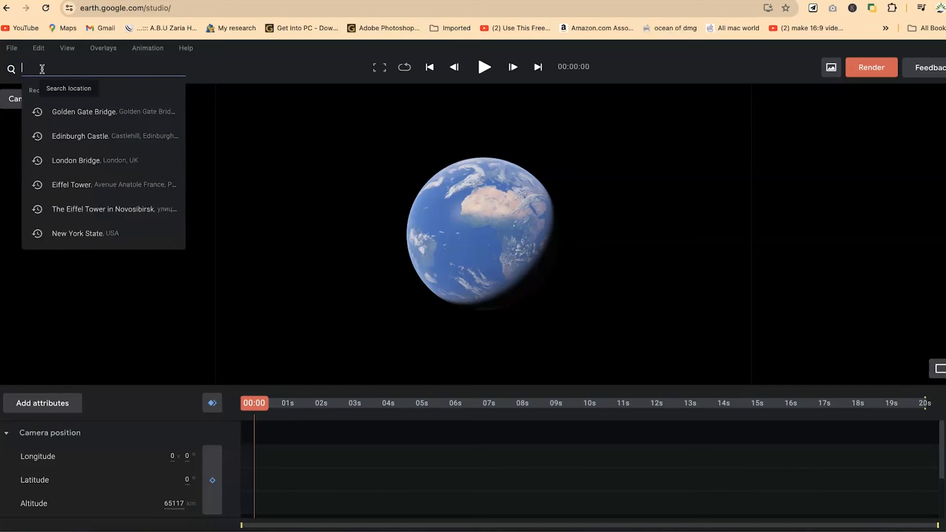
pyautogui.write('gol')
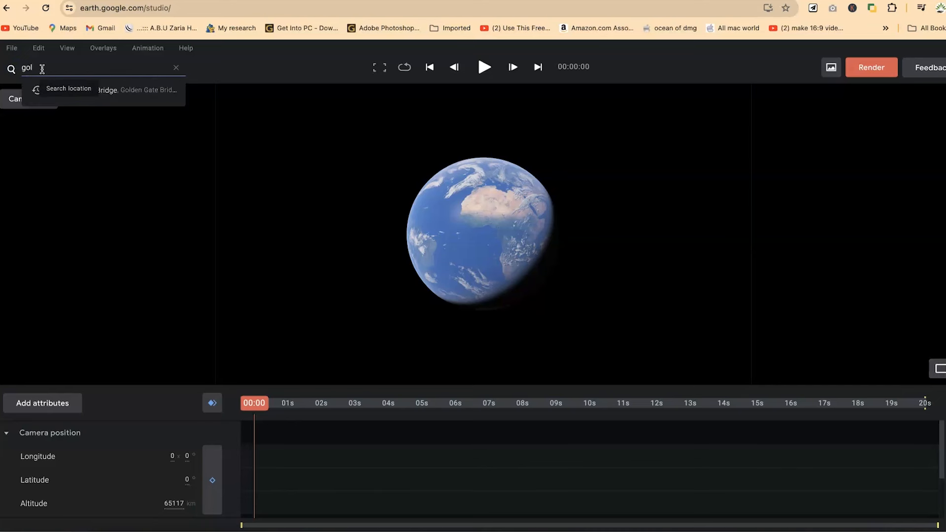
pyautogui.click(113, 94)
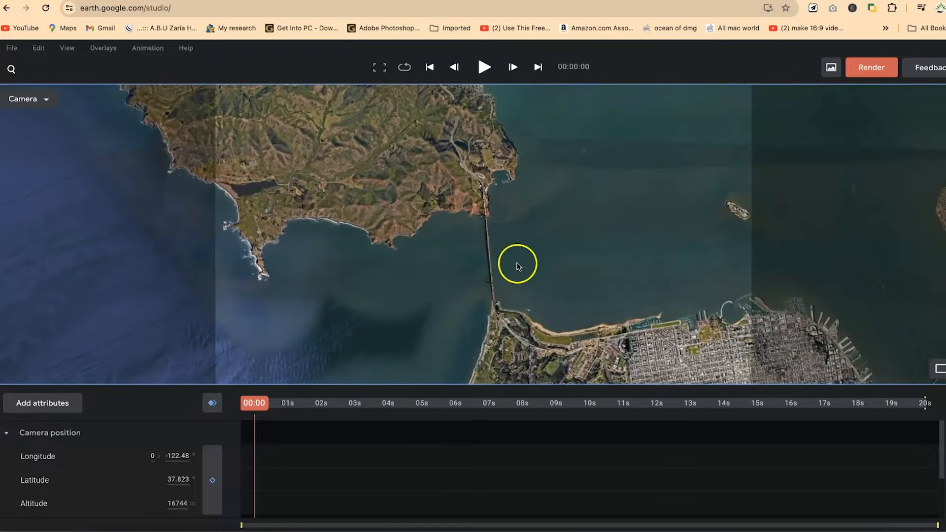
# - Tilt the camera toward the horizon and place it over the city south of the bridge at about 2124 m altitude
pyautogui.moveTo(513, 326); pyautogui.dragTo(492, 305)
pyautogui.moveTo(526, 253); pyautogui.dragTo(516, 313)
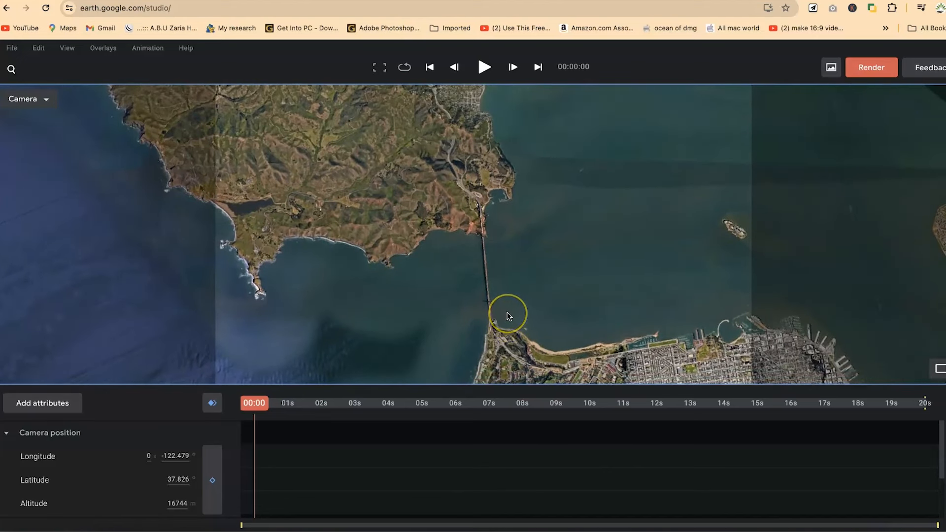
pyautogui.moveTo(508, 328)
pyautogui.mouseDown(button='middle')
pyautogui.moveTo(488, 255)
pyautogui.moveTo(496, 235)
pyautogui.moveTo(503, 321)
pyautogui.moveTo(512, 333)
pyautogui.moveTo(511, 315)
pyautogui.mouseUp(button='middle')
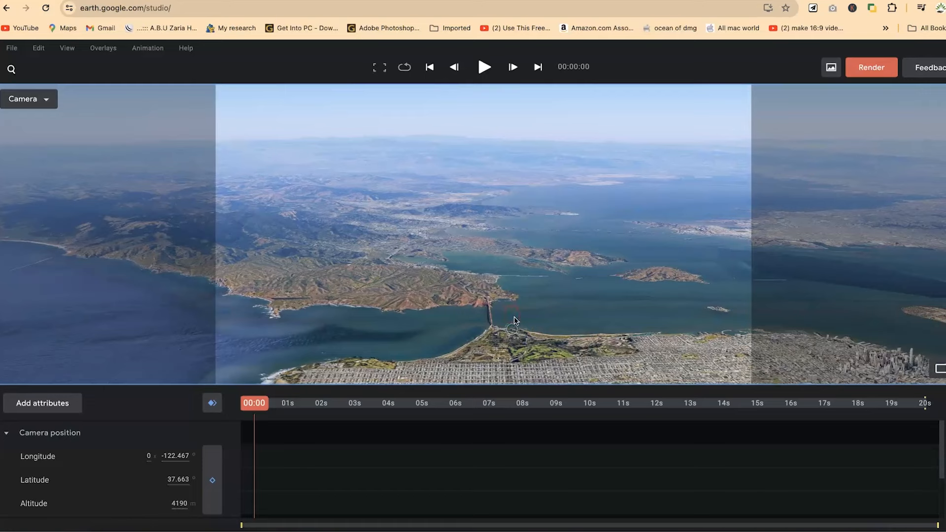
pyautogui.scroll(8, 514, 318)
pyautogui.moveTo(418, 332); pyautogui.dragTo(464, 256)
pyautogui.scroll(-8, 435, 281)
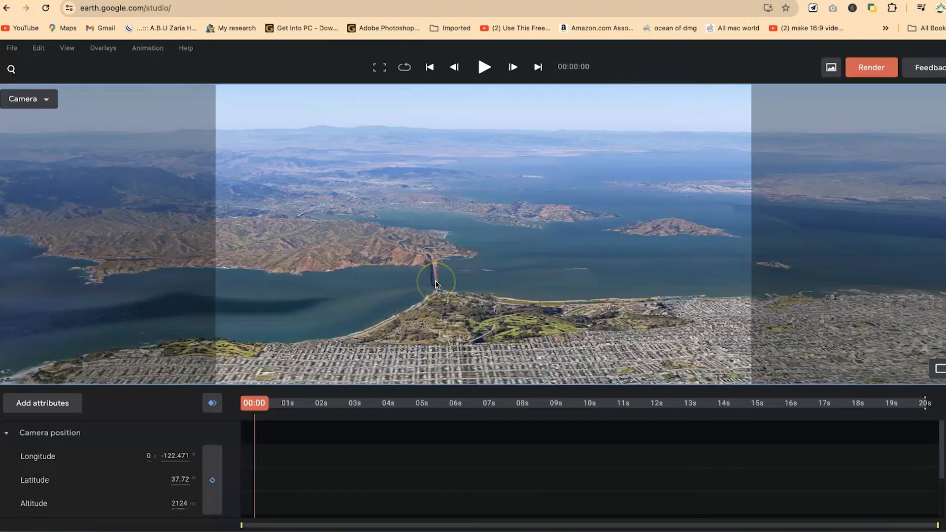
# - Bring the camera close to the bridge's southern end, looking along the roadway, at about 198 m altitude and latitude 37.804
pyautogui.scroll(6, 446, 270)
pyautogui.moveTo(446, 271); pyautogui.dragTo(466, 273)
pyautogui.scroll(10, 443, 298)
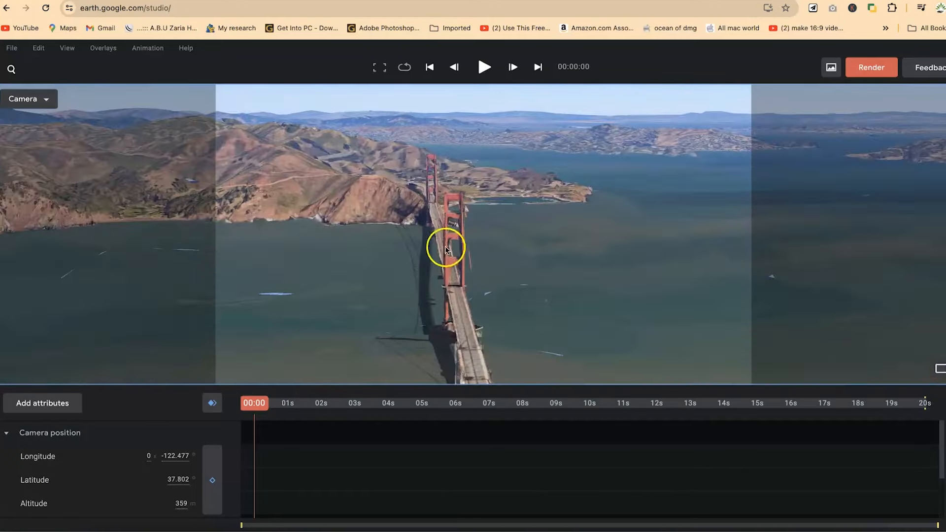
pyautogui.moveTo(445, 247); pyautogui.dragTo(425, 215)
pyautogui.scroll(5, 408, 281)
pyautogui.scroll(2, 408, 282)
pyautogui.moveTo(467, 336); pyautogui.dragTo(428, 328)
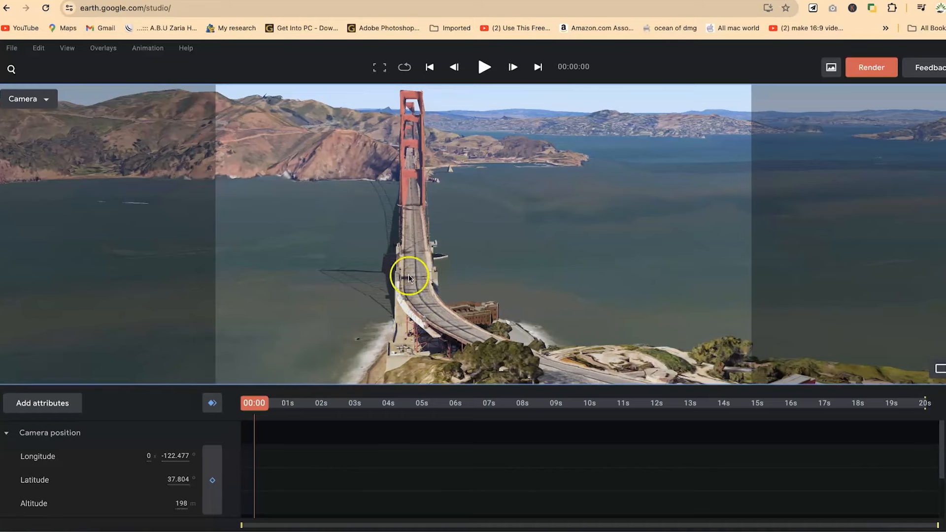
# - Advance the camera along the bridge past its towers to the northern end and set its altitude to 100 m
pyautogui.moveTo(422, 177); pyautogui.dragTo(422, 251)
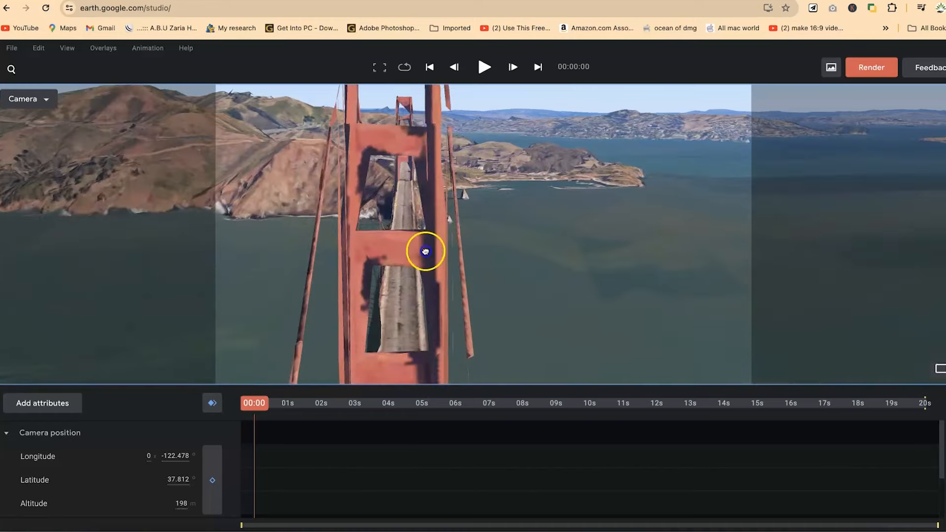
pyautogui.moveTo(420, 212); pyautogui.dragTo(401, 334)
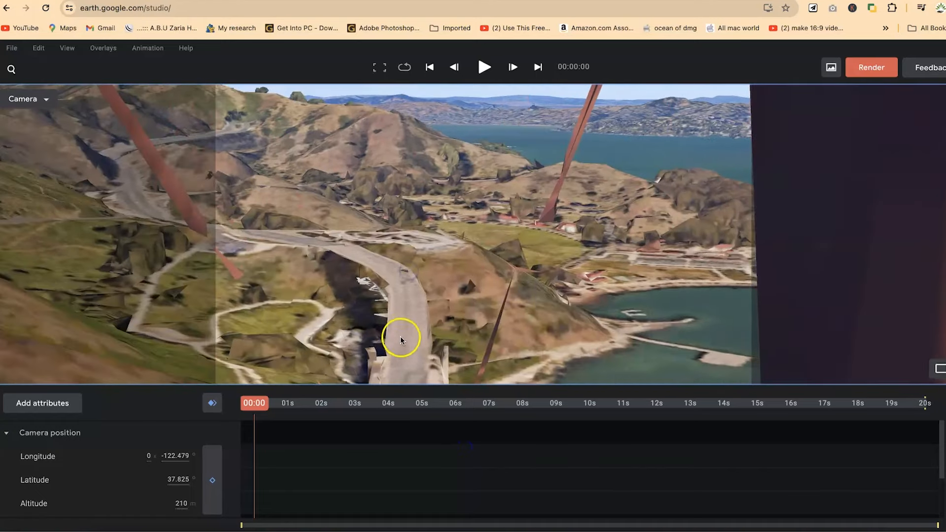
pyautogui.moveTo(437, 300); pyautogui.dragTo(394, 335)
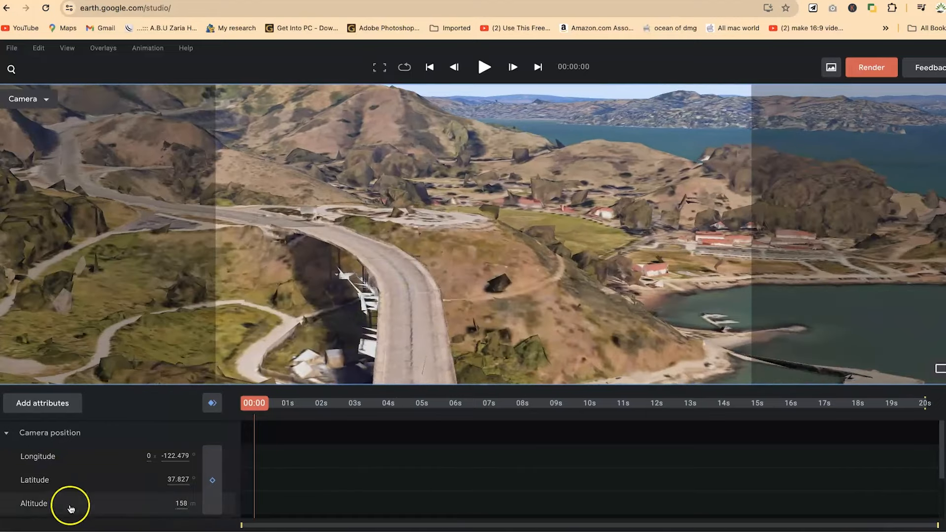
pyautogui.click(180, 504)
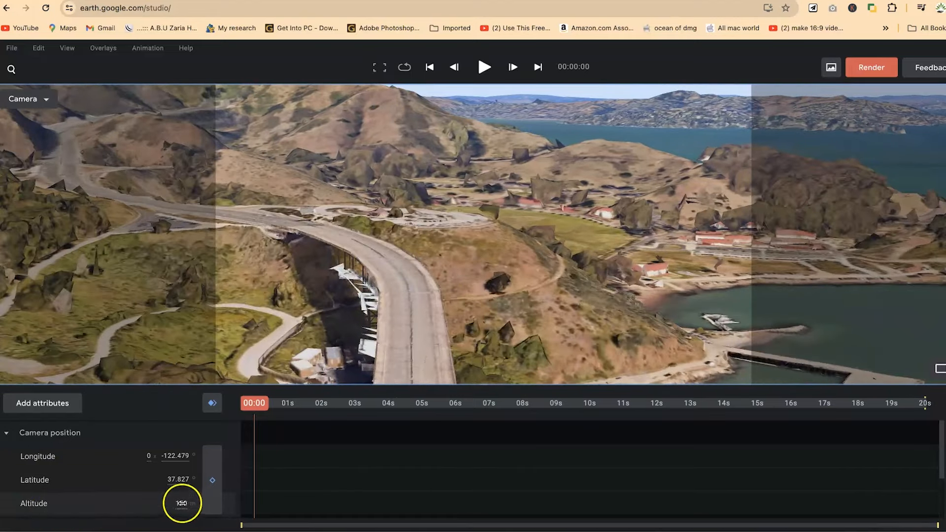
pyautogui.write('100')
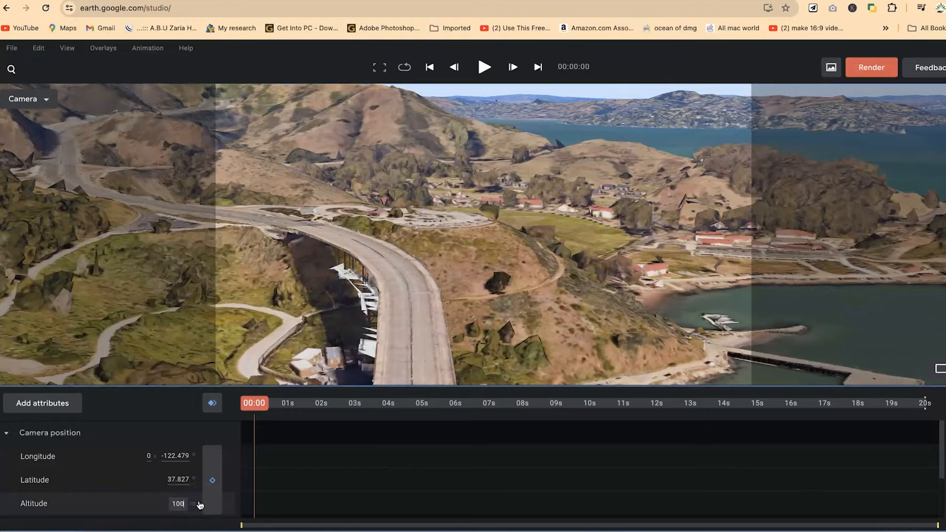
pyautogui.press('Return')
# - Place the camera over the curved northern approach road at latitude 37.83 and longitude -122.48, and add camera keyframes at 00:07:00
pyautogui.moveTo(422, 203); pyautogui.dragTo(442, 359)
pyautogui.moveTo(414, 234); pyautogui.dragTo(440, 361)
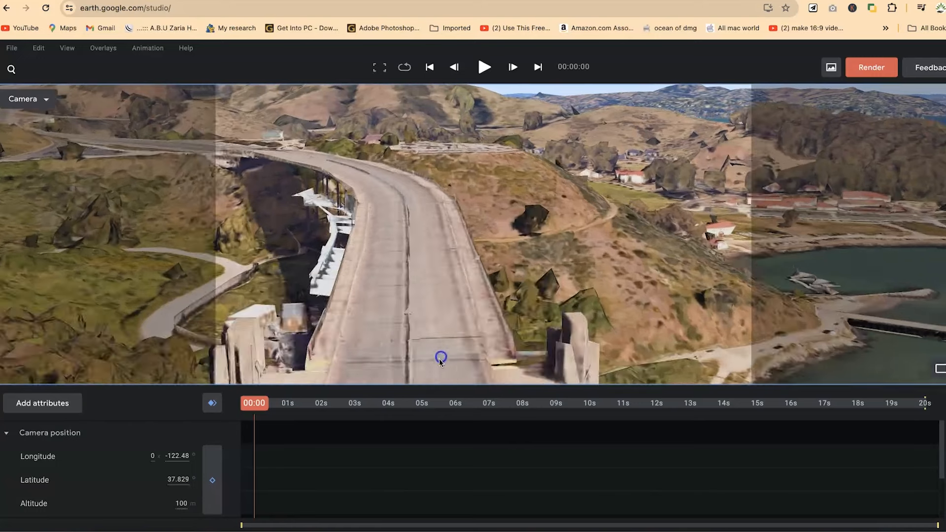
pyautogui.moveTo(415, 166); pyautogui.dragTo(422, 190)
pyautogui.moveTo(413, 222); pyautogui.dragTo(422, 251)
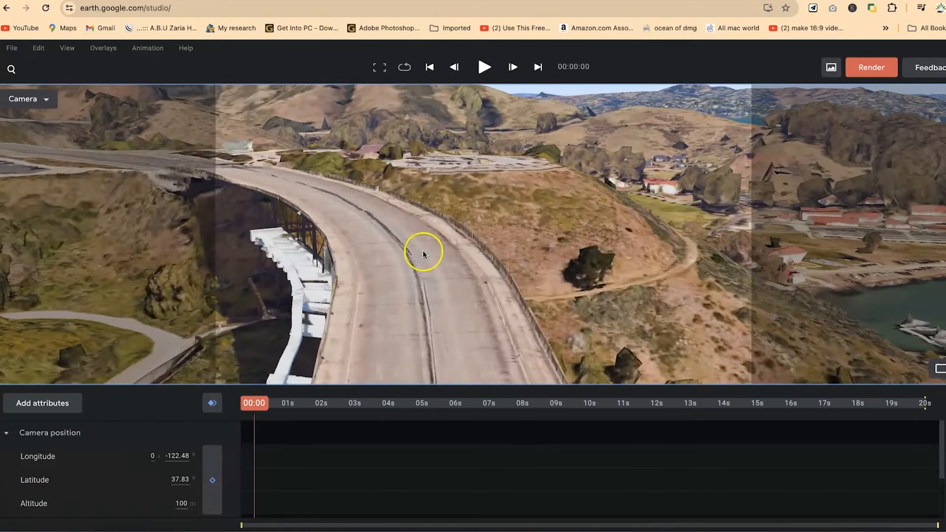
pyautogui.moveTo(254, 403); pyautogui.dragTo(490, 404)
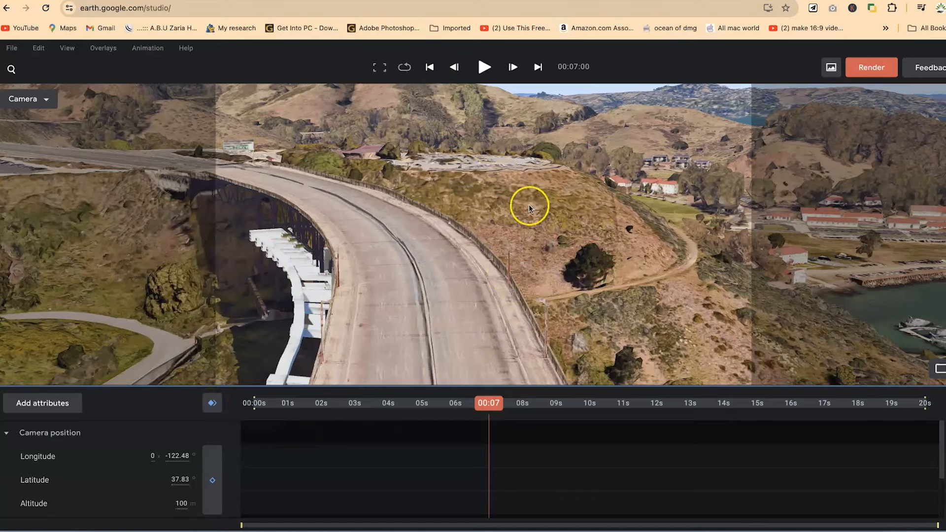
pyautogui.click(214, 405)
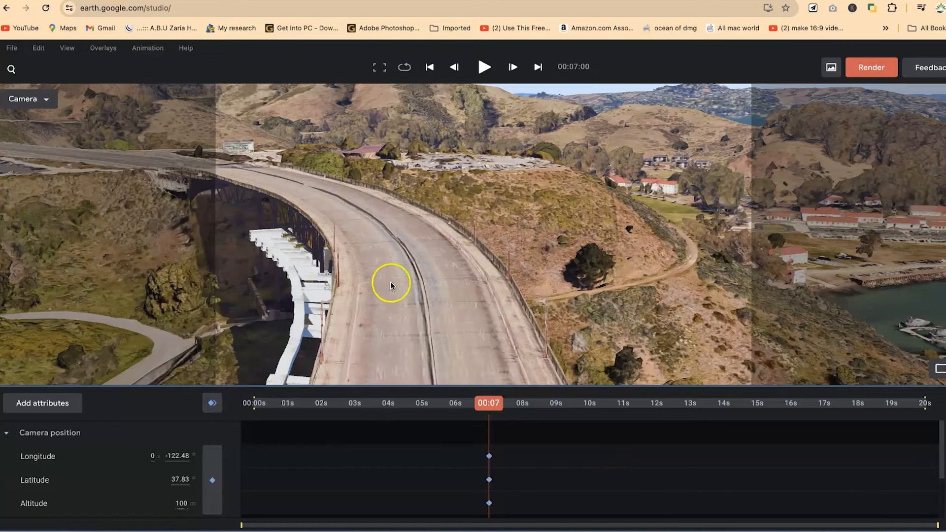
# - Return to the start of the timeline and move the camera backward along the road toward the bridge
pyautogui.moveTo(493, 407); pyautogui.dragTo(223, 404)
pyautogui.moveTo(396, 333); pyautogui.dragTo(409, 245)
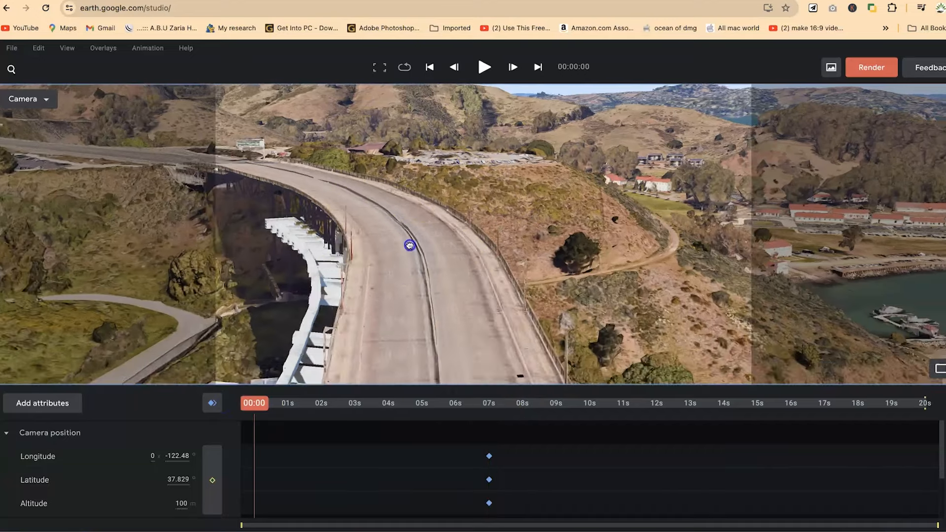
# - Move the camera back across the Golden Gate Bridge to its southern end, facing north along the roadway, for the start frame
pyautogui.moveTo(439, 350); pyautogui.dragTo(437, 197)
pyautogui.moveTo(456, 314); pyautogui.dragTo(401, 202)
pyautogui.moveTo(409, 315)
pyautogui.mouseDown()
pyautogui.moveTo(395, 247)
pyautogui.moveTo(405, 213)
pyautogui.mouseUp()
pyautogui.moveTo(428, 268); pyautogui.dragTo(431, 180)
pyautogui.moveTo(439, 305); pyautogui.dragTo(473, 217)
pyautogui.moveTo(473, 302); pyautogui.dragTo(402, 311)
pyautogui.moveTo(439, 207); pyautogui.dragTo(410, 321)
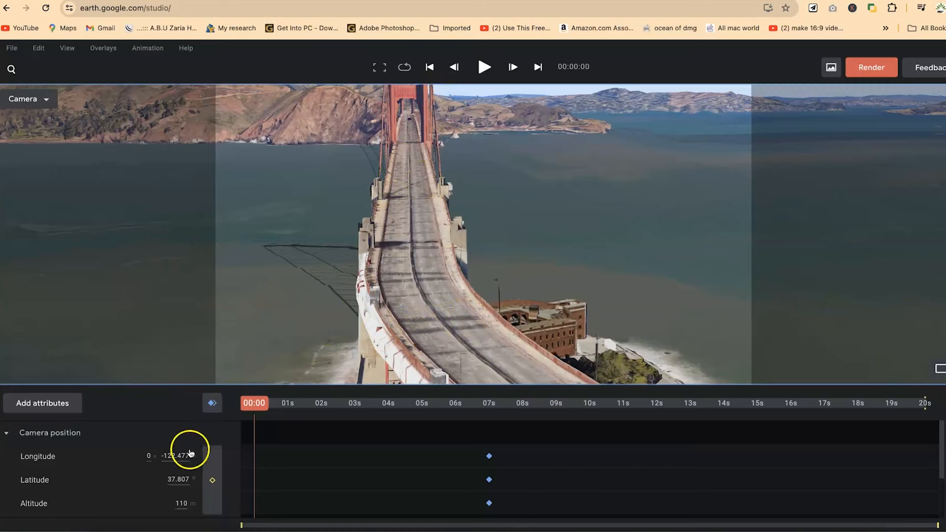
# - Set the start camera altitude to 100 m, keyframe the camera at 00:00, and scrub through the flight to check it
pyautogui.click(180, 505)
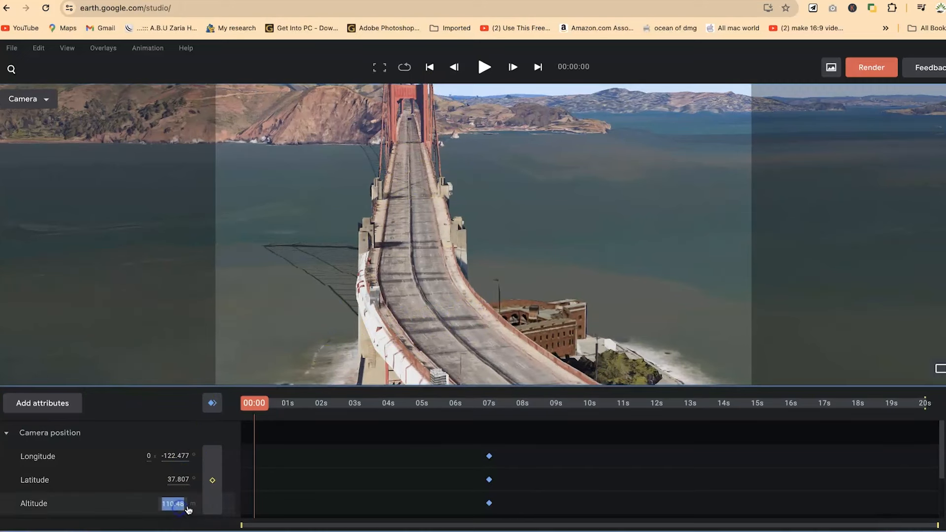
pyautogui.write('100')
pyautogui.press('Return')
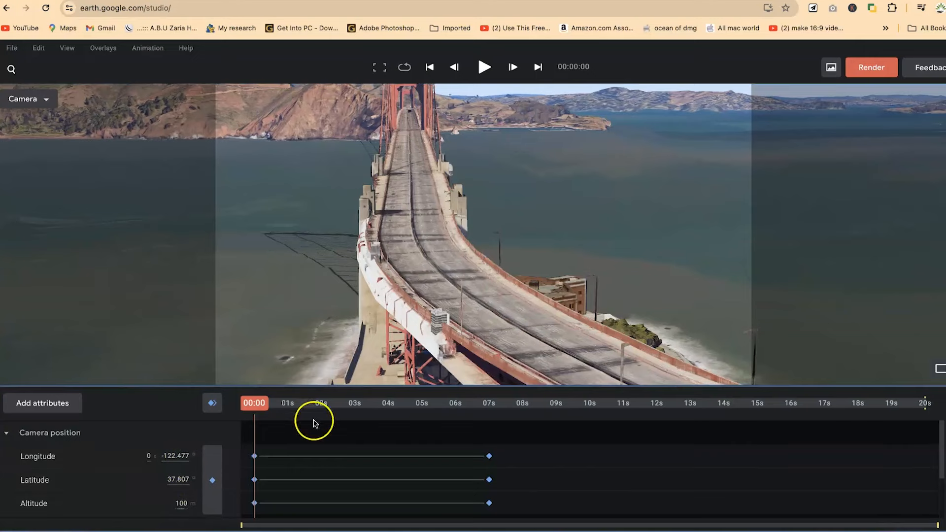
pyautogui.click(213, 403)
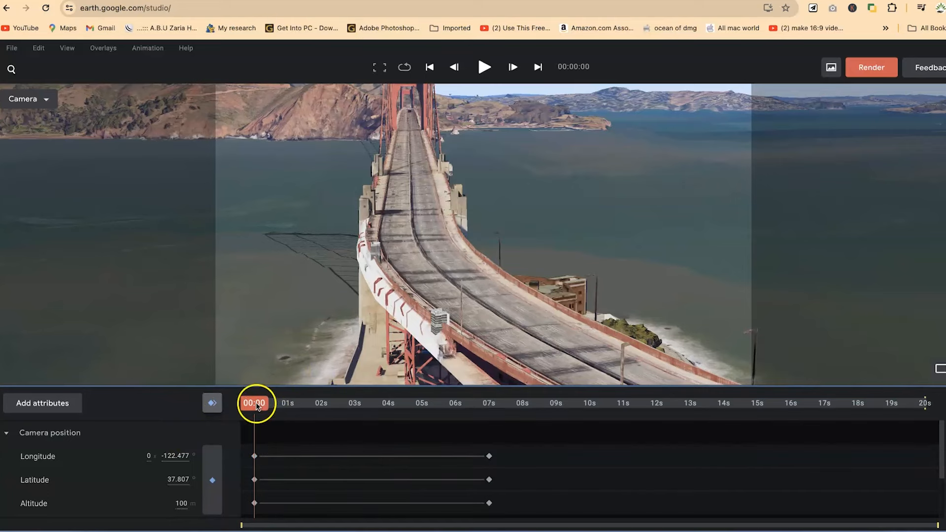
pyautogui.moveTo(255, 402); pyautogui.dragTo(487, 433)
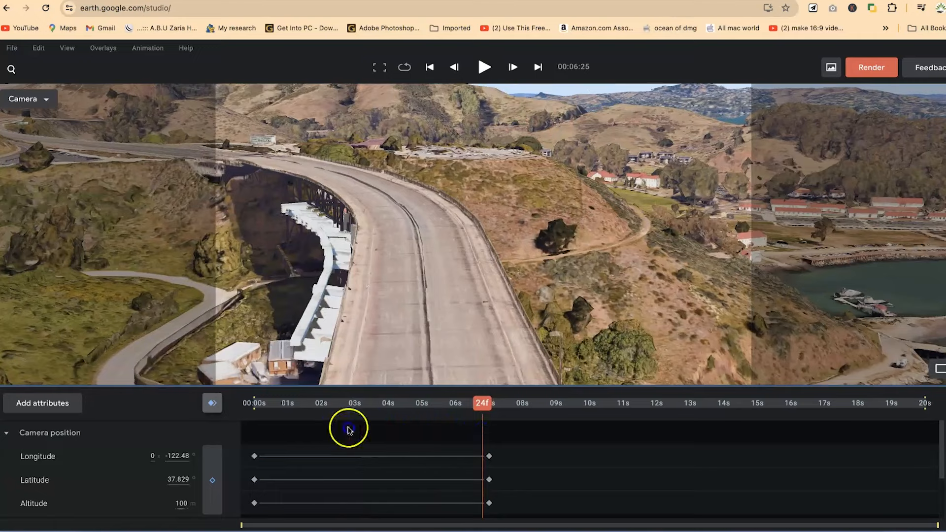
pyautogui.moveTo(260, 425); pyautogui.dragTo(242, 423)
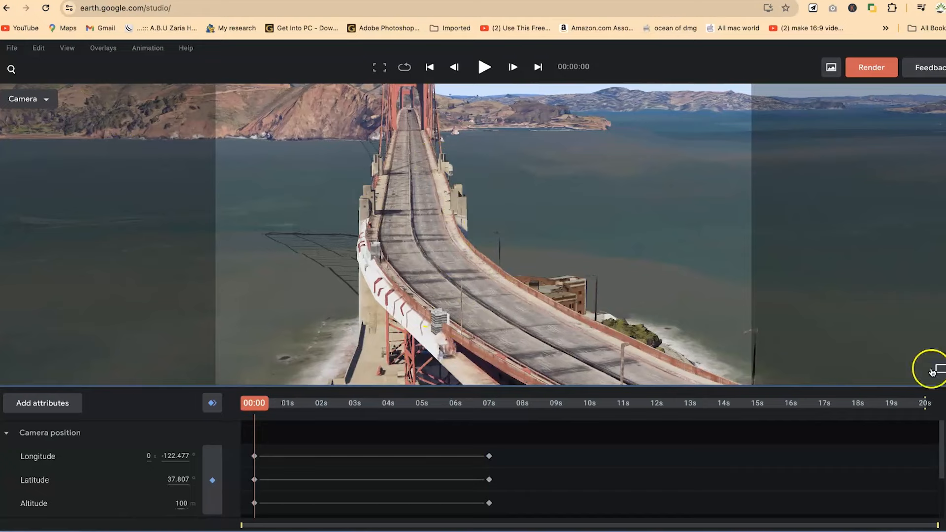
# - Switch the viewport to a two-view layout with the Top map beside the Camera view
pyautogui.click(940, 369)
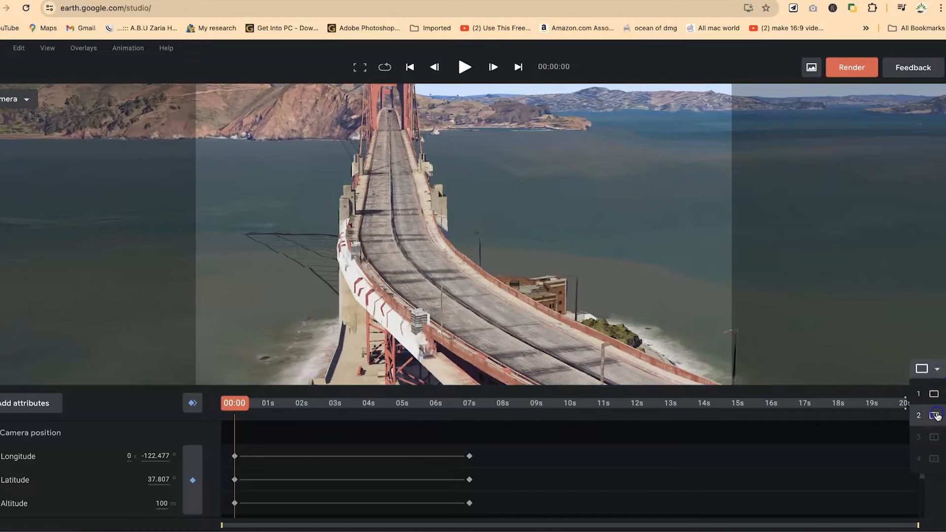
pyautogui.click(934, 415)
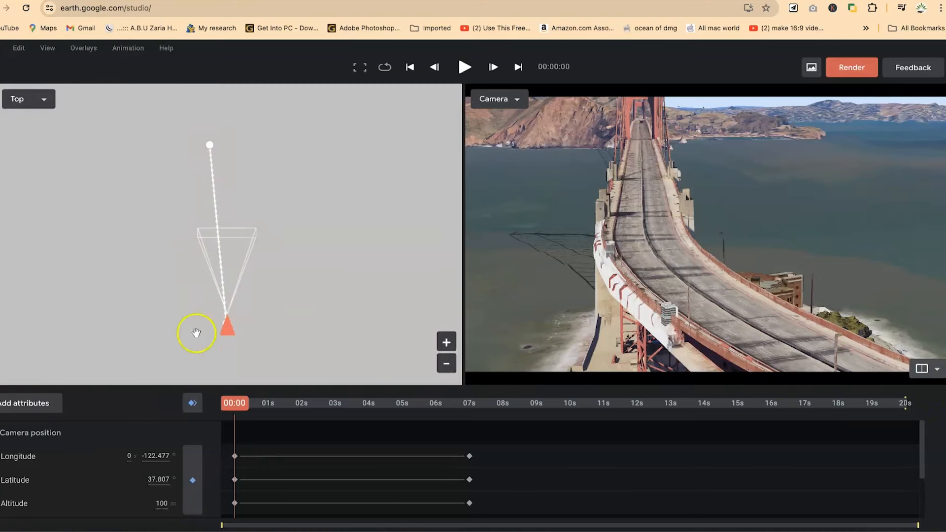
pyautogui.click(43, 99)
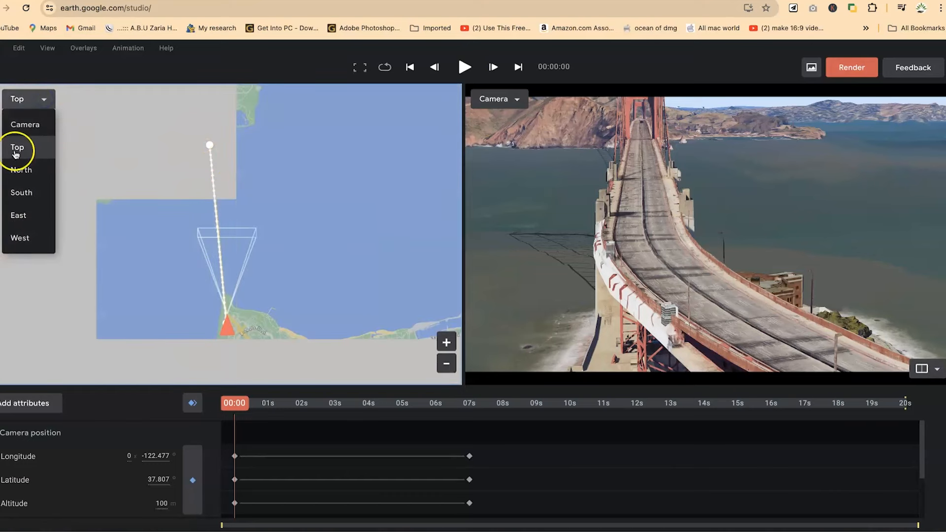
pyautogui.click(327, 152)
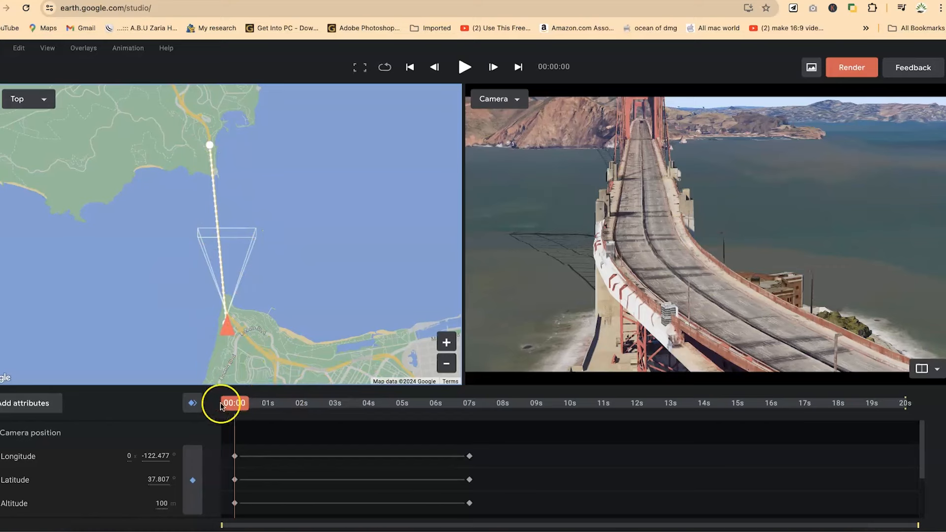
# - Play the bridge flight from the start, stop it, and set the playhead to 00:07:01
pyautogui.press('space')
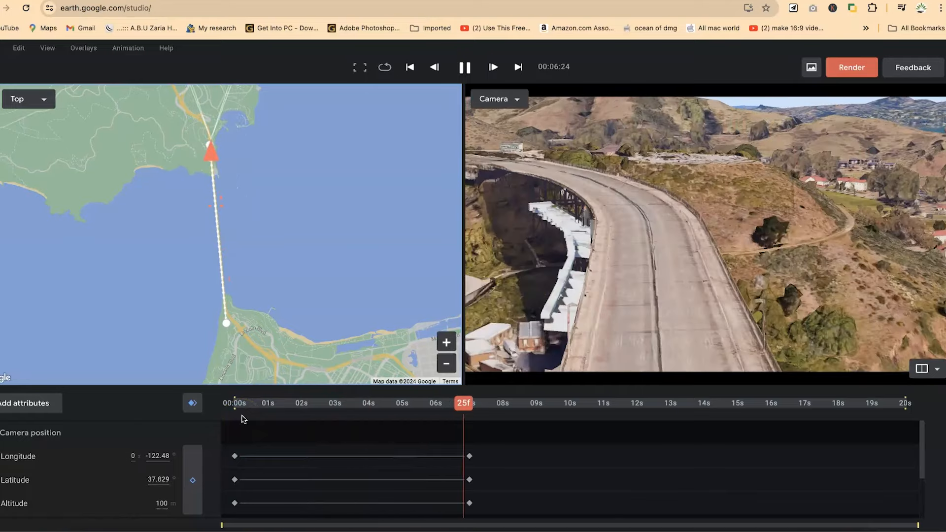
pyautogui.press('space')
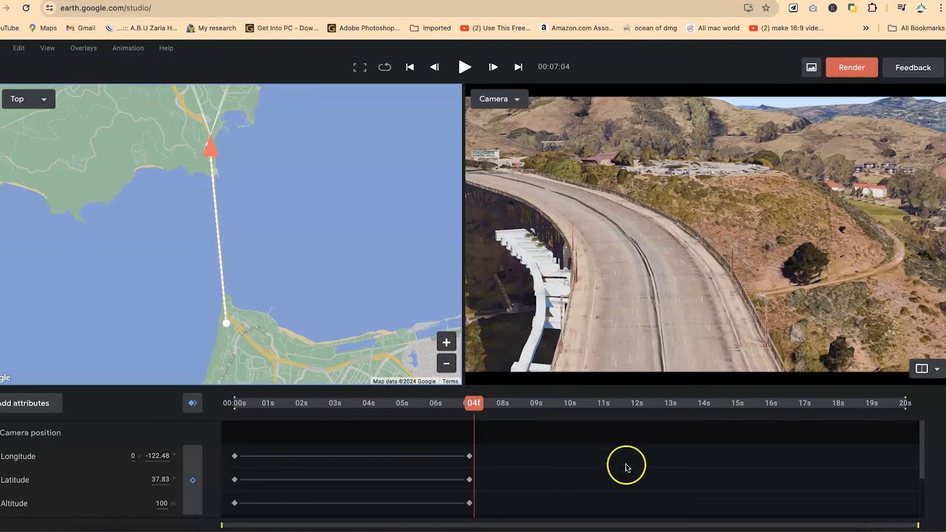
pyautogui.moveTo(473, 402); pyautogui.dragTo(471, 406)
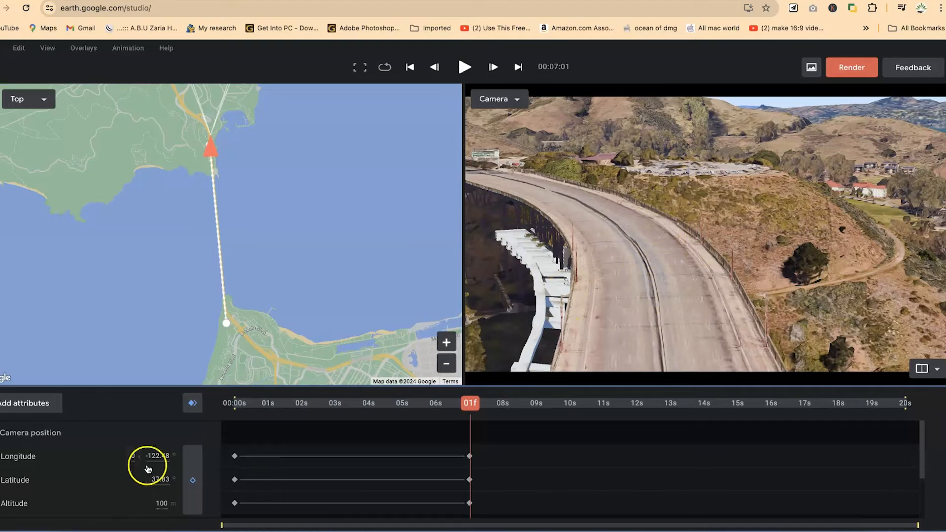
# - Set a camera target at the outer edge of the curving road near the bridge's northern end
pyautogui.click(31, 409)
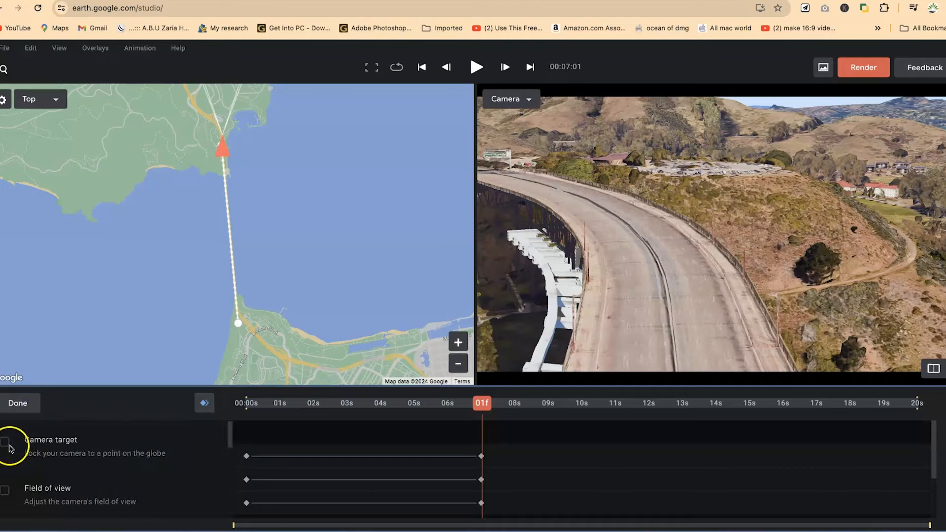
pyautogui.click(22, 412)
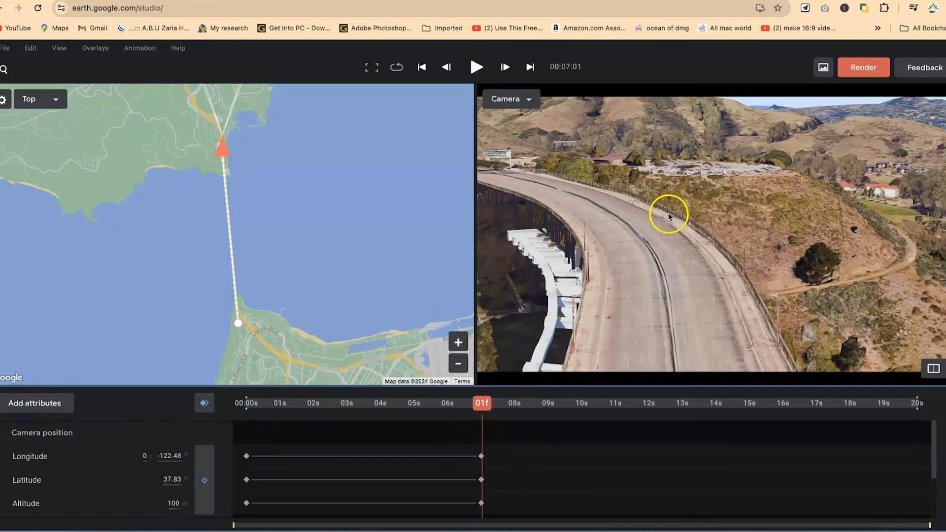
pyautogui.click(678, 206)
pyautogui.rightClick(686, 214)
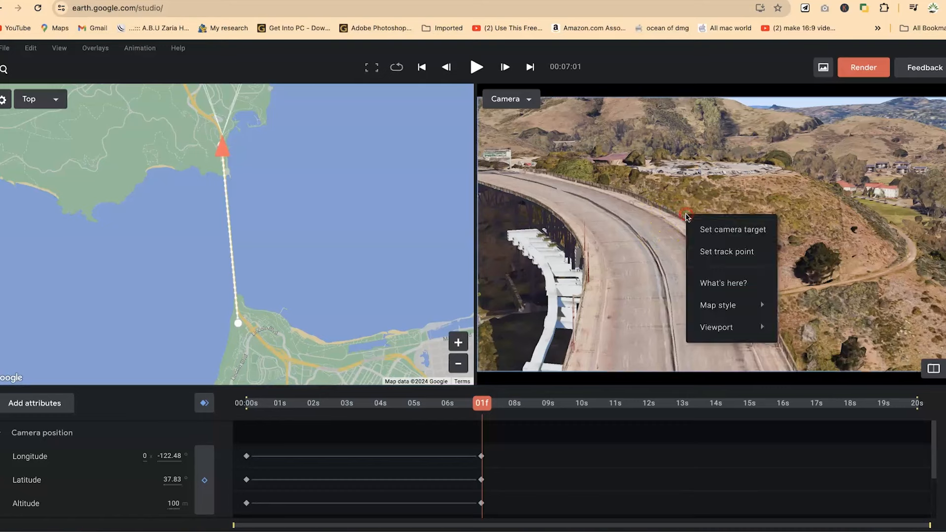
pyautogui.click(724, 231)
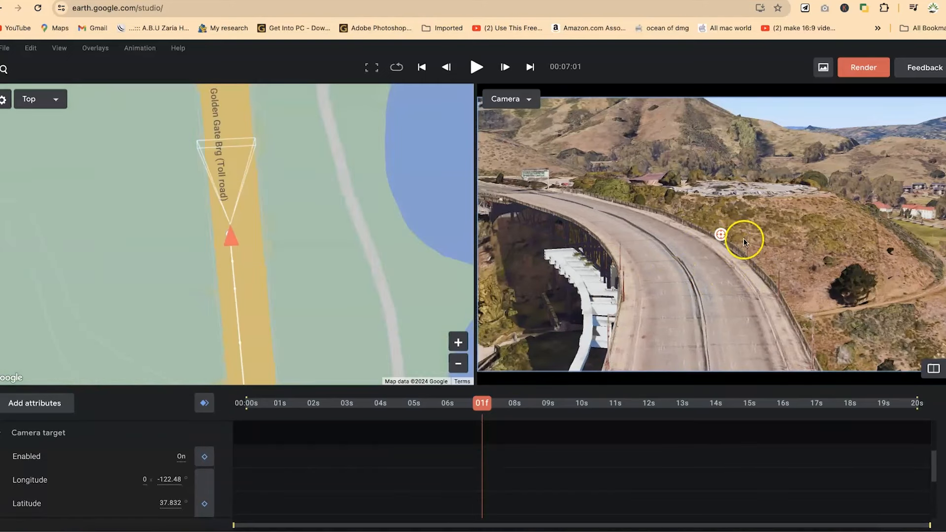
pyautogui.moveTo(721, 236); pyautogui.dragTo(720, 237)
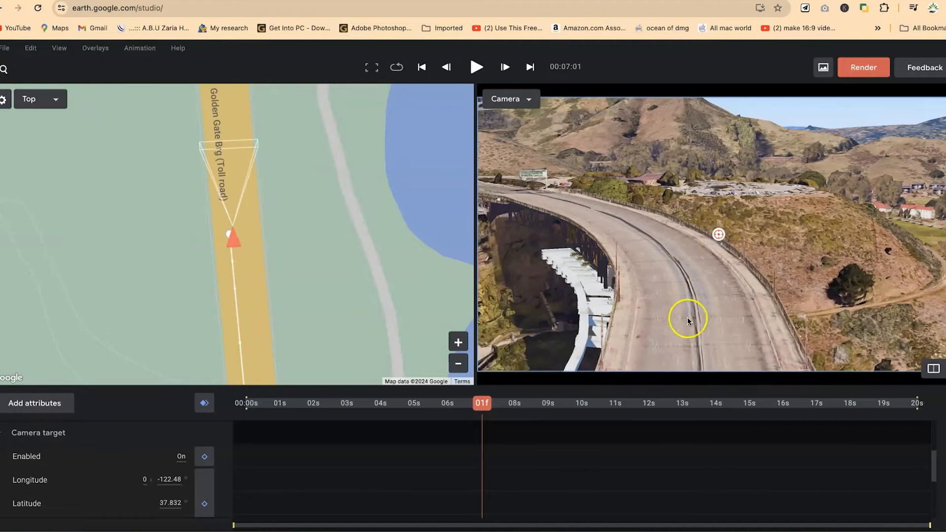
# - Return the playhead to 00:00 and play the flight past 7 s to review it with the camera target
pyautogui.scroll(3, 432, 455)
pyautogui.moveTo(480, 401); pyautogui.dragTo(201, 403)
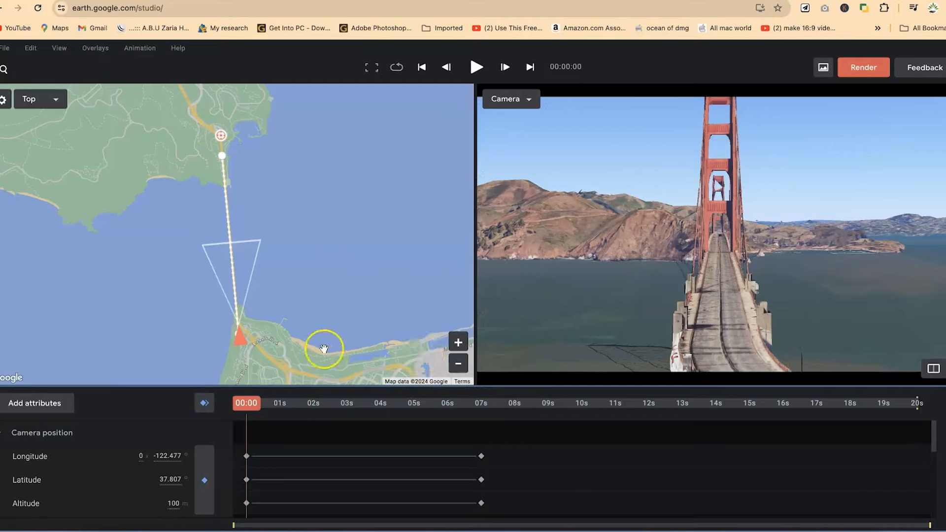
pyautogui.press('space')
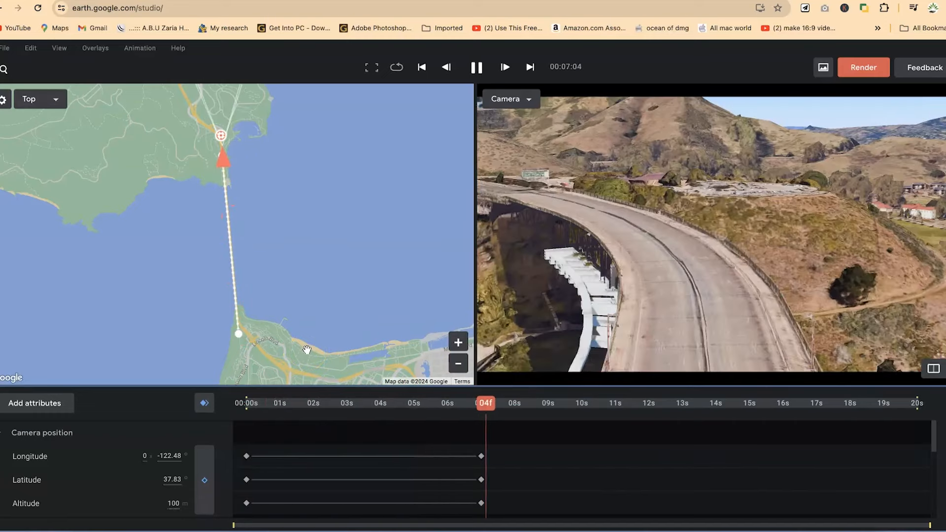
pyautogui.click(308, 348)
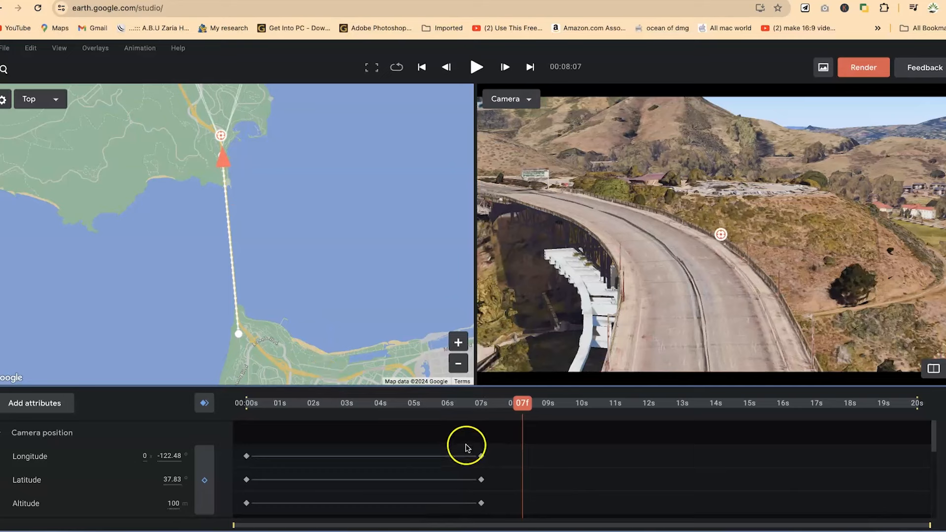
# - Select the camera position keyframes at 7 s and shift them earlier to about 6 s
pyautogui.moveTo(512, 511); pyautogui.dragTo(493, 517)
pyautogui.scroll(4, 496, 492)
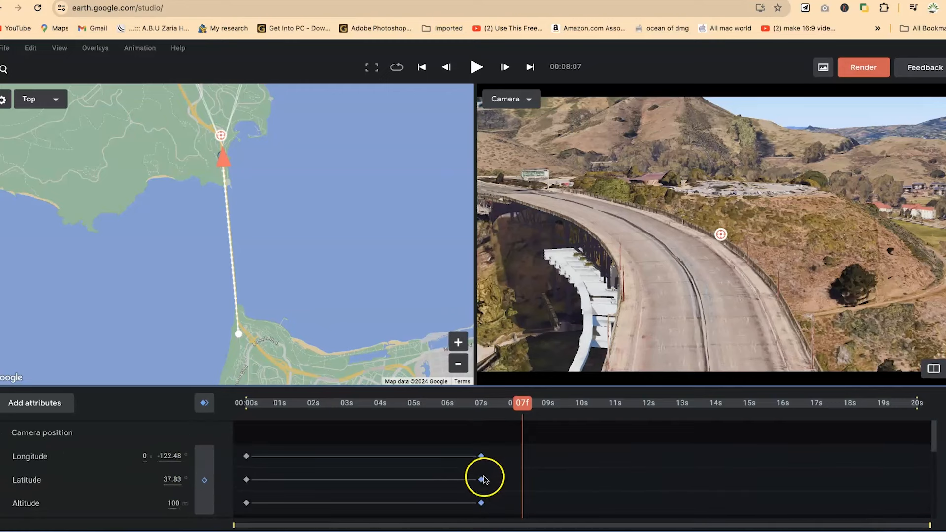
pyautogui.click(476, 458)
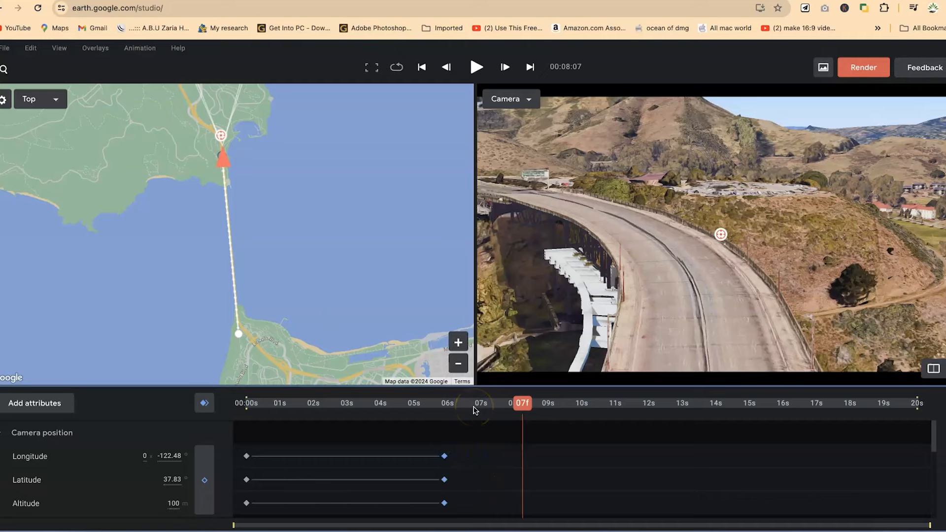
# - Set the playhead to 00:07:01 and record a keyframe that holds the current camera position
pyautogui.moveTo(519, 402); pyautogui.dragTo(480, 409)
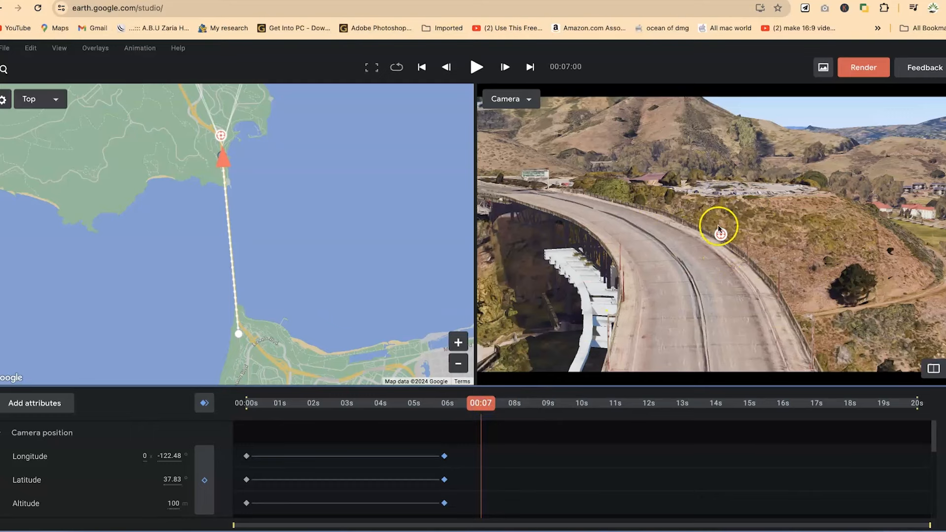
pyautogui.moveTo(480, 405); pyautogui.dragTo(483, 405)
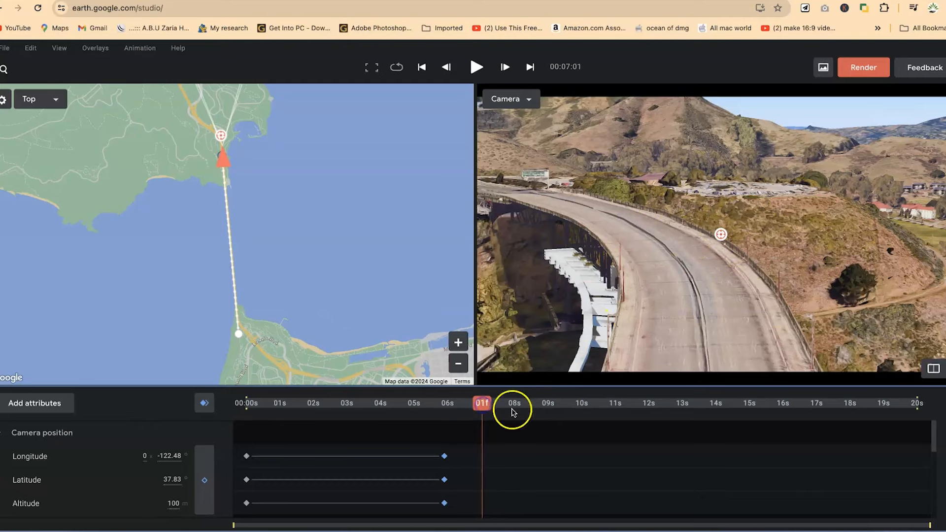
pyautogui.click(202, 404)
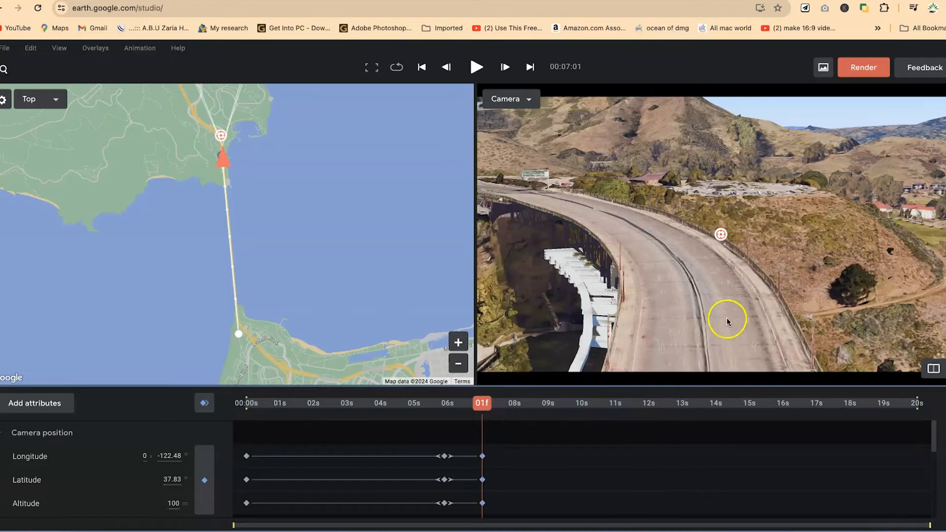
# - Try to reposition the camera at 00:07:01 above the bridge's southern end, at about 240 m altitude
pyautogui.scroll(3, 722, 321)
pyautogui.moveTo(742, 318); pyautogui.dragTo(670, 294)
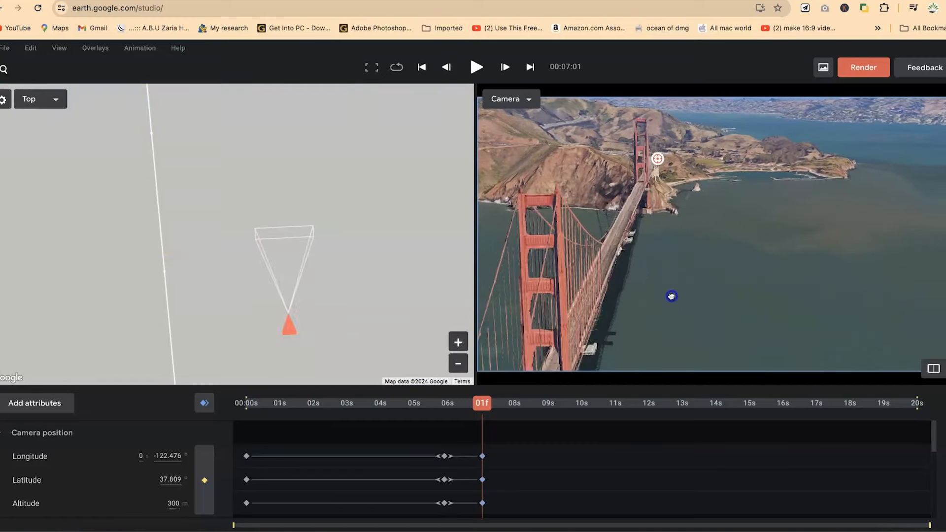
pyautogui.scroll(-5, 673, 294)
pyautogui.scroll(5, 604, 290)
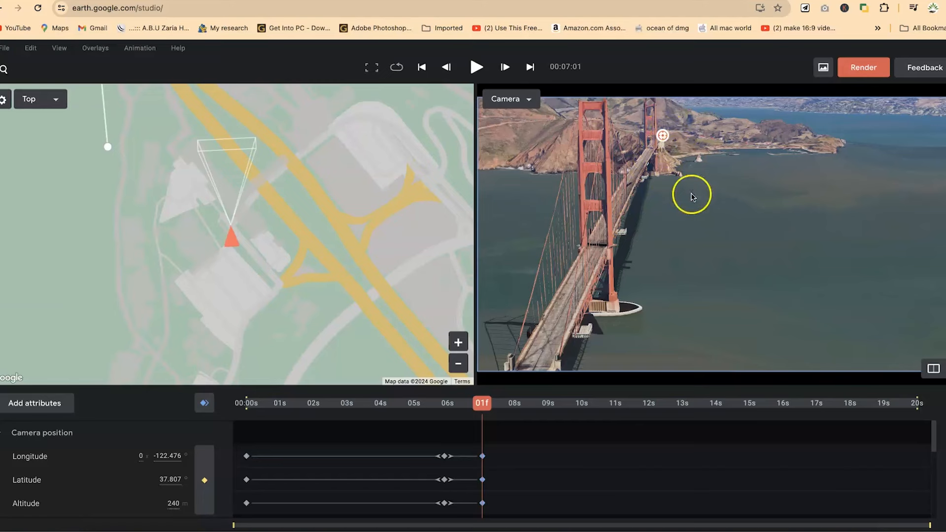
pyautogui.moveTo(585, 331); pyautogui.dragTo(541, 295)
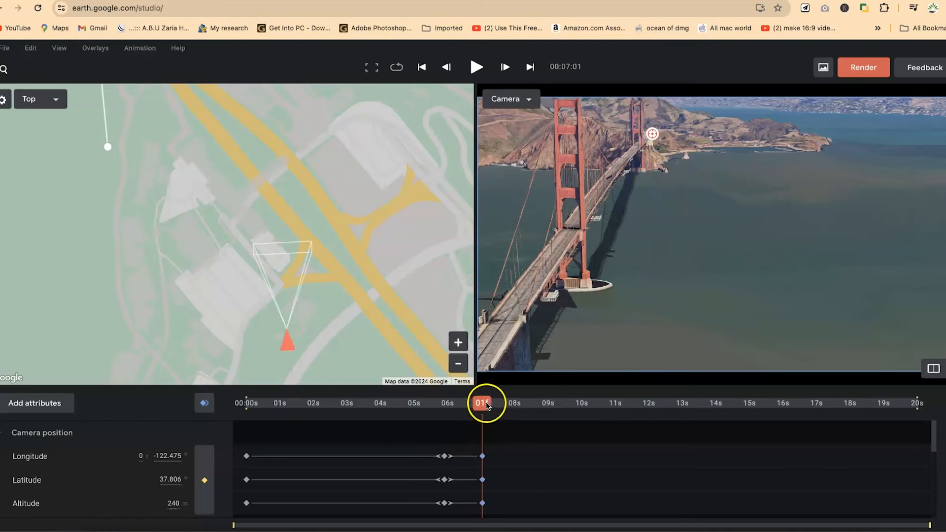
# - At 00:13:01, move the camera southwest of the bridge at about 334 m altitude and record a keyframe
pyautogui.moveTo(553, 407); pyautogui.dragTo(687, 390)
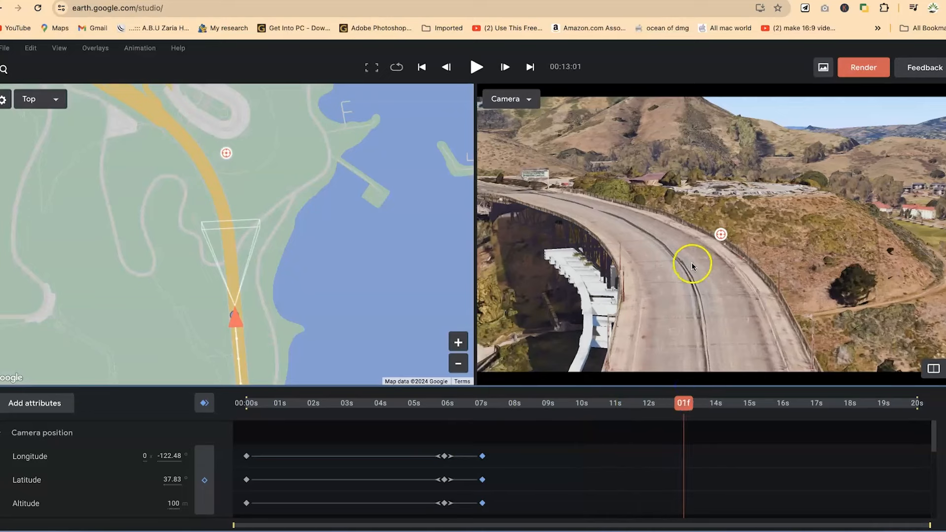
pyautogui.moveTo(659, 189); pyautogui.dragTo(716, 233)
pyautogui.moveTo(606, 186); pyautogui.dragTo(736, 240)
pyautogui.moveTo(625, 256); pyautogui.dragTo(642, 261)
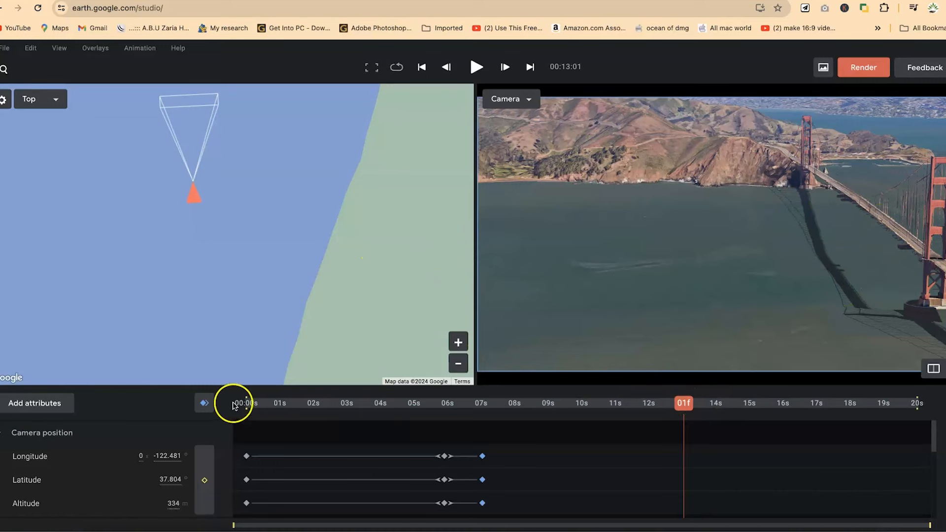
pyautogui.click(203, 407)
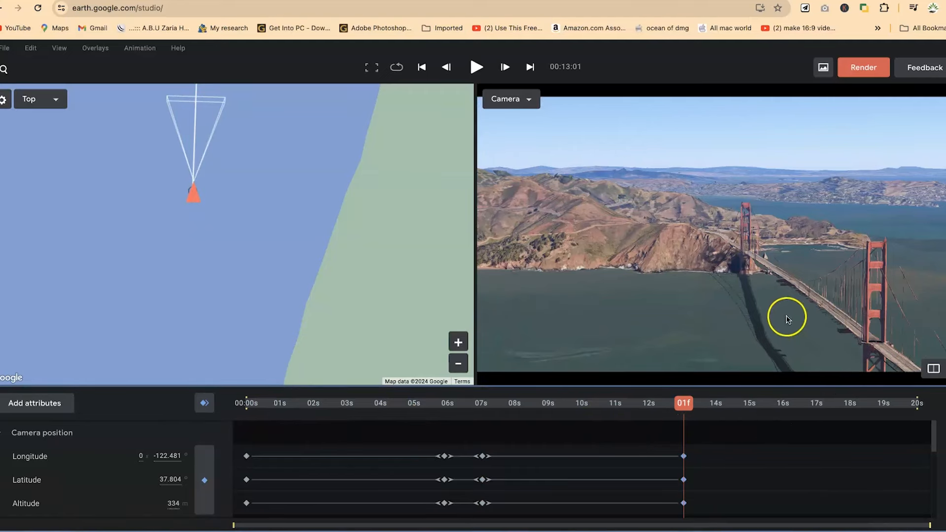
# - Examine the full camera path, keyframe points and camera target on the Top map
pyautogui.click(459, 364)
pyautogui.click(458, 364)
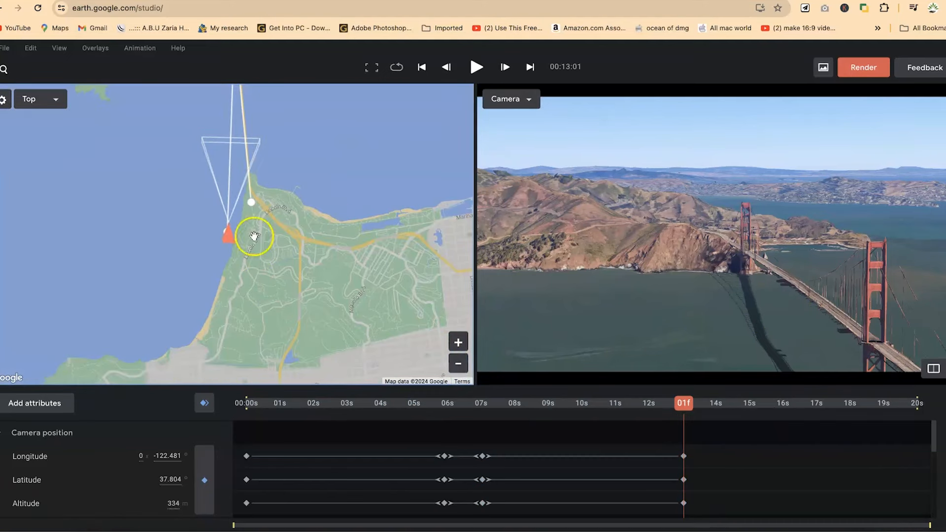
pyautogui.click(458, 363)
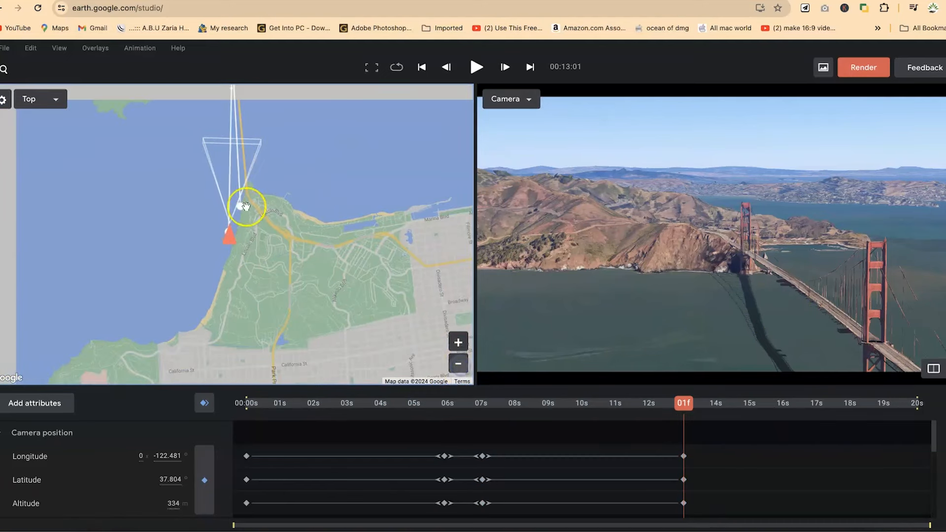
pyautogui.scroll(-2, 251, 182)
pyautogui.scroll(2, 269, 202)
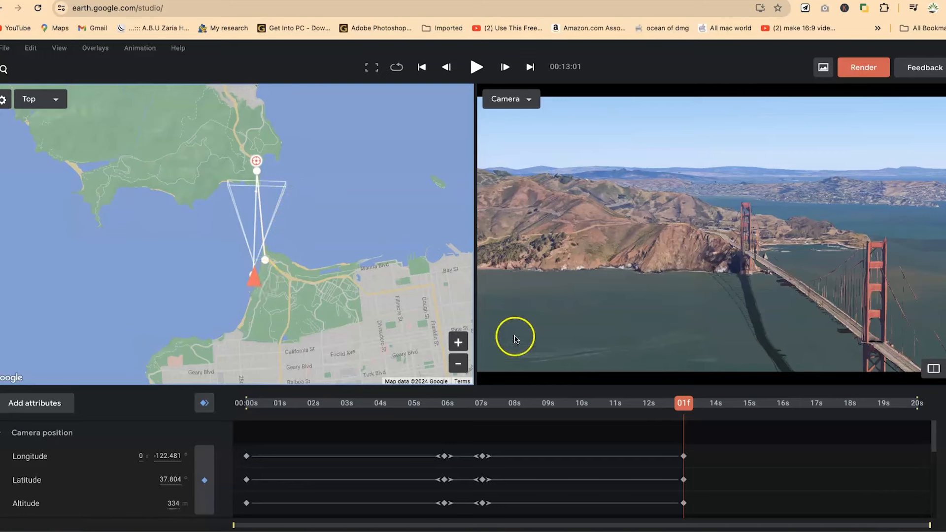
# - Record a camera keyframe at 00:10:06 and move its path point east of the bridge, to longitude -122.466, latitude 37.812
pyautogui.click(657, 404)
pyautogui.moveTo(625, 406)
pyautogui.mouseDown()
pyautogui.moveTo(577, 404)
pyautogui.moveTo(590, 406)
pyautogui.mouseUp()
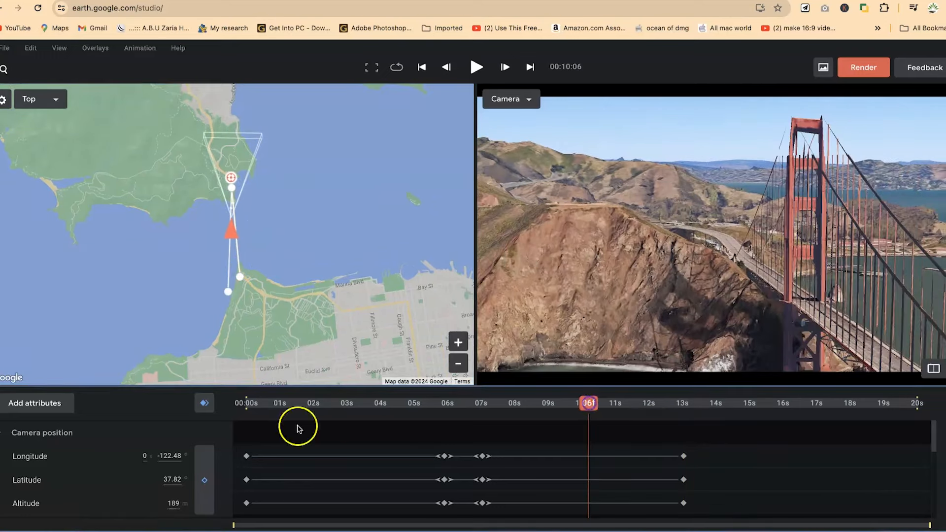
pyautogui.click(204, 403)
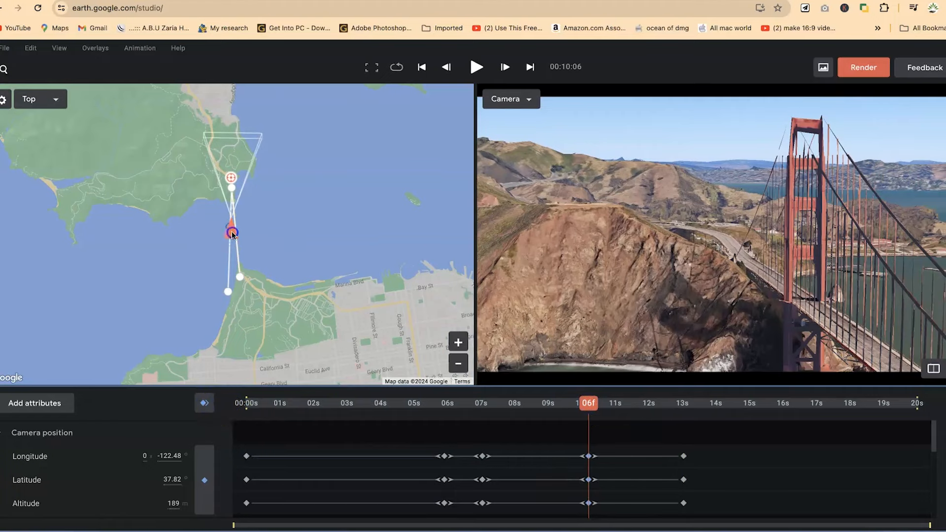
pyautogui.moveTo(231, 233); pyautogui.dragTo(255, 219)
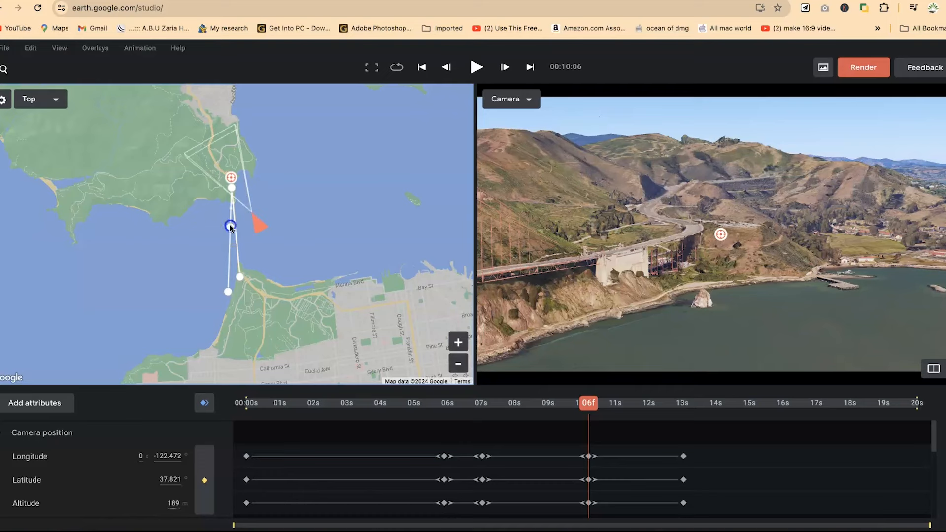
pyautogui.moveTo(231, 229)
pyautogui.mouseDown()
pyautogui.moveTo(266, 255)
pyautogui.moveTo(271, 281)
pyautogui.moveTo(276, 260)
pyautogui.mouseUp()
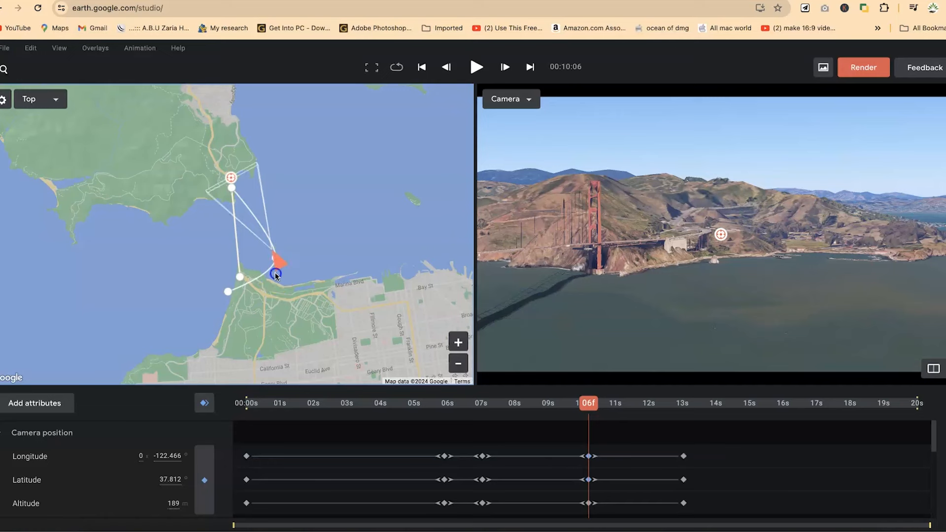
# - Try moving the camera farther east of the bridge at 00:10:06 and at 00:13:00
pyautogui.moveTo(274, 275); pyautogui.dragTo(301, 256)
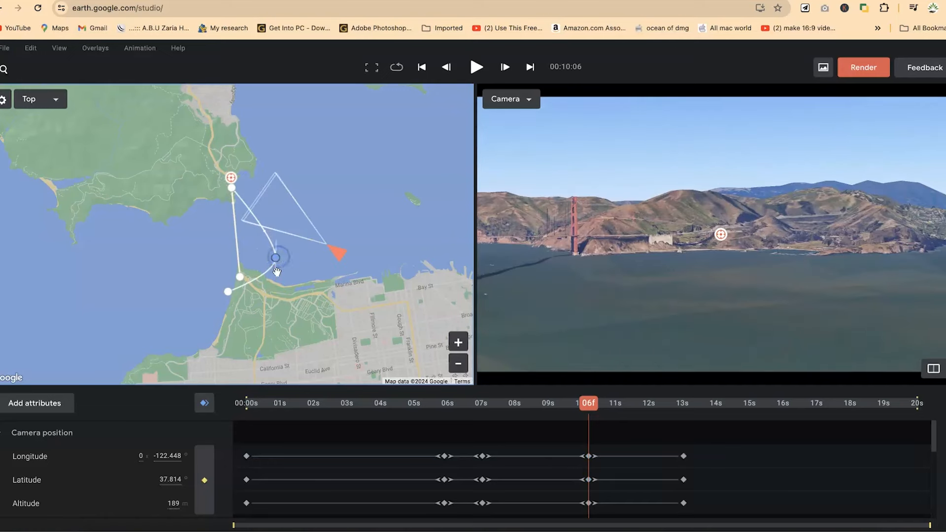
pyautogui.press('super+z')
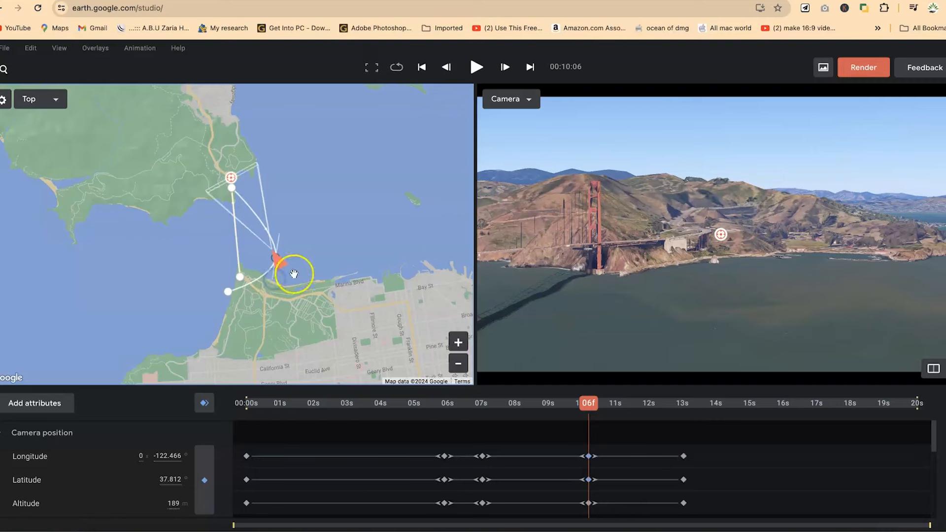
pyautogui.moveTo(275, 262); pyautogui.dragTo(303, 220)
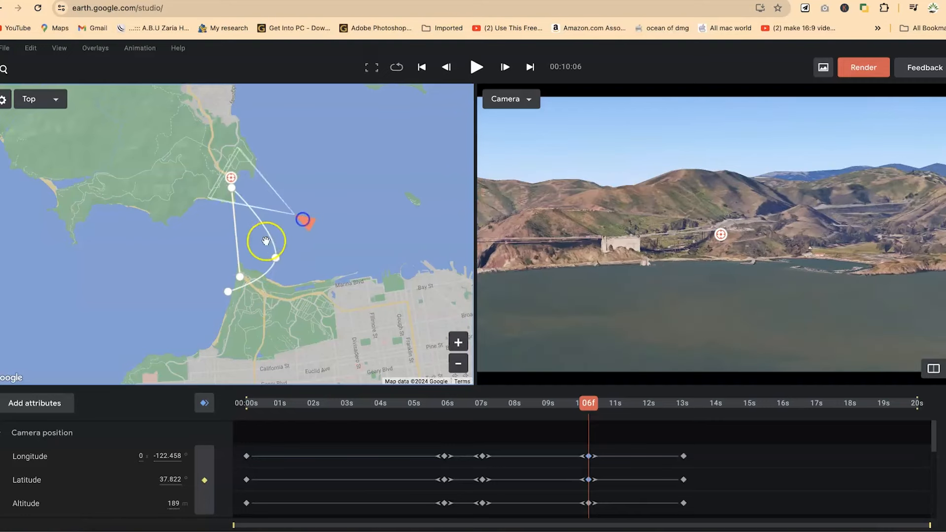
pyautogui.moveTo(594, 403); pyautogui.dragTo(684, 406)
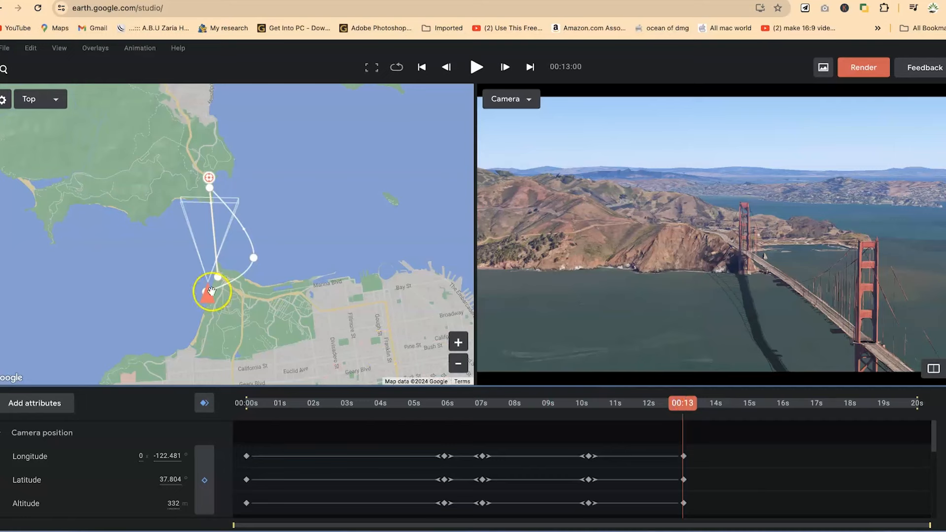
pyautogui.moveTo(212, 290); pyautogui.dragTo(295, 280)
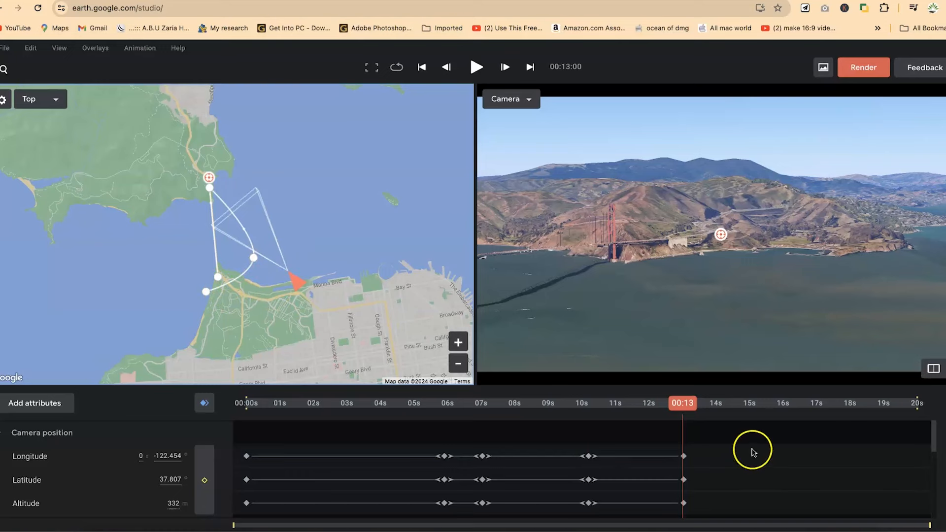
# - Record a keyframe at 00:11:27 south of the bridge, at longitude -122.479, latitude 37.801, and shift the 00:13:01 path point farther northwest
pyautogui.moveTo(685, 403); pyautogui.dragTo(647, 400)
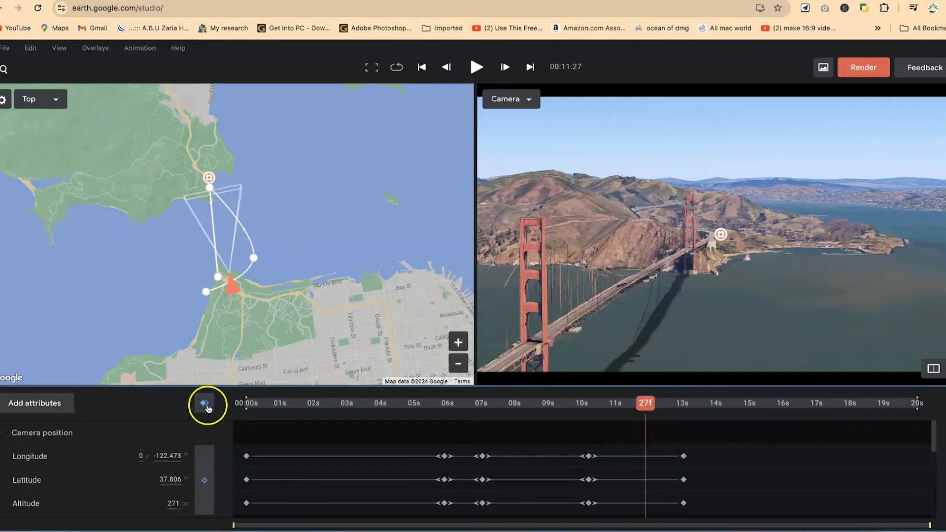
pyautogui.moveTo(232, 287); pyautogui.dragTo(258, 246)
pyautogui.moveTo(227, 294)
pyautogui.mouseDown()
pyautogui.moveTo(215, 317)
pyautogui.moveTo(246, 317)
pyautogui.moveTo(210, 316)
pyautogui.moveTo(196, 310)
pyautogui.moveTo(200, 299)
pyautogui.mouseUp()
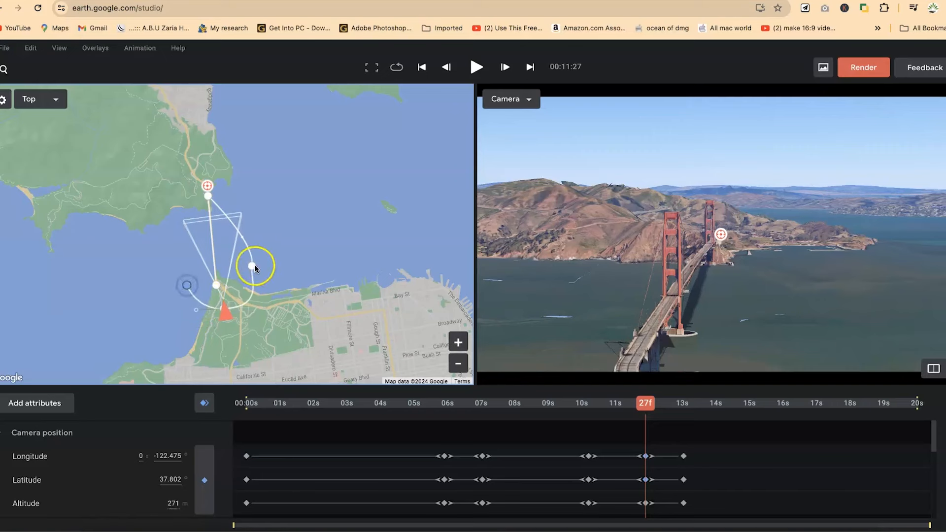
pyautogui.click(247, 286)
pyautogui.moveTo(247, 285)
pyautogui.mouseDown()
pyautogui.moveTo(257, 290)
pyautogui.moveTo(211, 314)
pyautogui.mouseUp()
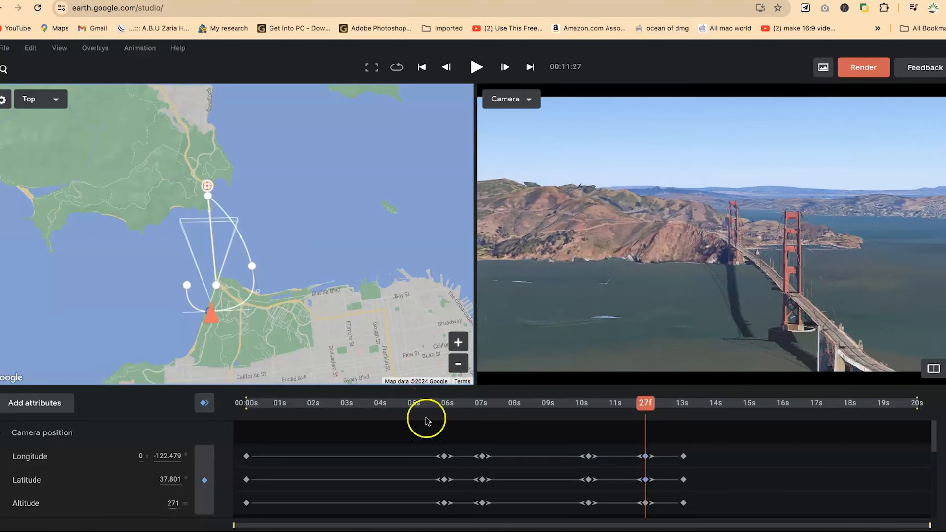
pyautogui.moveTo(646, 401); pyautogui.dragTo(632, 428)
pyautogui.moveTo(642, 427); pyautogui.dragTo(684, 433)
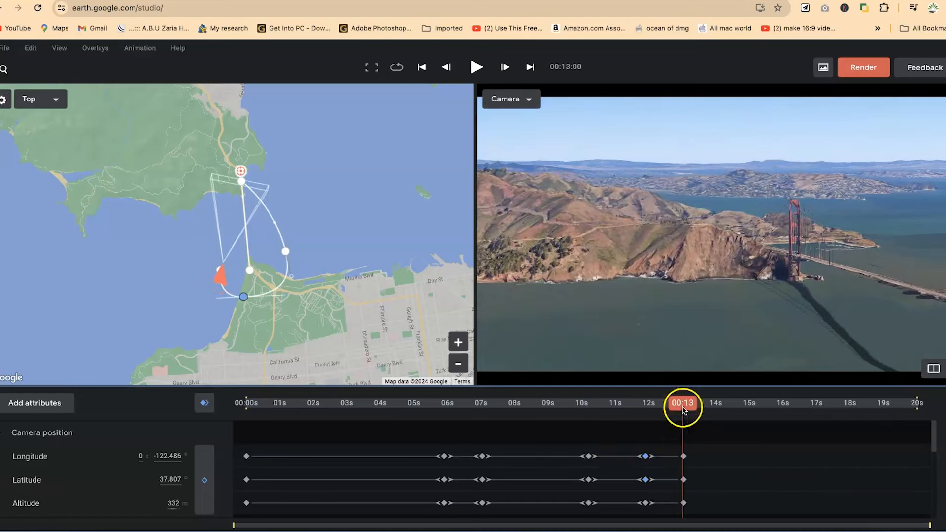
# - At 00:20:00, position the camera by the bridge's southern approach at about 80 m altitude, facing the tower, and record a keyframe
pyautogui.moveTo(682, 403); pyautogui.dragTo(919, 404)
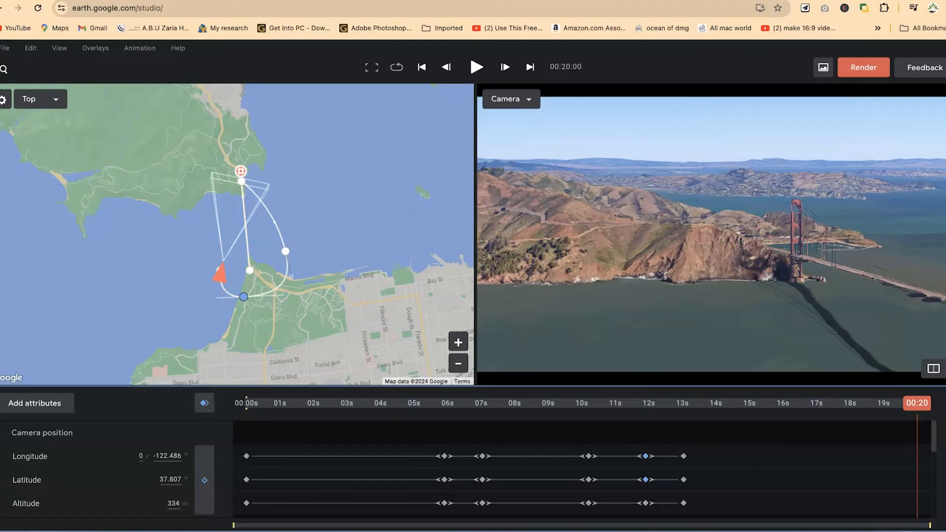
pyautogui.moveTo(729, 223); pyautogui.dragTo(698, 308)
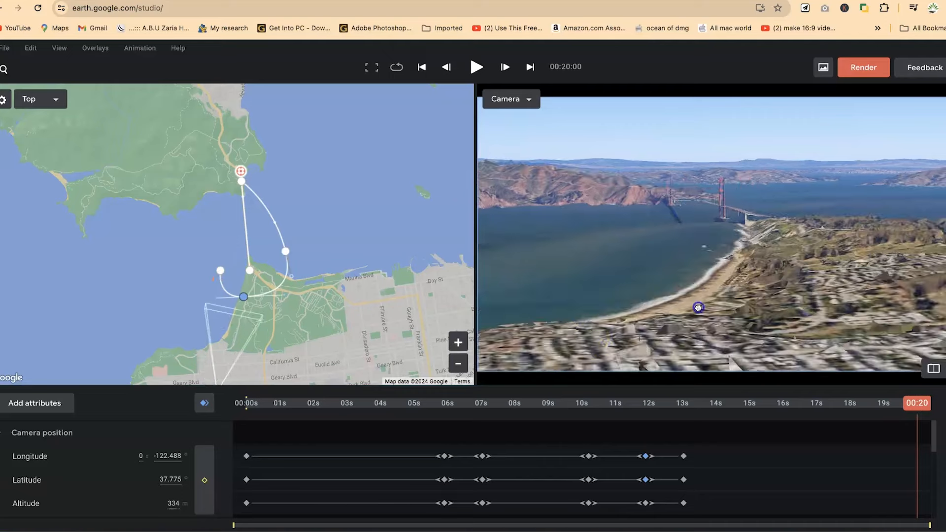
pyautogui.moveTo(651, 250); pyautogui.dragTo(745, 247)
pyautogui.scroll(5, 745, 247)
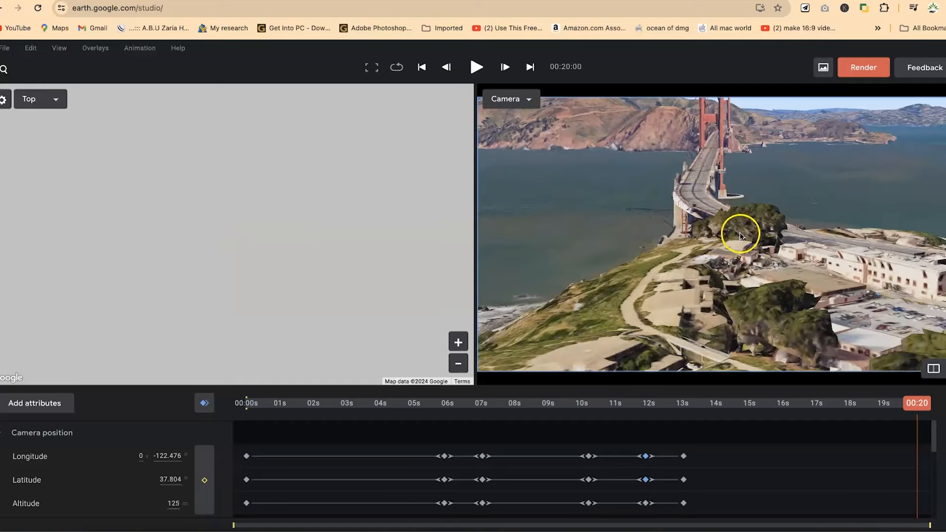
pyautogui.scroll(1, 705, 214)
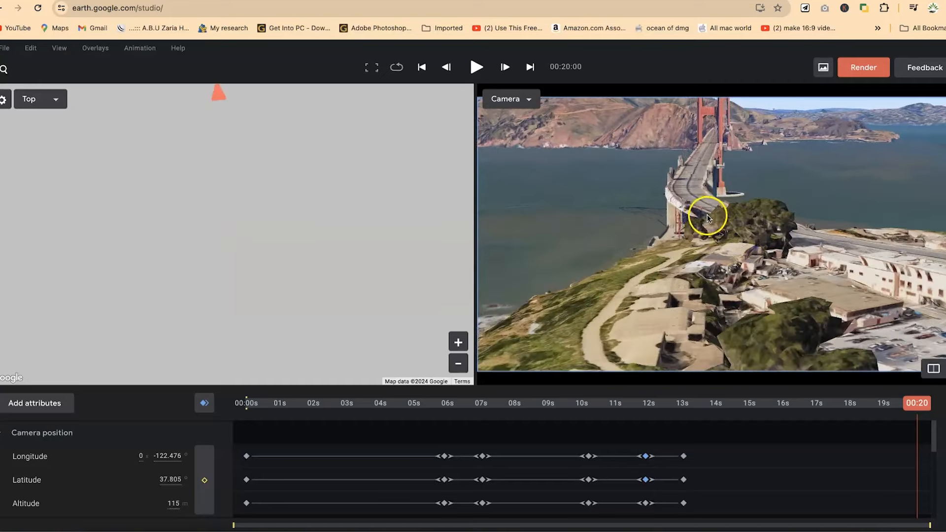
pyautogui.scroll(3, 706, 217)
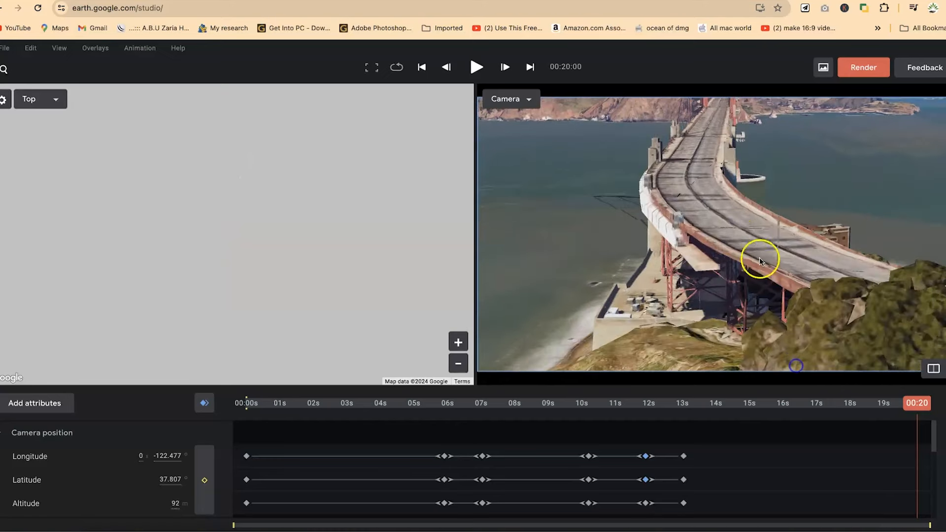
pyautogui.moveTo(752, 227)
pyautogui.mouseDown()
pyautogui.moveTo(764, 214)
pyautogui.moveTo(758, 197)
pyautogui.moveTo(753, 208)
pyautogui.mouseUp()
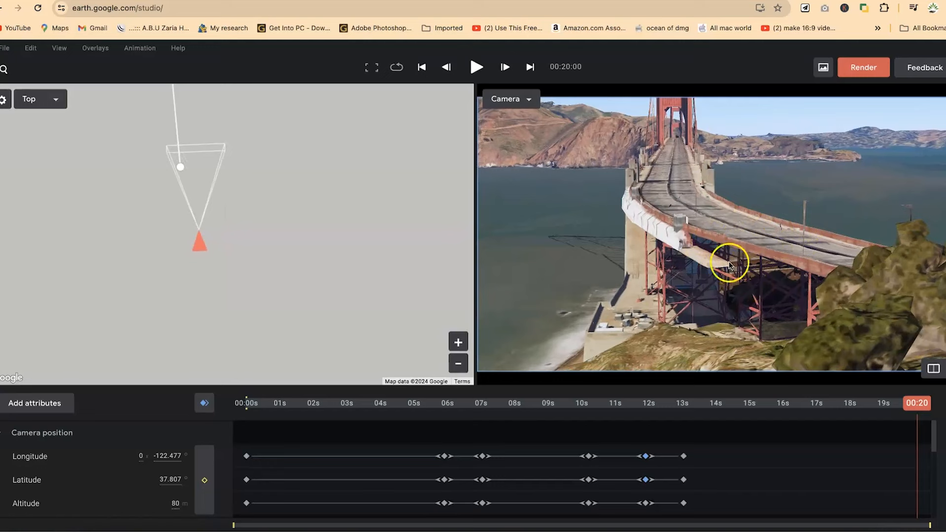
pyautogui.click(204, 407)
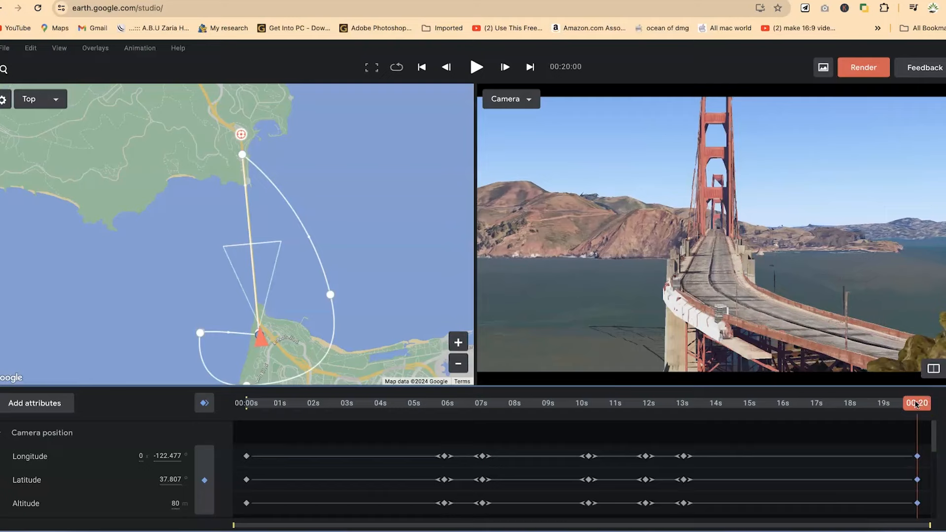
# - Play the whole fly-over animation from 00:00:00 to review the camera movement
pyautogui.moveTo(915, 404); pyautogui.dragTo(246, 404)
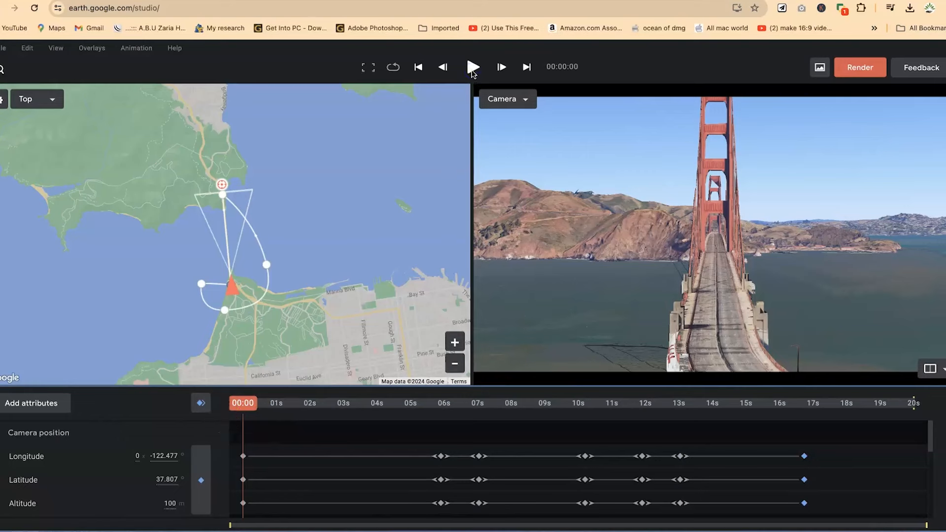
pyautogui.click(472, 69)
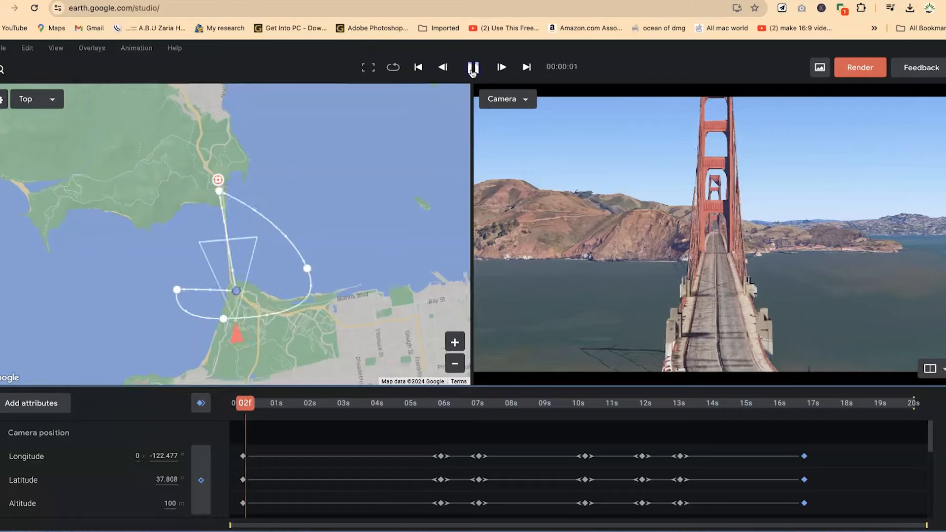
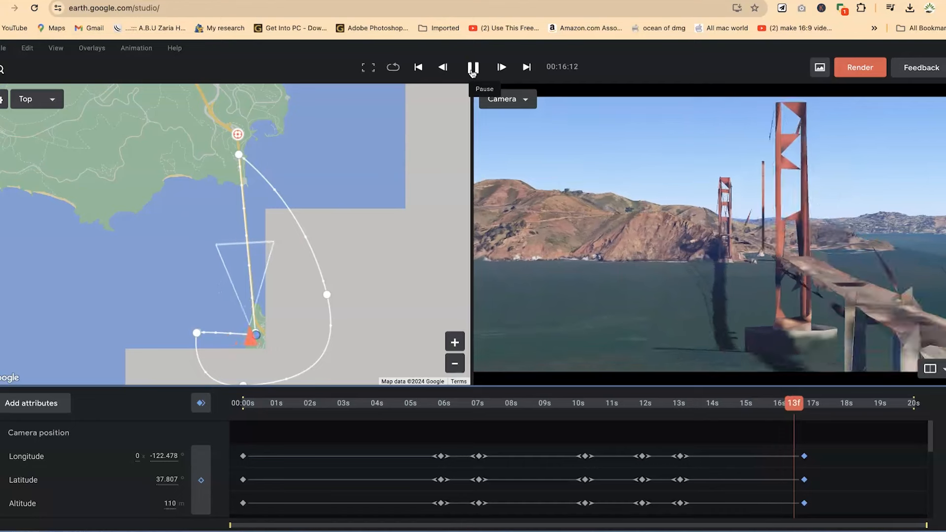
pyautogui.click(472, 69)
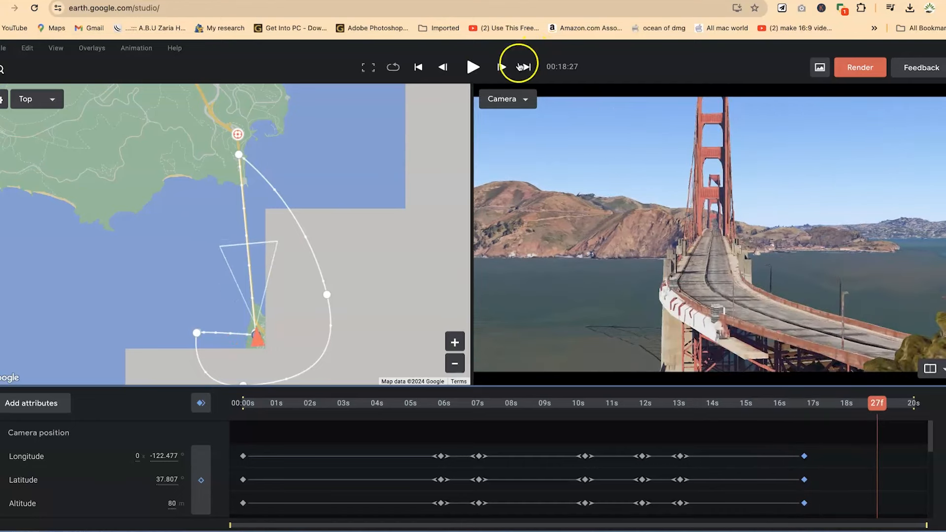
# - Scrub the timeline from the start to 00:07:08 and examine the camera position, target influence and rotation keyframes
pyautogui.moveTo(886, 402); pyautogui.dragTo(25, 372)
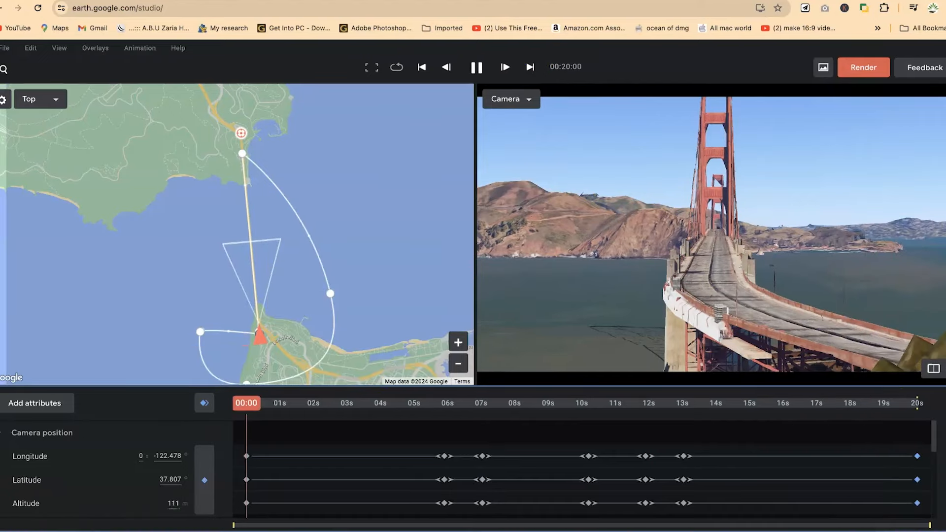
pyautogui.moveTo(265, 405); pyautogui.dragTo(487, 438)
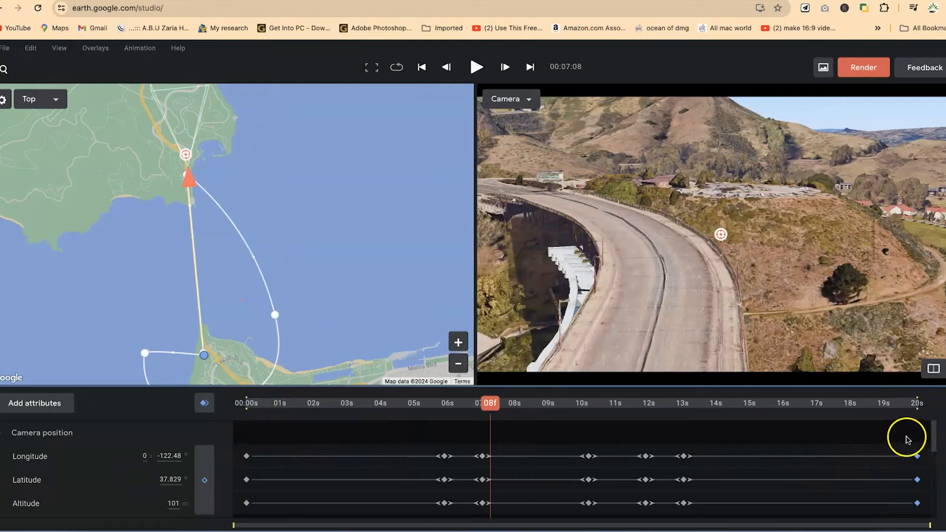
pyautogui.scroll(-4, 933, 484)
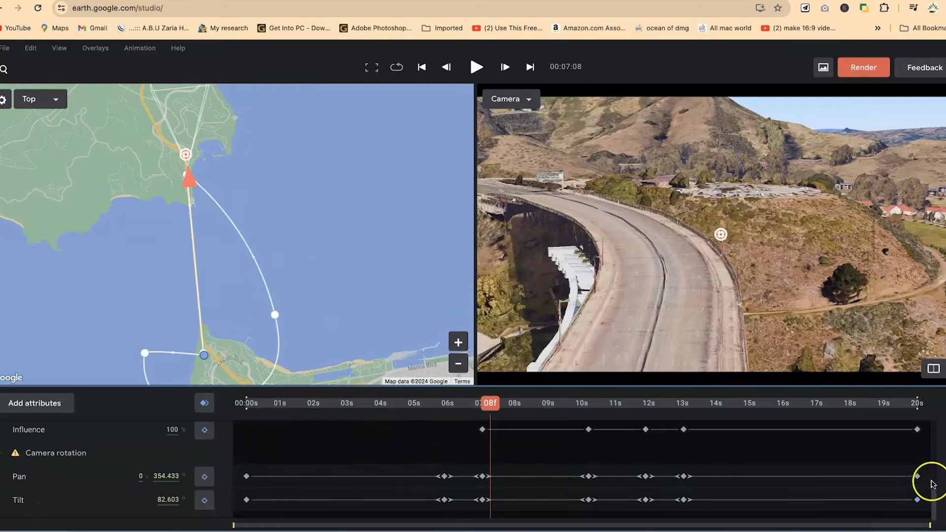
pyautogui.scroll(4, 917, 493)
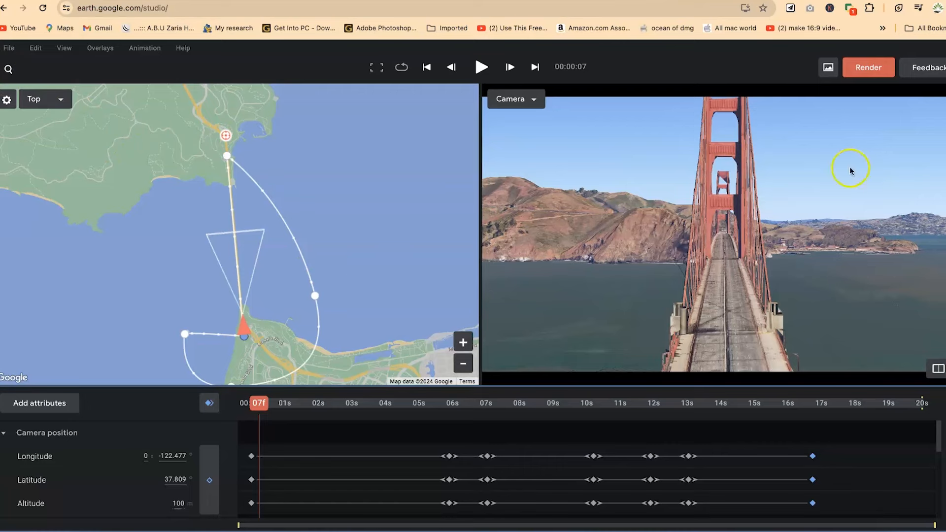
pyautogui.click(8, 50)
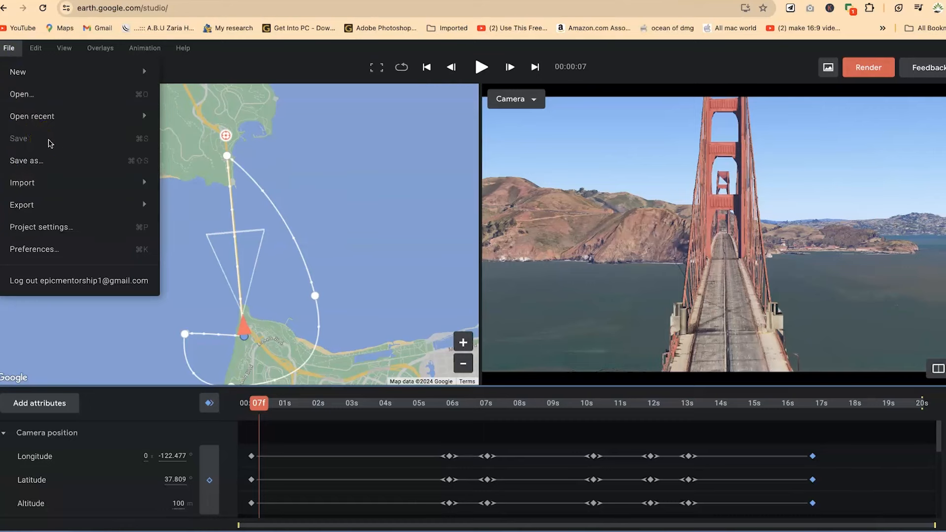
pyautogui.click(49, 169)
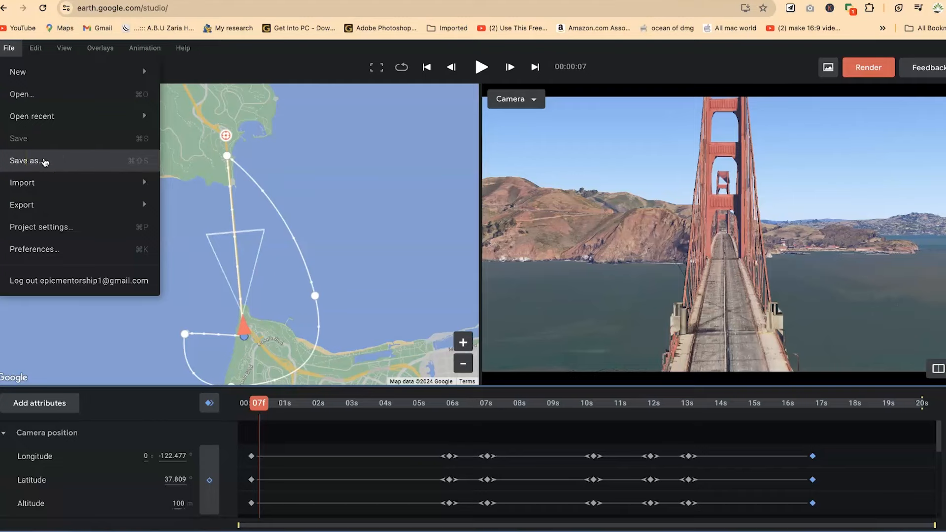
pyautogui.click(44, 162)
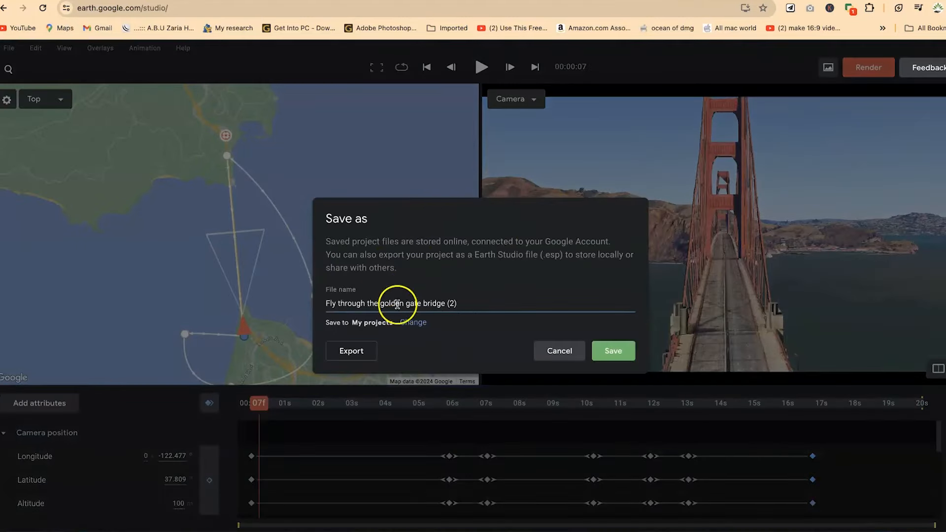
pyautogui.tripleClick(464, 305)
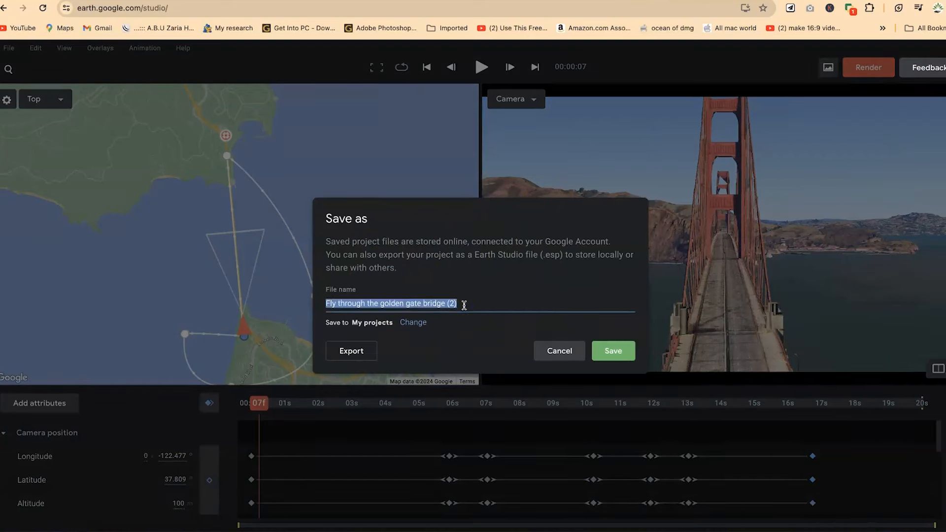
pyautogui.write('The bridge animation')
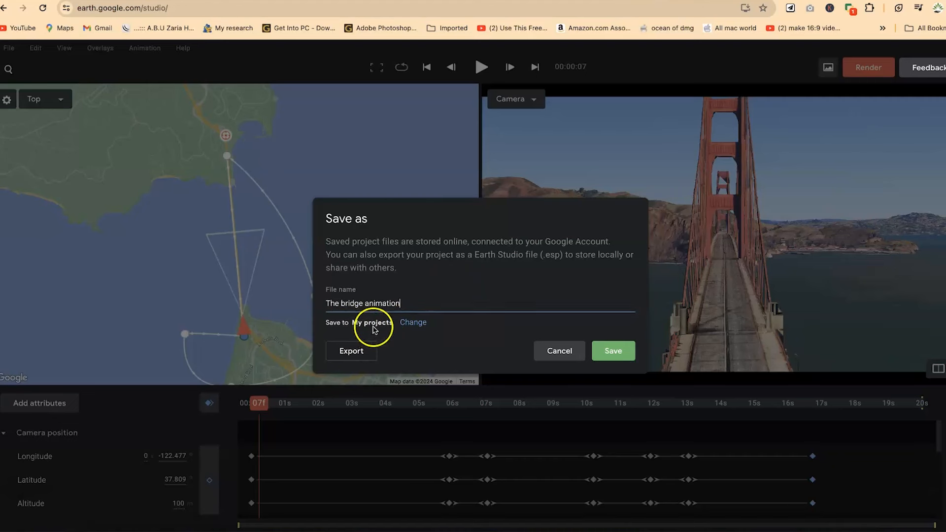
pyautogui.click(422, 323)
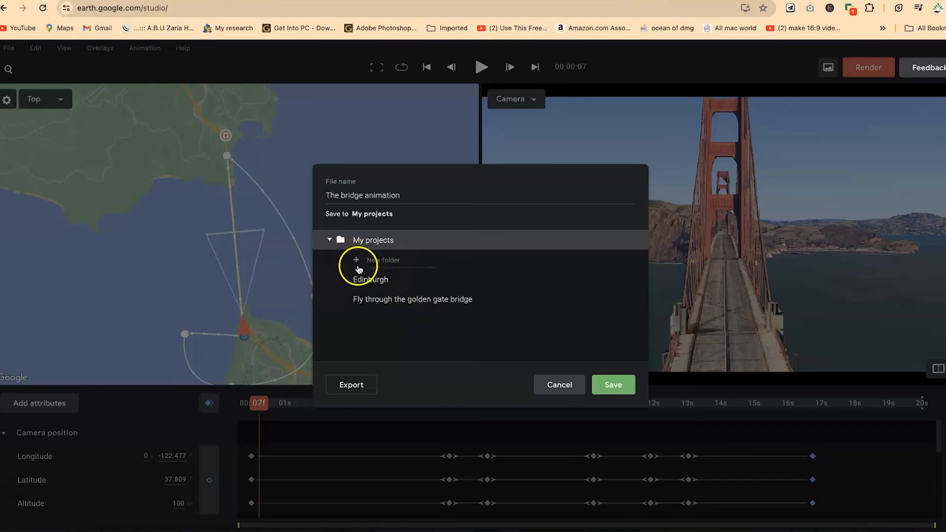
pyautogui.click(368, 281)
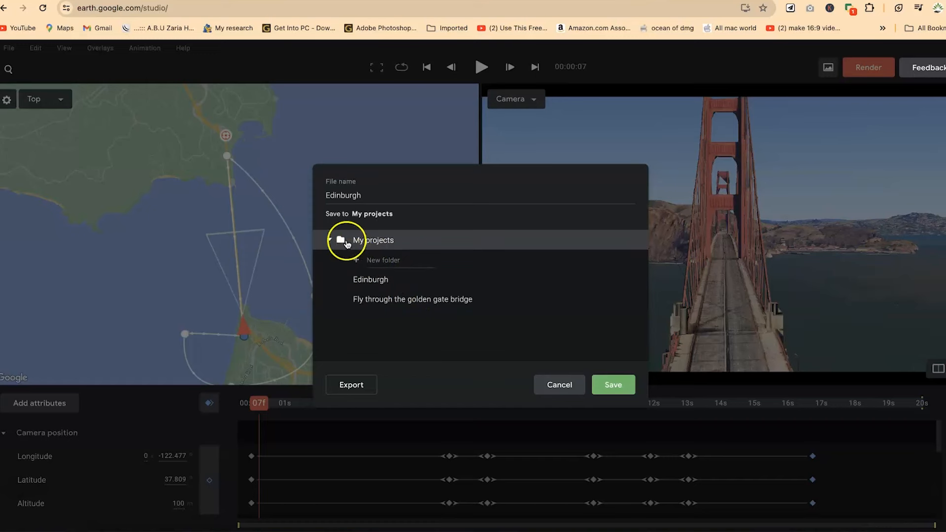
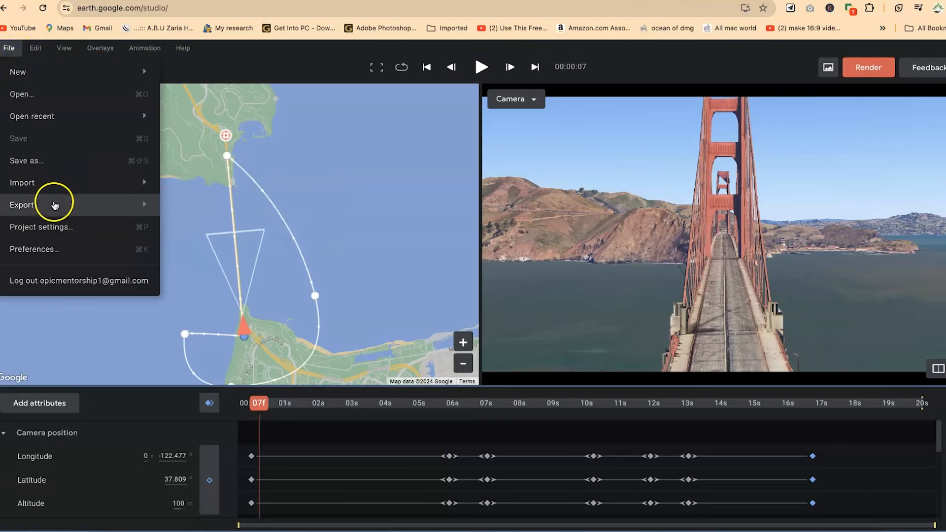
# - Export the project locally as "Fly through the golden gate bridge.esp" and show the file in its download folder
pyautogui.moveTo(57, 205)
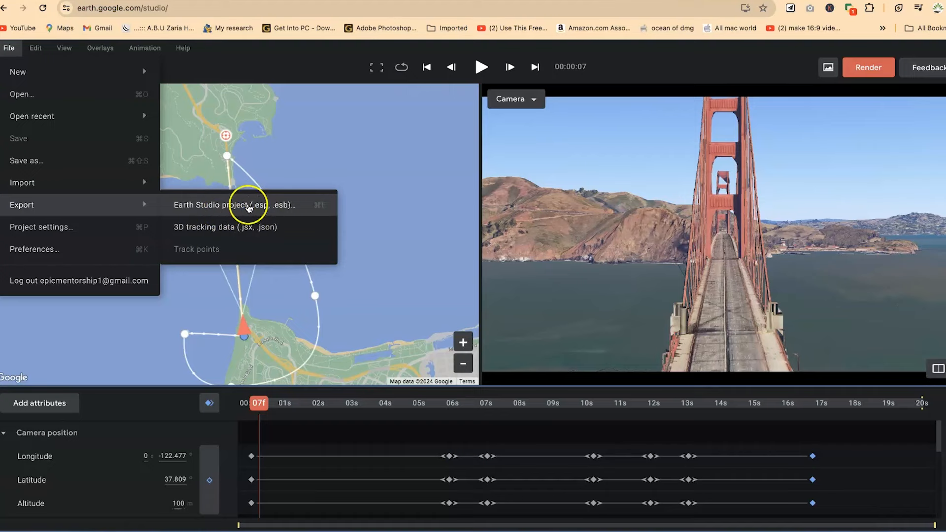
pyautogui.click(249, 205)
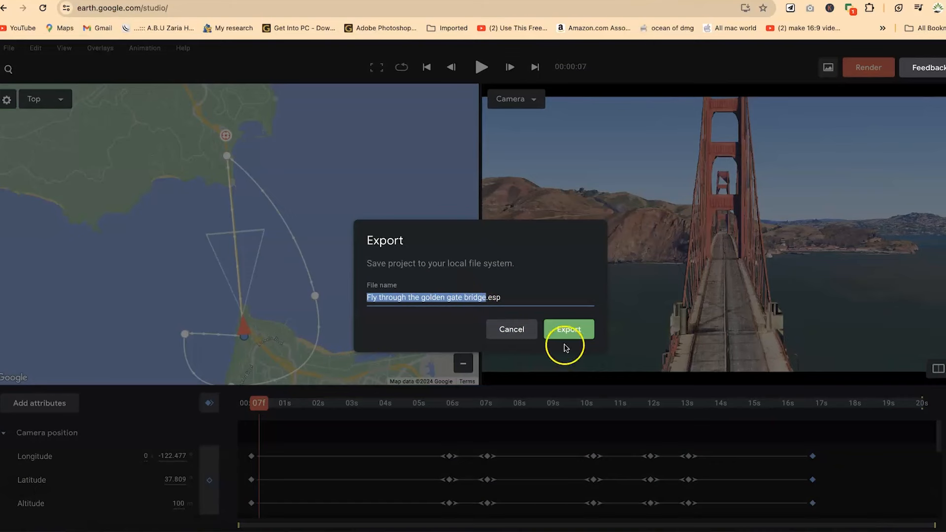
pyautogui.click(559, 328)
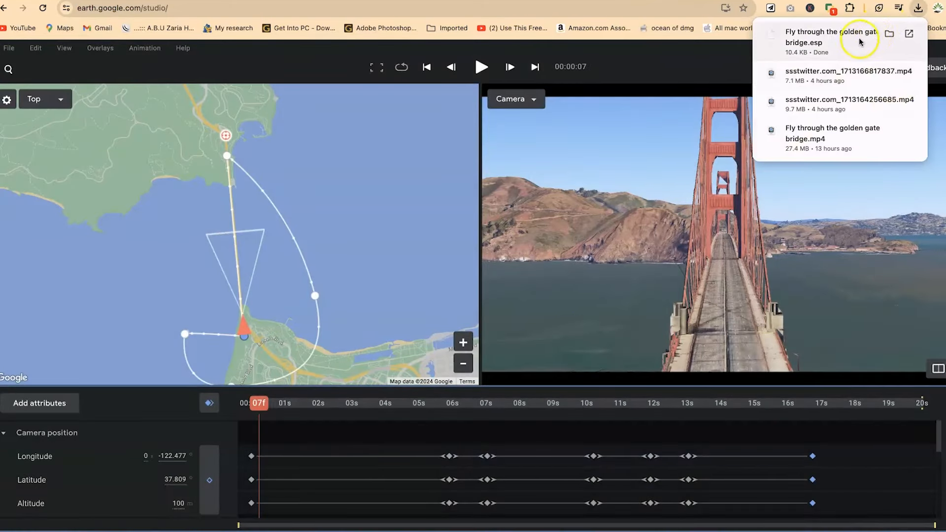
pyautogui.click(888, 37)
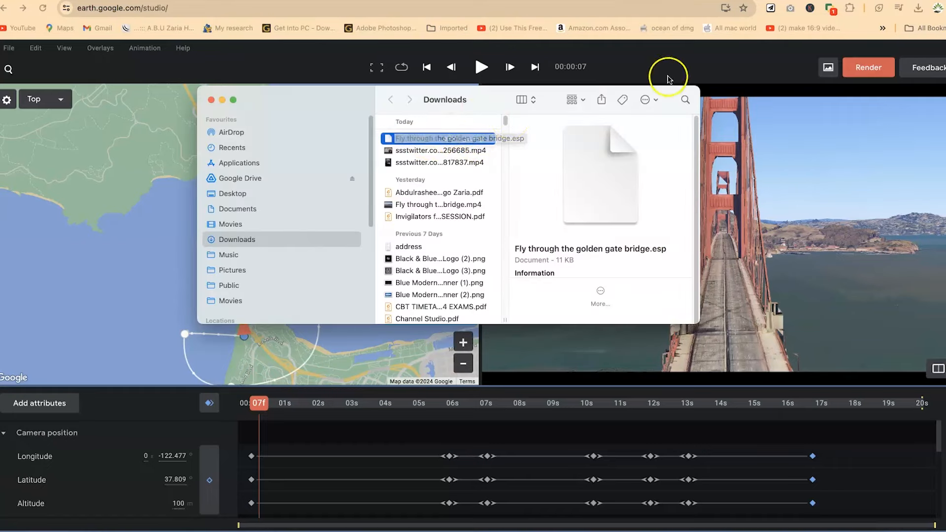
# - Open earth.google.com/studio/ in a new browser tab
pyautogui.click(909, 1)
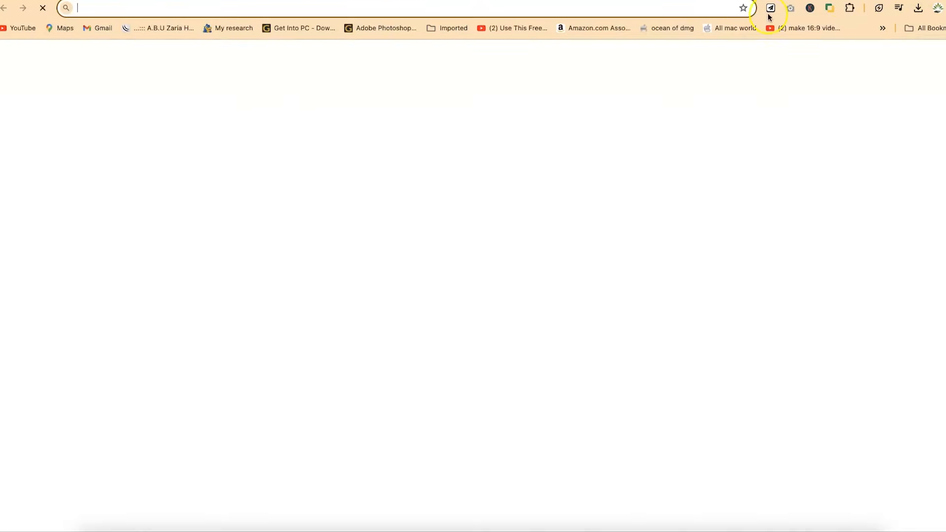
pyautogui.write('earth.google.com/studio/')
pyautogui.press('Return')
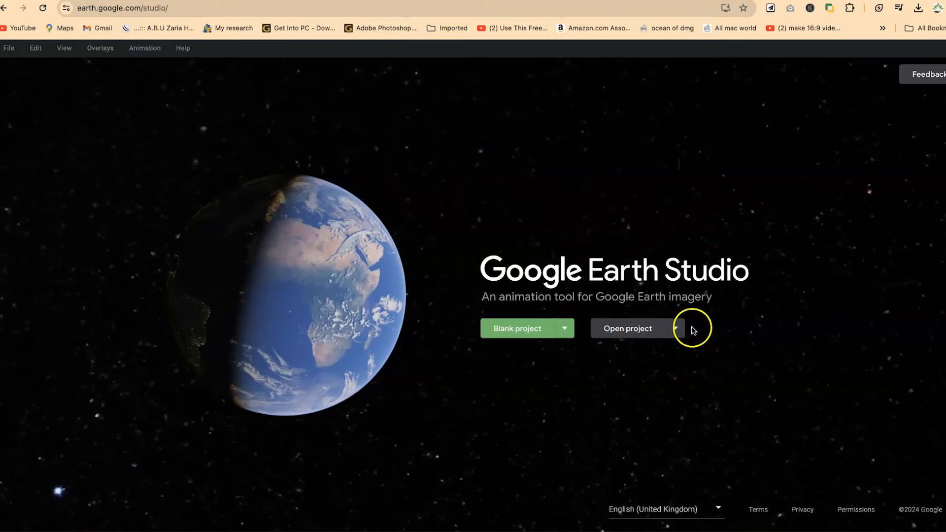
# - Import the project file "Fly through the golden gate bridge.esp" from the Downloads folder
pyautogui.click(674, 328)
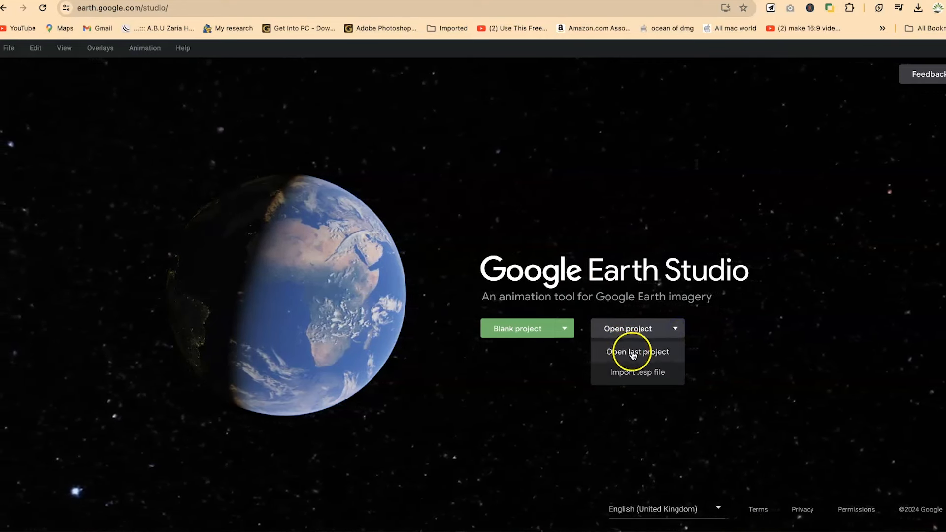
pyautogui.click(644, 377)
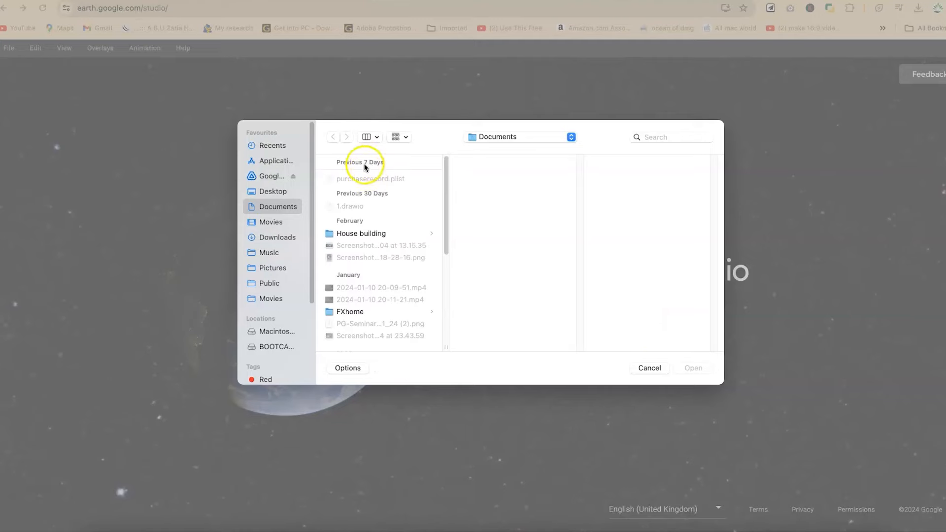
pyautogui.click(270, 236)
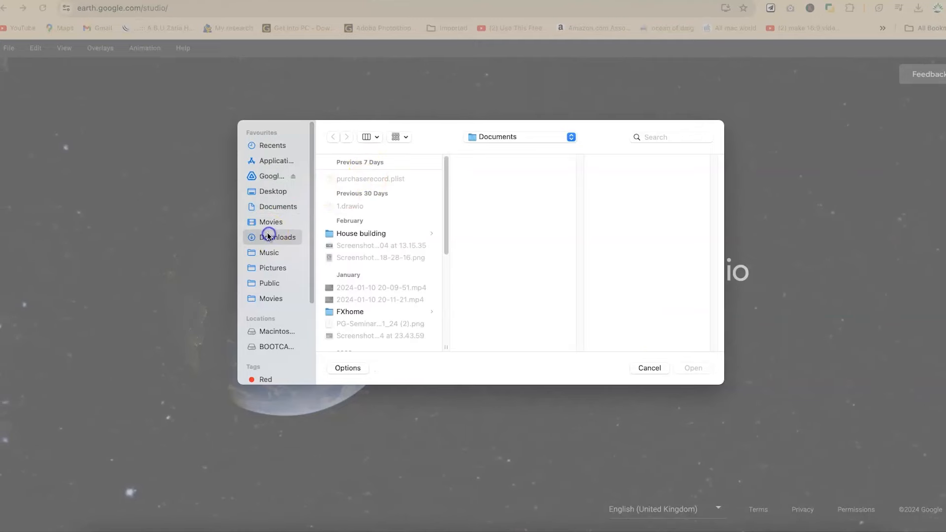
pyautogui.click(362, 178)
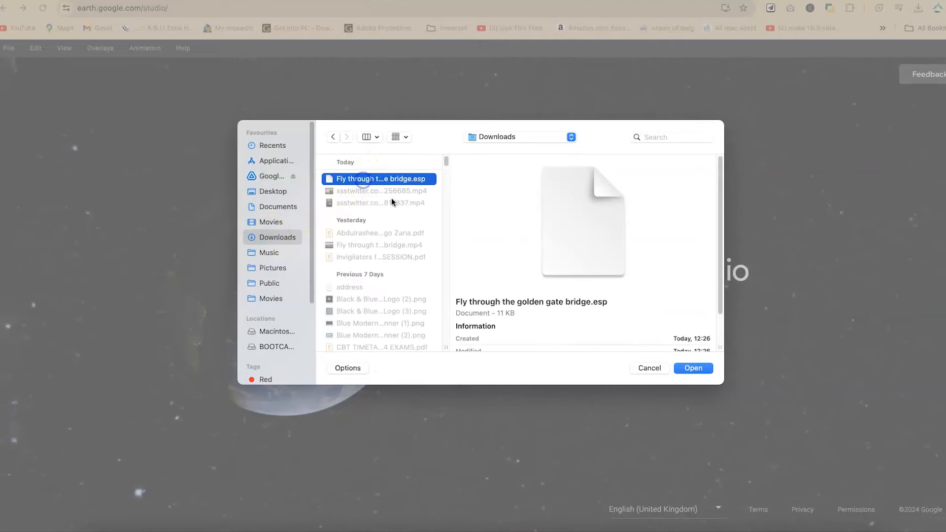
pyautogui.click(695, 368)
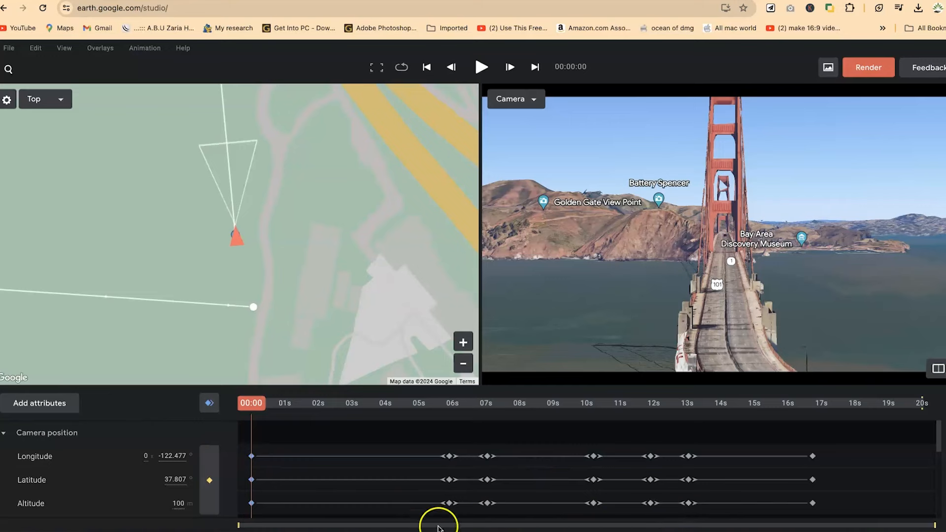
# - Scrub through the imported project's timeline and play the animation from the start to review the fly-over
pyautogui.moveTo(274, 406); pyautogui.dragTo(784, 427)
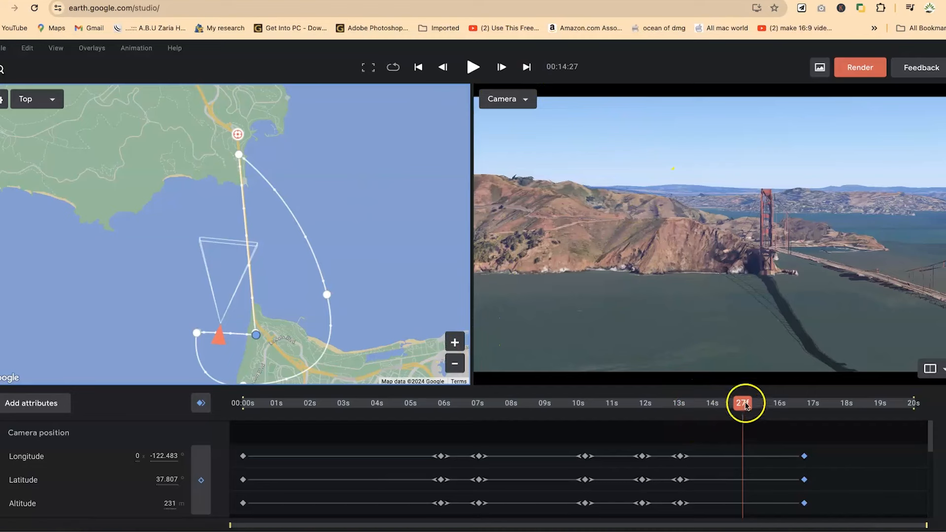
pyautogui.moveTo(743, 402); pyautogui.dragTo(169, 392)
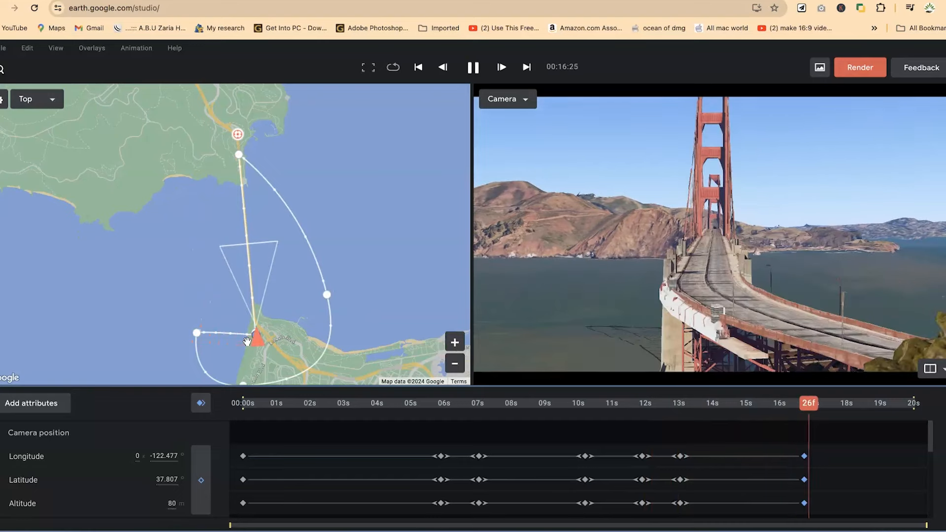
pyautogui.press('space')
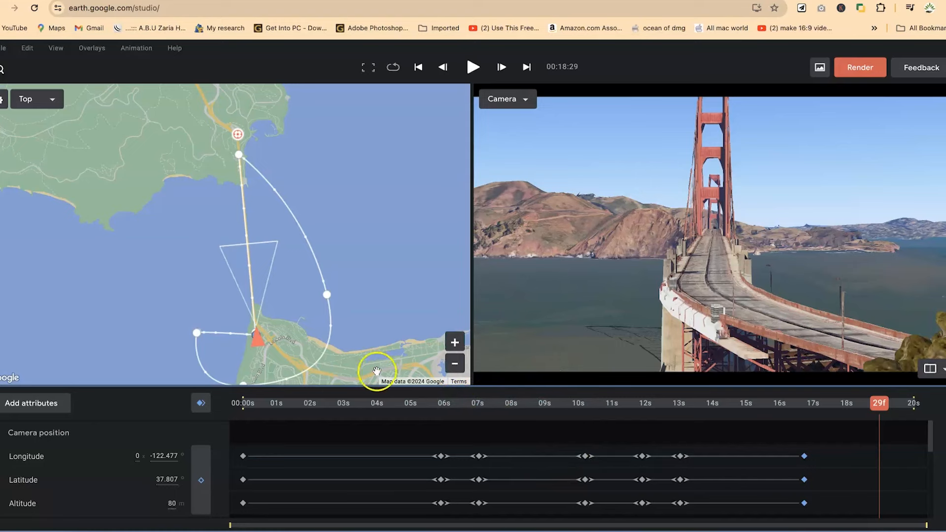
# - Open the render settings, check the list of existing cloud renders, and dismiss the video rendering notice
pyautogui.click(862, 69)
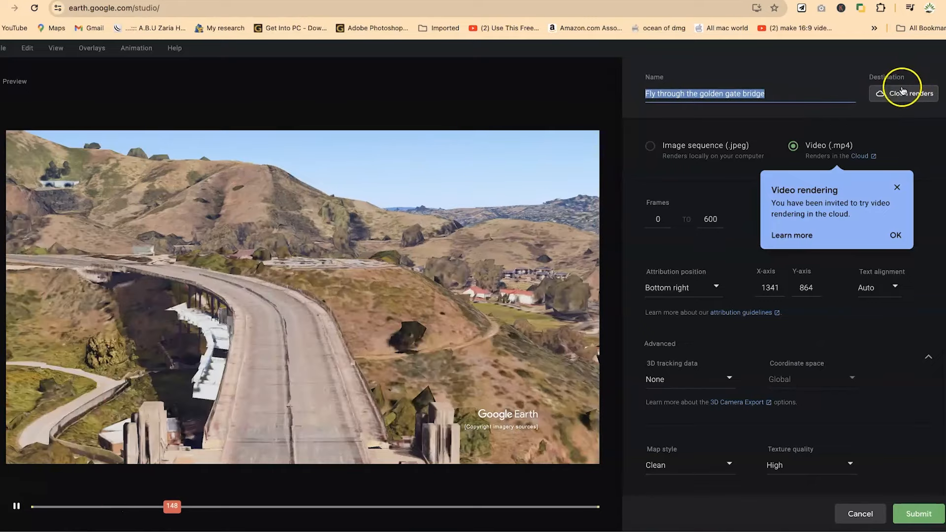
pyautogui.click(904, 91)
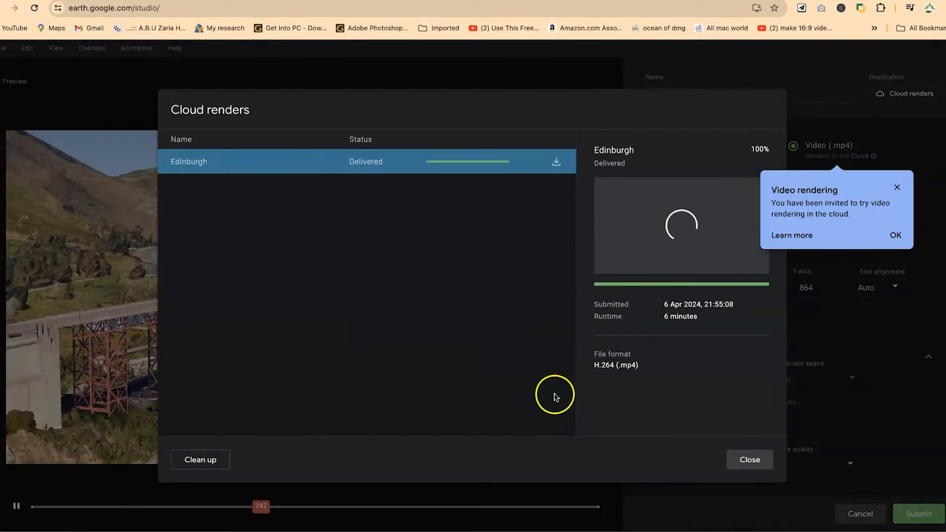
pyautogui.click(745, 464)
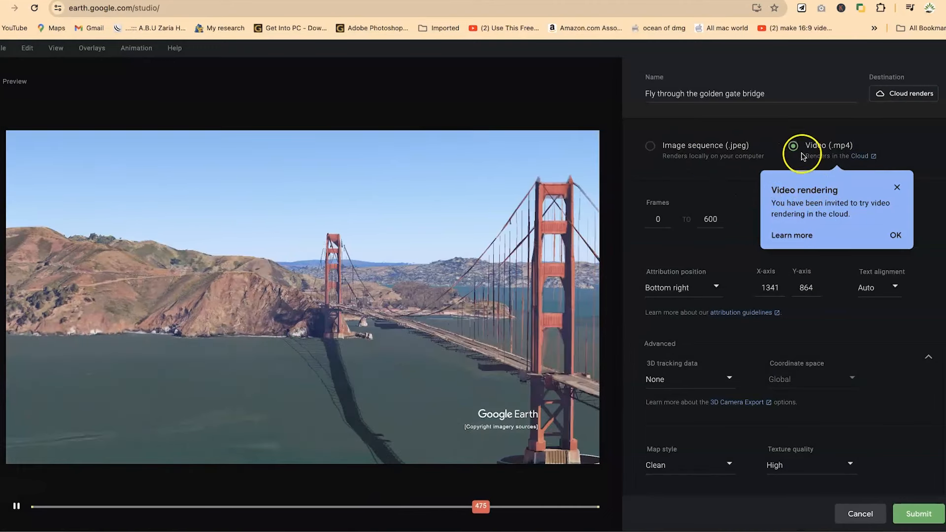
pyautogui.click(897, 237)
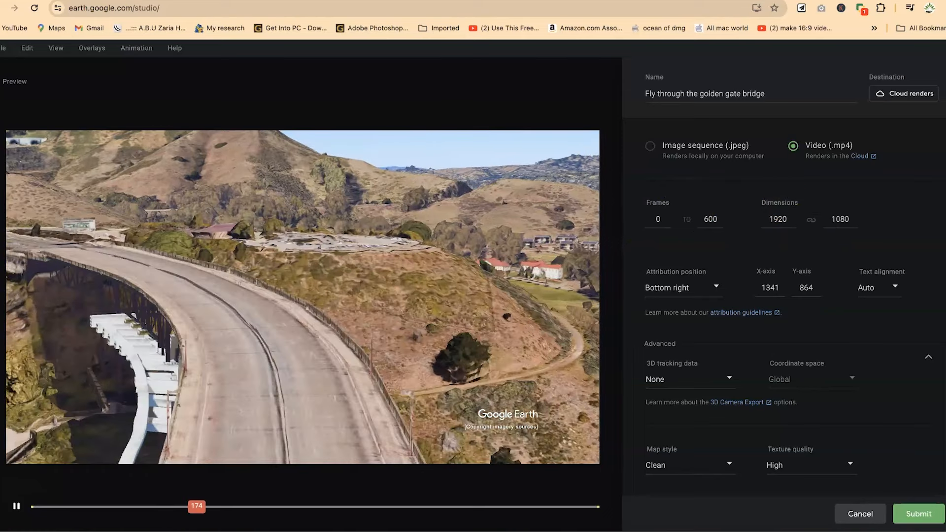
# - Pause the render preview and move the Google Earth attribution closer to the frame's lower-right corner, at about X 1497, Y 922
pyautogui.click(17, 506)
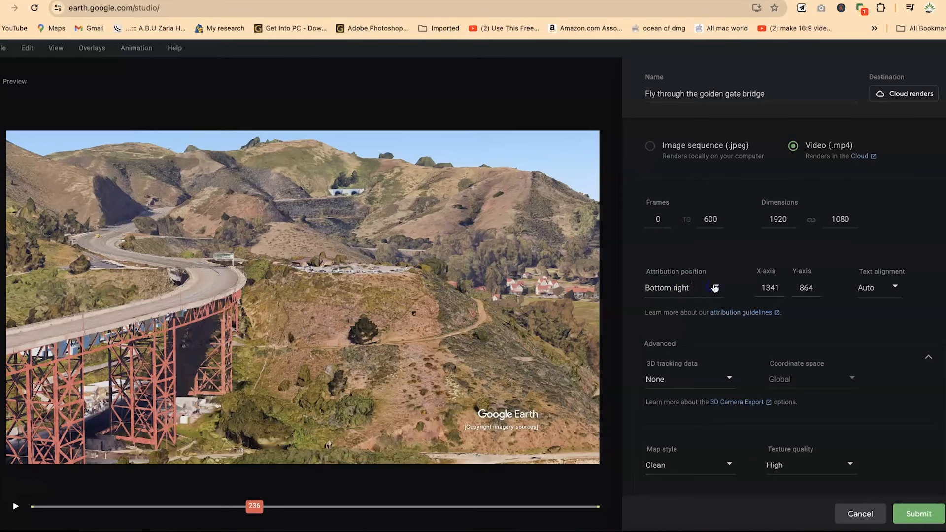
pyautogui.click(704, 302)
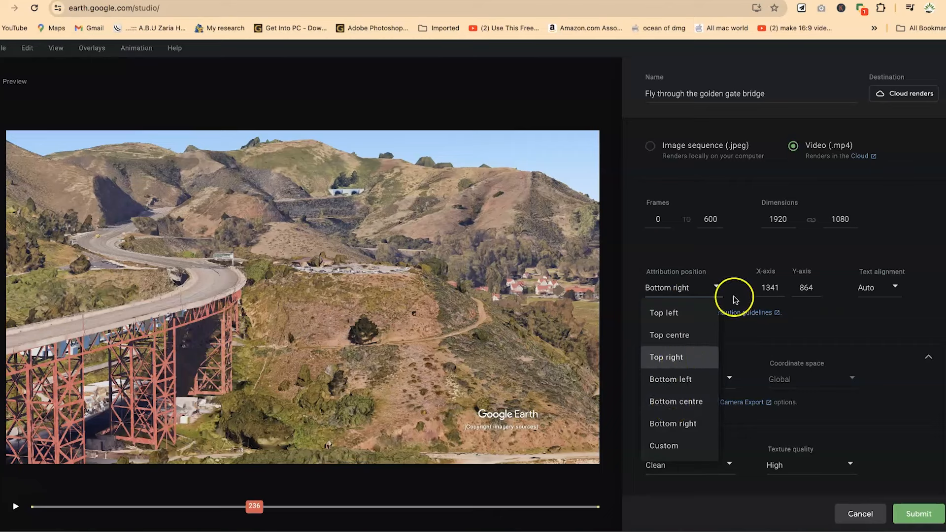
pyautogui.moveTo(510, 421); pyautogui.dragTo(550, 445)
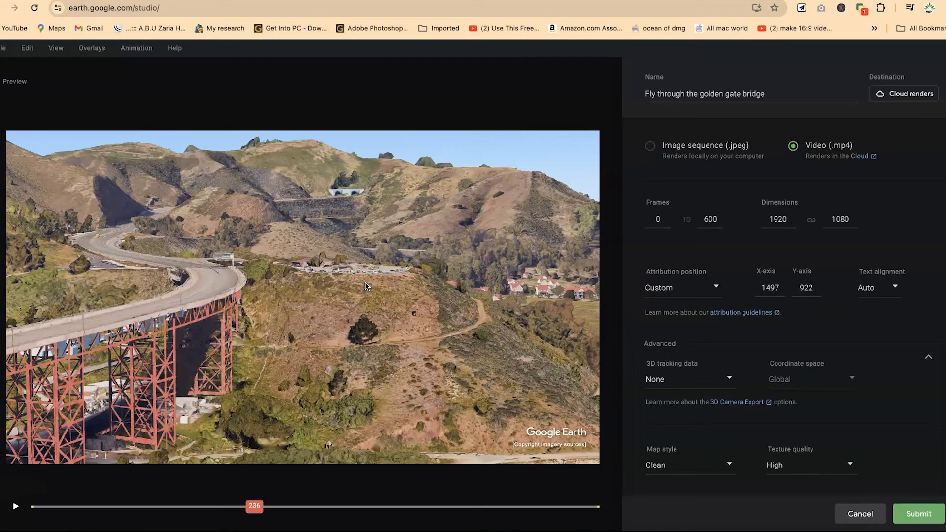
pyautogui.click(541, 434)
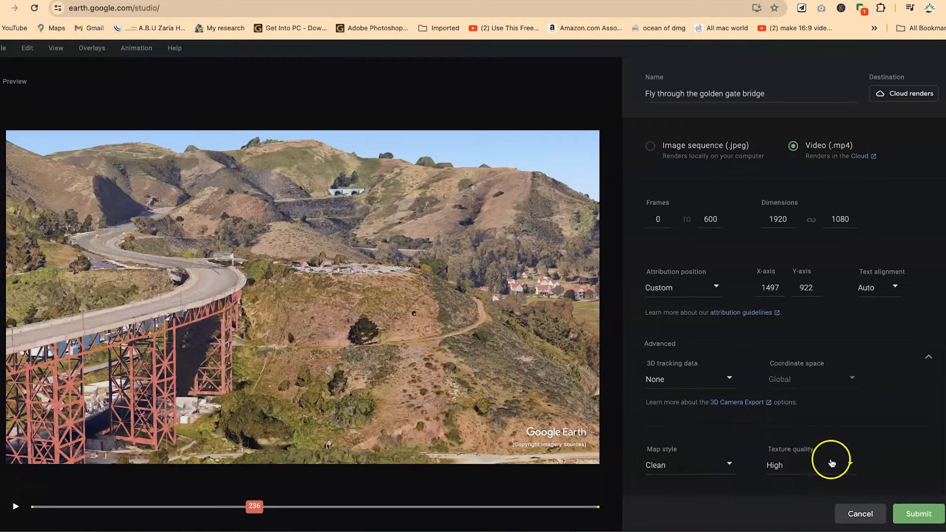
# - Review the render settings and submit frames 0 to 600 as a 1920 x 1080 .mp4 cloud render
pyautogui.scroll(-1, 810, 460)
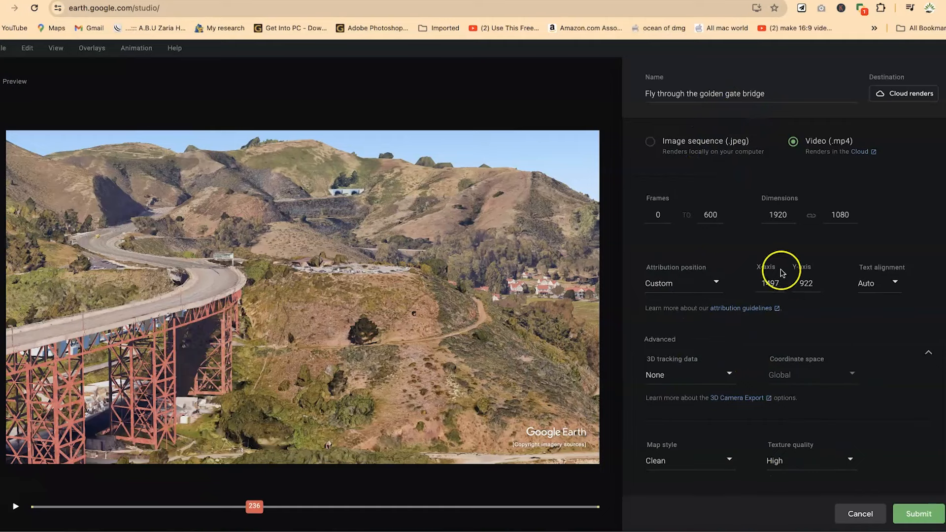
pyautogui.scroll(1, 713, 197)
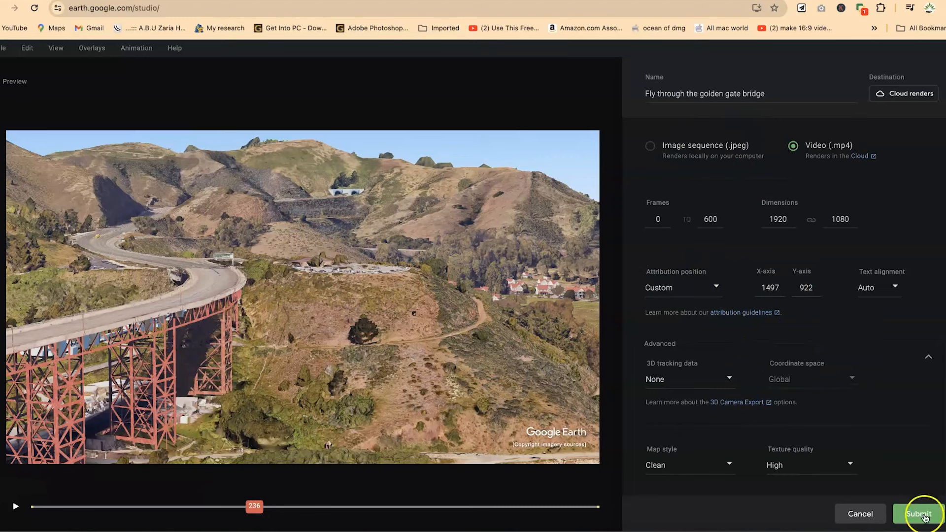
pyautogui.click(921, 518)
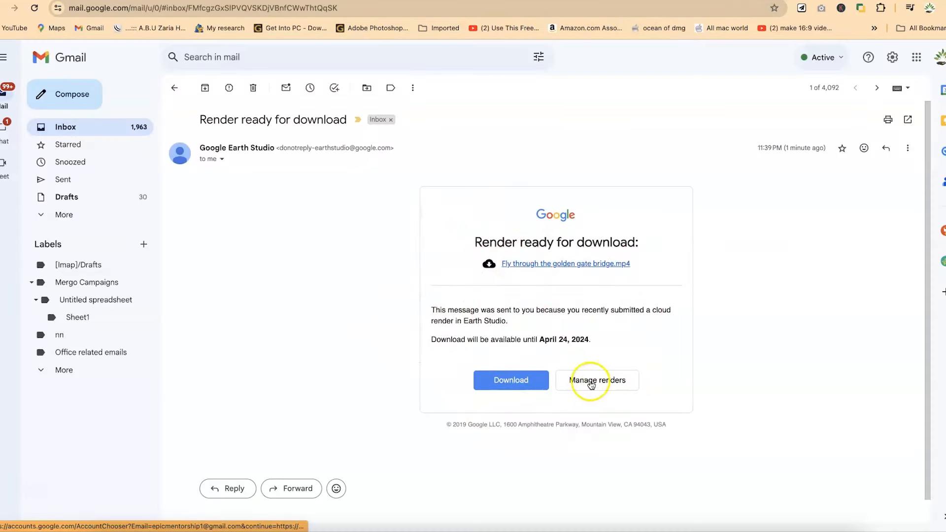
# - From the render-ready message in Gmail, go to the managed cloud renders and download the "Fly through the golden gate bridge" video
pyautogui.click(583, 385)
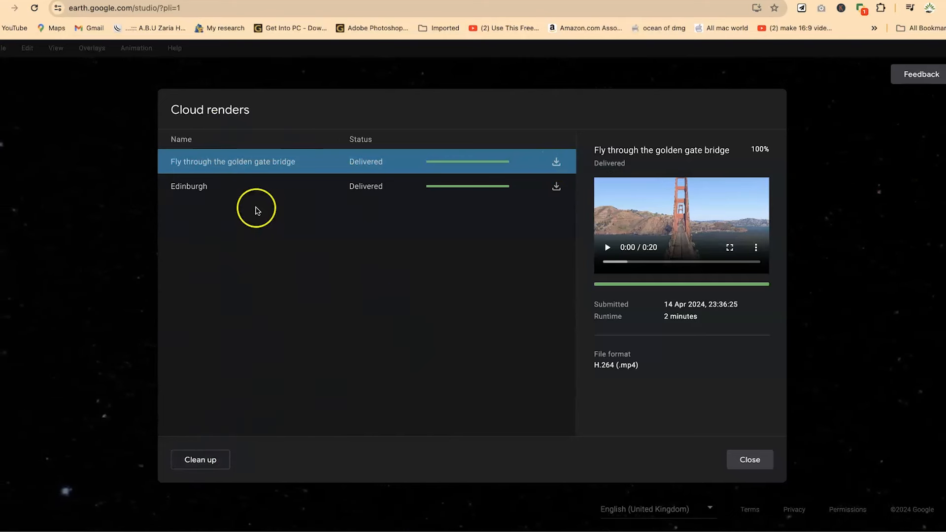
pyautogui.click(556, 163)
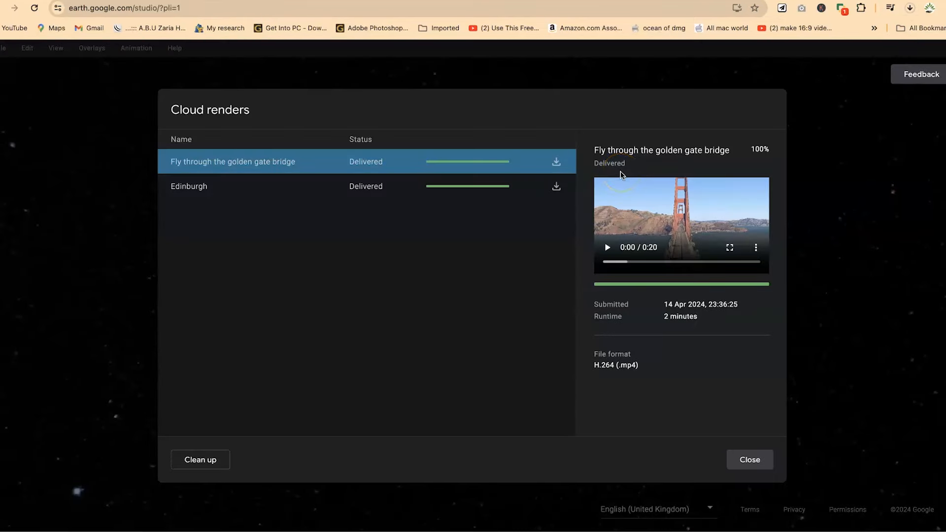
# - Show the browser's recent downloads to check the rendered bridge video
pyautogui.click(910, 9)
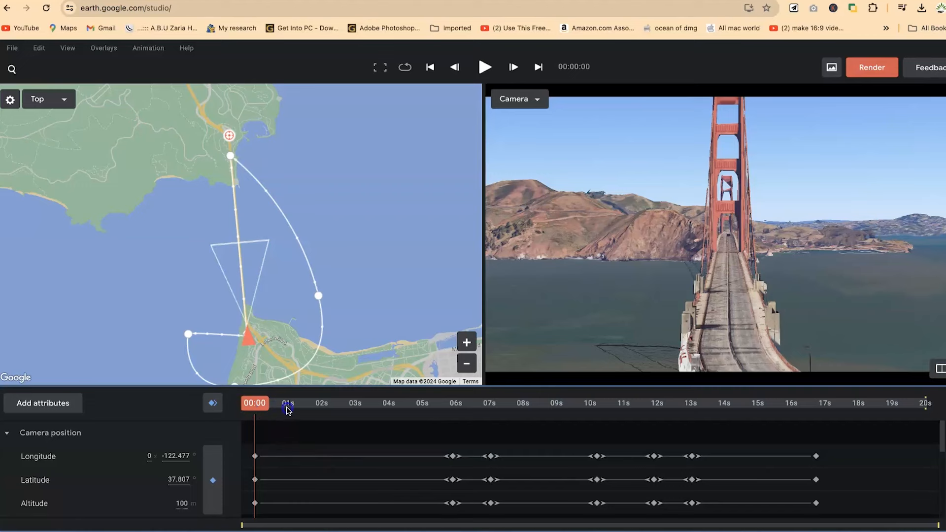
# - Move the Golden Gate animation's playhead to 00:10:07 and add the Time of day attribute
pyautogui.moveTo(250, 405)
pyautogui.mouseDown()
pyautogui.moveTo(450, 424)
pyautogui.moveTo(823, 437)
pyautogui.moveTo(597, 422)
pyautogui.moveTo(407, 430)
pyautogui.moveTo(715, 444)
pyautogui.mouseUp()
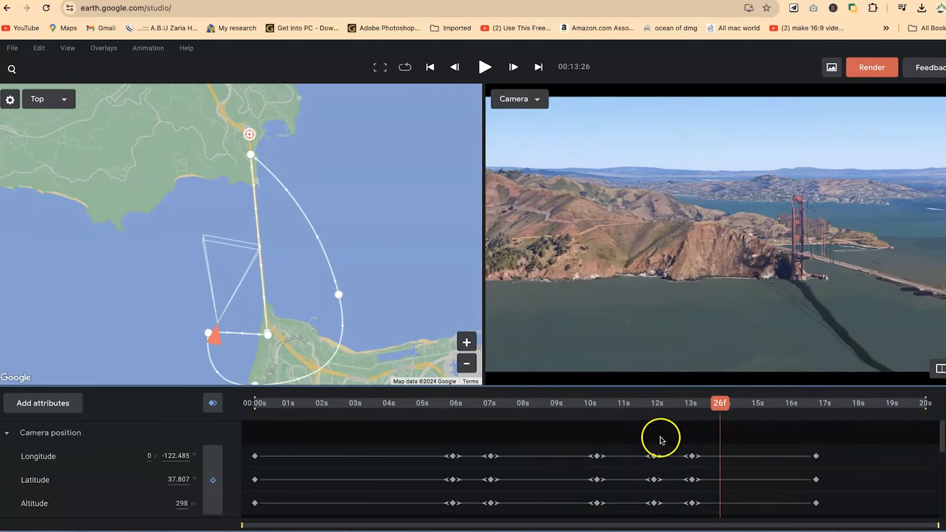
pyautogui.moveTo(719, 412); pyautogui.dragTo(601, 413)
pyautogui.click(43, 403)
pyautogui.scroll(-2, 74, 468)
pyautogui.click(13, 459)
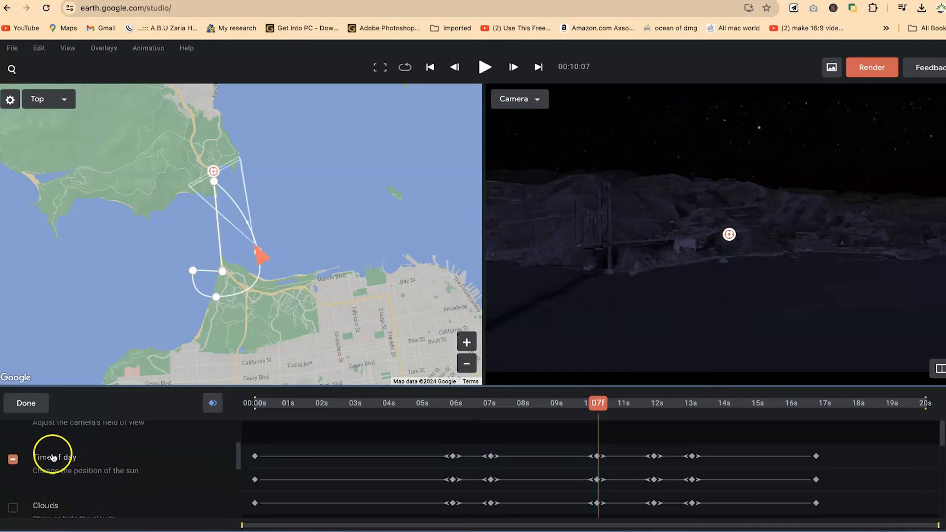
pyautogui.click(29, 403)
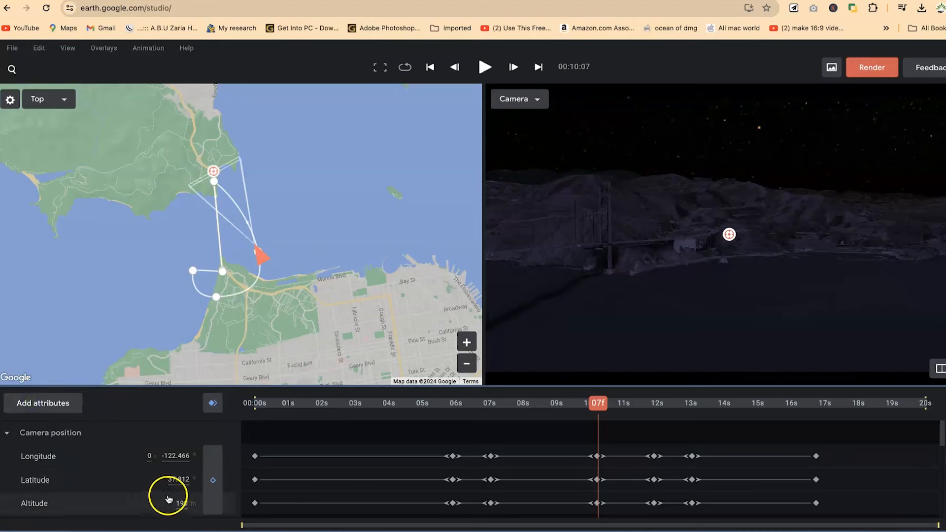
# - Set the environment time to 21:00 GMT and keyframe it at 00:10:07
pyautogui.scroll(-1, 166, 496)
pyautogui.scroll(-5, 168, 497)
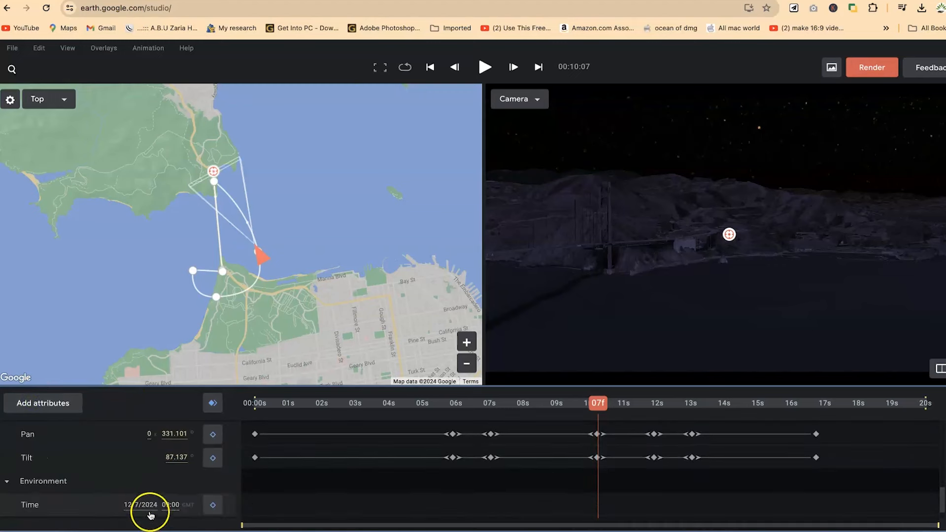
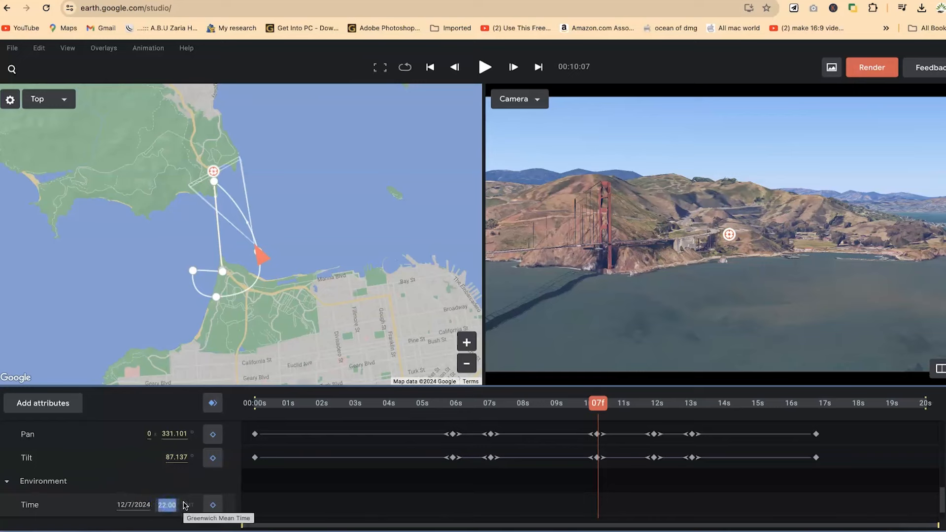
pyautogui.write('21')
pyautogui.press('Return')
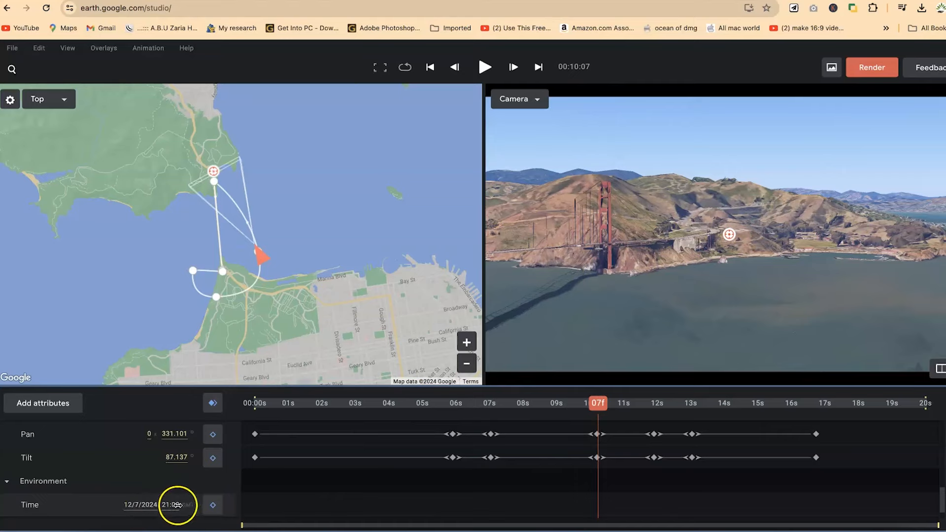
pyautogui.click(215, 505)
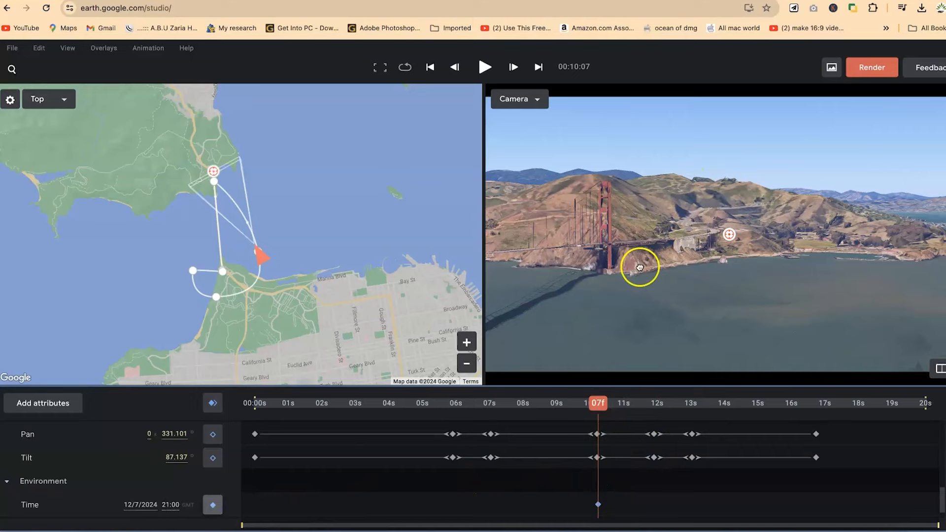
# - At 00:13:02, keyframe the environment time at hour 24, midnight GMT of 13/7/2024
pyautogui.moveTo(592, 412); pyautogui.dragTo(697, 428)
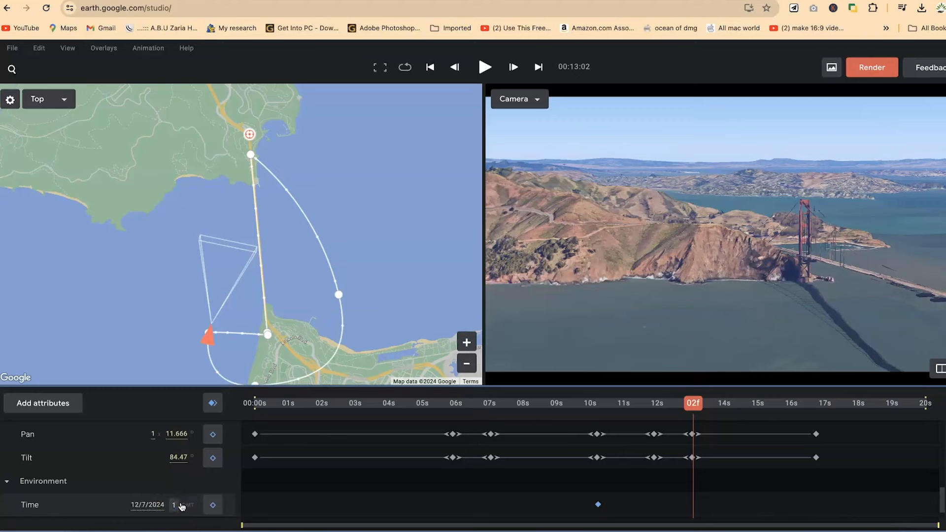
pyautogui.click(156, 467)
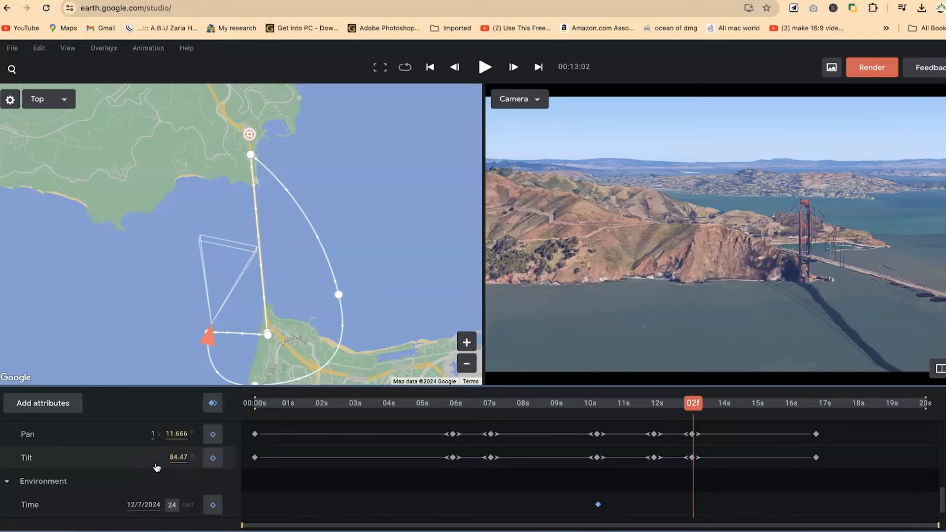
pyautogui.write('24')
pyautogui.press('Return')
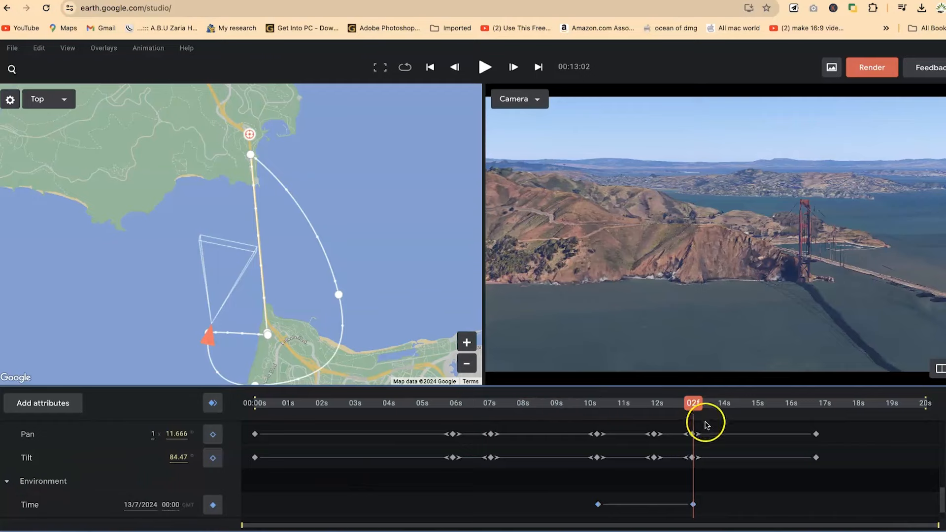
# - Keyframe the environment time at 3:00 GMT at 00:14:27 and at 06:00 GMT at 00:16:23
pyautogui.moveTo(689, 405); pyautogui.dragTo(654, 405)
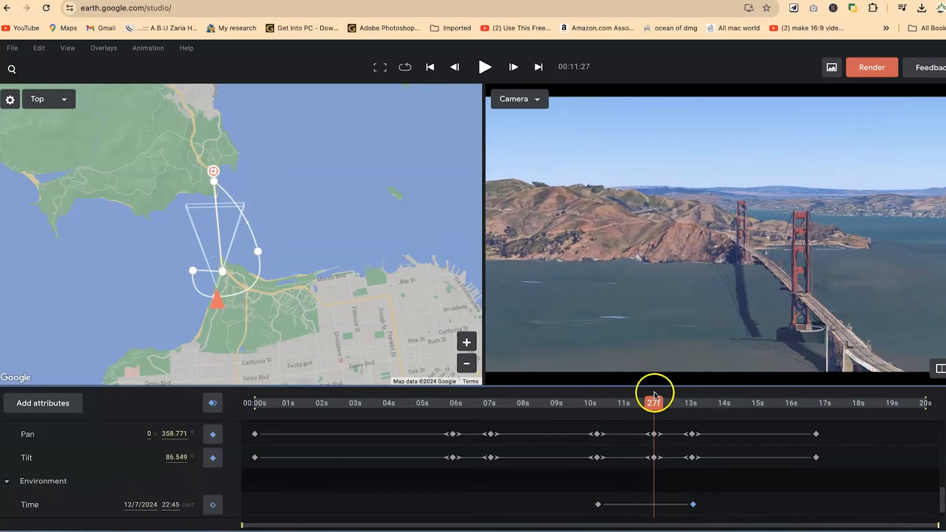
pyautogui.moveTo(665, 410); pyautogui.dragTo(755, 410)
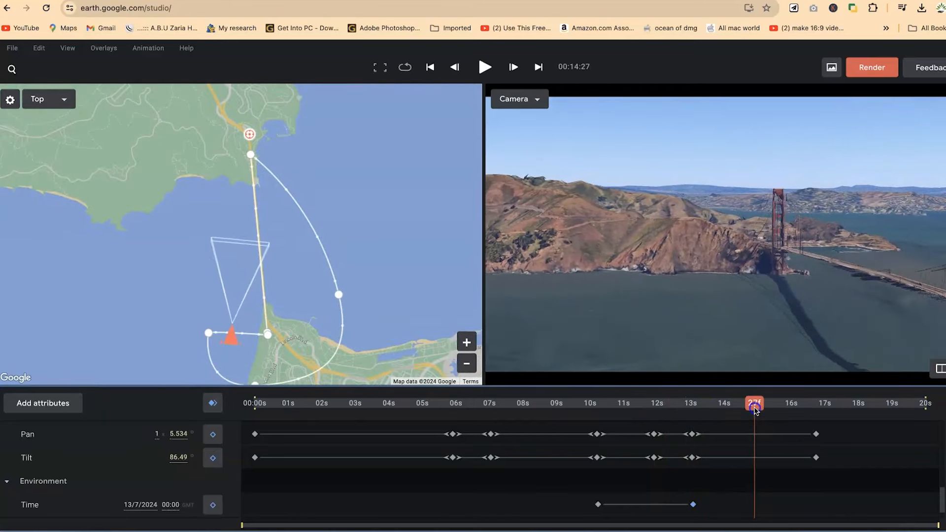
pyautogui.click(212, 504)
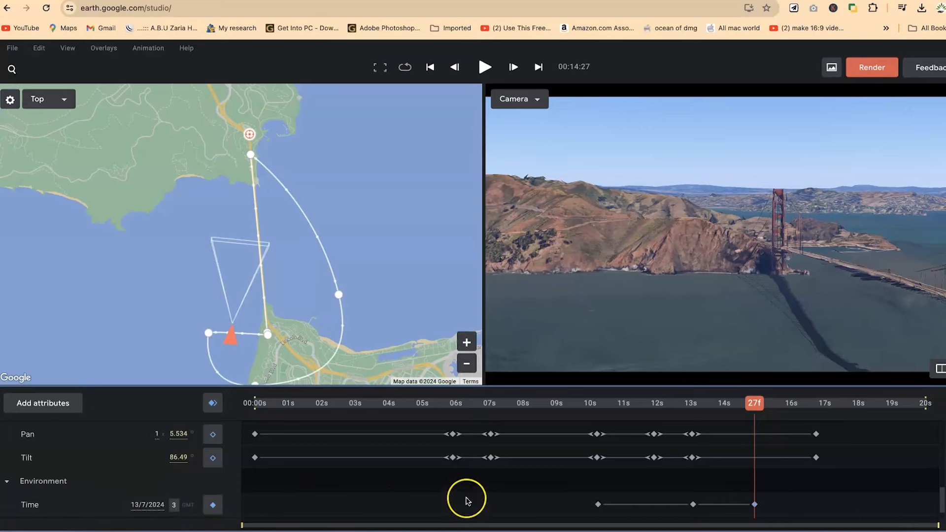
pyautogui.click(413, 495)
pyautogui.moveTo(754, 405); pyautogui.dragTo(818, 435)
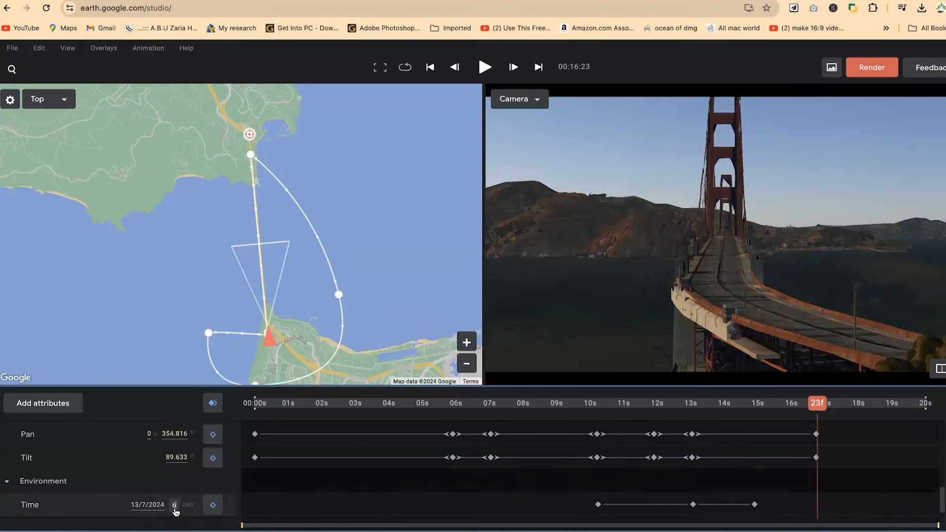
pyautogui.press('Return')
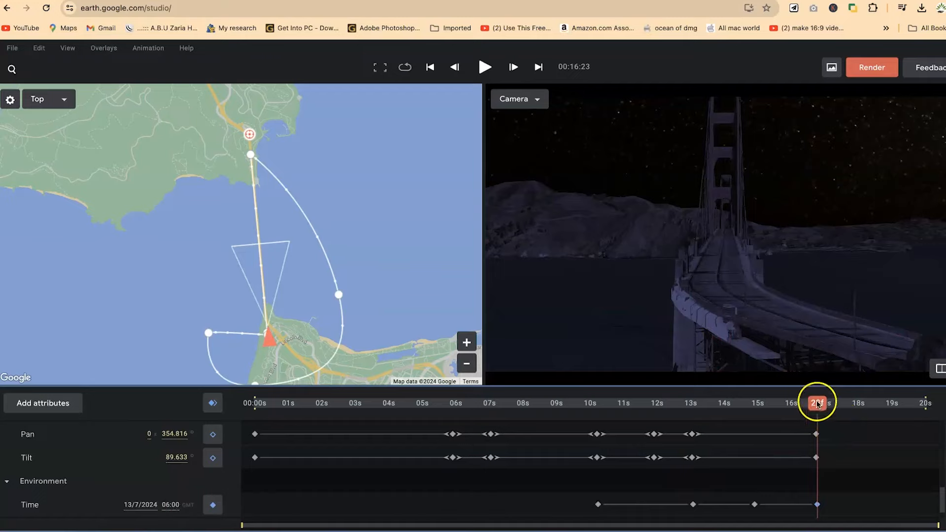
# - Play back the animation repeatedly from about 9 seconds onward to examine the day-to-night lighting change
pyautogui.moveTo(818, 408); pyautogui.dragTo(550, 413)
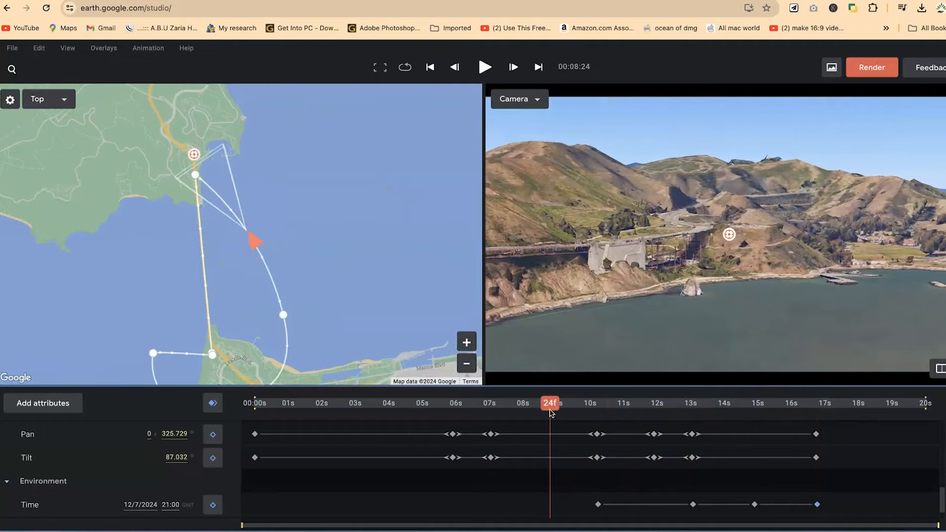
pyautogui.press('space')
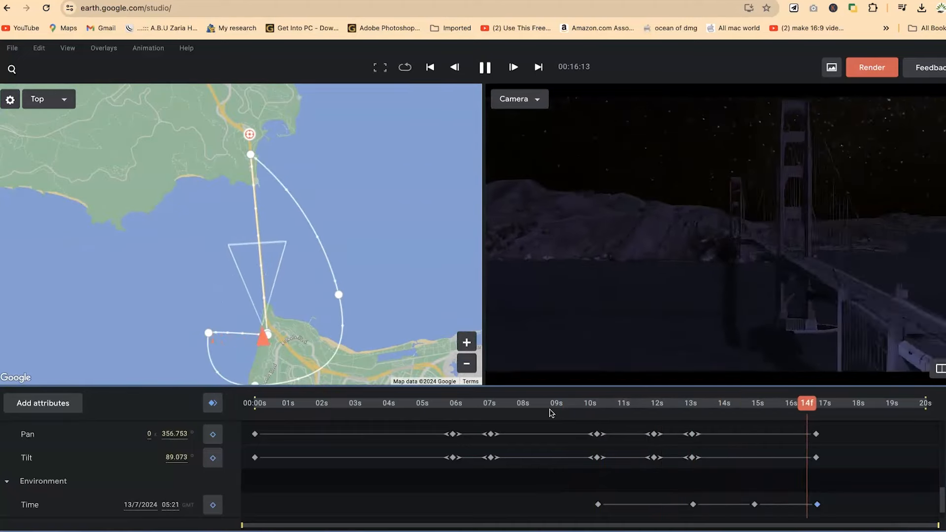
pyautogui.press('space')
pyautogui.click(810, 416)
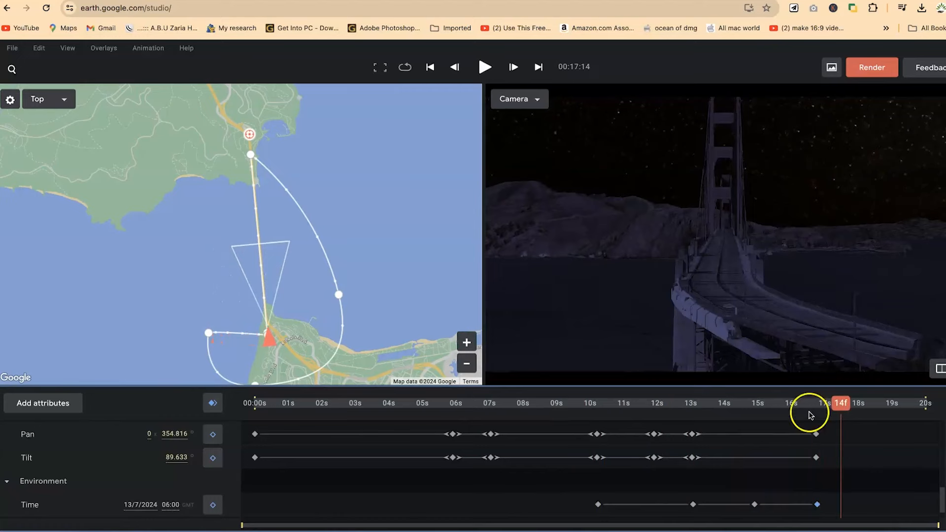
pyautogui.moveTo(841, 404); pyautogui.dragTo(592, 429)
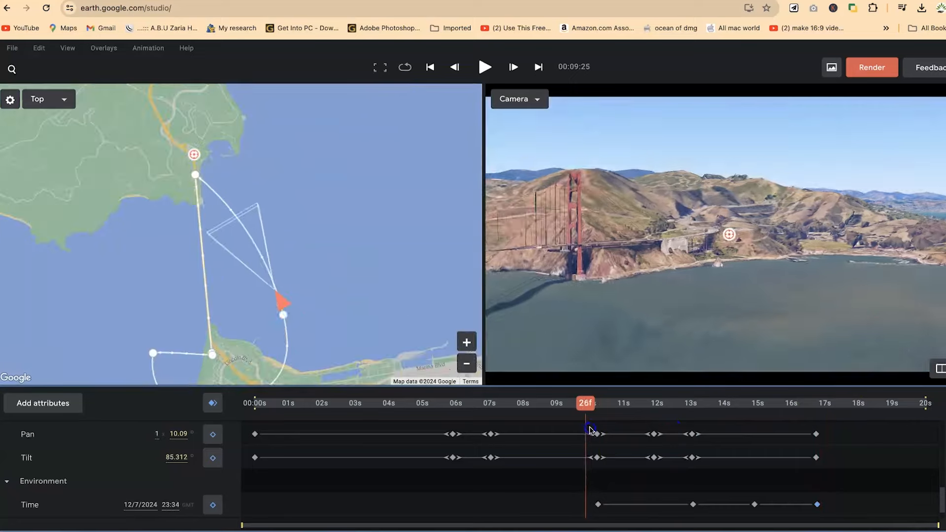
pyautogui.press('space')
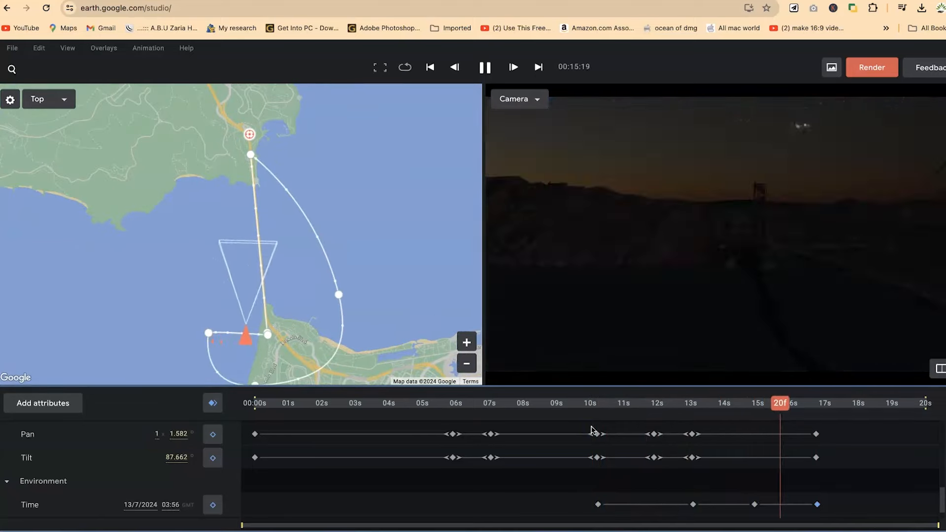
pyautogui.press('space')
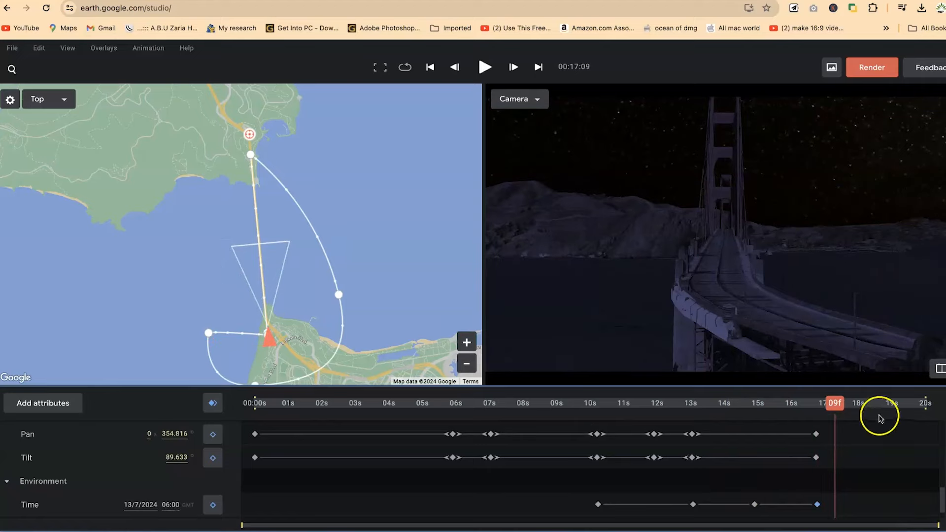
pyautogui.moveTo(832, 404); pyautogui.dragTo(575, 409)
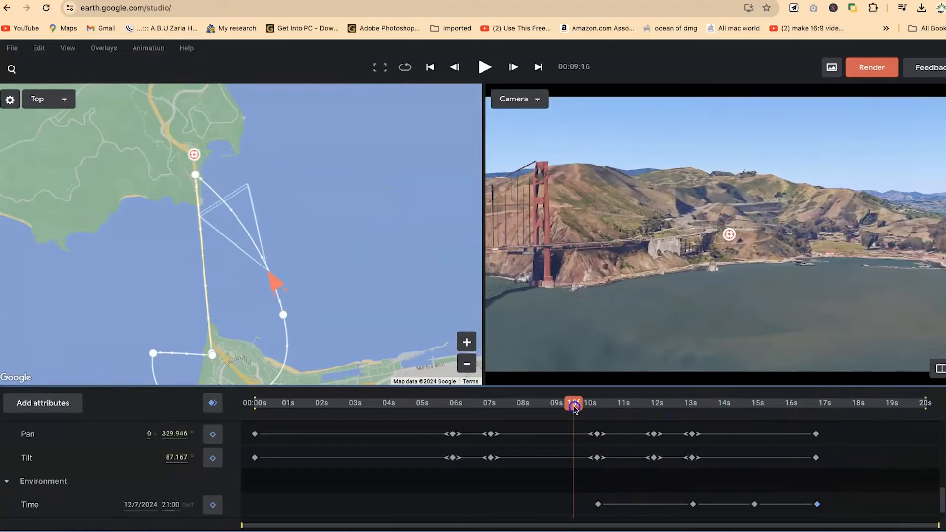
pyautogui.press('space')
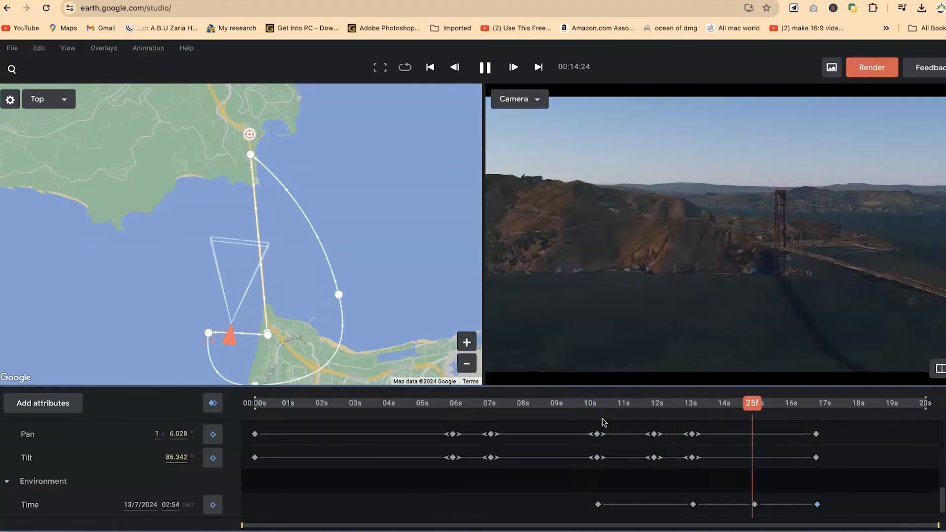
pyautogui.press('space')
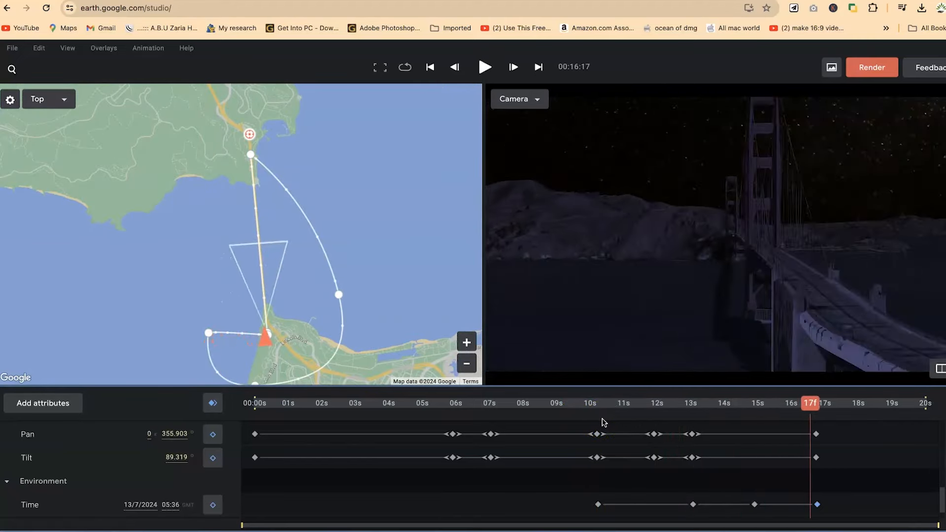
pyautogui.moveTo(747, 289); pyautogui.dragTo(660, 278)
pyautogui.click(713, 412)
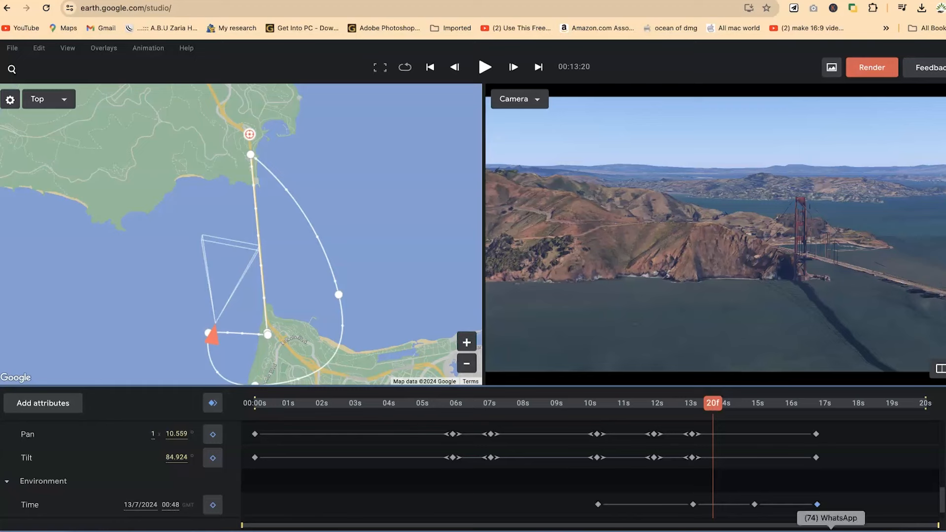
pyautogui.moveTo(714, 403); pyautogui.dragTo(583, 401)
pyautogui.press('space')
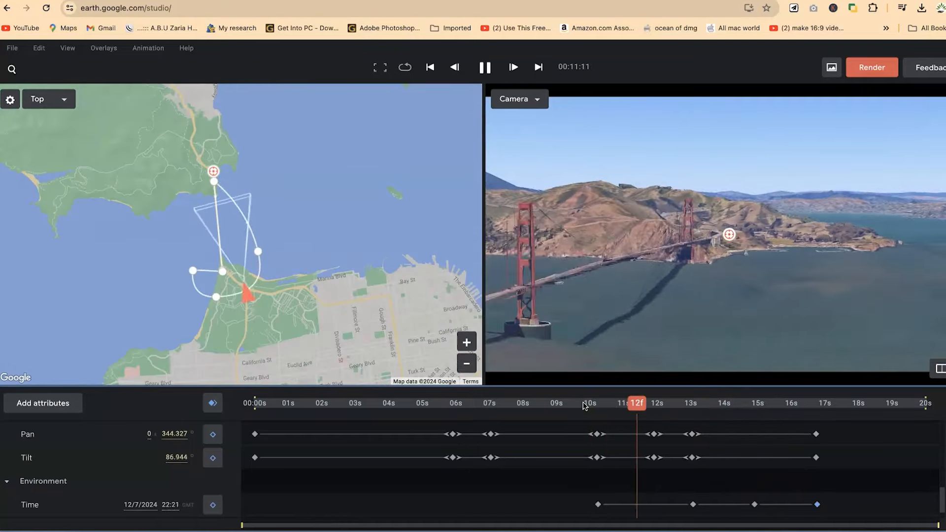
pyautogui.click(760, 434)
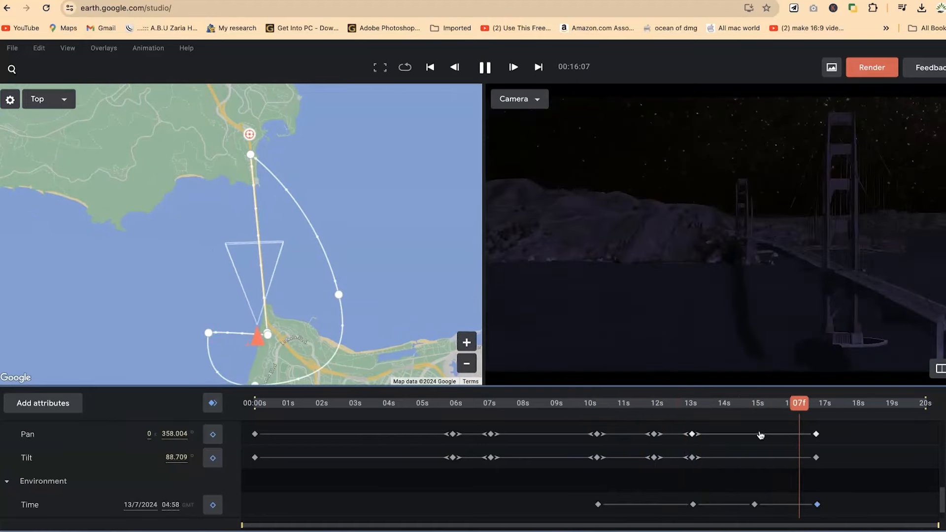
pyautogui.press('space')
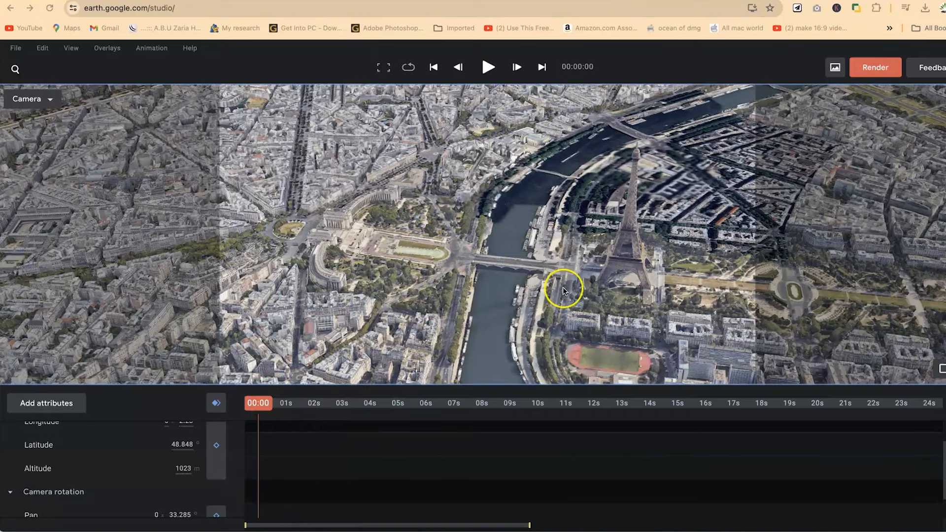
# - In the Paris project, reposition the camera to latitude 48.85, altitude 1023 m, with the Eiffel Tower just beyond the frame's right edge
pyautogui.click(581, 246)
pyautogui.moveTo(571, 237); pyautogui.dragTo(574, 272)
pyautogui.moveTo(596, 292); pyautogui.dragTo(626, 258)
pyautogui.moveTo(487, 271); pyautogui.dragTo(603, 291)
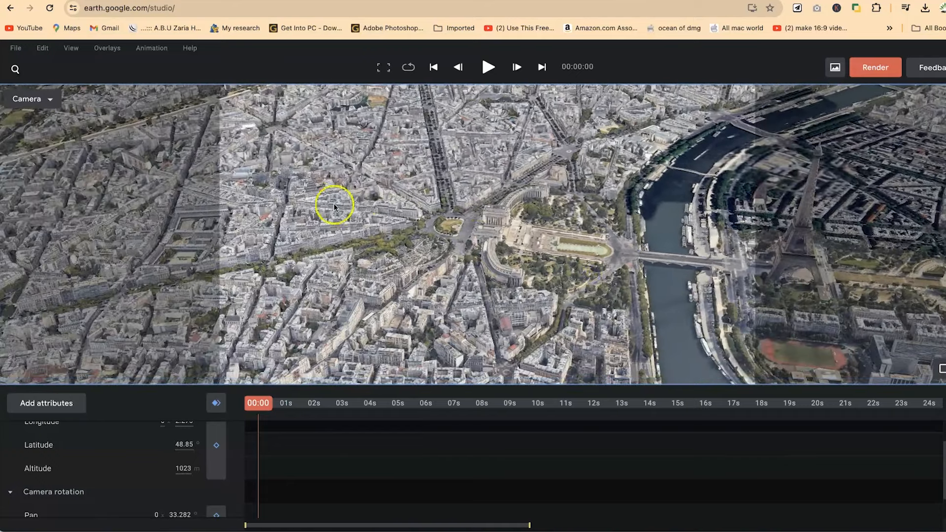
pyautogui.moveTo(582, 295); pyautogui.dragTo(176, 339)
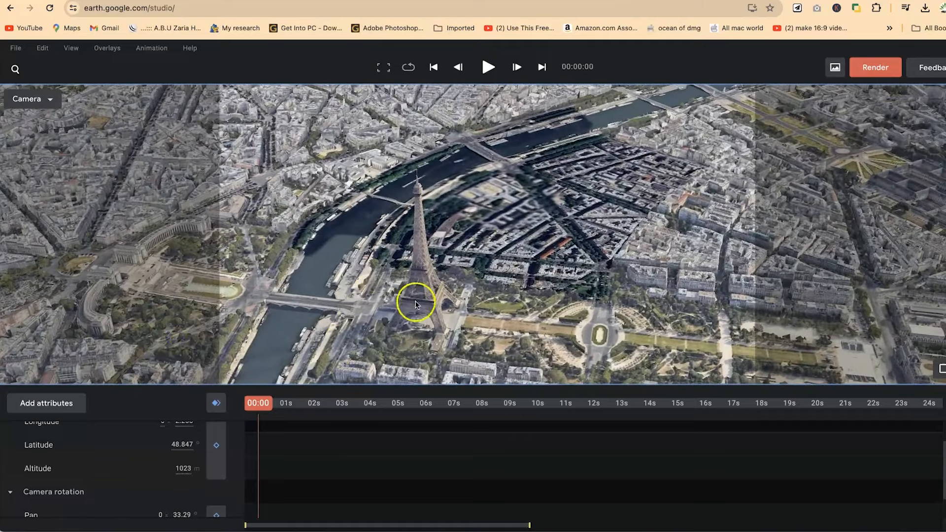
pyautogui.moveTo(373, 304); pyautogui.dragTo(732, 261)
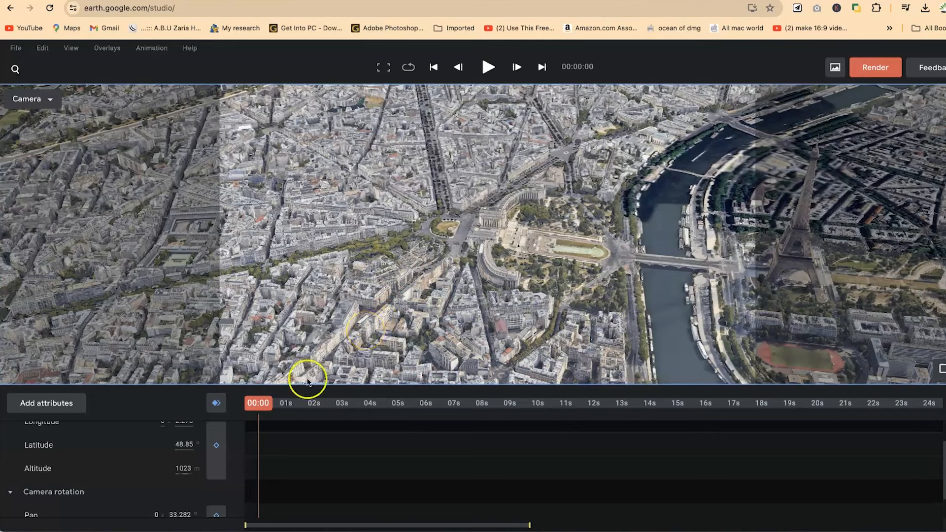
# - Keyframe the camera pan at 33.482° at 00:00:00 and at 64.182° at 00:04:02
pyautogui.scroll(-1, 143, 505)
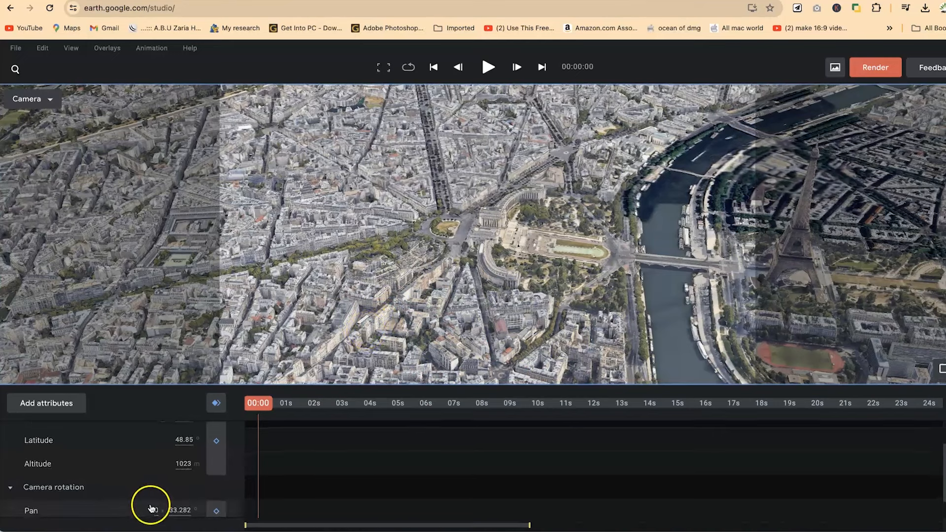
pyautogui.click(215, 511)
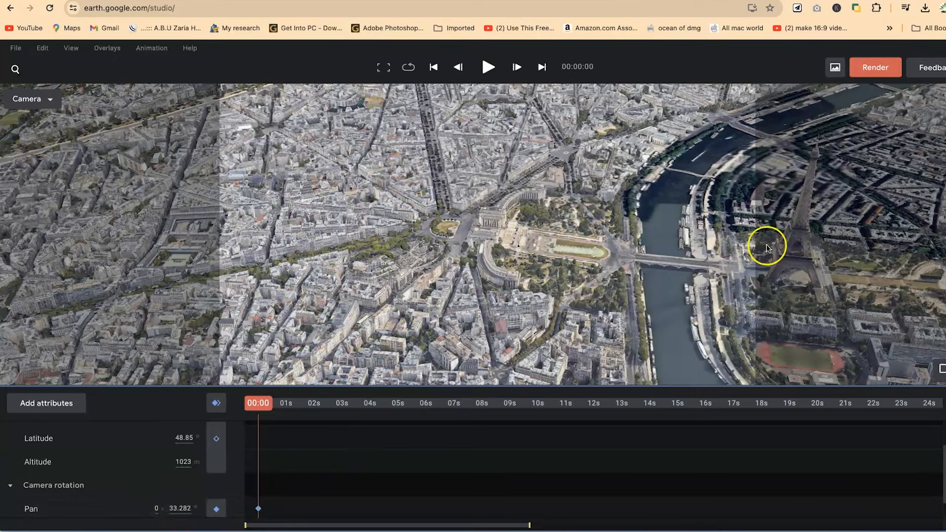
pyautogui.moveTo(183, 508); pyautogui.dragTo(177, 506)
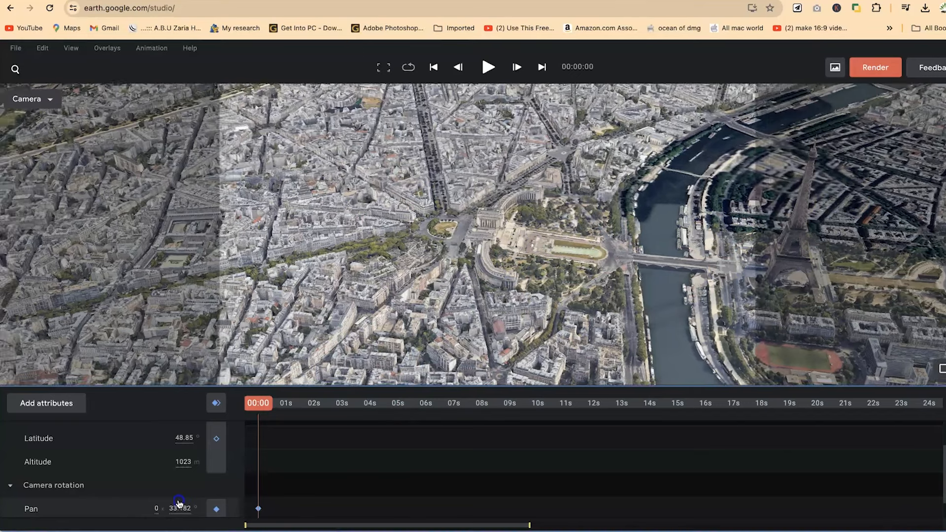
pyautogui.moveTo(255, 400); pyautogui.dragTo(373, 411)
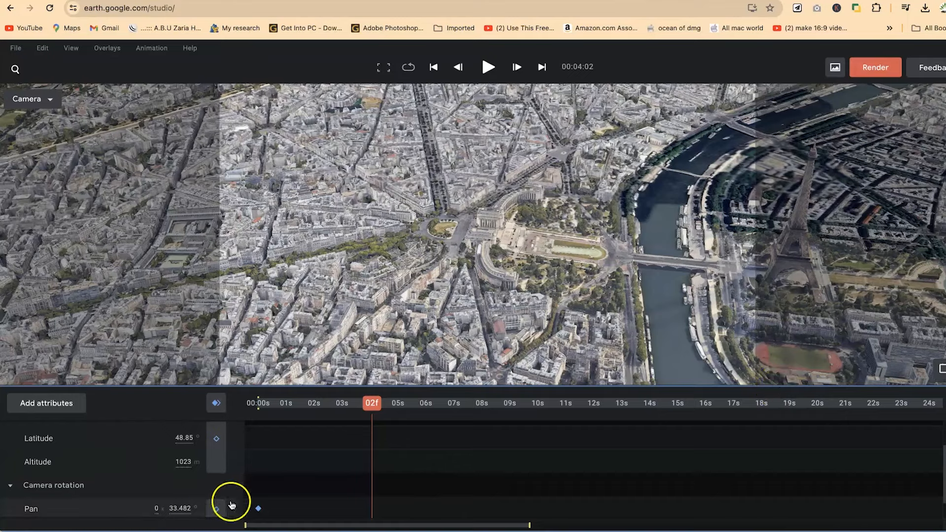
pyautogui.moveTo(185, 508); pyautogui.dragTo(389, 530)
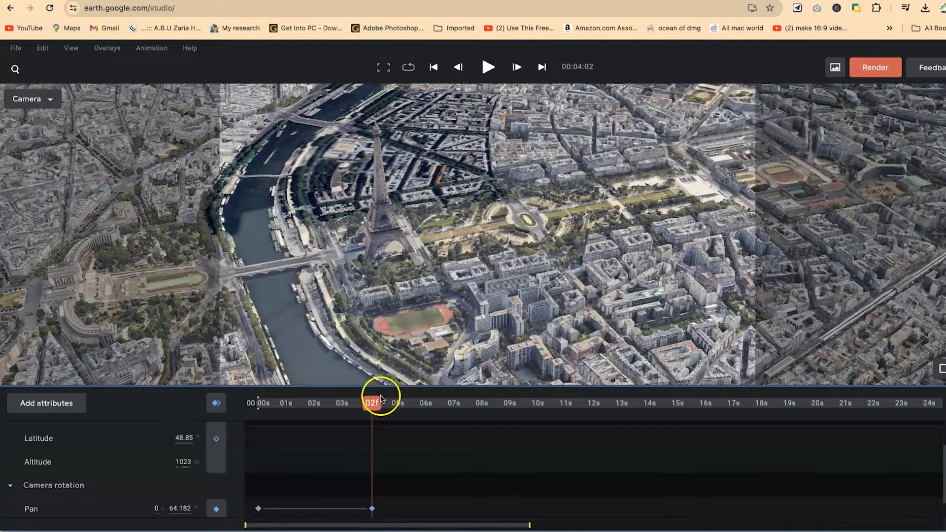
# - Play the animation repeatedly from the start to examine the camera pan towards the Eiffel Tower
pyautogui.moveTo(373, 405); pyautogui.dragTo(181, 408)
pyautogui.press('space')
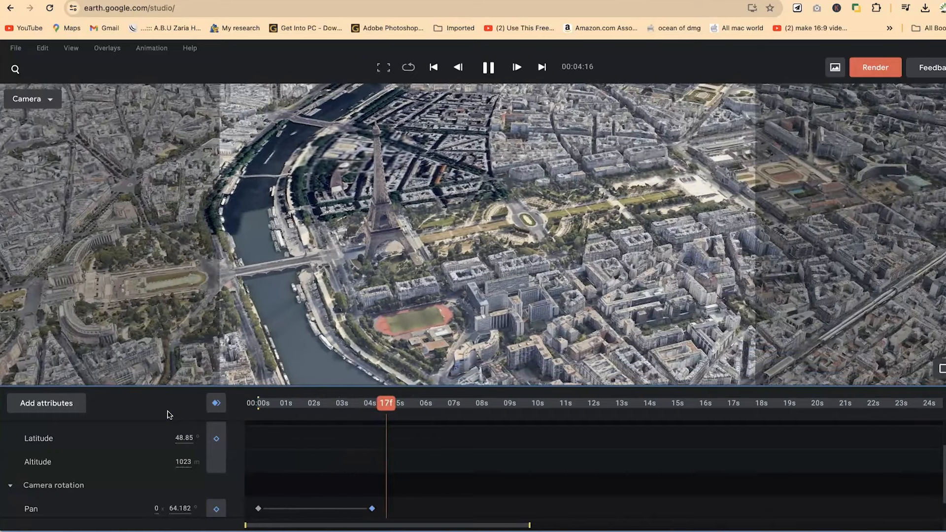
pyautogui.press('space')
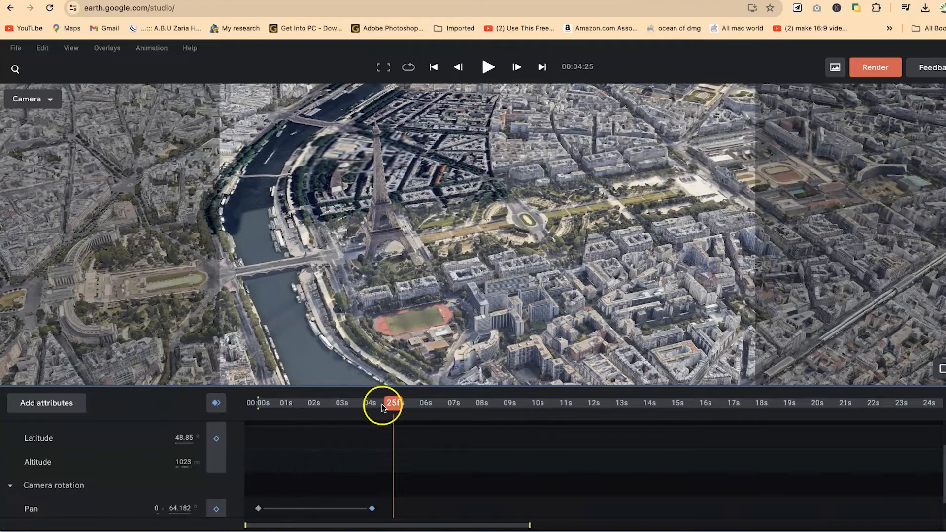
pyautogui.moveTo(394, 405); pyautogui.dragTo(120, 425)
pyautogui.press('space')
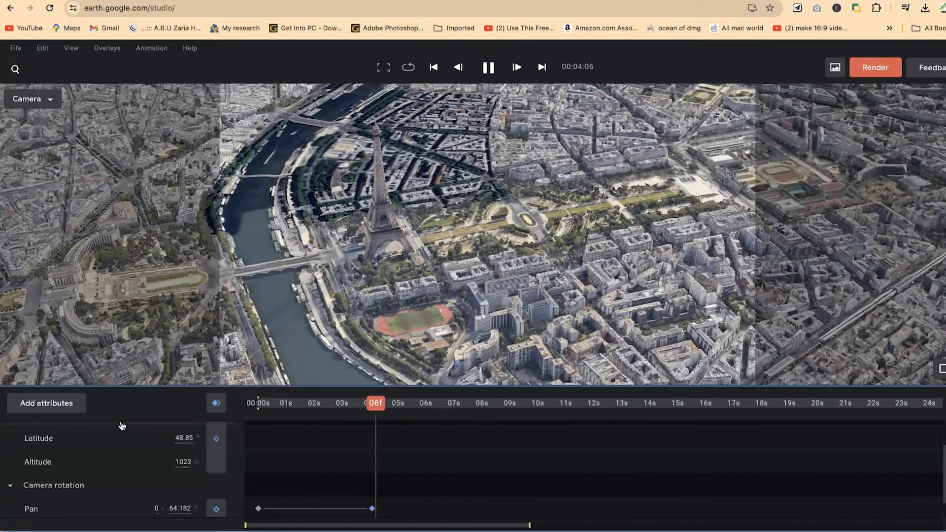
pyautogui.click(344, 416)
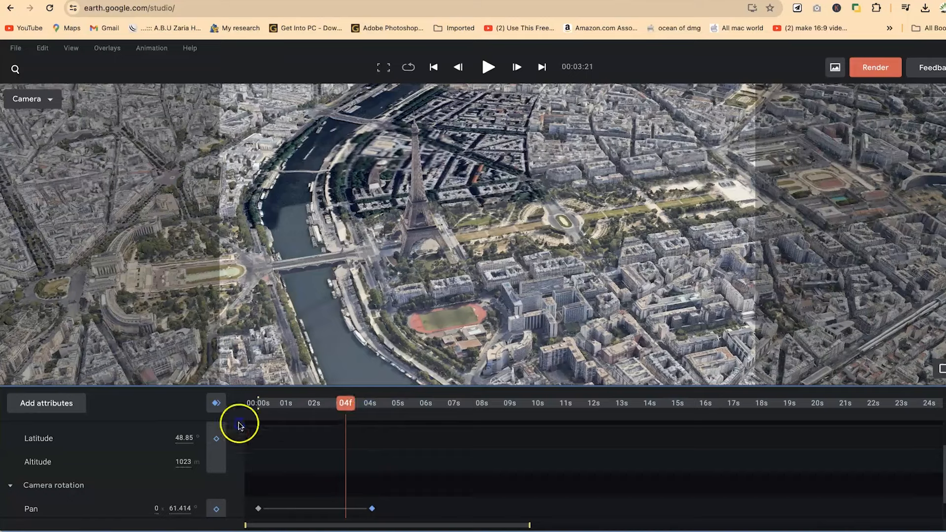
pyautogui.click(240, 425)
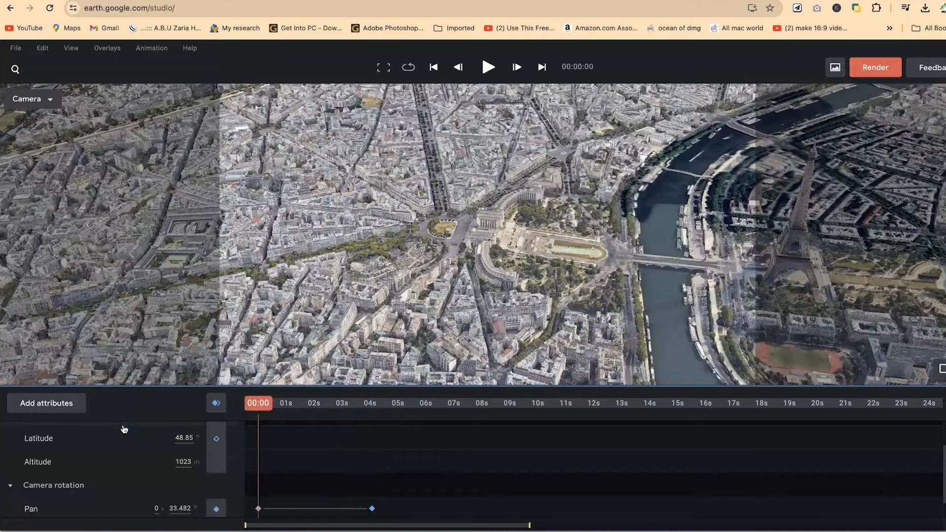
pyautogui.press('space')
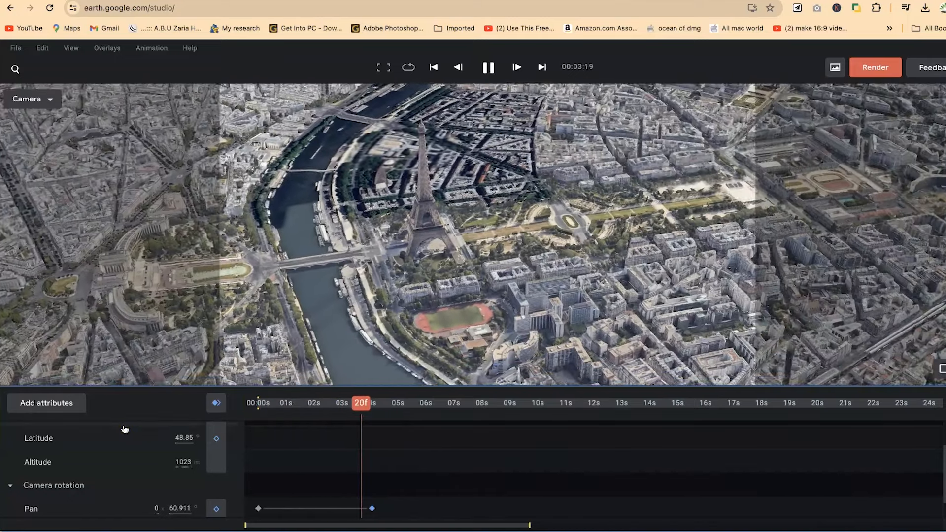
pyautogui.press('space')
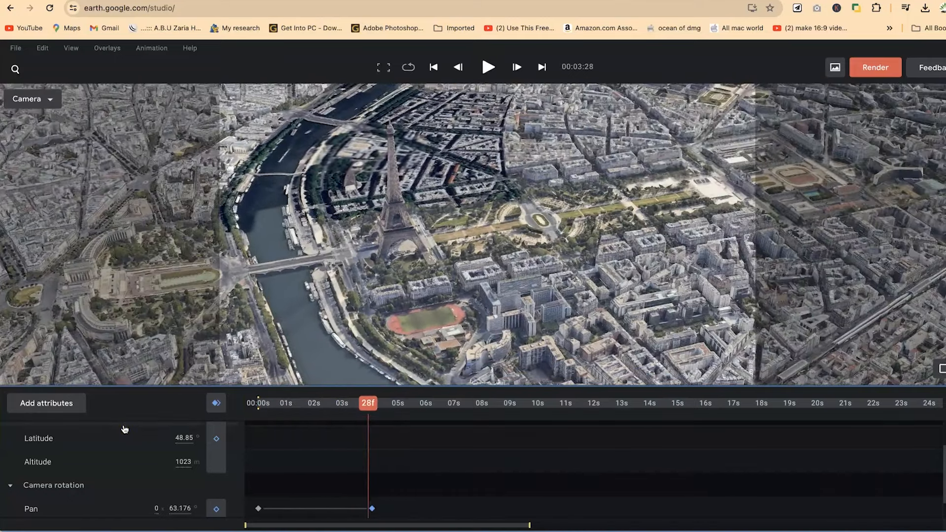
pyautogui.moveTo(367, 405); pyautogui.dragTo(200, 412)
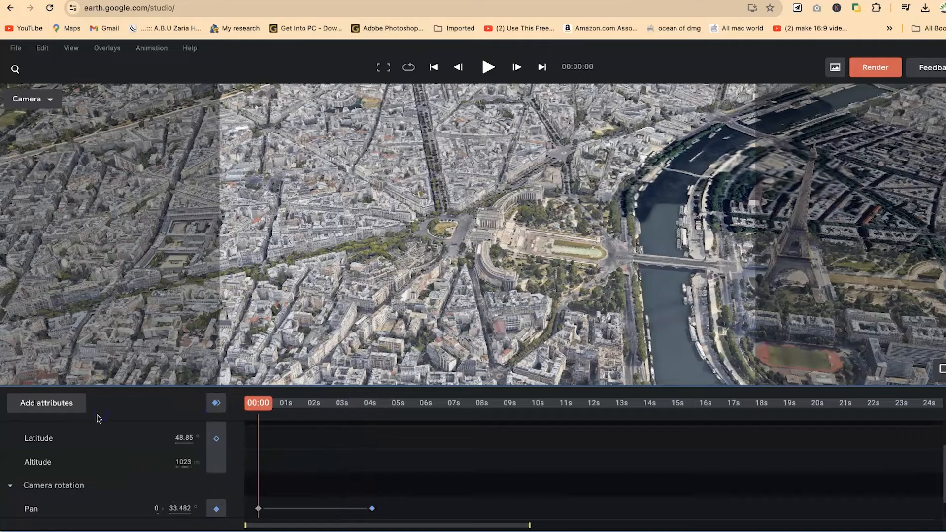
pyautogui.press('space')
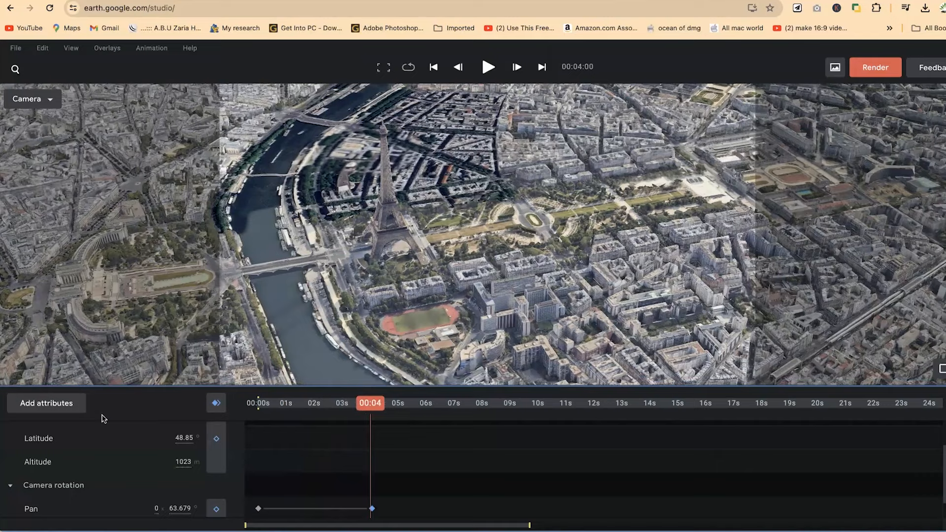
# - Select both Pan keyframes and apply Auto ease to them
pyautogui.moveTo(455, 500); pyautogui.dragTo(234, 527)
pyautogui.rightClick(374, 509)
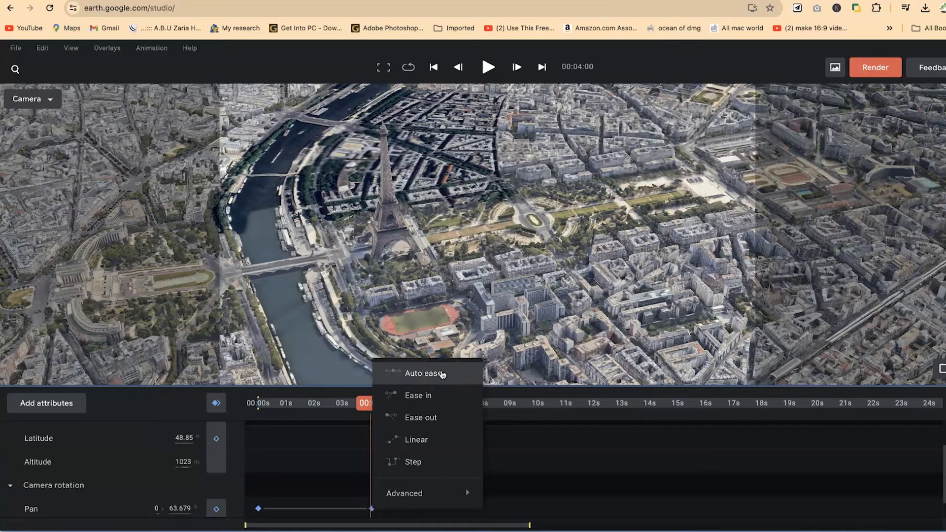
pyautogui.click(433, 398)
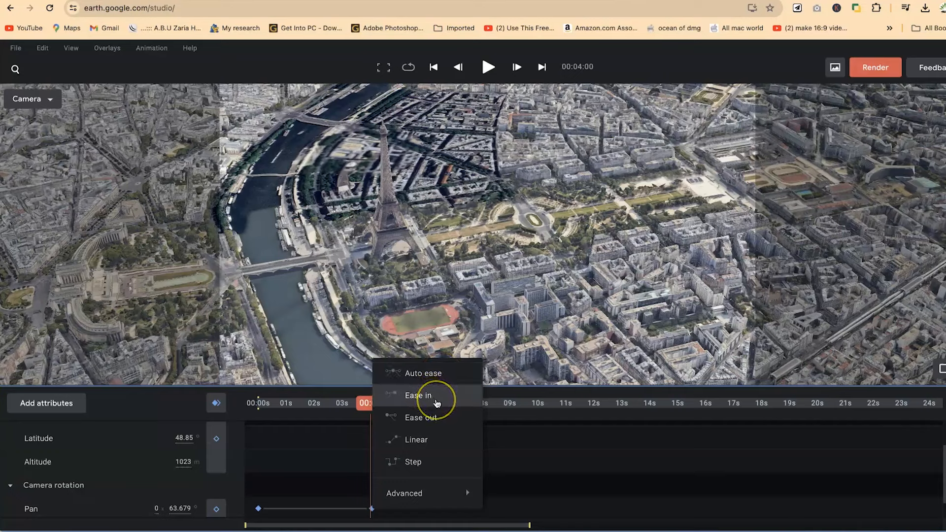
pyautogui.click(434, 400)
pyautogui.click(437, 419)
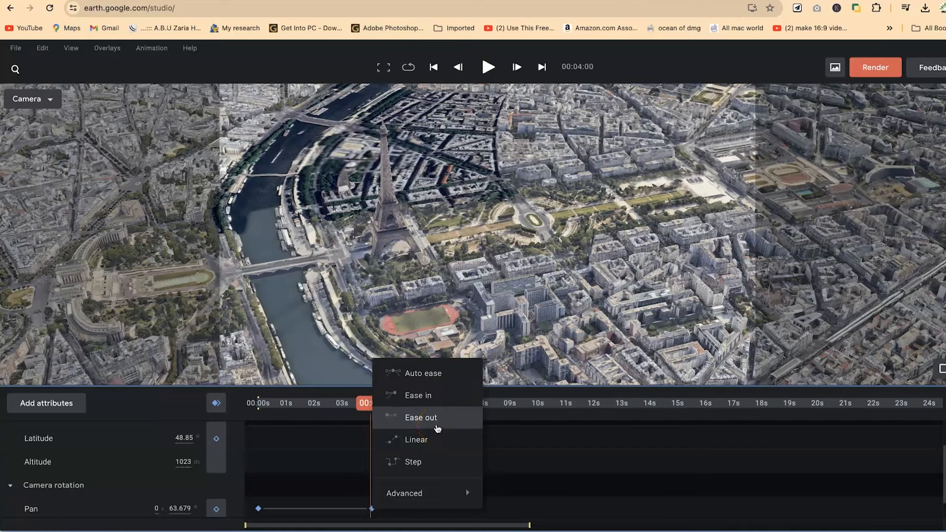
pyautogui.click(438, 442)
pyautogui.click(428, 444)
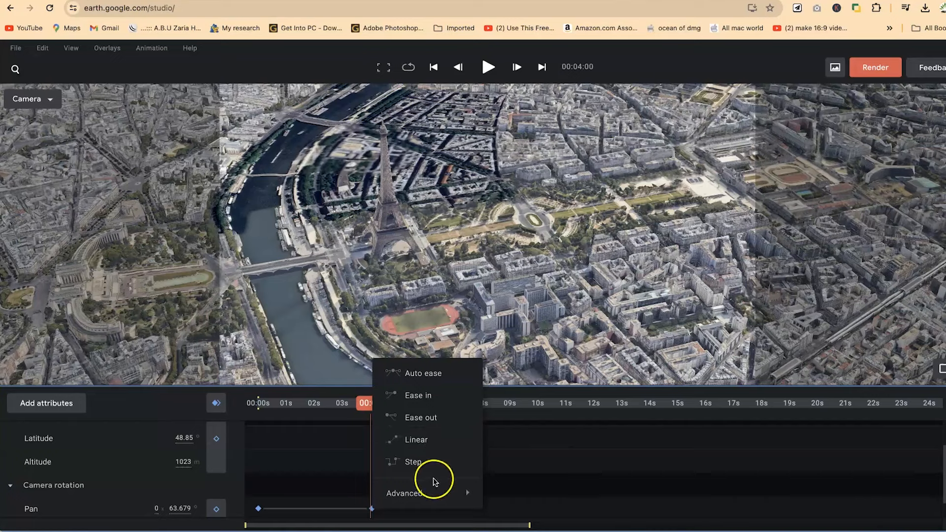
pyautogui.click(418, 462)
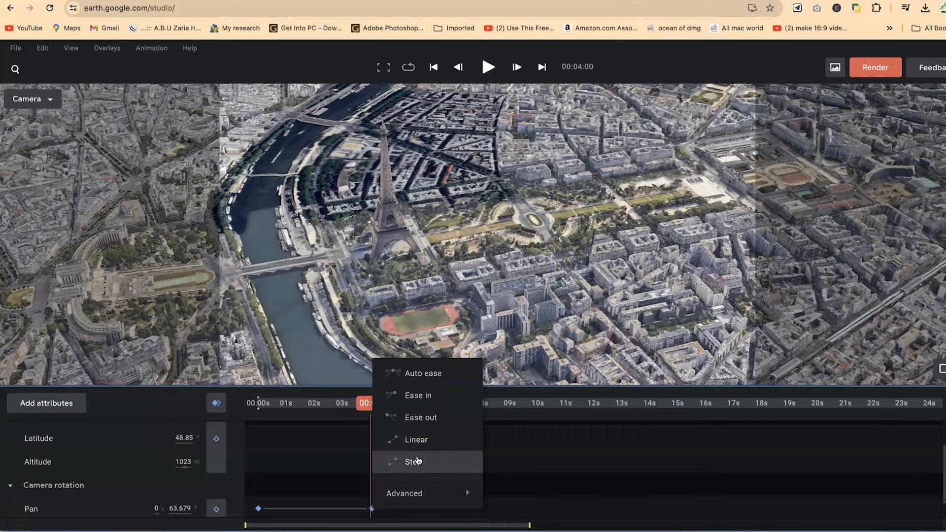
pyautogui.click(418, 462)
pyautogui.click(427, 449)
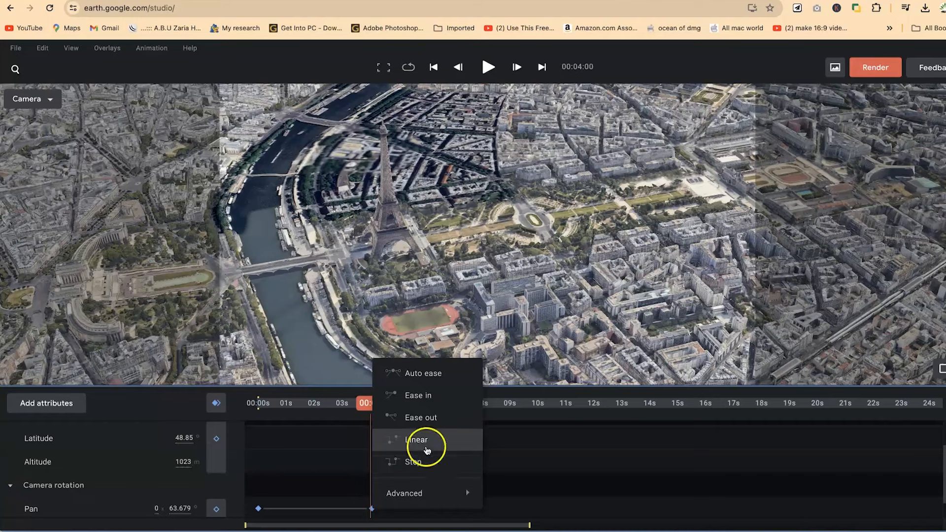
pyautogui.moveTo(453, 494)
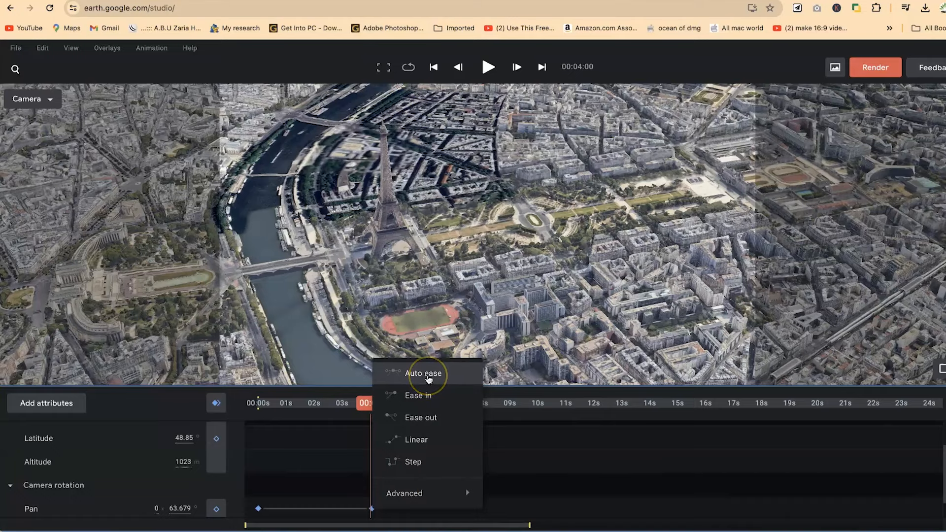
pyautogui.click(428, 377)
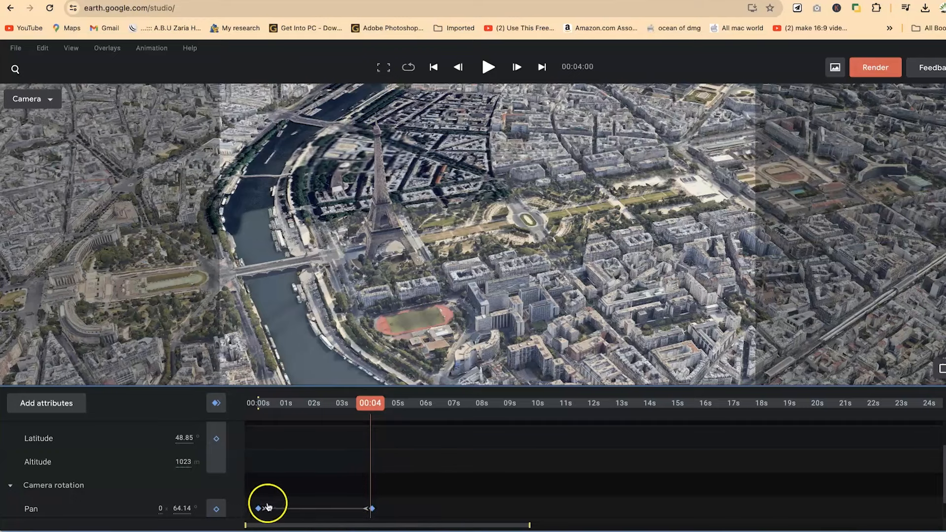
# - Replay the eased pan from the first frame to check how smoothly it starts and stops, and return to 00:00:00
pyautogui.moveTo(370, 403); pyautogui.dragTo(247, 406)
pyautogui.click(247, 405)
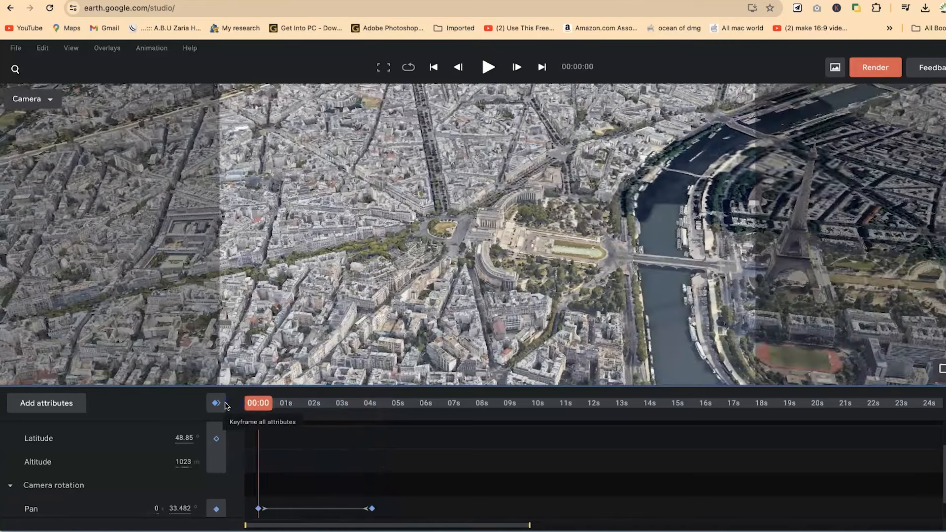
pyautogui.press('space')
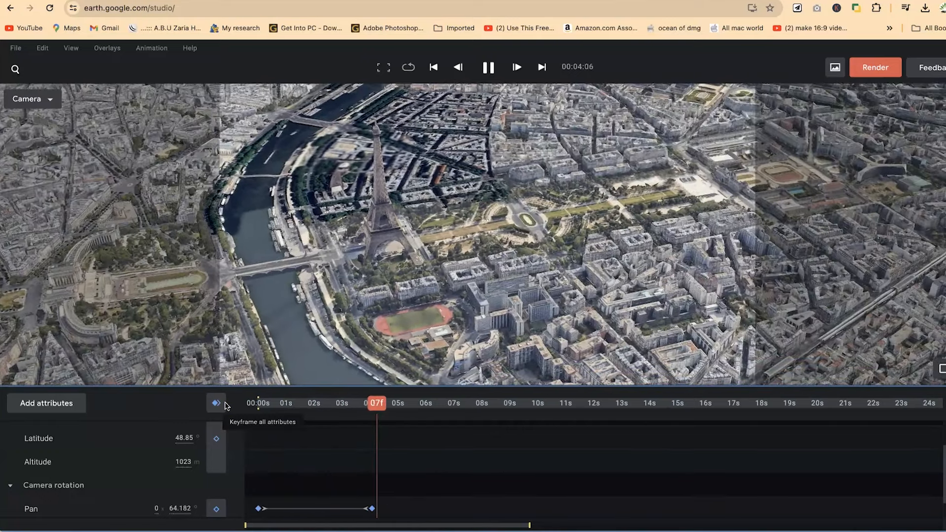
pyautogui.press('space')
pyautogui.moveTo(398, 404); pyautogui.dragTo(141, 427)
pyautogui.press('space')
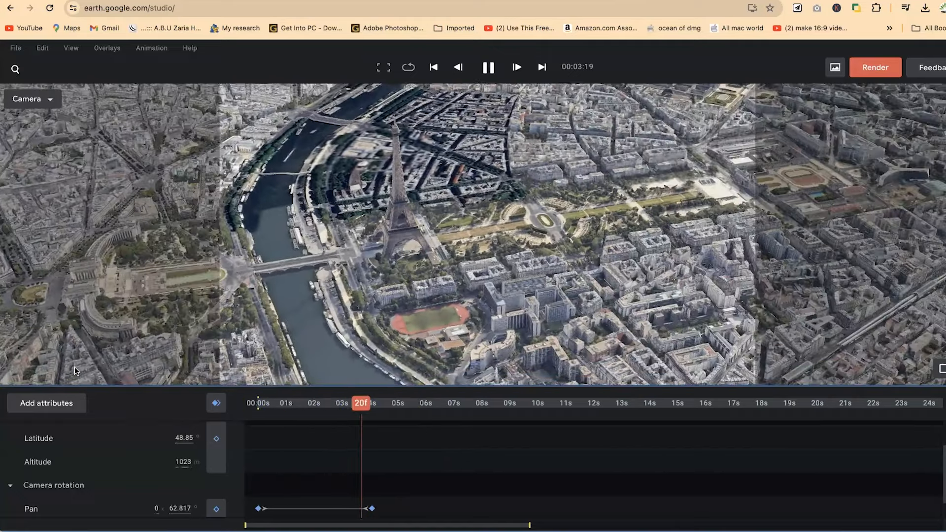
pyautogui.press('space')
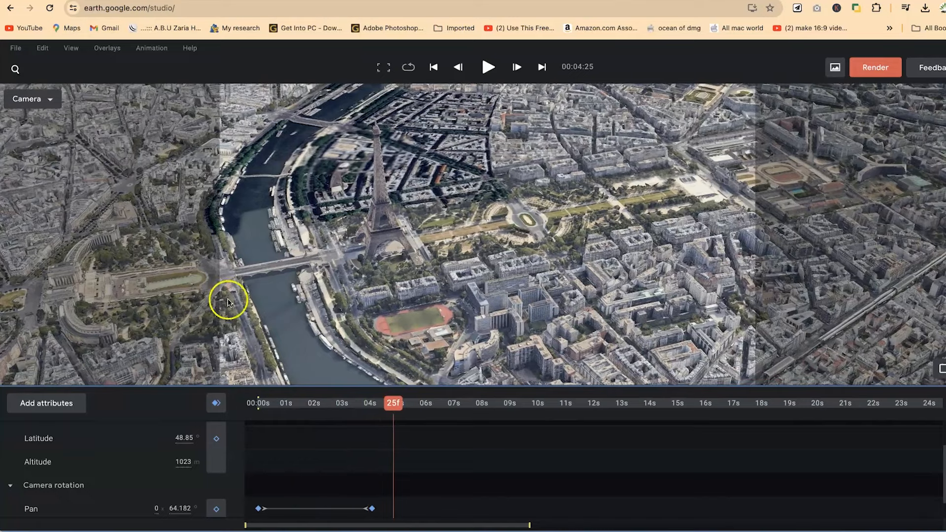
pyautogui.moveTo(393, 403); pyautogui.dragTo(152, 420)
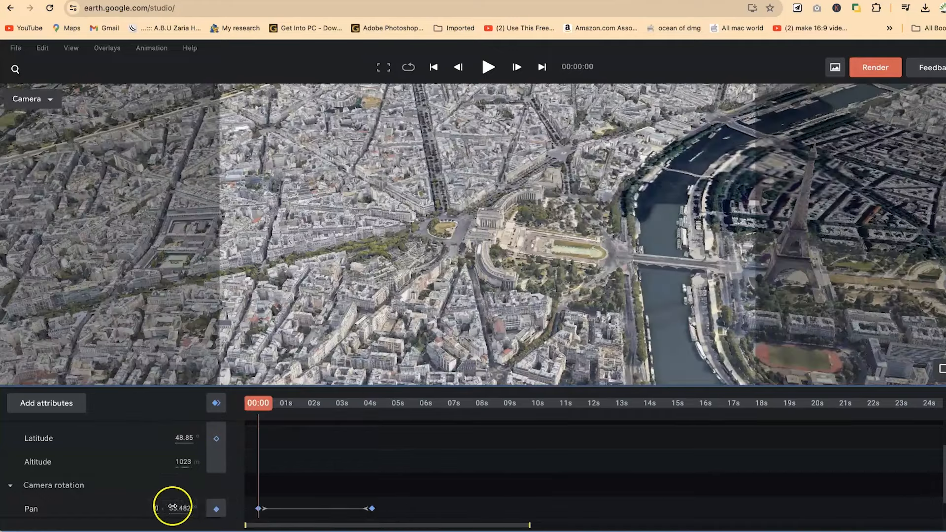
# - Show the Pan curve, extend the first keyframe's handle horizontally to about 4 seconds, and play the slower start
pyautogui.click(105, 513)
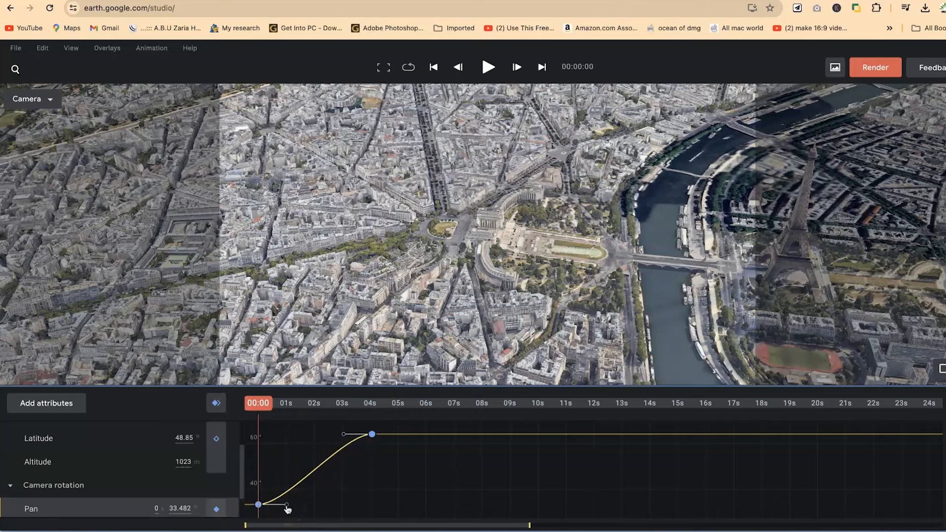
pyautogui.moveTo(305, 505); pyautogui.dragTo(335, 502)
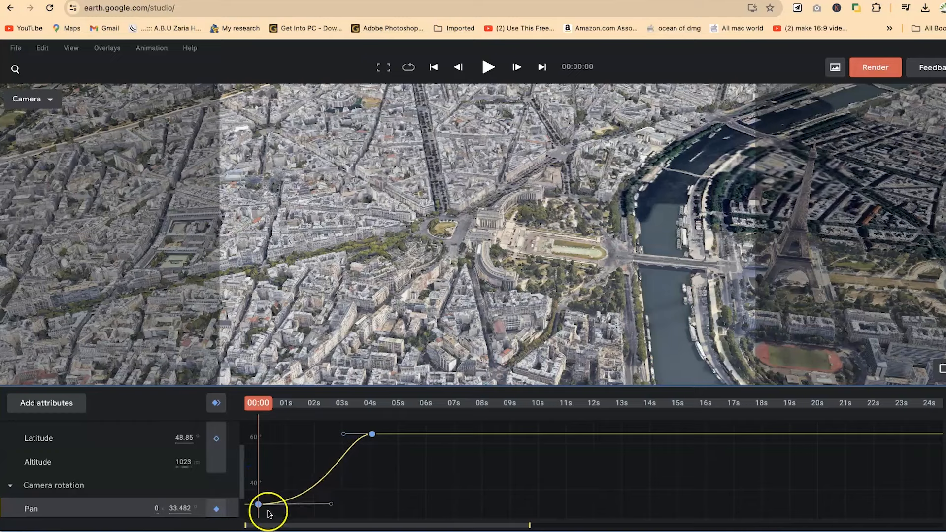
pyautogui.moveTo(331, 505); pyautogui.dragTo(375, 505)
pyautogui.press('space')
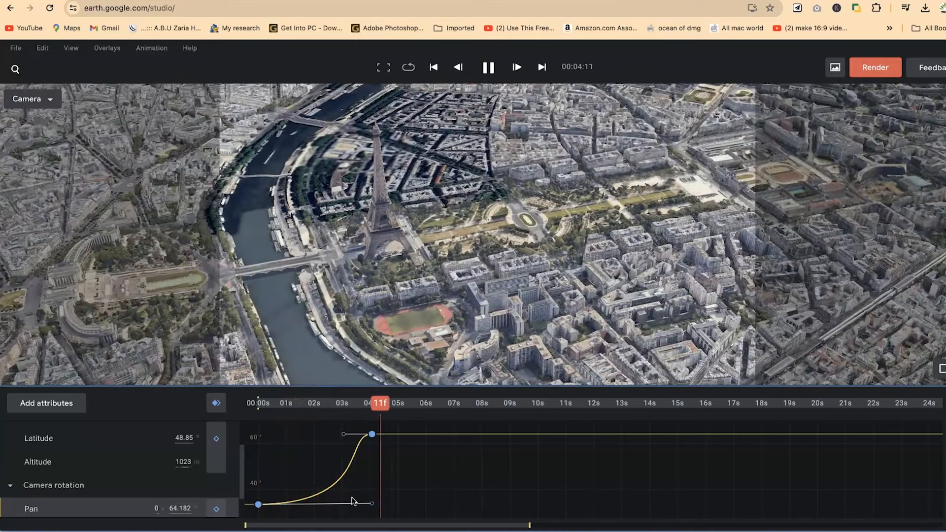
pyautogui.click(376, 512)
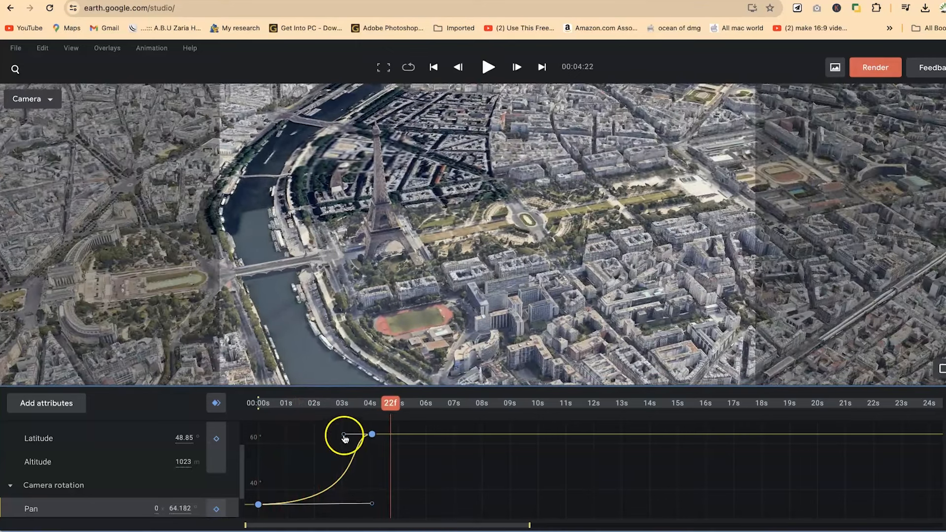
# - Extend the second Pan keyframe's handle back to about 0 seconds and play the reshaped curve from the start
pyautogui.moveTo(337, 435); pyautogui.dragTo(253, 436)
pyautogui.moveTo(395, 403); pyautogui.dragTo(131, 438)
pyautogui.press('space')
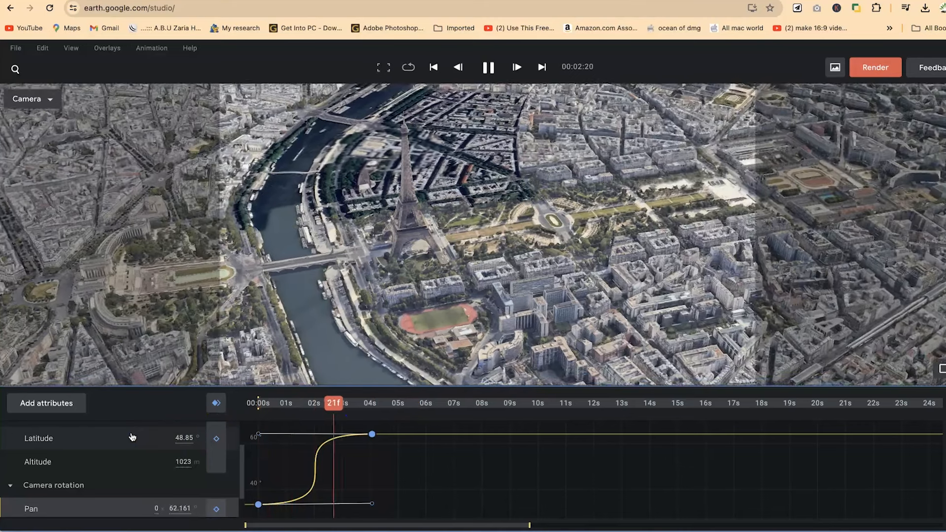
pyautogui.click(279, 452)
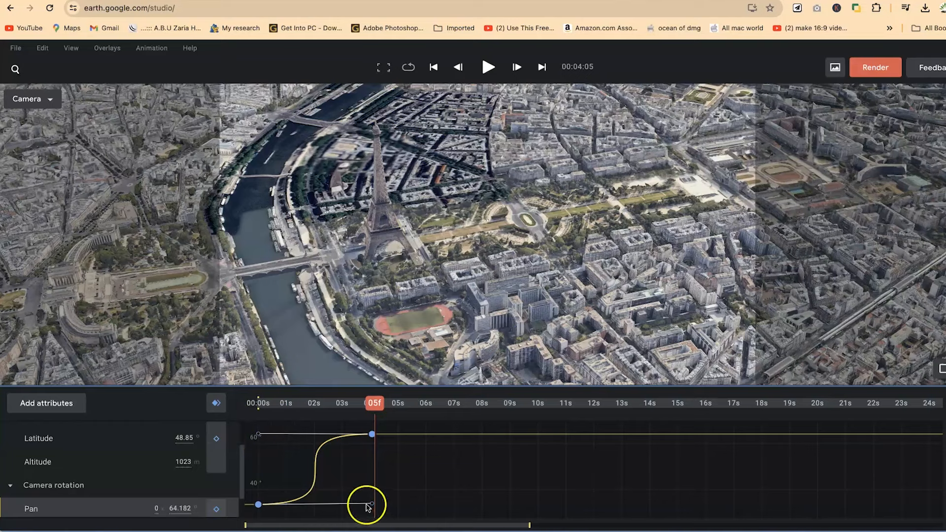
# - Pull the first Pan keyframe's handle straight up at 00:00:00 for an abrupt start and play the curve from the beginning
pyautogui.moveTo(372, 506); pyautogui.dragTo(355, 485)
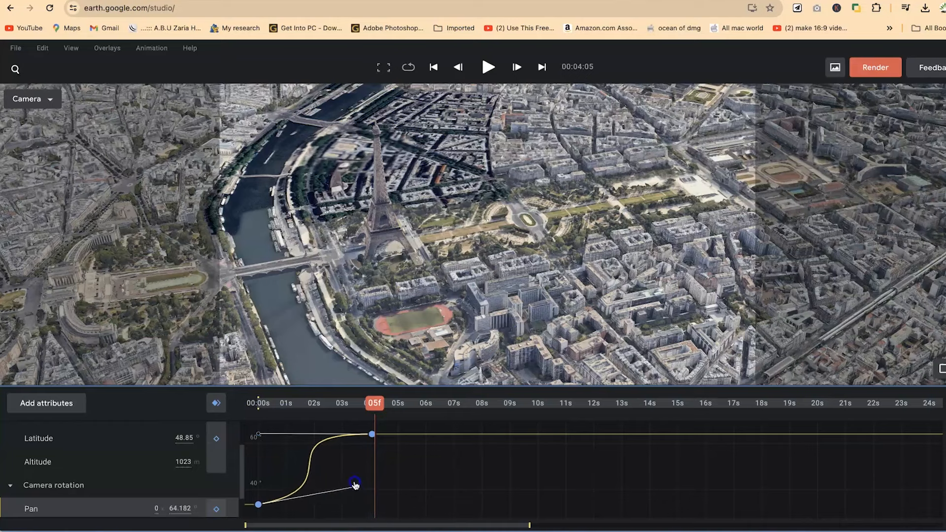
pyautogui.click(228, 411)
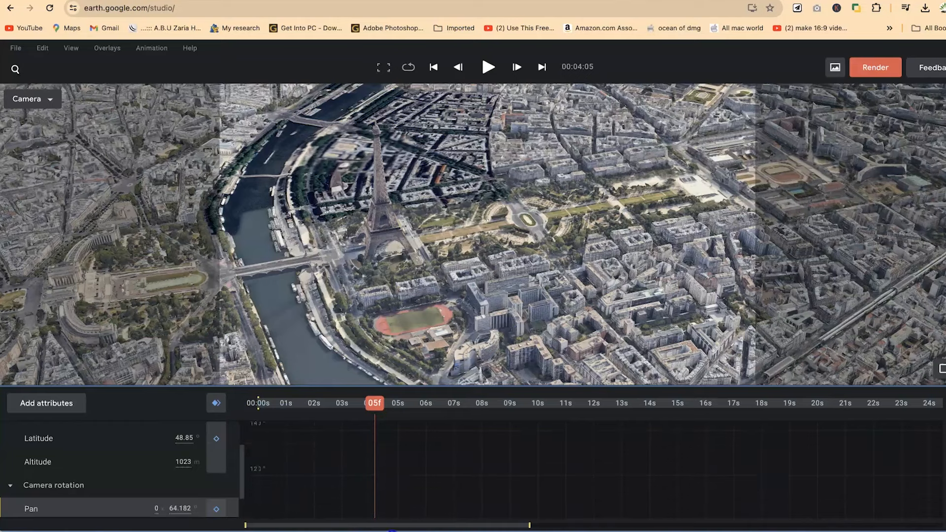
pyautogui.click(264, 498)
pyautogui.moveTo(256, 496); pyautogui.dragTo(258, 503)
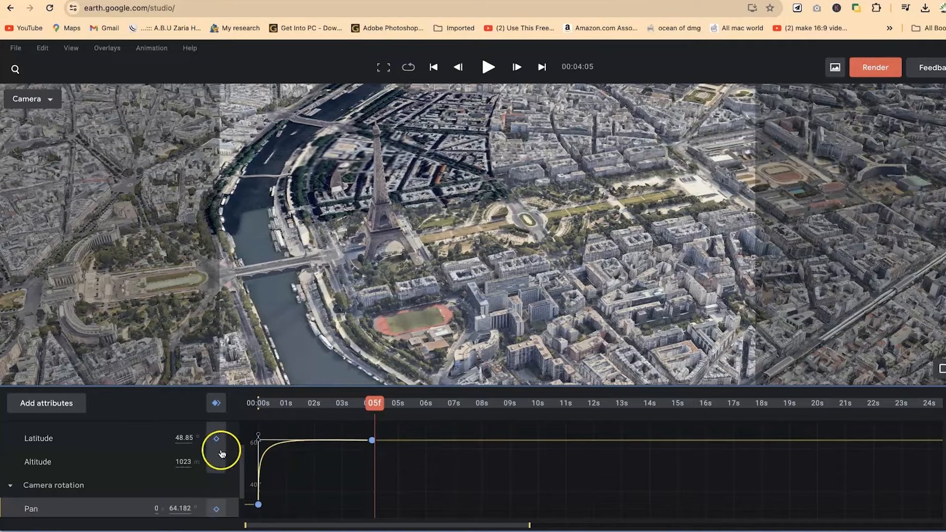
pyautogui.moveTo(380, 403); pyautogui.dragTo(231, 404)
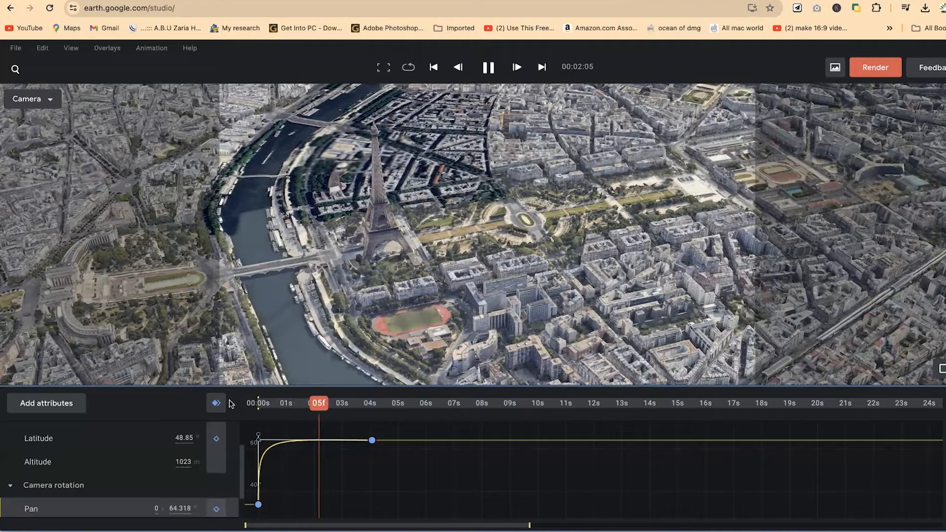
# - Pull the second Pan keyframe's handle down to about 2 seconds and play the reshaped pan from the start
pyautogui.click(321, 425)
pyautogui.moveTo(260, 444); pyautogui.dragTo(315, 476)
pyautogui.click(369, 411)
pyautogui.moveTo(368, 411); pyautogui.dragTo(199, 405)
pyautogui.press('space')
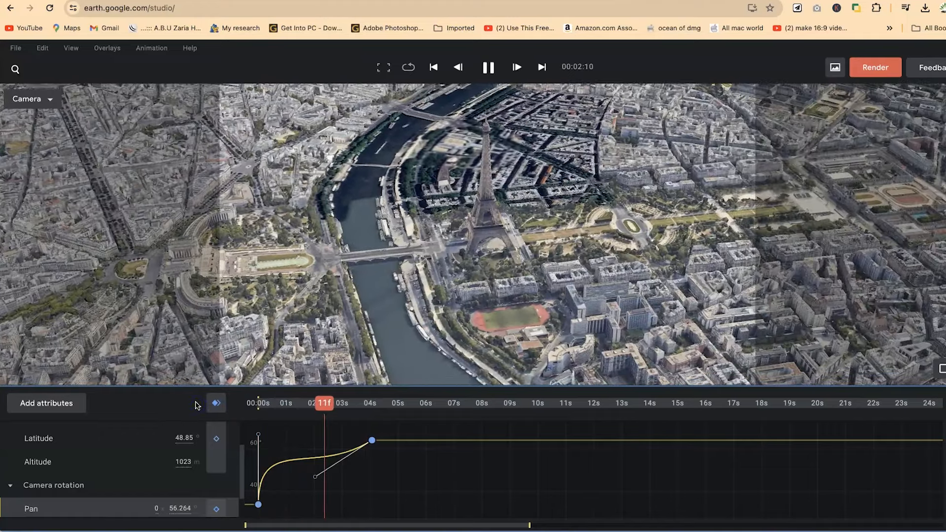
pyautogui.press('space')
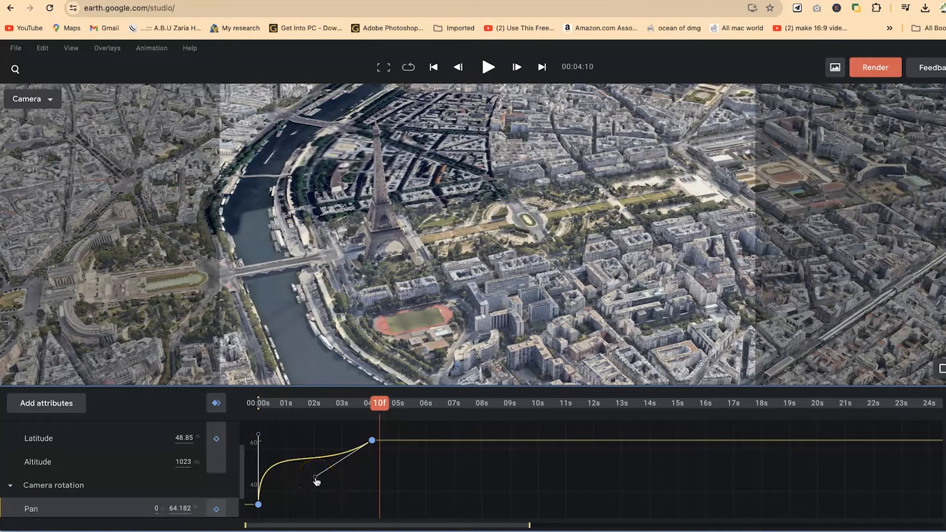
# - Level both Pan handles into an S-curve, the second's reaching about 1 second and the first's about 3 seconds, and replay it
pyautogui.moveTo(308, 471); pyautogui.dragTo(290, 440)
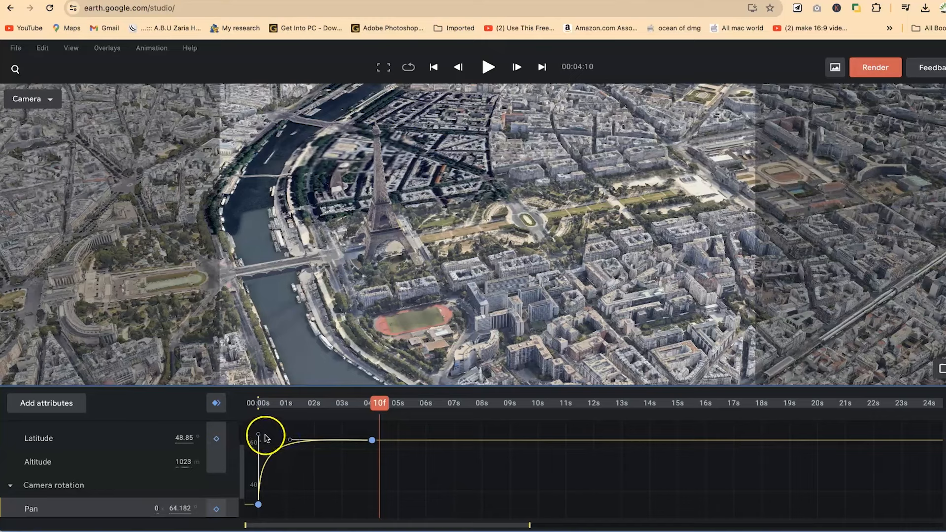
pyautogui.moveTo(258, 436); pyautogui.dragTo(333, 509)
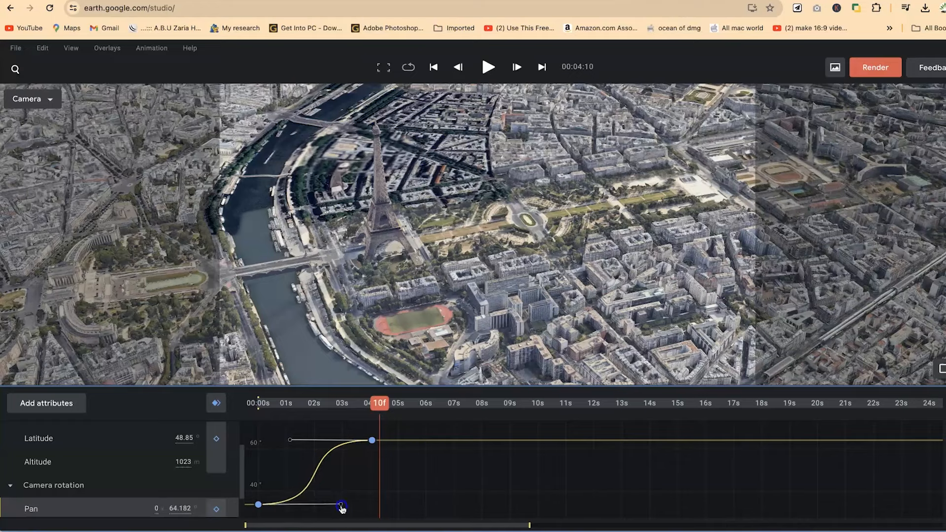
pyautogui.moveTo(378, 402); pyautogui.dragTo(200, 408)
pyautogui.press('space')
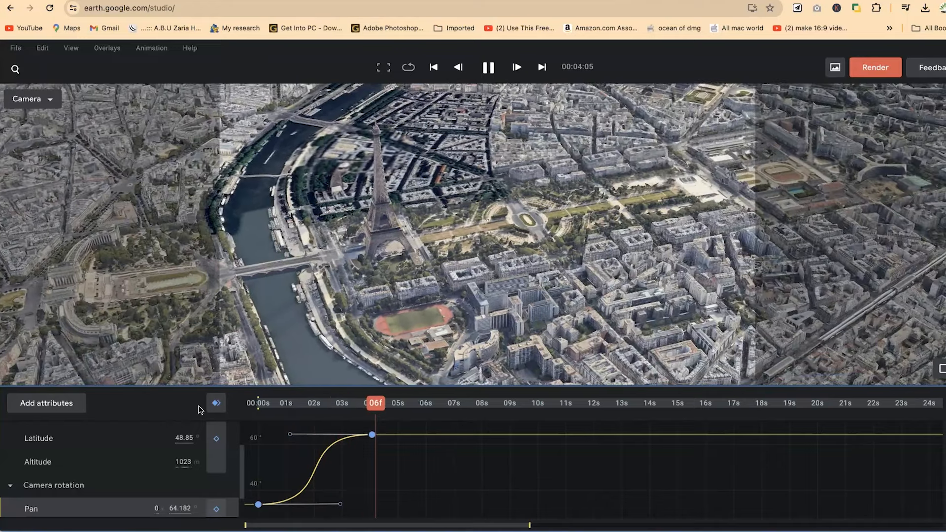
pyautogui.press('space')
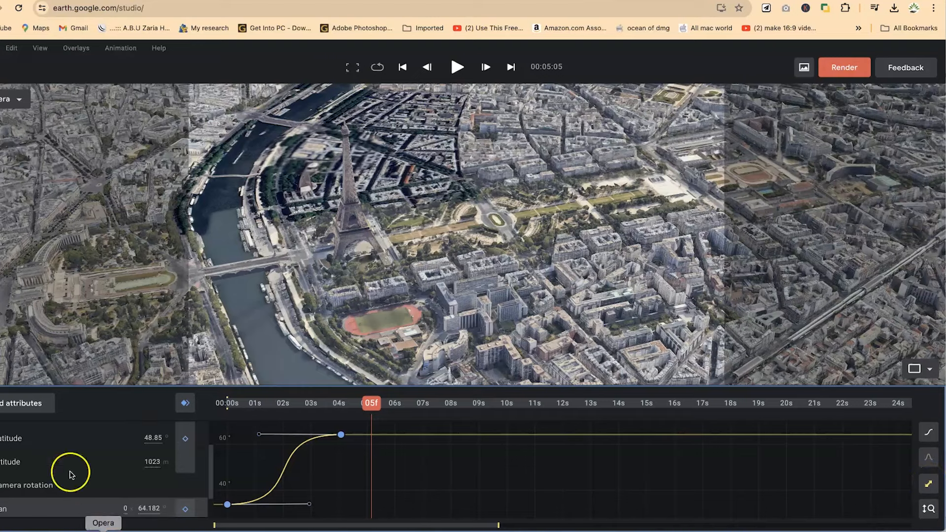
# - Fit the Pan curve to the graph and raise both keyframes together, to about 50° for the first and 81° for the second
pyautogui.click(931, 483)
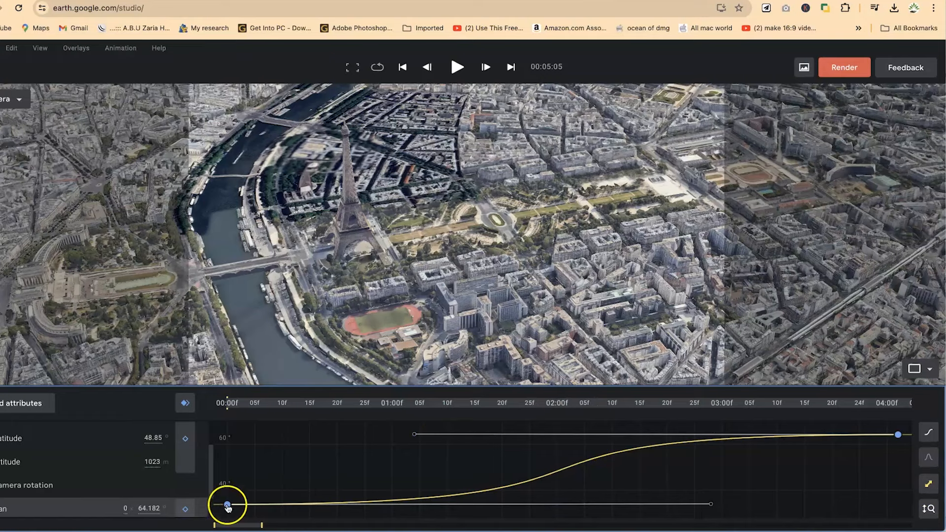
pyautogui.moveTo(227, 500); pyautogui.dragTo(228, 467)
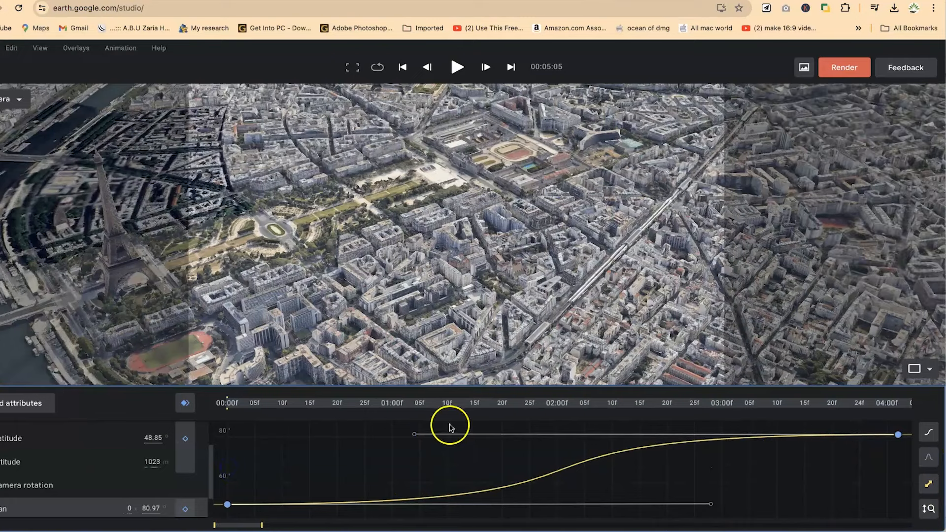
# - Examine the Pan curve up close, refit it to the graph, and widen the visible timeline to about 40 seconds
pyautogui.scroll(4, 451, 429)
pyautogui.scroll(2, 572, 448)
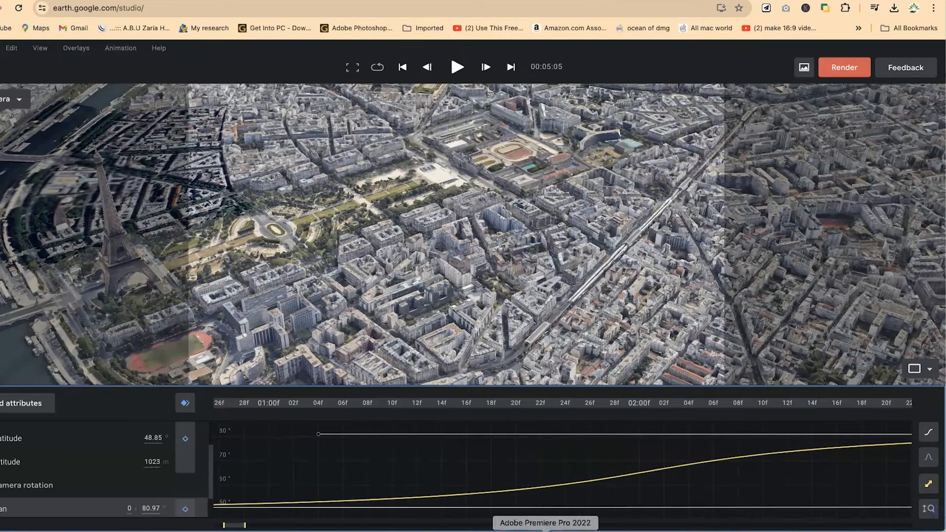
pyautogui.scroll(2, 439, 458)
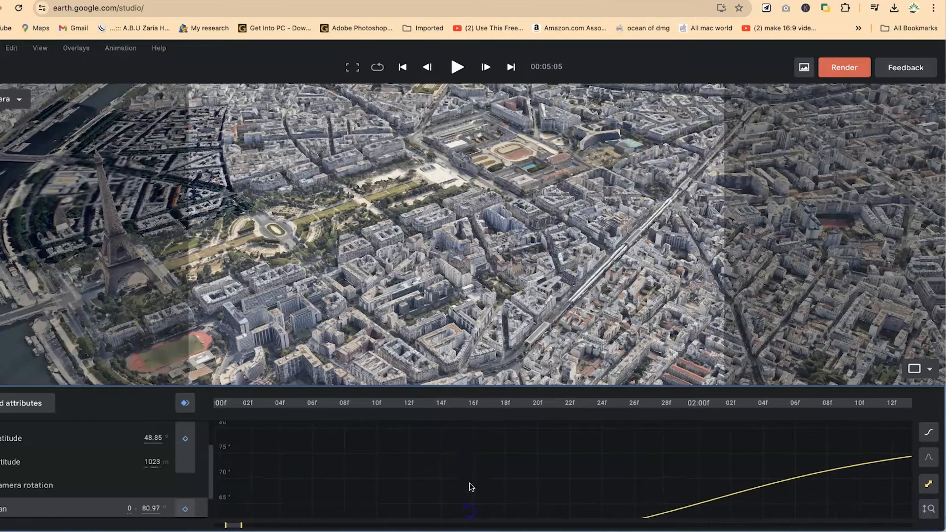
pyautogui.scroll(2, 518, 465)
pyautogui.scroll(1, 406, 458)
pyautogui.scroll(-3, 409, 459)
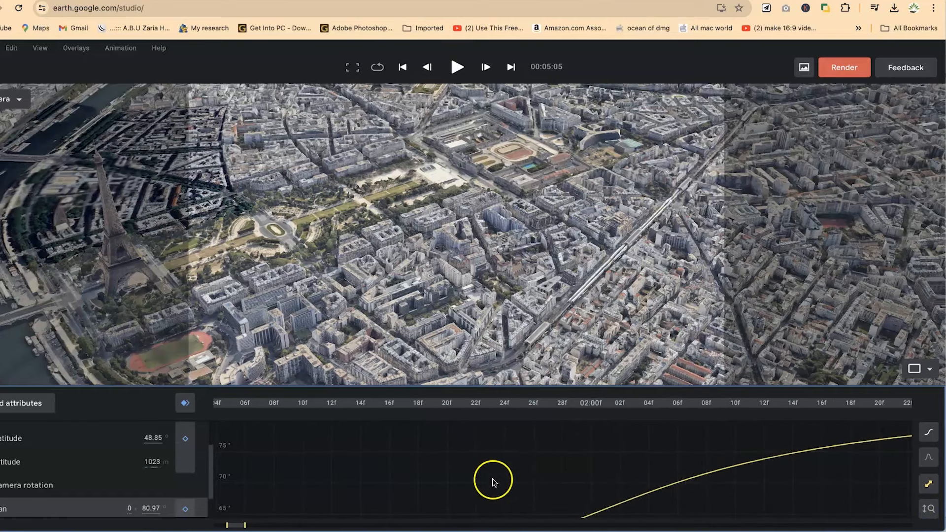
pyautogui.click(928, 509)
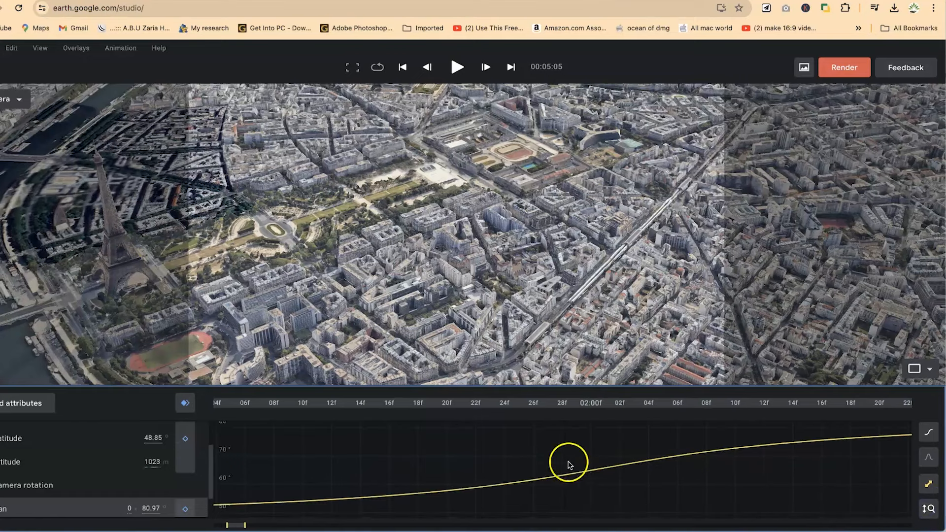
pyautogui.click(929, 486)
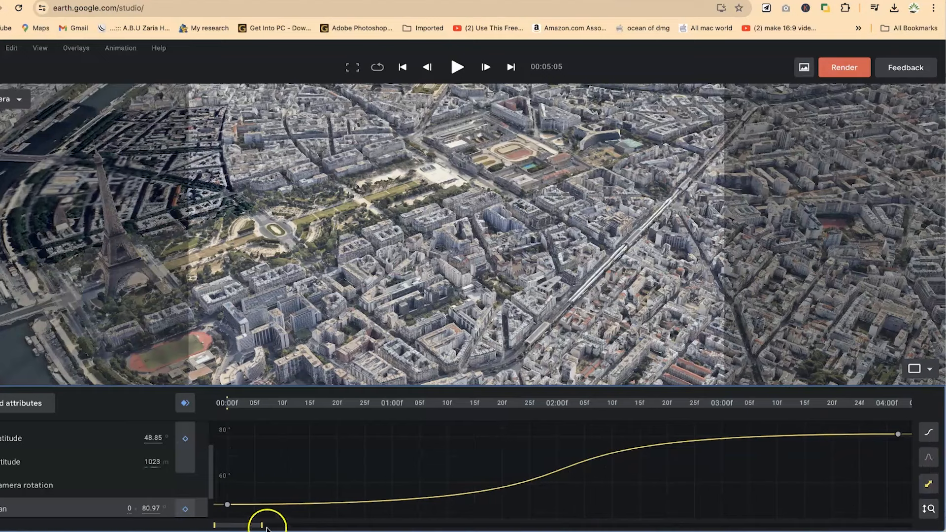
pyautogui.moveTo(261, 526); pyautogui.dragTo(394, 530)
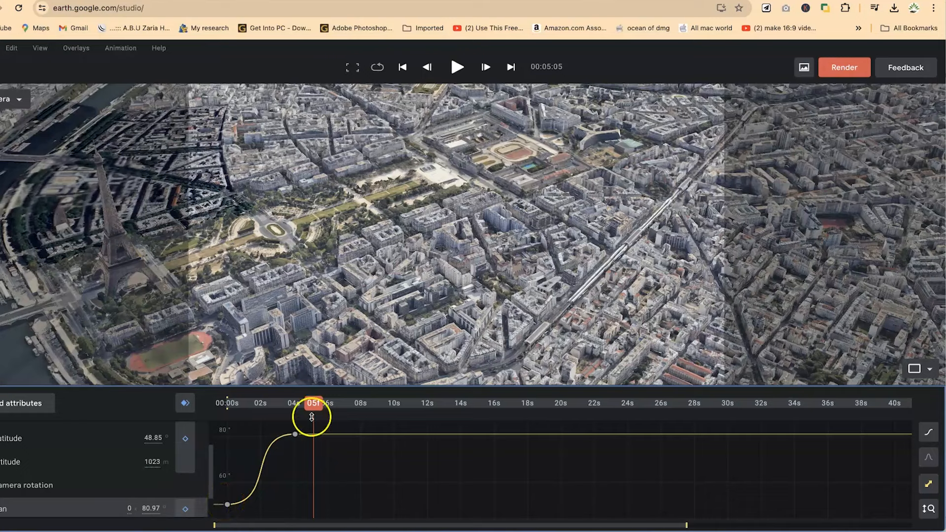
# - Hide the Pan curve and add Longitude, Latitude and Altitude keyframes for the camera position at 00:00:00
pyautogui.moveTo(311, 404); pyautogui.dragTo(196, 405)
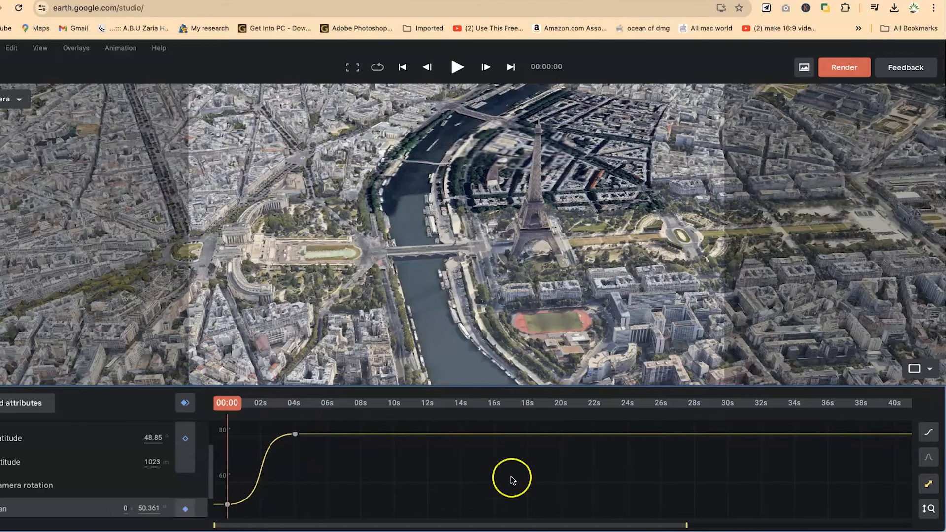
pyautogui.click(74, 509)
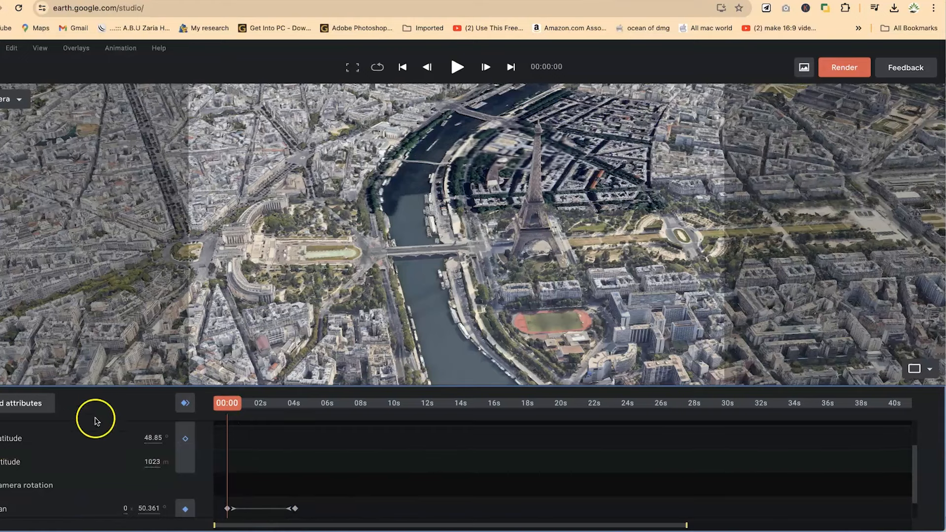
pyautogui.scroll(1, 89, 468)
pyautogui.scroll(1, 163, 458)
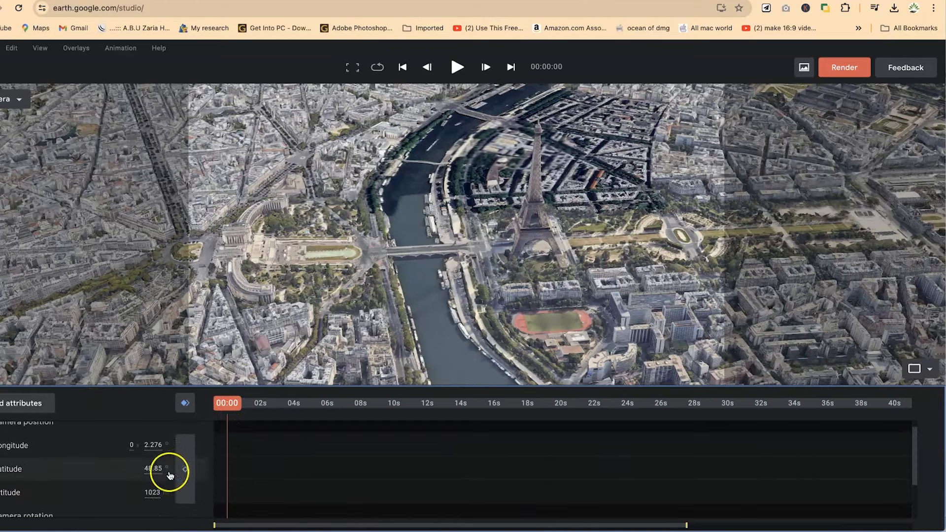
pyautogui.click(185, 469)
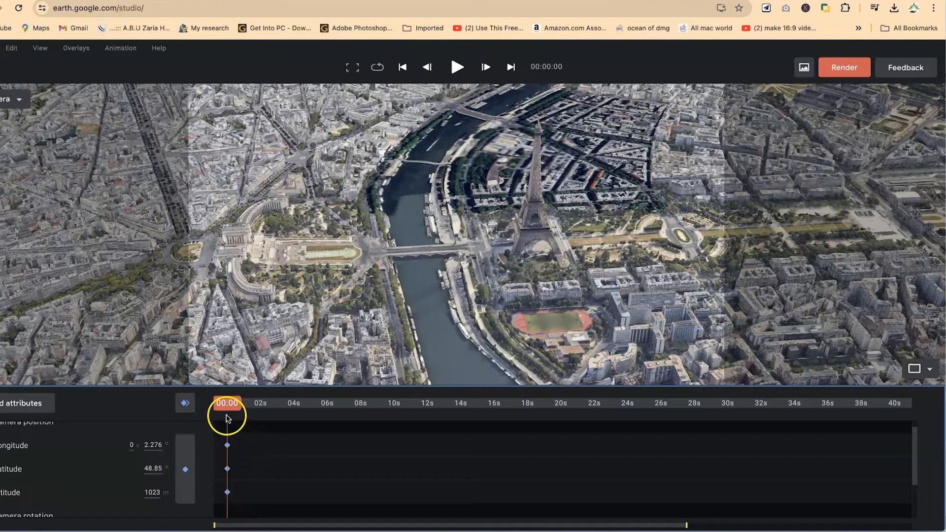
# - Add a second set of camera position keyframes at 00:00:00 plus about 4 seconds, level with the second Pan keyframe
pyautogui.moveTo(226, 403); pyautogui.dragTo(288, 411)
pyautogui.scroll(-1, 310, 508)
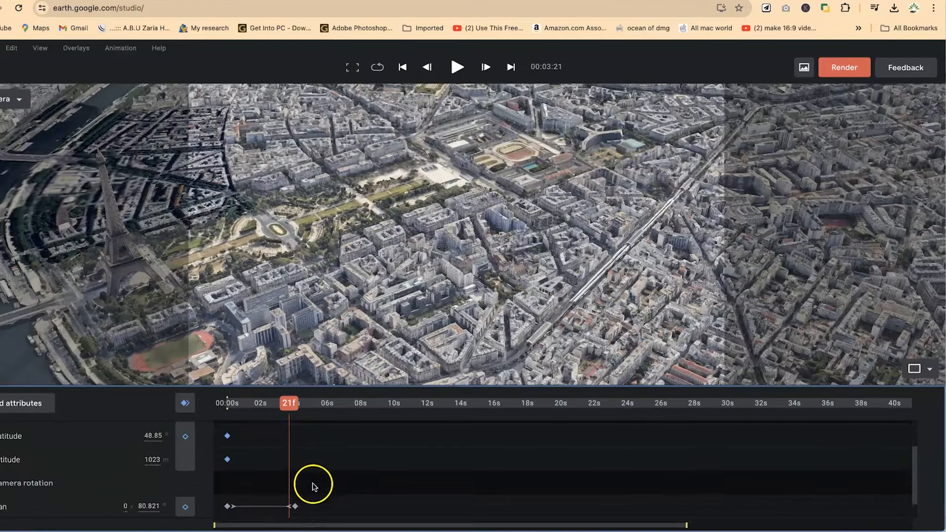
pyautogui.moveTo(294, 406); pyautogui.dragTo(296, 407)
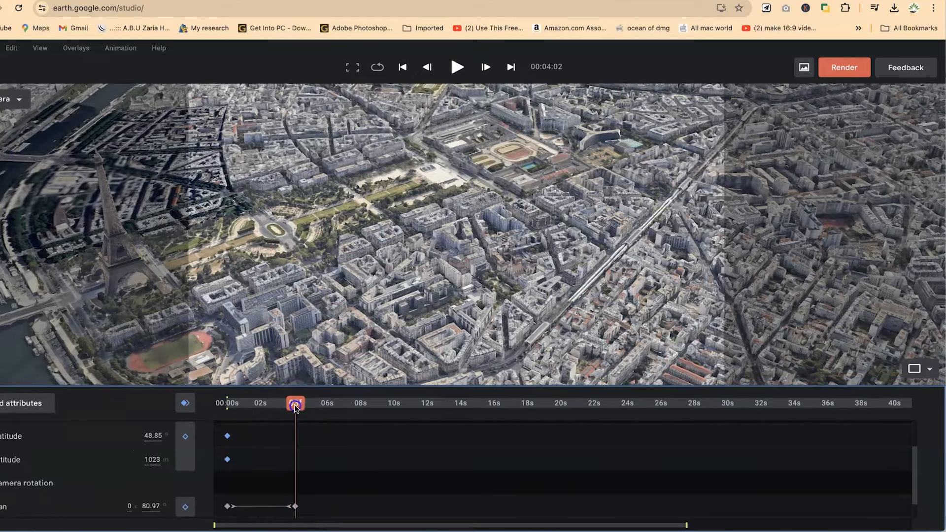
pyautogui.click(184, 447)
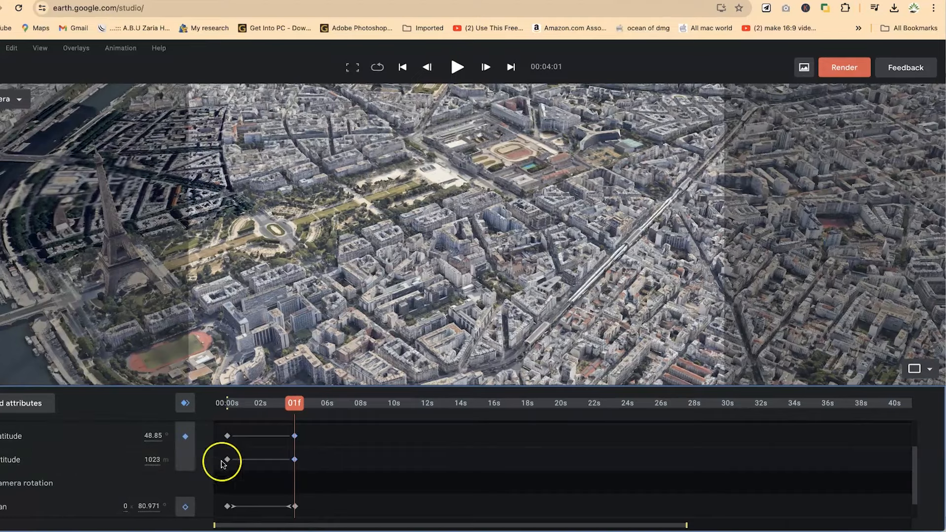
# - Return to 00:00:00 and show the Longitude, Latitude and Altitude curves together in the graph
pyautogui.moveTo(293, 402); pyautogui.dragTo(226, 403)
pyautogui.scroll(3, 251, 461)
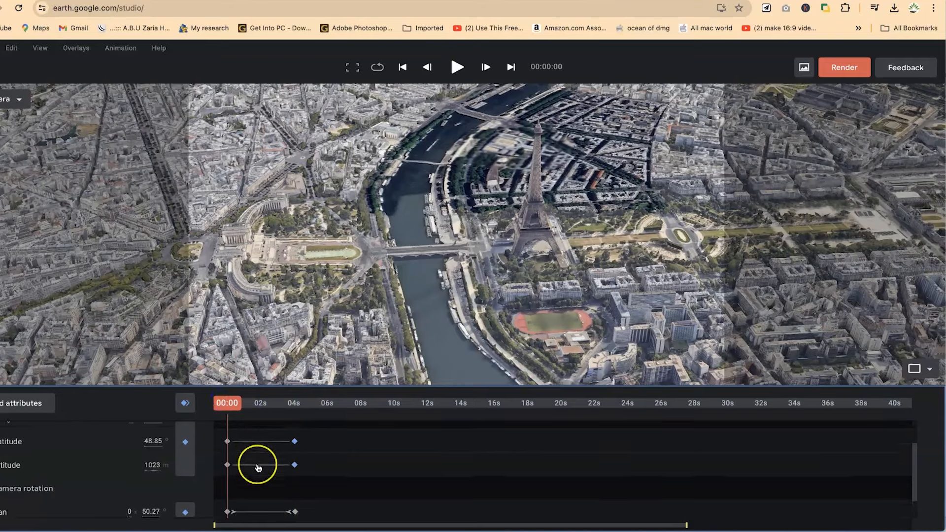
pyautogui.scroll(-3, 258, 472)
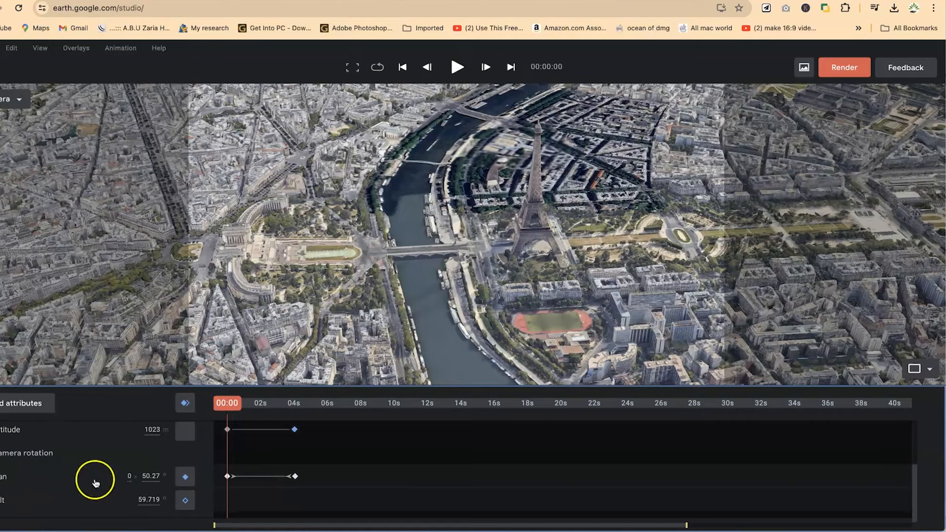
pyautogui.scroll(3, 123, 459)
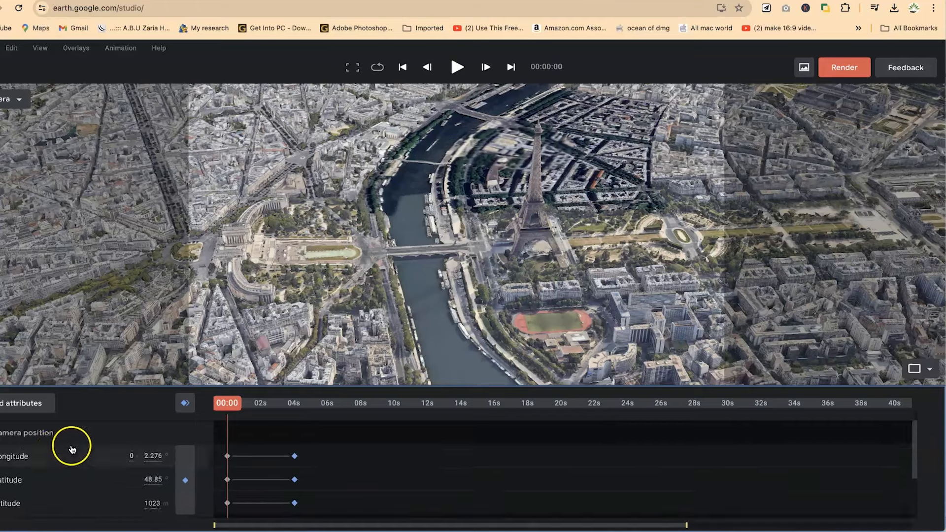
pyautogui.click(43, 461)
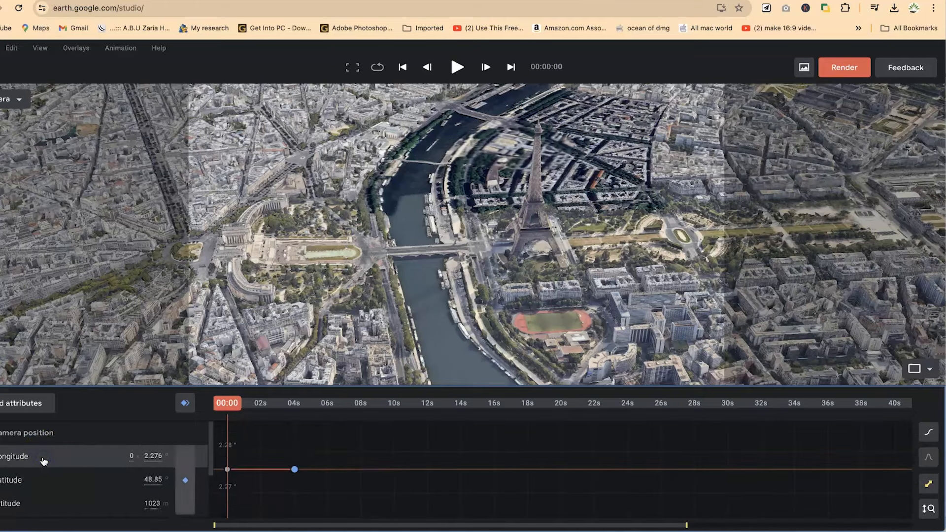
pyautogui.keyDown('shift'); pyautogui.click(56, 485); pyautogui.keyUp('shift')
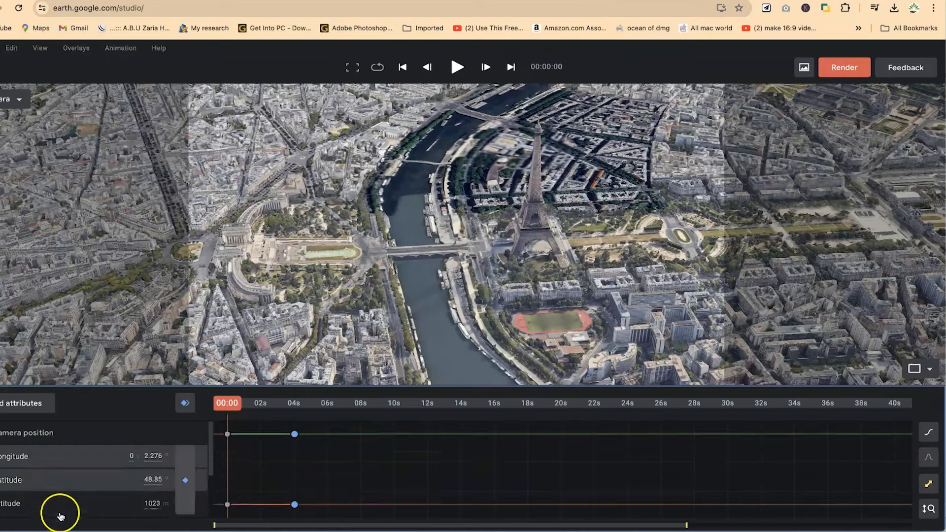
pyautogui.keyDown('shift'); pyautogui.click(93, 501); pyautogui.keyUp('shift')
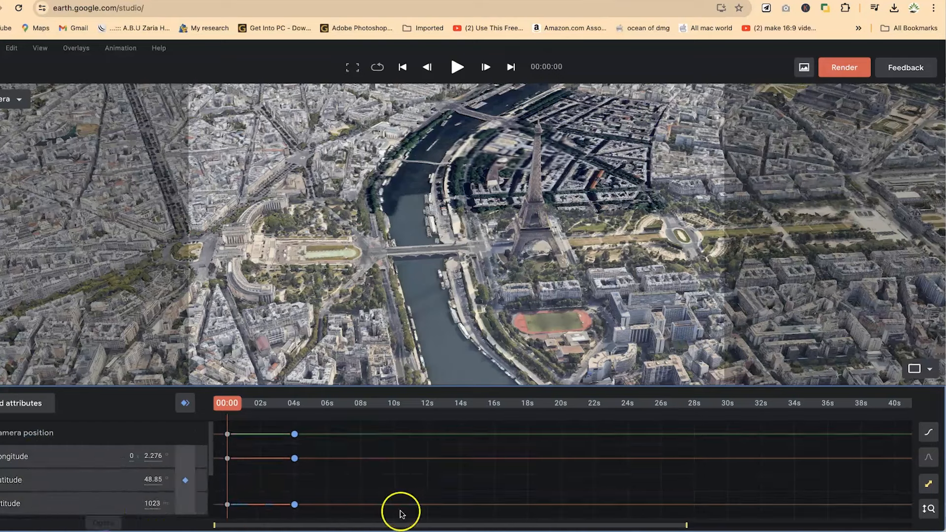
# - Include the Pan curve alongside the Longitude, Latitude and Altitude curves and compare all four in the graph
pyautogui.click(89, 460)
pyautogui.click(84, 478)
pyautogui.scroll(-3, 87, 481)
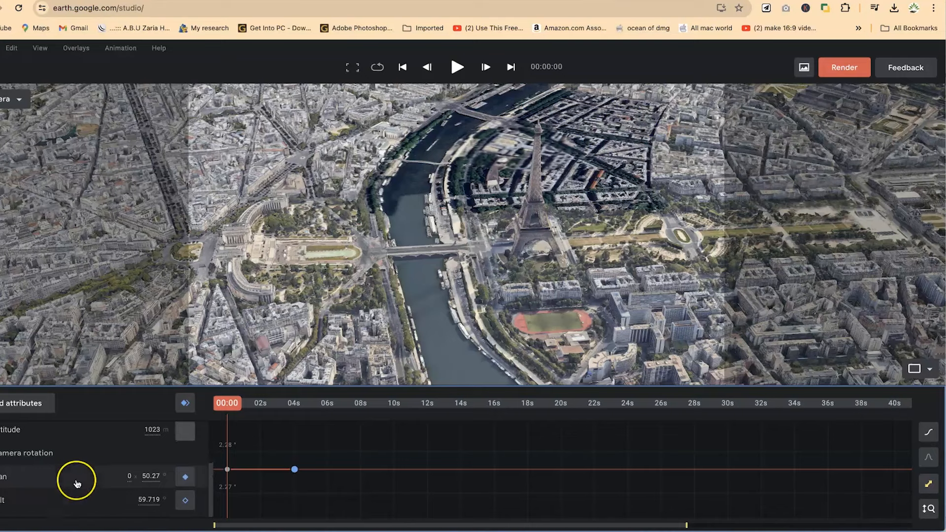
pyautogui.click(76, 484)
pyautogui.click(194, 445)
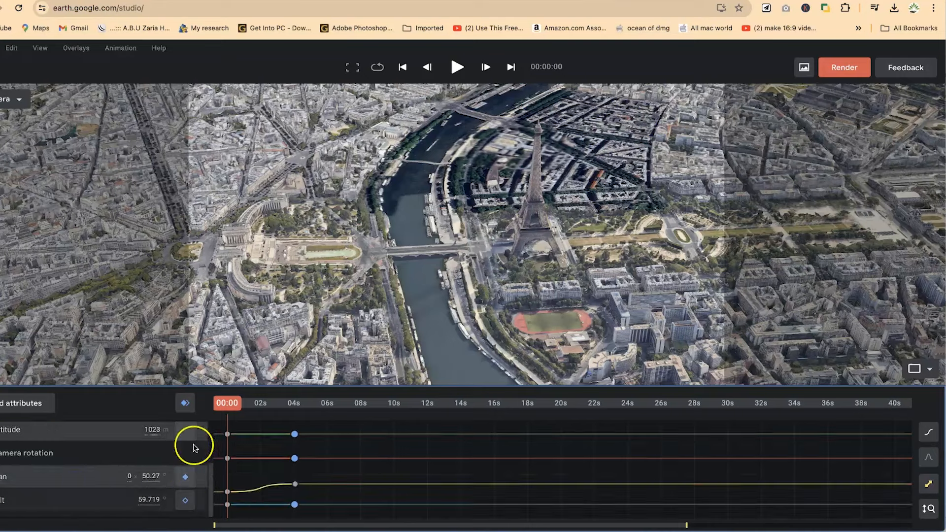
pyautogui.click(139, 480)
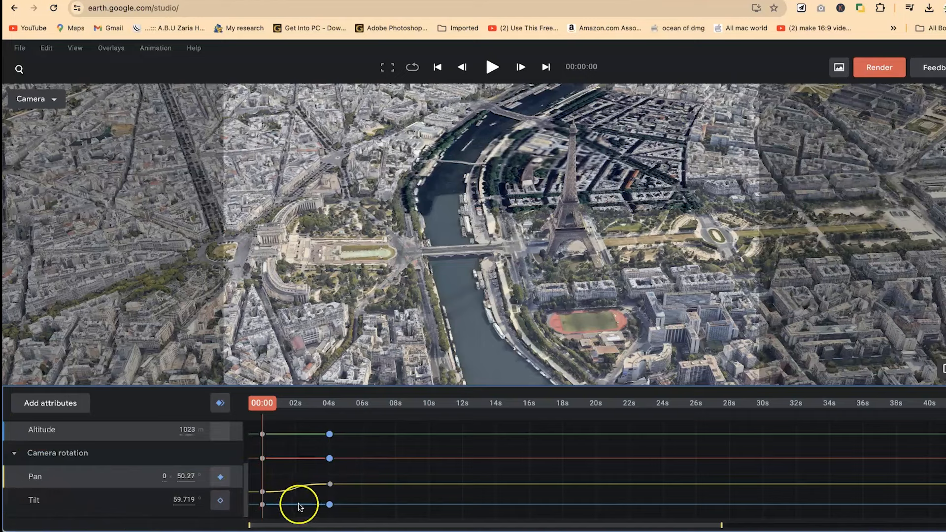
pyautogui.scroll(2, 180, 468)
pyautogui.scroll(1, 179, 467)
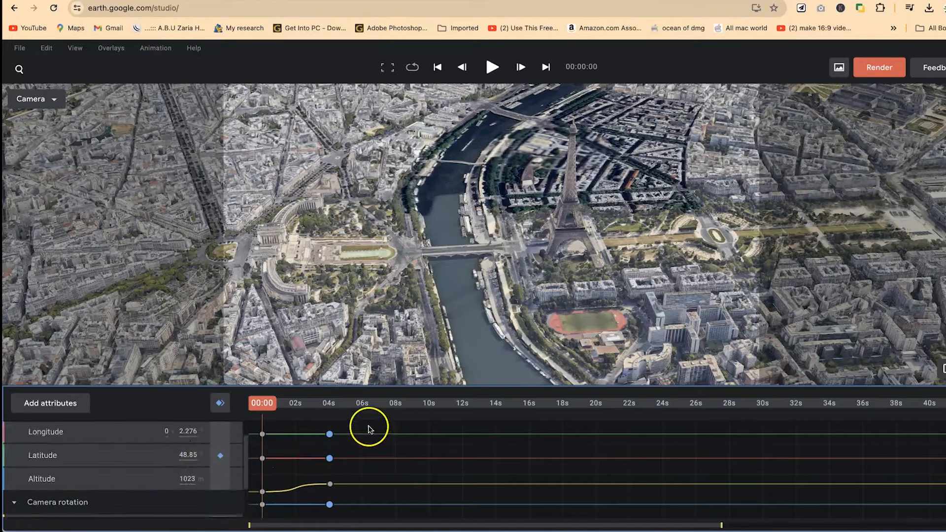
# - Apply Auto ease to all Longitude, Latitude, Altitude and Pan keyframes together and play back the camera move
pyautogui.moveTo(360, 425); pyautogui.dragTo(257, 523)
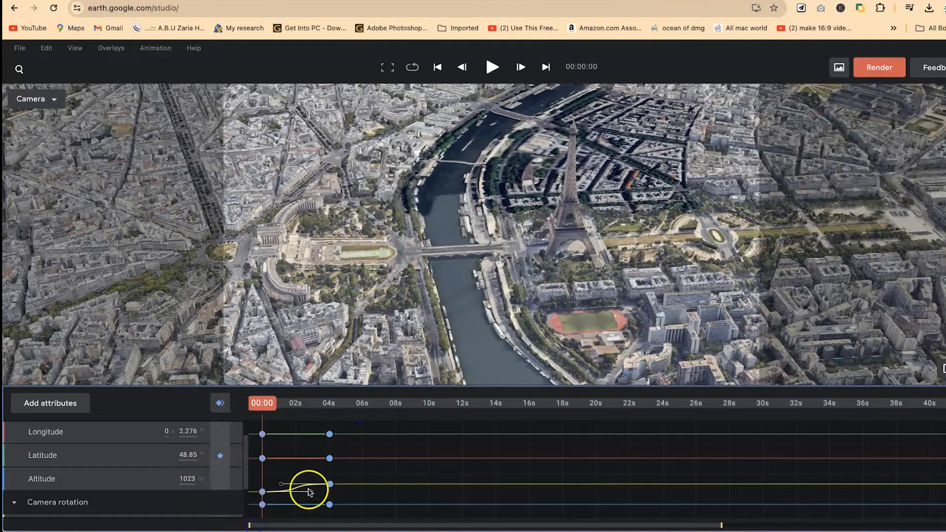
pyautogui.rightClick(329, 435)
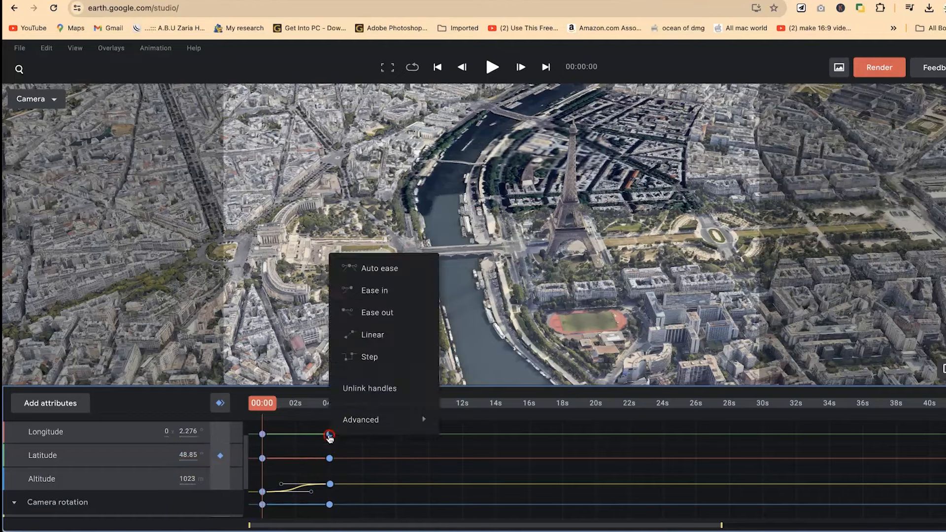
pyautogui.click(409, 276)
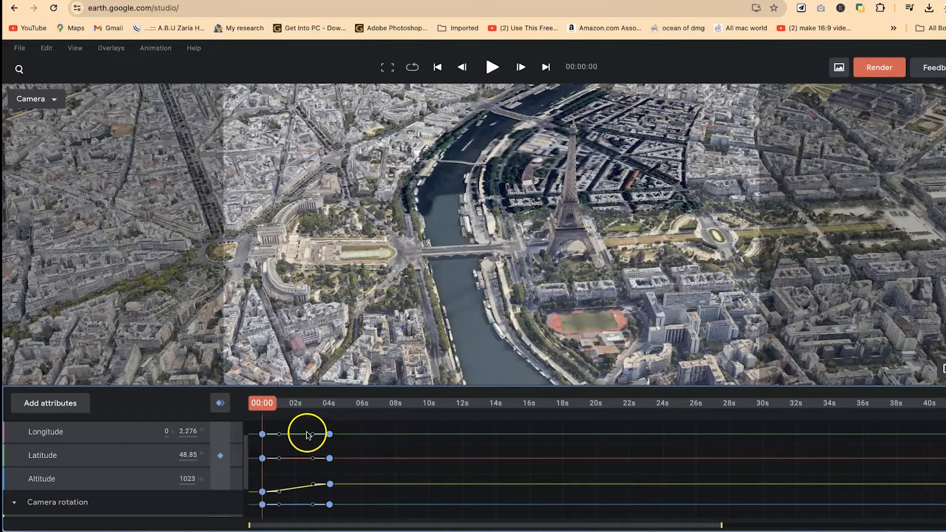
pyautogui.press('space')
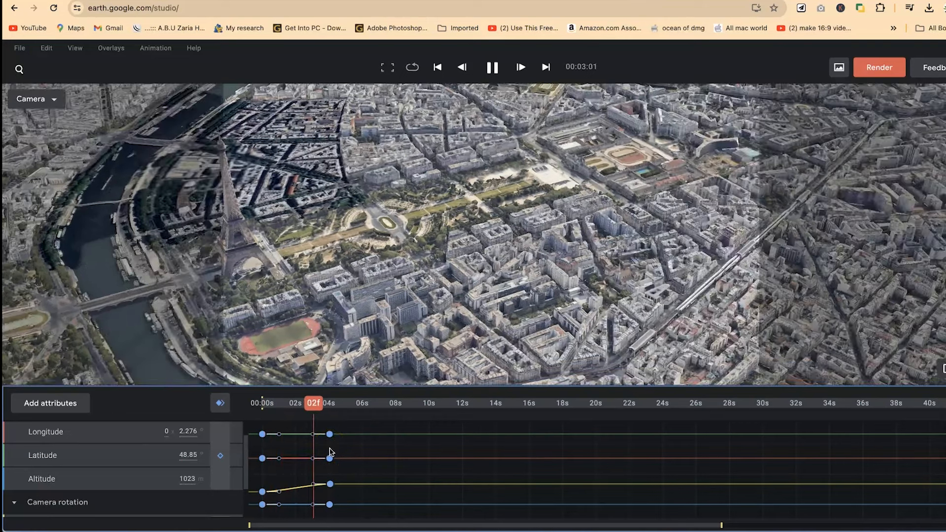
pyautogui.press('space')
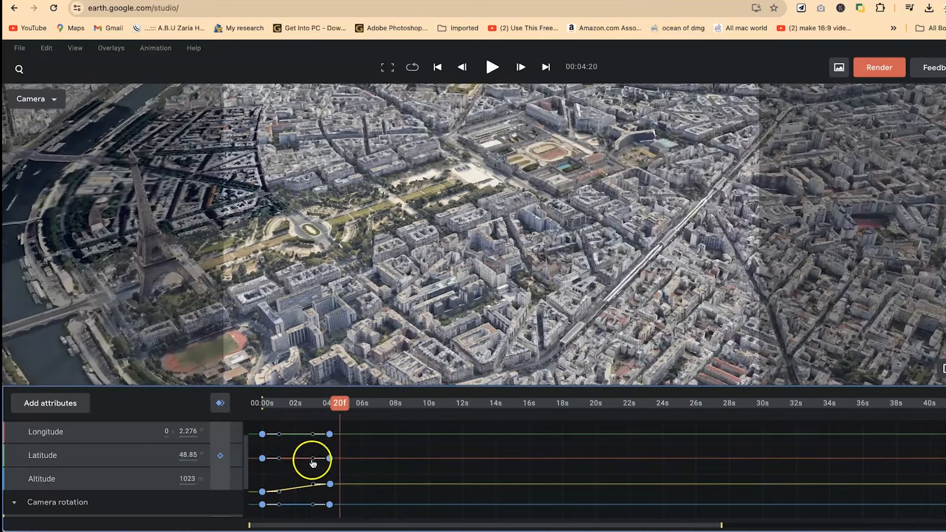
# - Stretch the incoming ease handles of the 4-second keyframes back to about 1 second and adjust the start keyframes' outgoing handles
pyautogui.moveTo(721, 525); pyautogui.dragTo(484, 525)
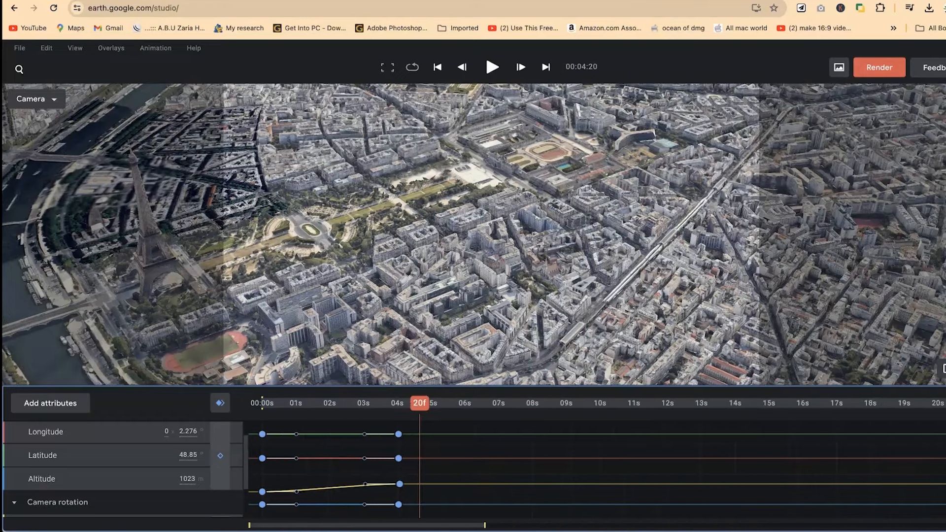
pyautogui.click(372, 449)
pyautogui.moveTo(403, 451); pyautogui.dragTo(401, 516)
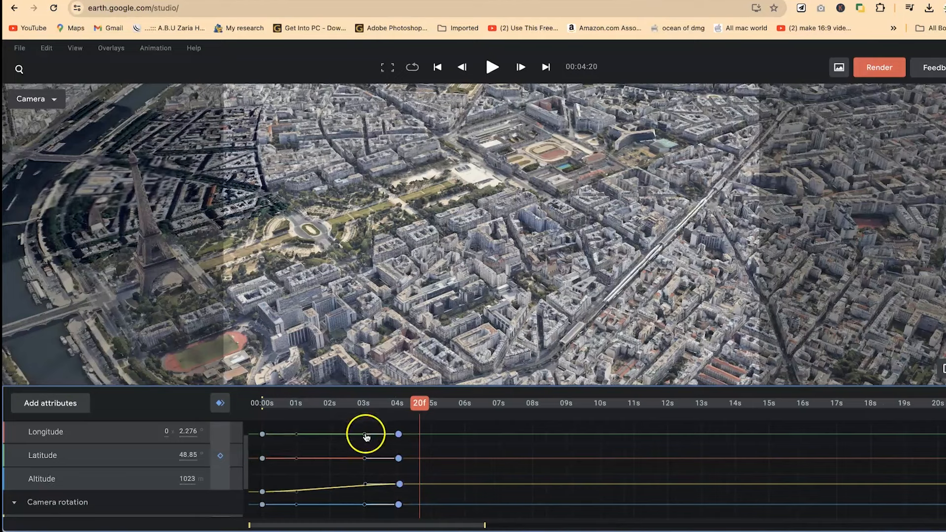
pyautogui.moveTo(366, 436); pyautogui.dragTo(309, 527)
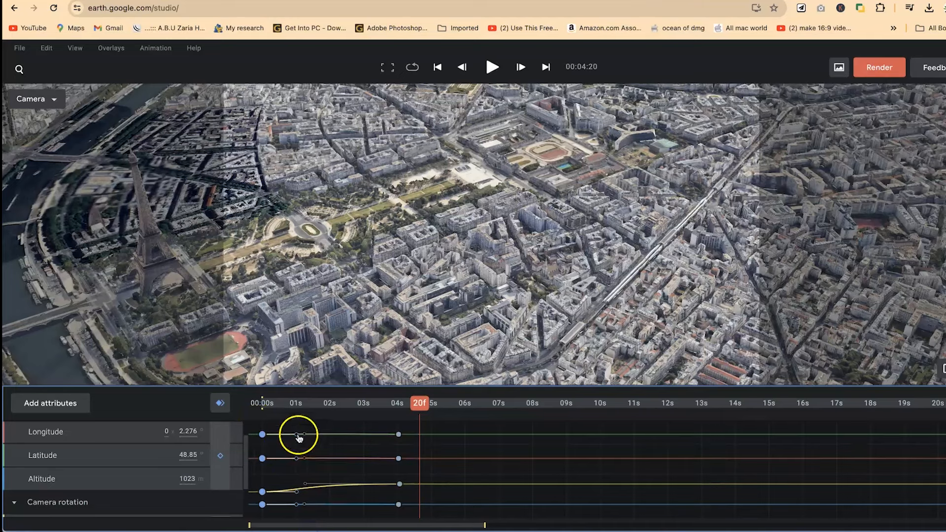
pyautogui.moveTo(297, 437); pyautogui.dragTo(374, 451)
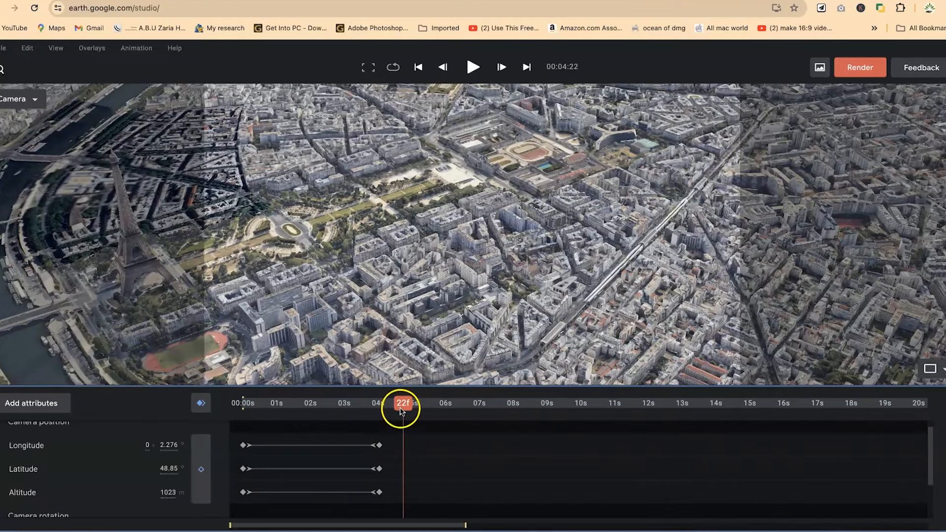
# - Replay the eased camera move from 00:00:00 and switch the timeline from the curve graph to the keyframe view
pyautogui.moveTo(402, 408); pyautogui.dragTo(198, 423)
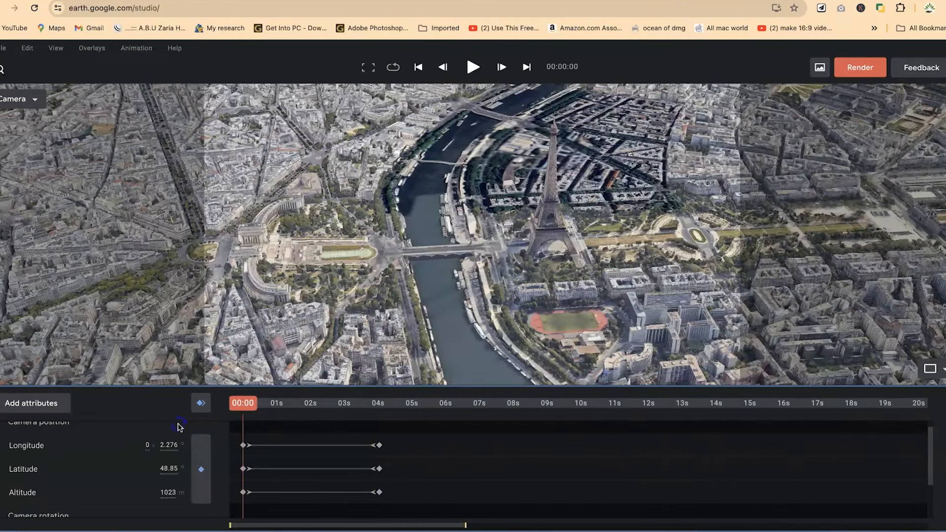
pyautogui.press('space')
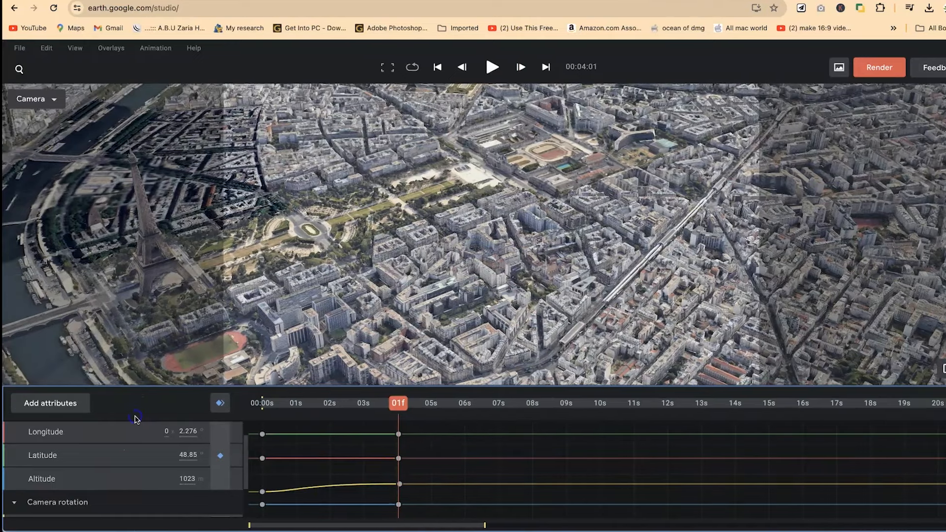
pyautogui.click(136, 419)
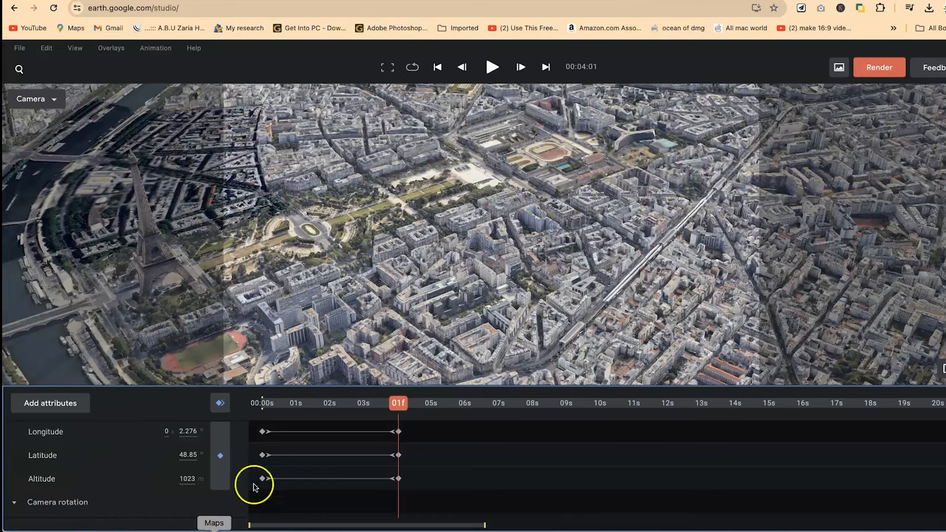
pyautogui.click(225, 408)
pyautogui.press('space')
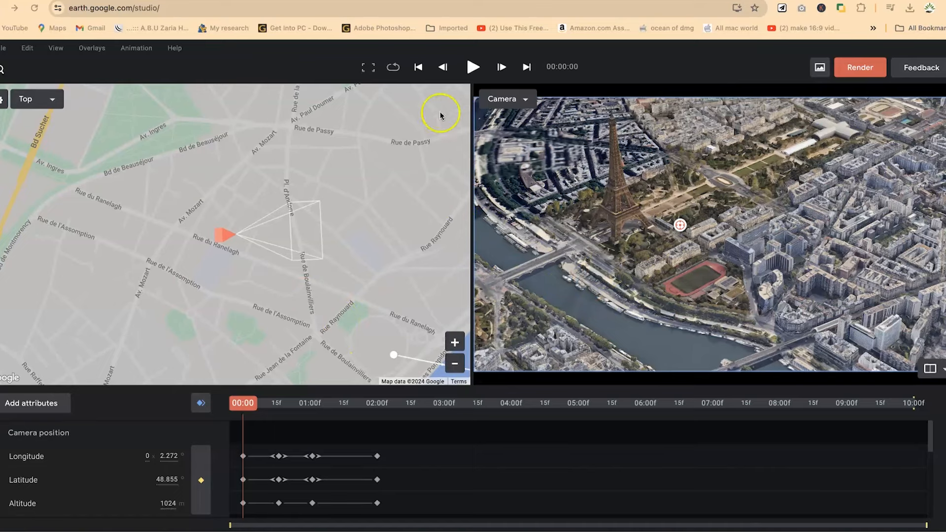
# - Open the keyboard shortcuts reference and review the General shortcuts for editing, search, playback and full screen
pyautogui.click(174, 55)
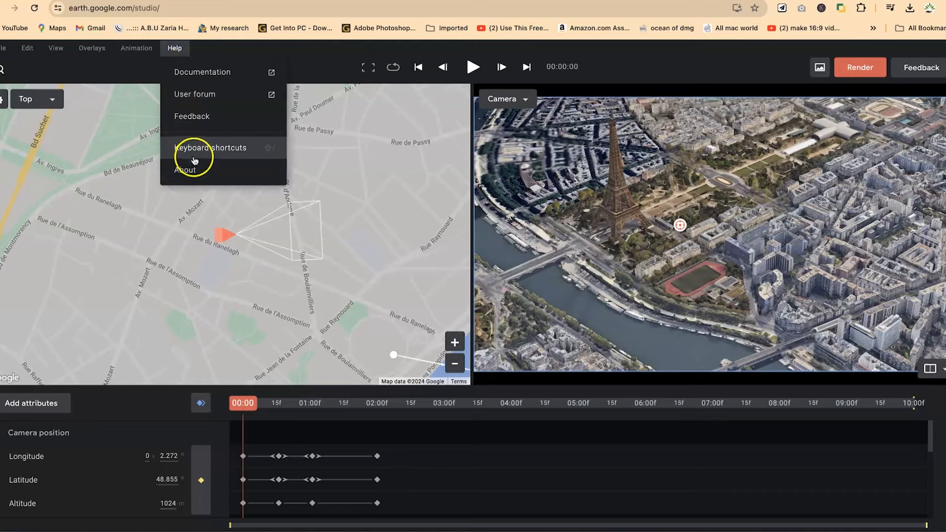
pyautogui.click(273, 153)
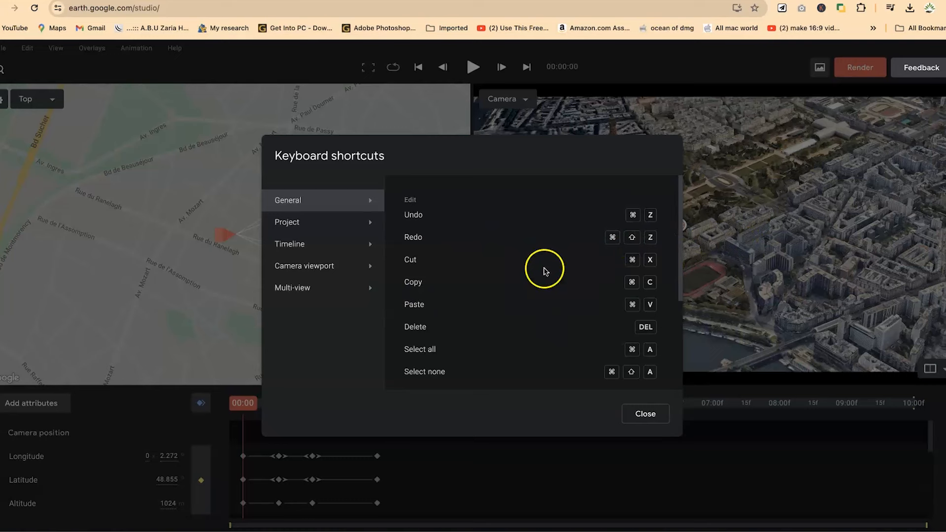
pyautogui.scroll(-3, 573, 228)
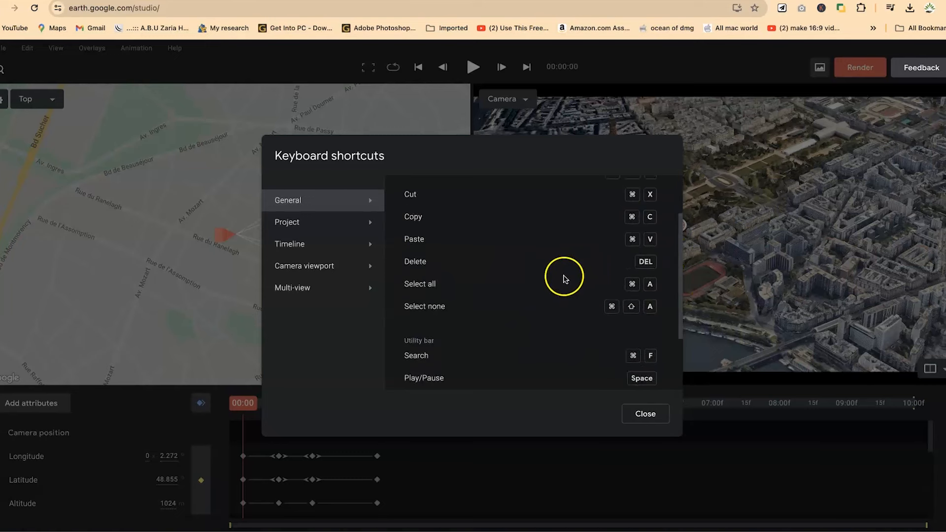
pyautogui.scroll(4, 556, 240)
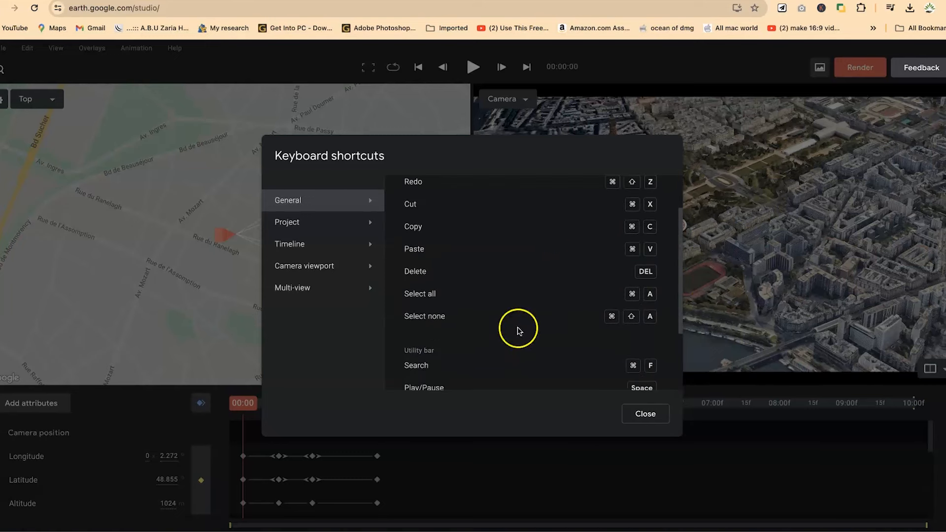
pyautogui.scroll(-1, 492, 333)
pyautogui.scroll(-1, 468, 334)
pyautogui.scroll(1, 488, 315)
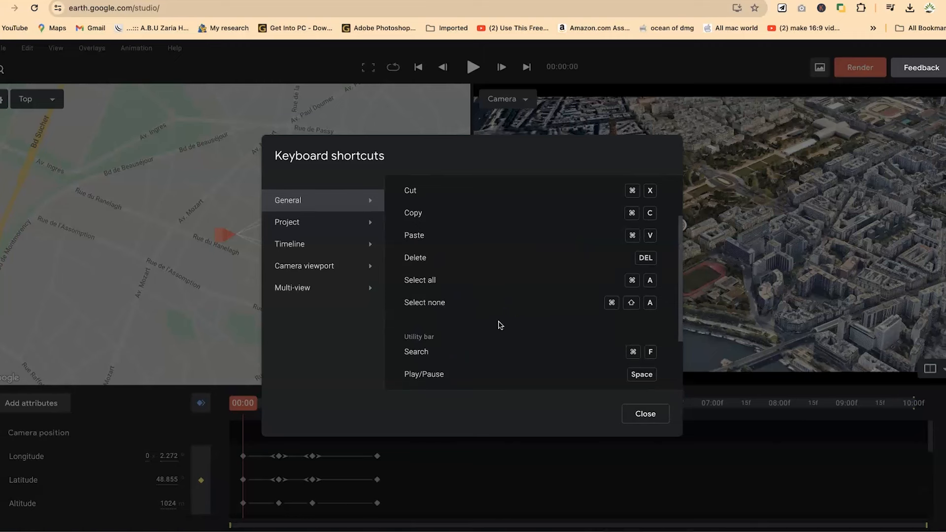
pyautogui.scroll(-2, 505, 311)
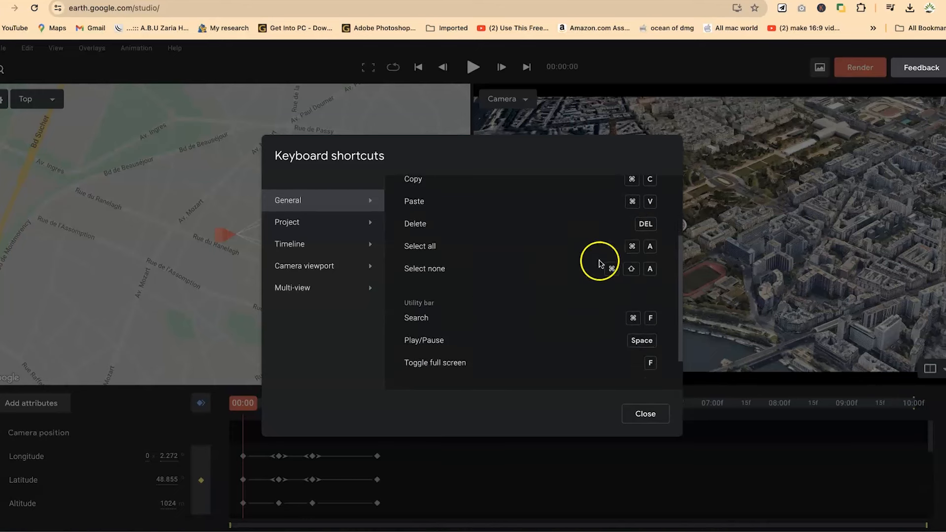
pyautogui.scroll(-1, 532, 326)
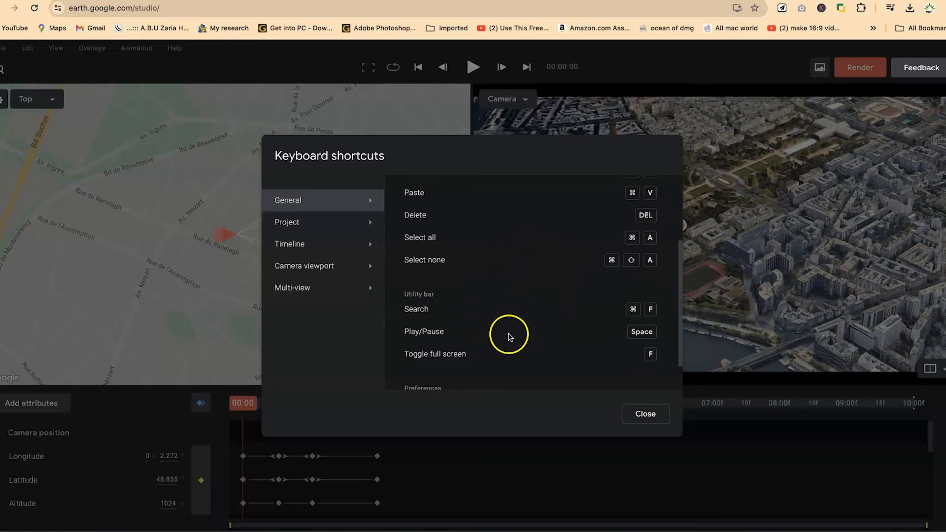
pyautogui.scroll(-1, 509, 336)
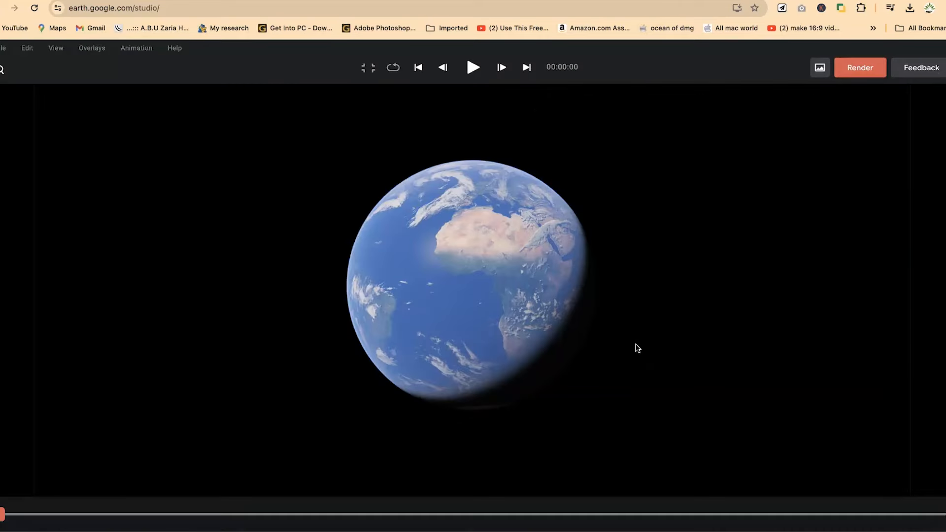
# - Try out the full-screen shortcut by toggling the viewport's full-screen display on and off
pyautogui.press('f')
pyautogui.press('f')
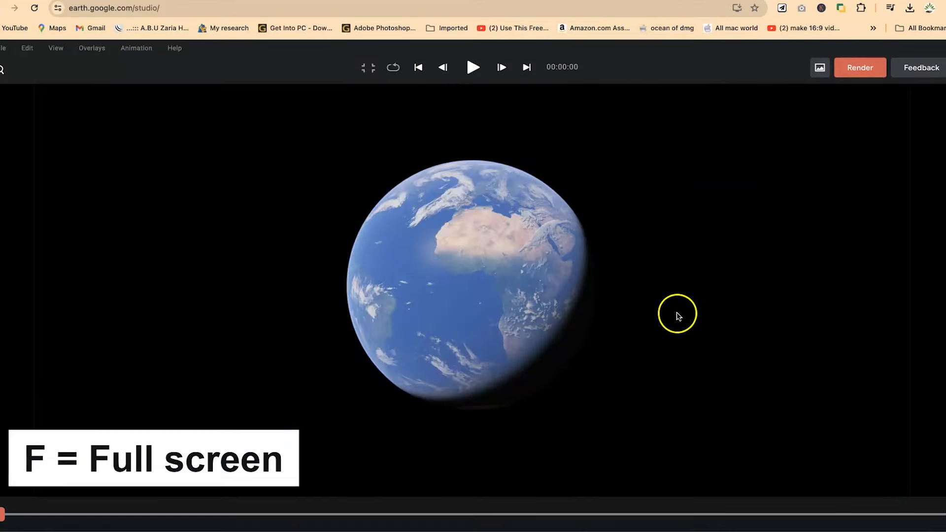
pyautogui.press('f')
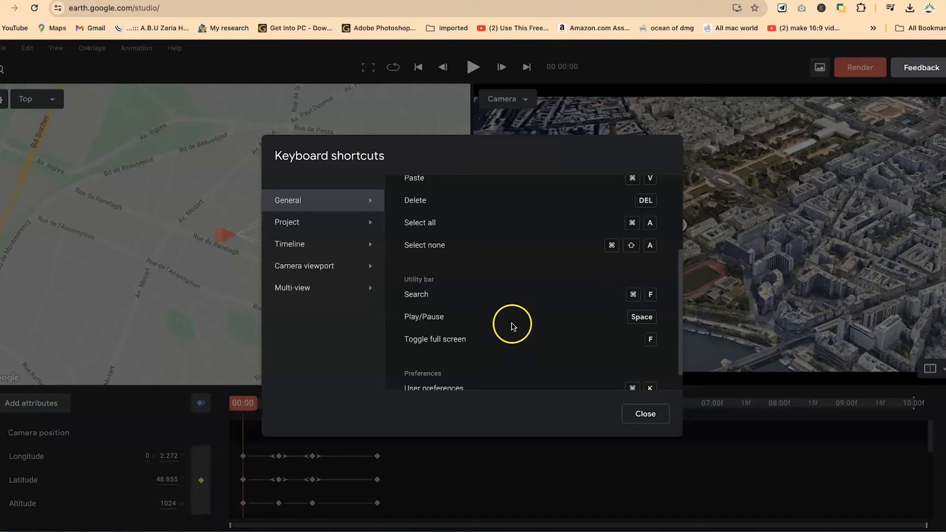
# - Review the Preferences shortcuts under General, followed by the Project and Timeline shortcut lists
pyautogui.scroll(-2, 513, 330)
pyautogui.scroll(-1, 512, 343)
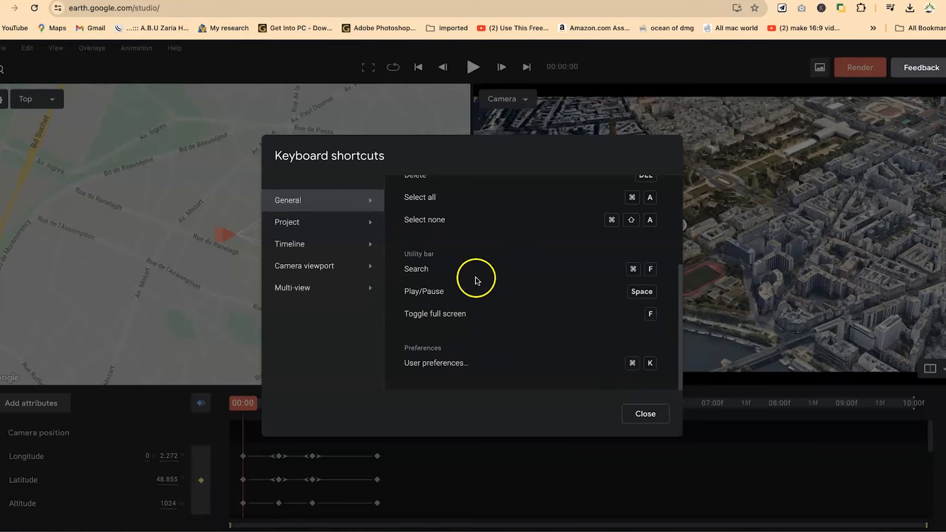
pyautogui.click(297, 223)
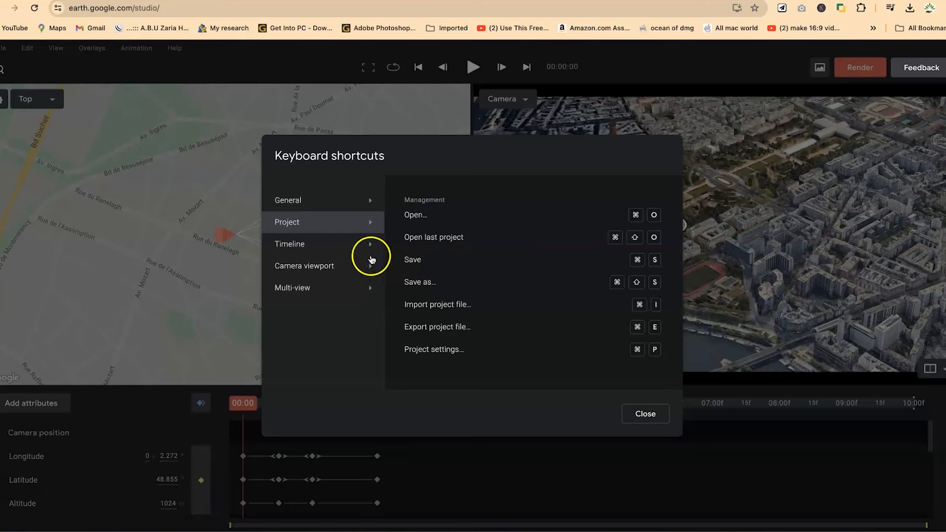
pyautogui.click(317, 246)
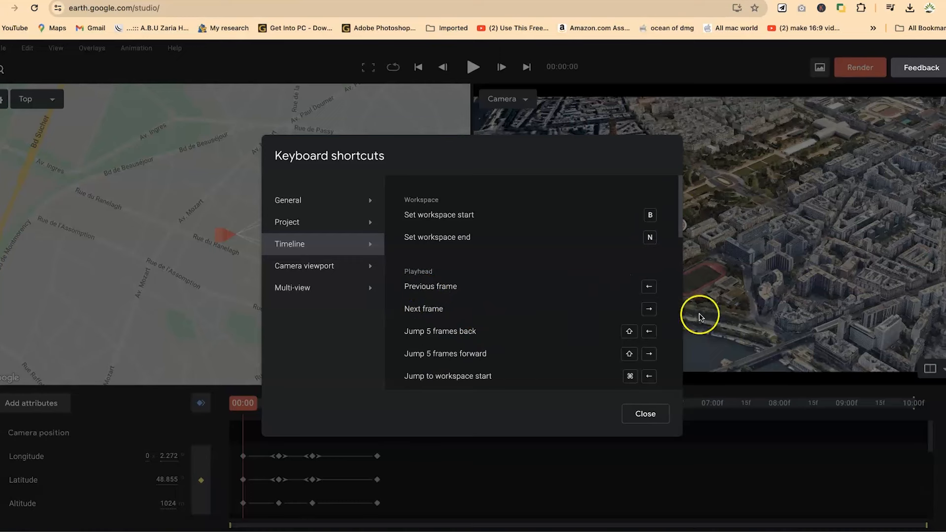
pyautogui.scroll(-1, 452, 345)
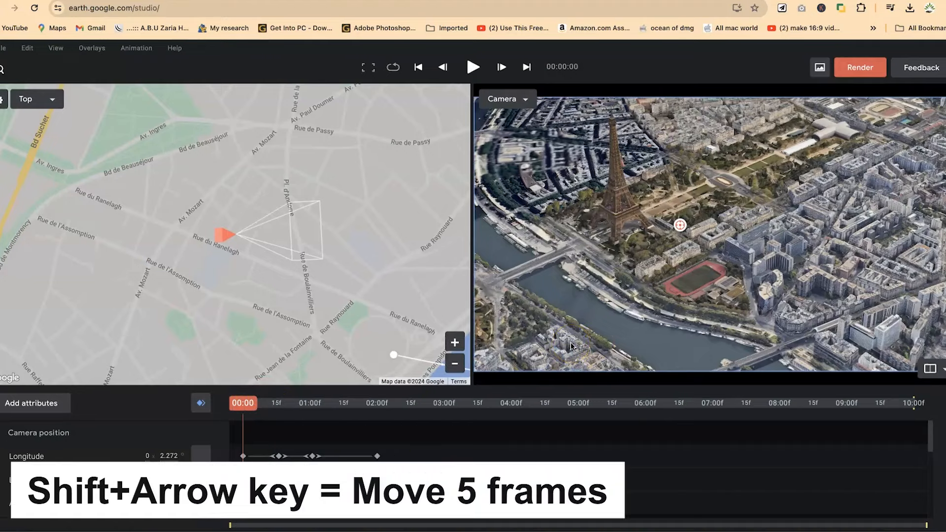
# - Try to jump the playhead forward and back in 5-frame steps from 00:00:00
pyautogui.hotkey('shift', 'Right')
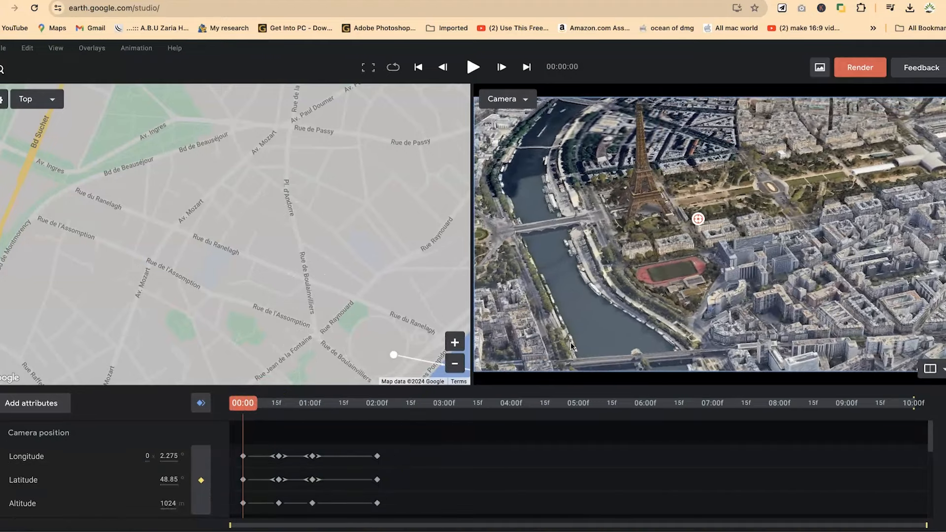
pyautogui.hotkey('shift', 'Right')
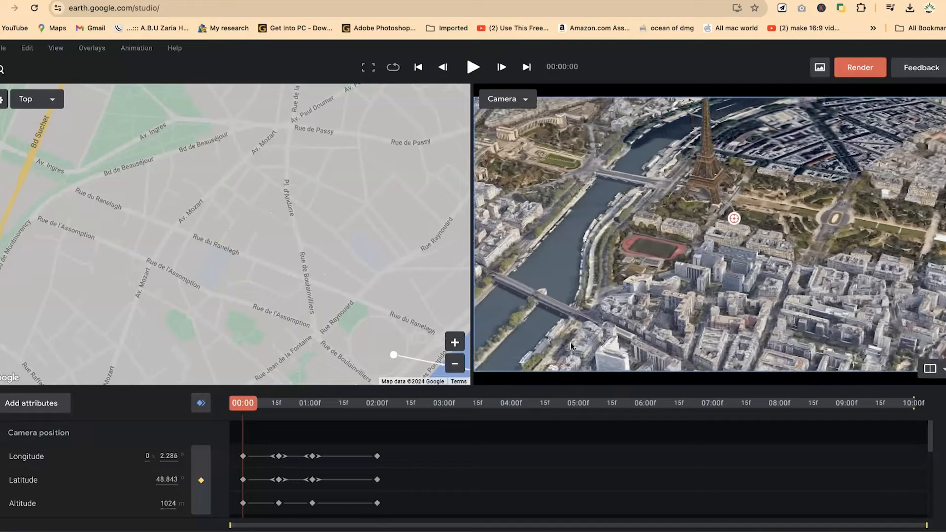
pyautogui.hotkey('shift', 'Right')
pyautogui.hotkey('shift', 'Left')
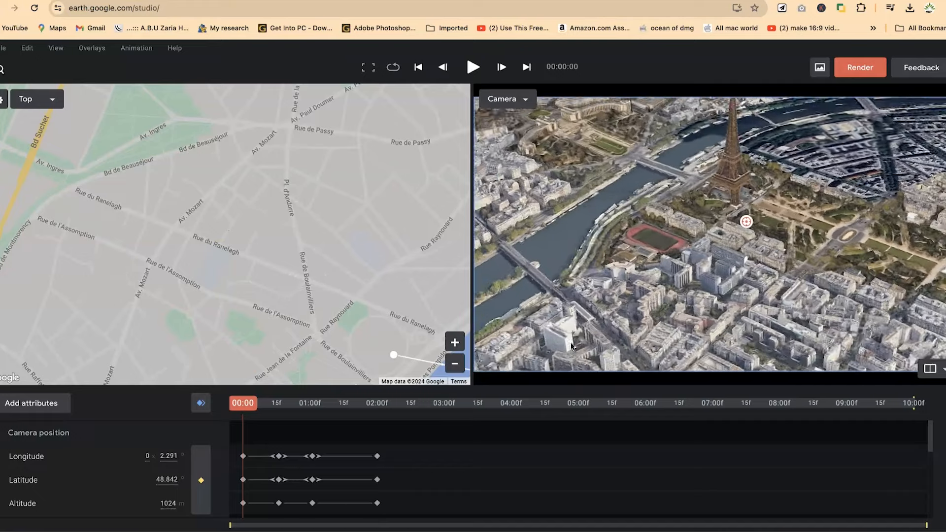
pyautogui.hotkey('shift', 'Left')
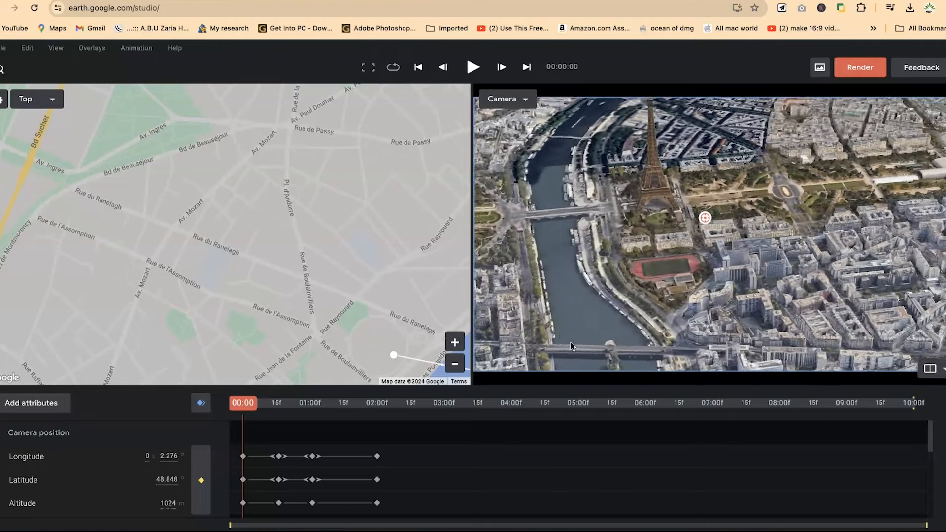
pyautogui.hotkey('shift', 'Left')
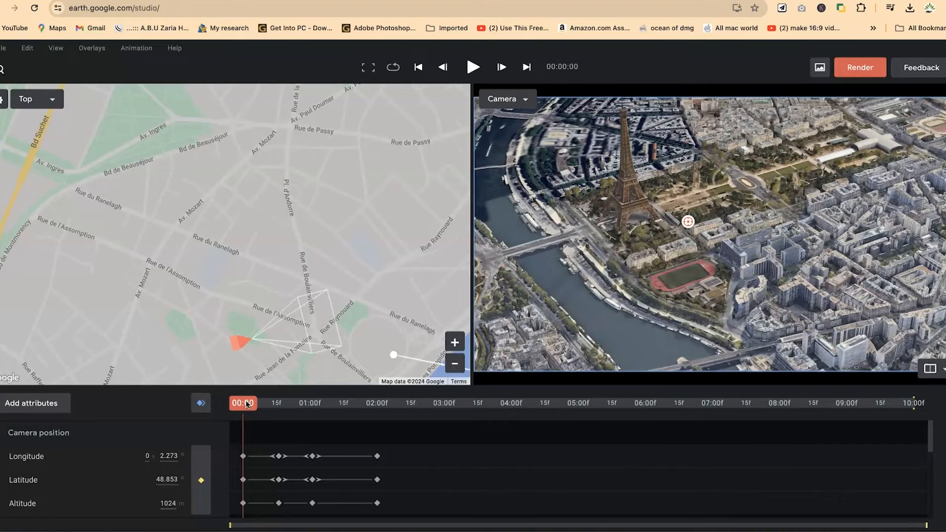
# - Move the playhead keyframe by keyframe forward to 00:02:00 and back one keyframe to 00:01:01
pyautogui.press('k')
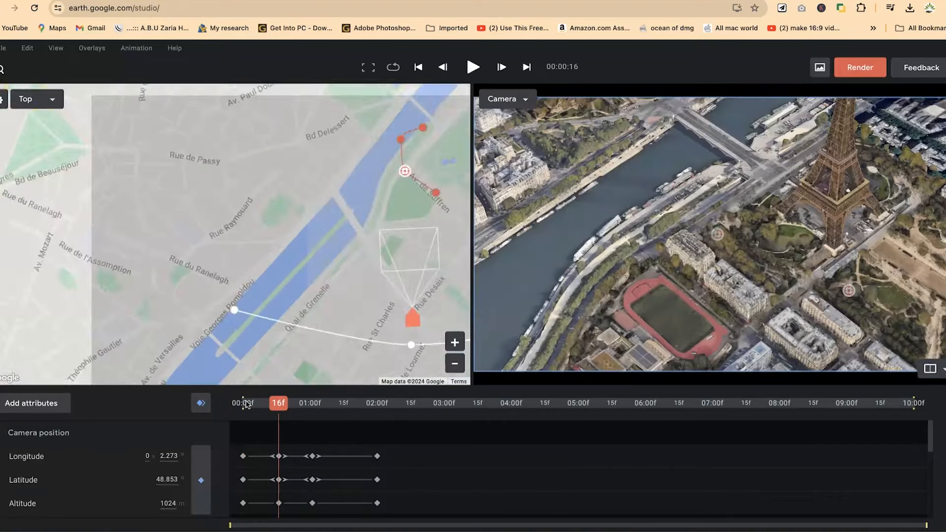
pyautogui.press('k')
pyautogui.press('k')
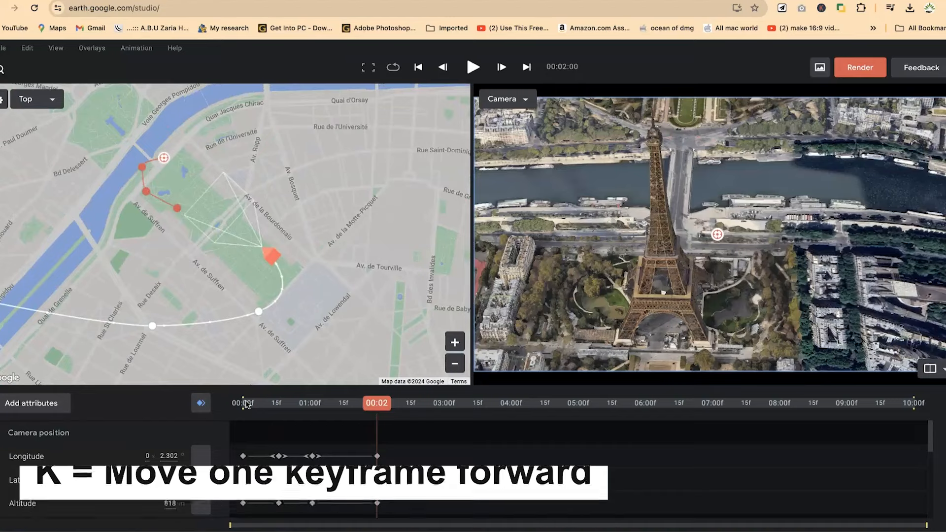
pyautogui.press('j')
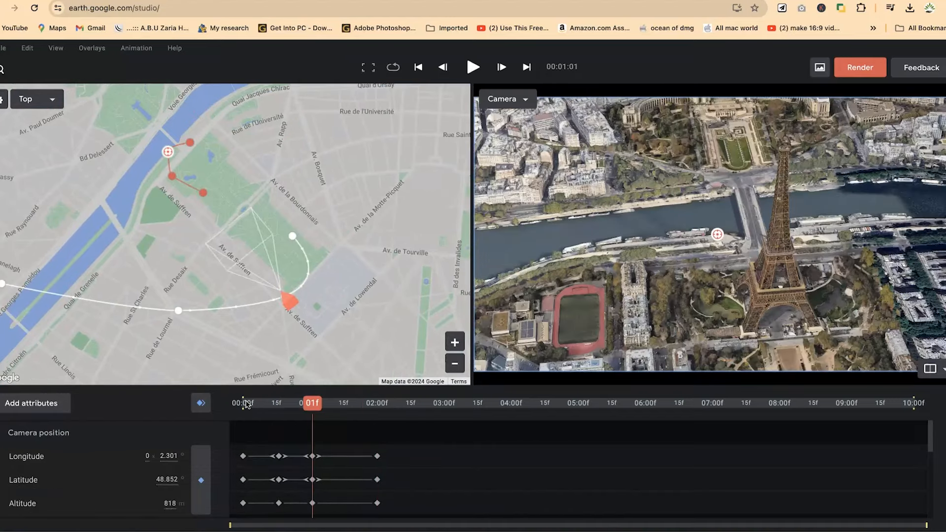
# - Move the playhead keyframe by keyframe back to 00:00:00, forward to 00:02:00, and back to 00:00:00 again
pyautogui.press('j')
pyautogui.press('j')
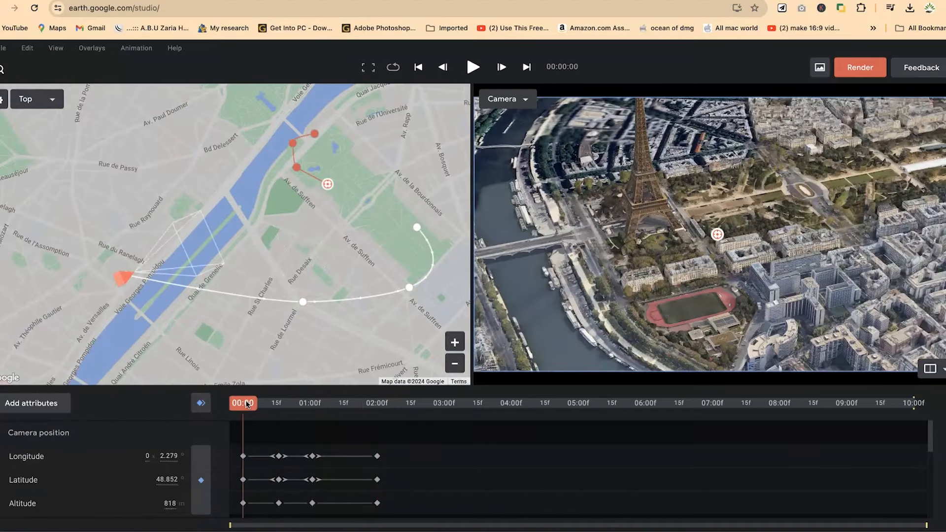
pyautogui.press('k')
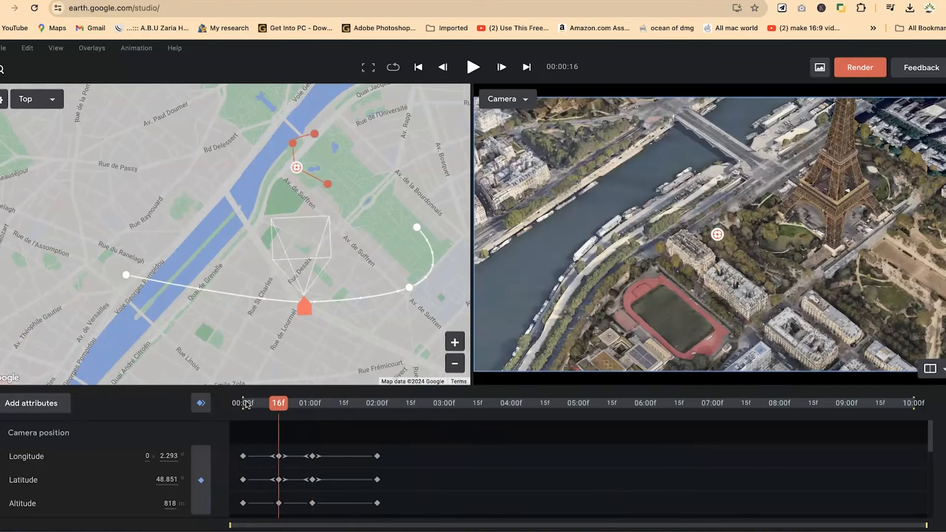
pyautogui.press('k')
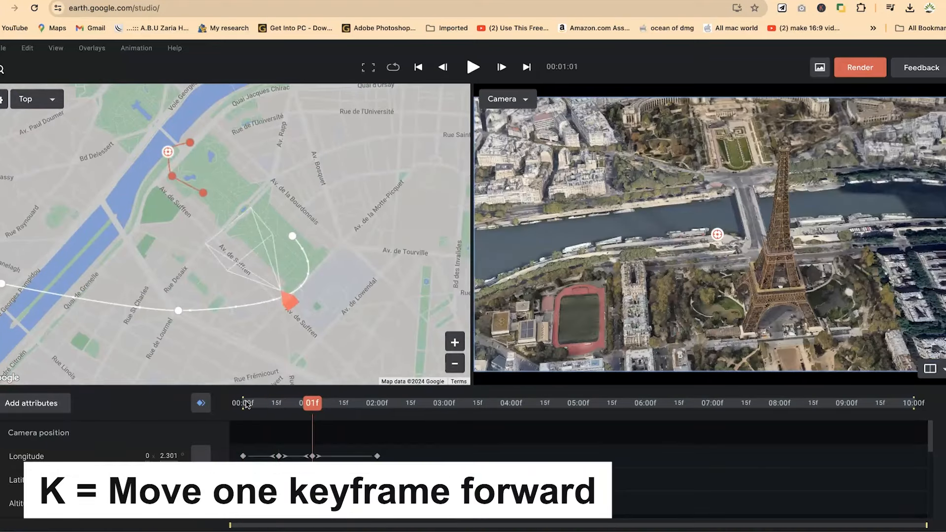
pyautogui.press('k')
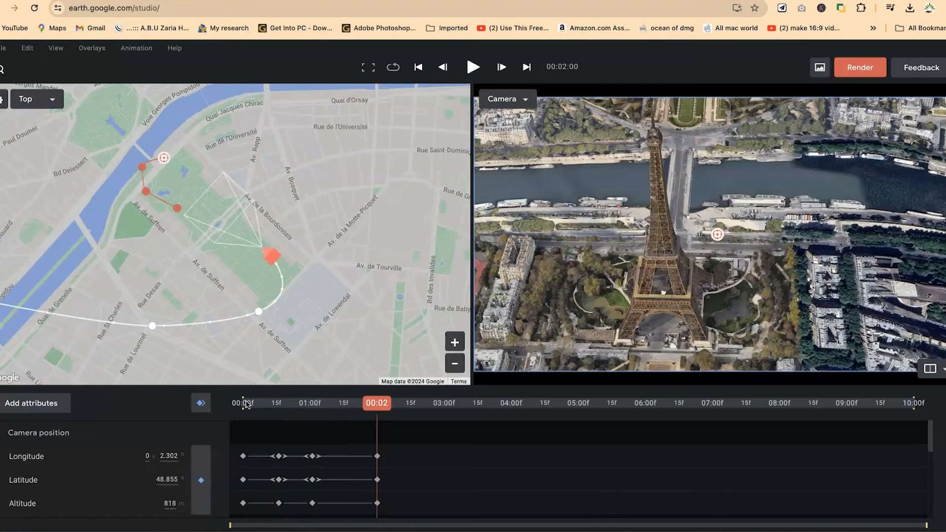
pyautogui.press('j')
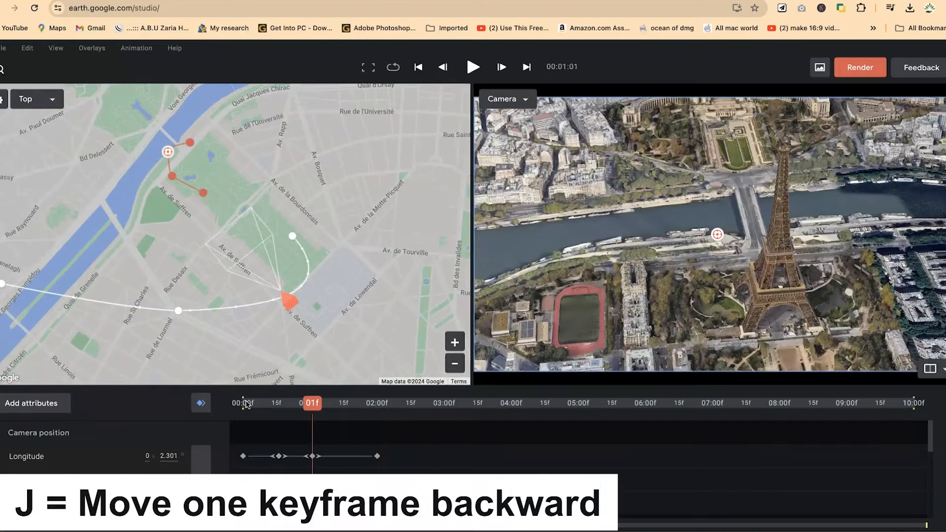
pyautogui.press('j')
pyautogui.press('j')
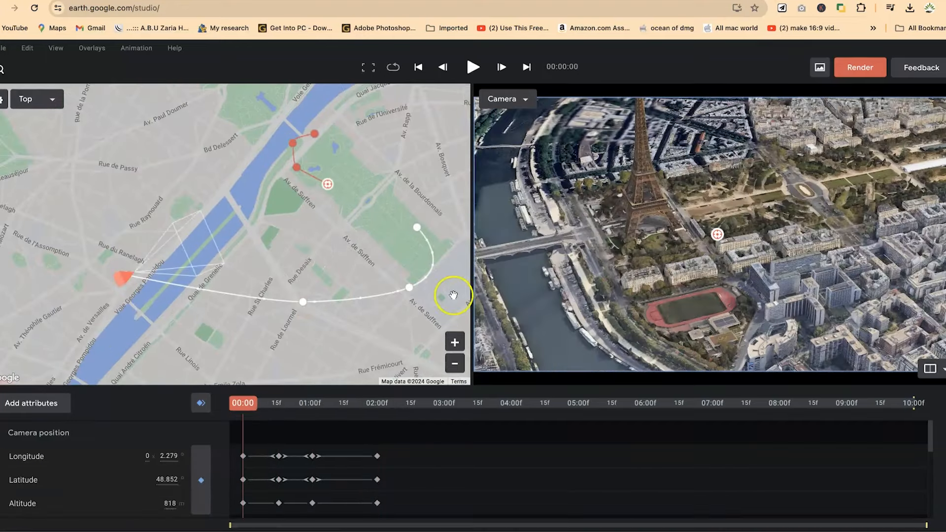
# - Try out panning and rotating the camera view around the Eiffel Tower at 00:00:00
pyautogui.moveTo(708, 274)
pyautogui.mouseDown()
pyautogui.moveTo(669, 281)
pyautogui.moveTo(711, 282)
pyautogui.moveTo(642, 232)
pyautogui.mouseUp()
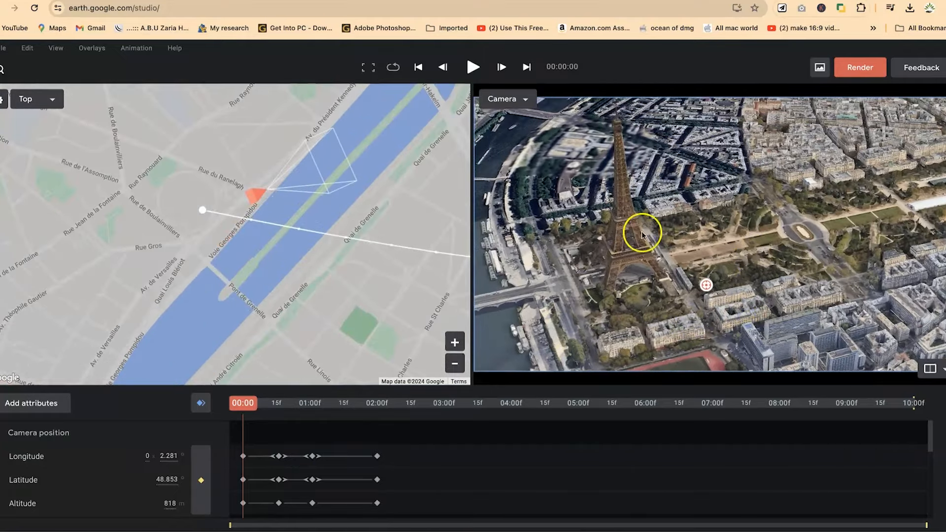
pyautogui.moveTo(698, 220); pyautogui.dragTo(742, 184)
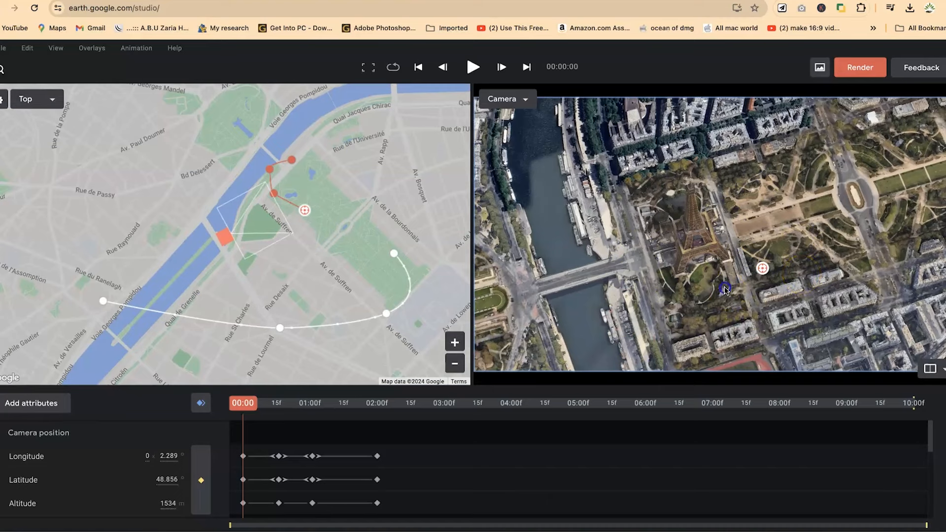
pyautogui.keyDown('shift'); pyautogui.moveTo(725, 286); pyautogui.dragTo(733, 179); pyautogui.keyUp('shift')
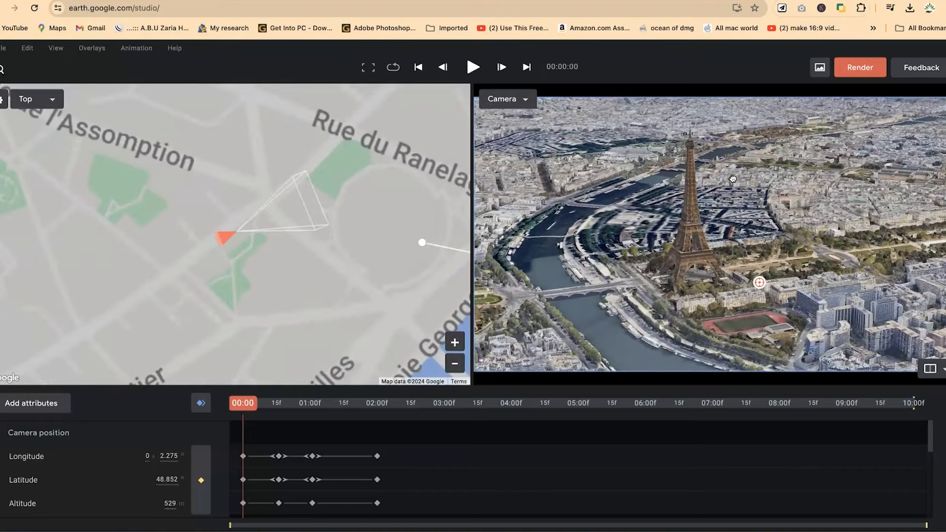
# - Move the playhead to 00:01:16, keyframe all attributes there, and check the new keyframes down the attribute list
pyautogui.click(242, 393)
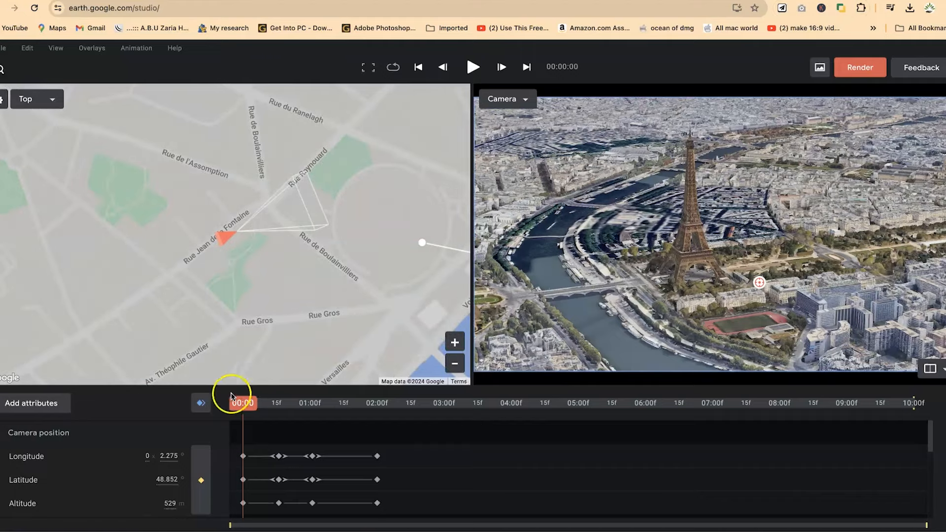
pyautogui.moveTo(243, 404); pyautogui.dragTo(346, 404)
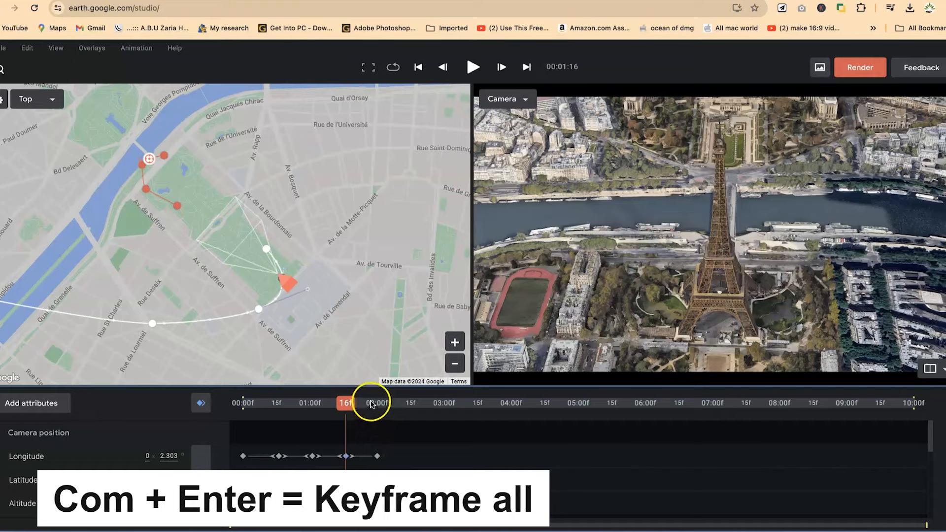
pyautogui.scroll(-2, 393, 464)
pyautogui.scroll(-5, 379, 478)
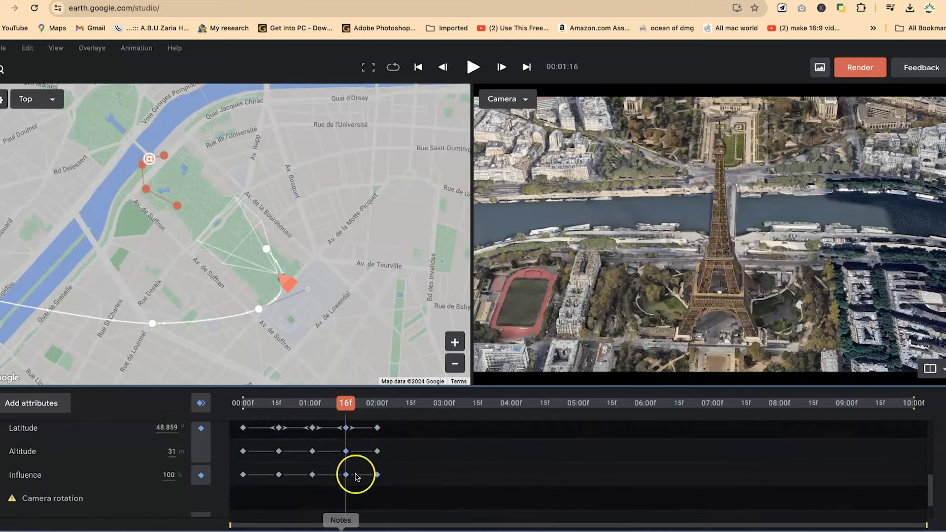
pyautogui.scroll(5, 357, 475)
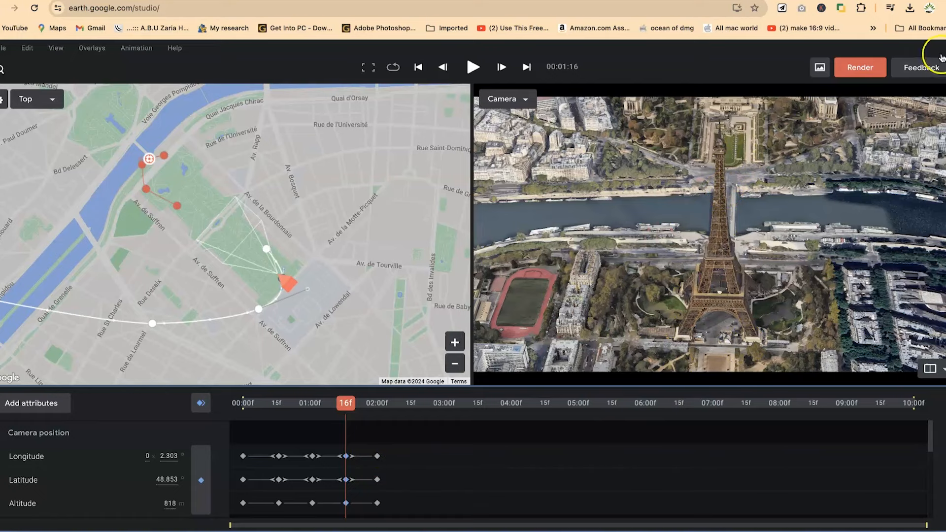
# - Try out Smooth path on the camera path point of the 00:00:16 keyframe, toggling the smoothing repeatedly in the Top view
pyautogui.click(152, 323)
pyautogui.rightClick(152, 323)
pyautogui.click(217, 343)
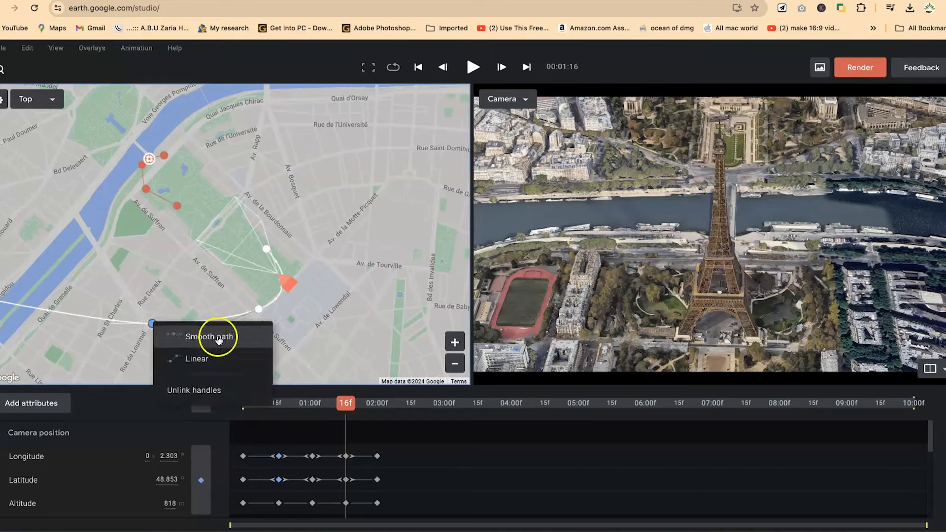
pyautogui.click(304, 319)
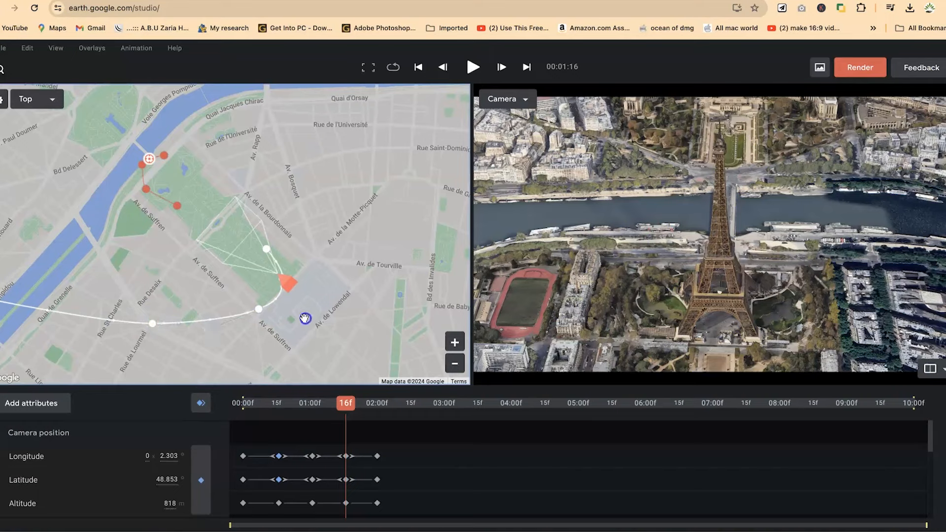
pyautogui.keyDown('super'); pyautogui.click(152, 324); pyautogui.keyUp('super')
pyautogui.click(194, 303)
pyautogui.keyDown('super'); pyautogui.click(151, 322); pyautogui.keyUp('super')
pyautogui.keyDown('super'); pyautogui.click(152, 321); pyautogui.keyUp('super')
pyautogui.keyDown('super'); pyautogui.click(152, 324); pyautogui.keyUp('super')
pyautogui.keyDown('super'); pyautogui.click(152, 324); pyautogui.keyUp('super')
pyautogui.keyDown('super'); pyautogui.click(153, 323); pyautogui.keyUp('super')
pyautogui.keyDown('super'); pyautogui.click(152, 324); pyautogui.keyUp('super')
pyautogui.keyDown('super'); pyautogui.click(152, 324); pyautogui.keyUp('super')
pyautogui.keyDown('super'); pyautogui.click(153, 324); pyautogui.keyUp('super')
pyautogui.keyDown('super'); pyautogui.click(152, 324); pyautogui.keyUp('super')
pyautogui.keyDown('super'); pyautogui.click(153, 324); pyautogui.keyUp('super')
pyautogui.keyDown('super'); pyautogui.click(153, 323); pyautogui.keyUp('super')
# - Move the playhead to 00:00:04, shift the camera view, and rotate it around the Eiffel Tower in both directions
pyautogui.click(342, 403)
pyautogui.moveTo(342, 403); pyautogui.dragTo(252, 403)
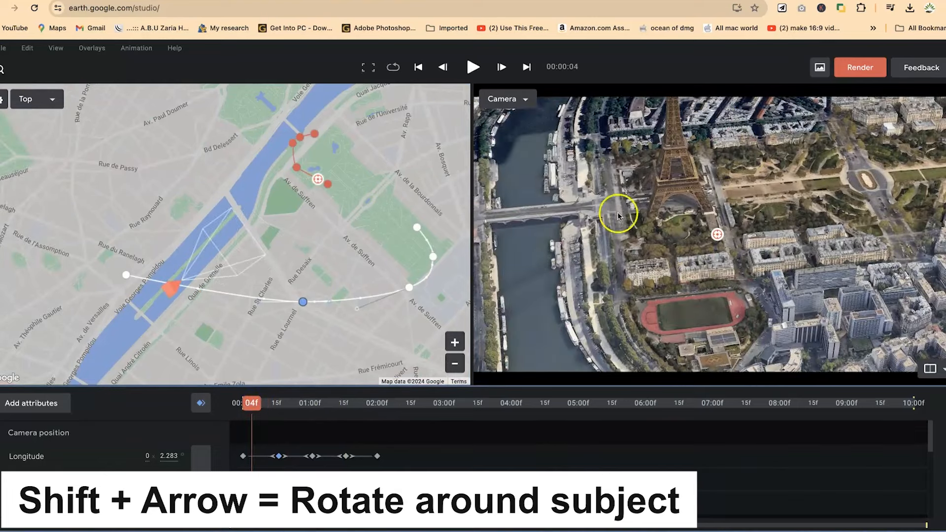
pyautogui.moveTo(675, 218); pyautogui.dragTo(716, 262)
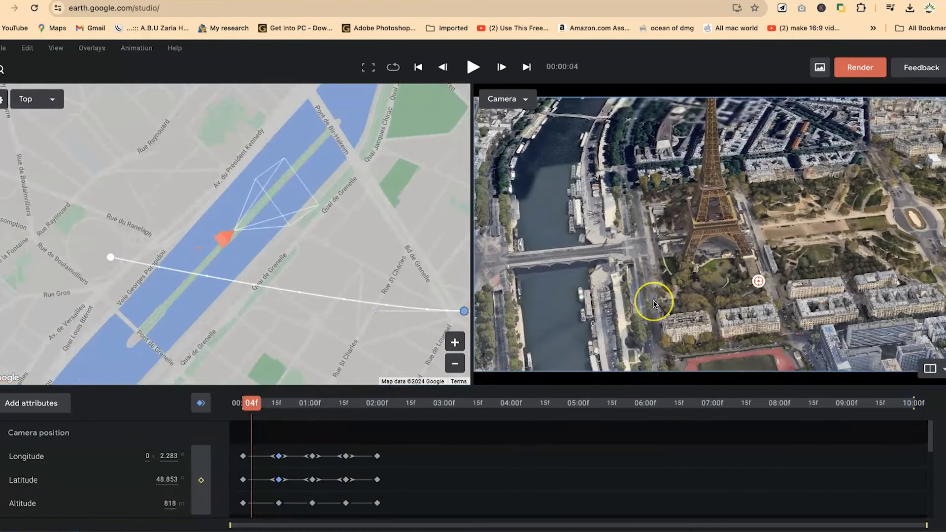
pyautogui.hotkey('shift', 'Left')
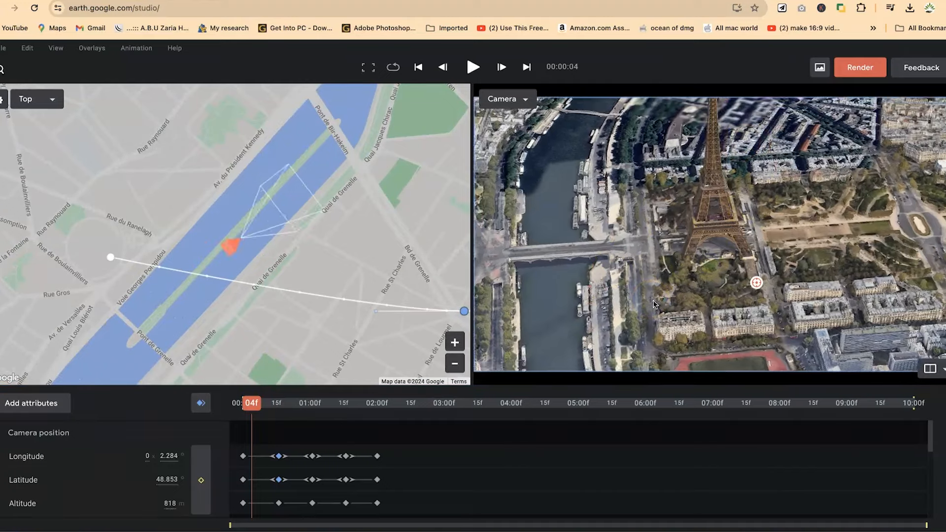
pyautogui.hotkey('shift', 'Left')
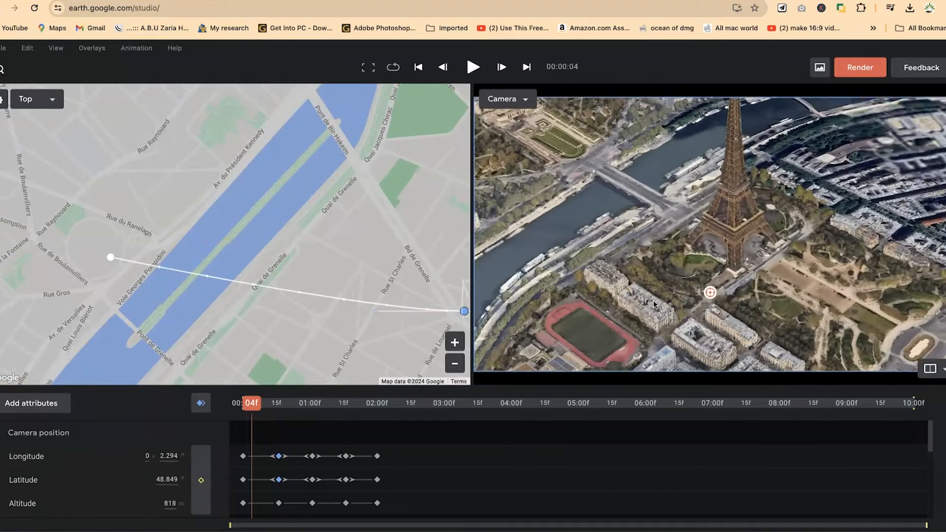
pyautogui.hotkey('shift', 'Left')
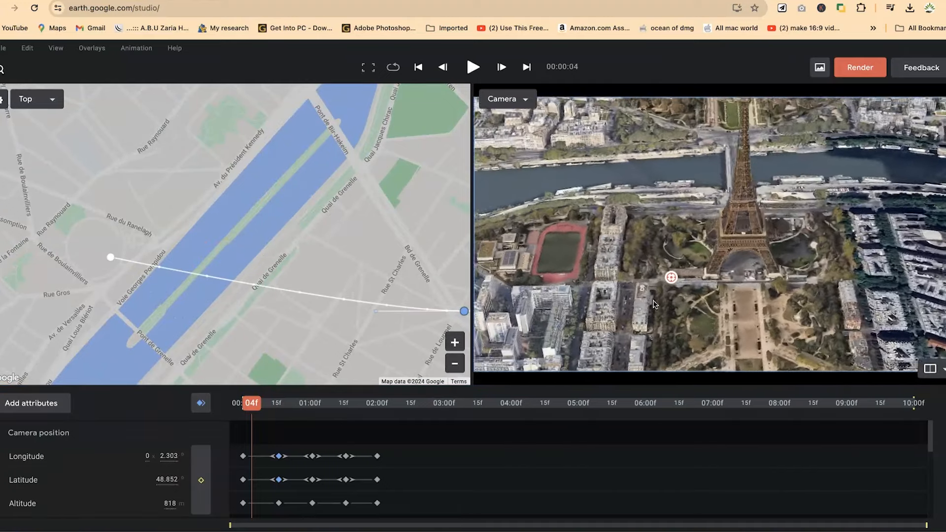
pyautogui.hotkey('shift', 'Left')
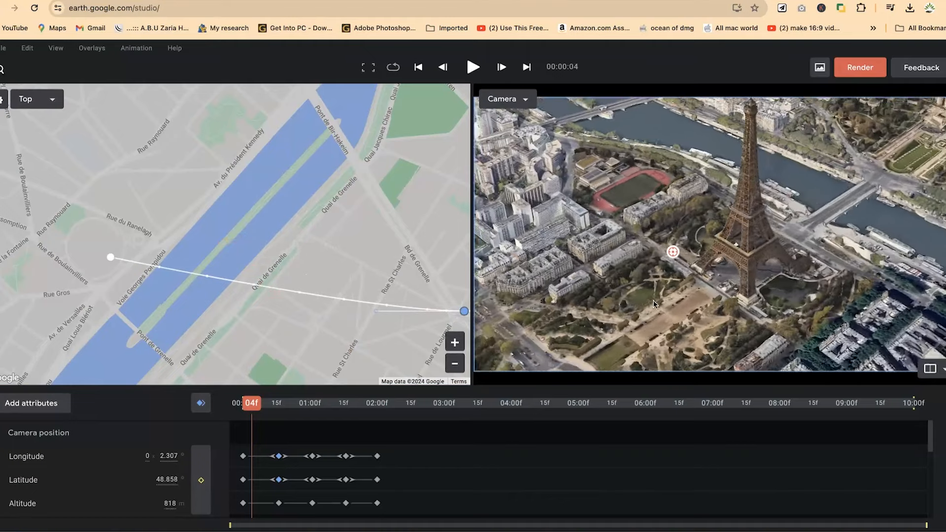
pyautogui.hotkey('shift', 'Right')
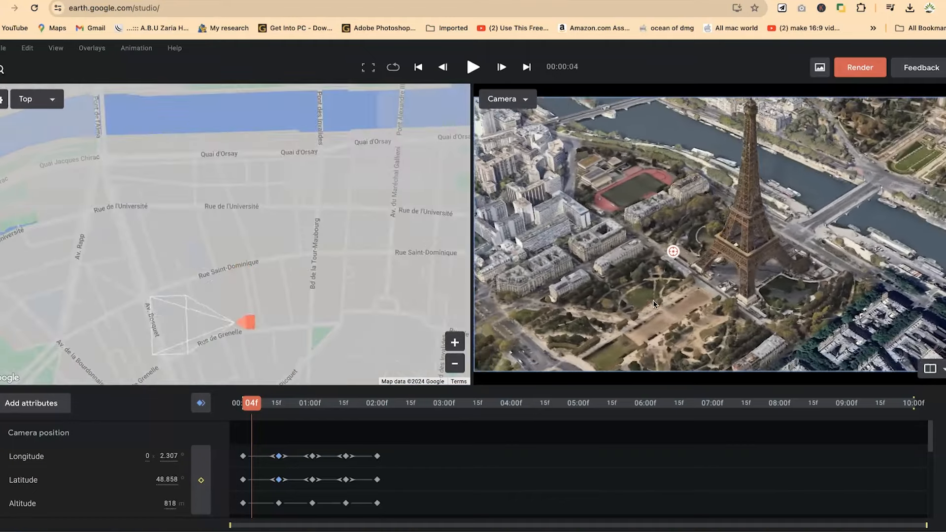
pyautogui.hotkey('shift', 'Right')
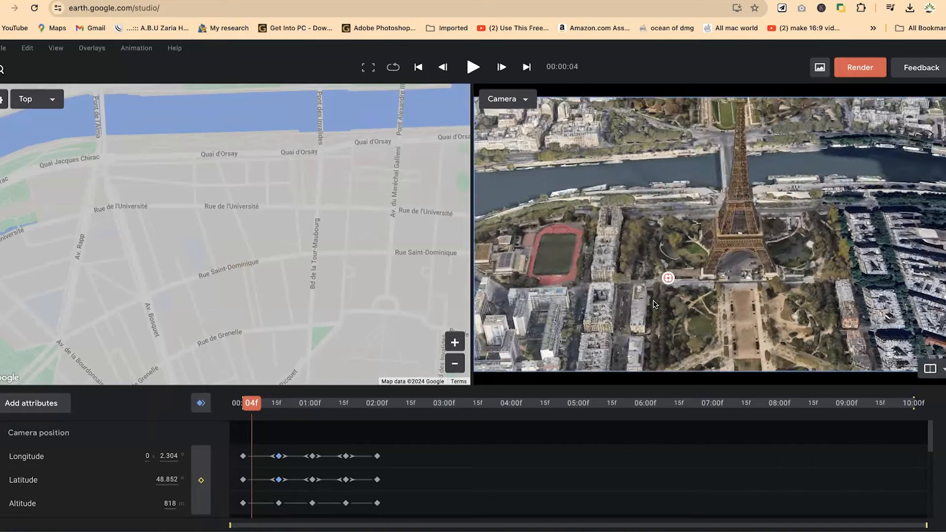
pyautogui.hotkey('shift', 'Right')
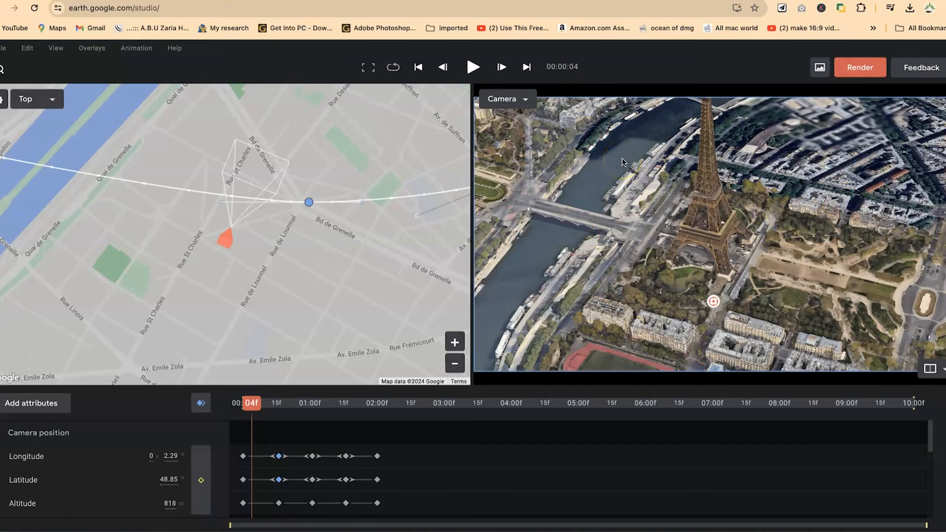
# - Try out the guide shortcuts by toggling the camera viewport's framing guides on and off several times
pyautogui.hotkey('alt', 'g')
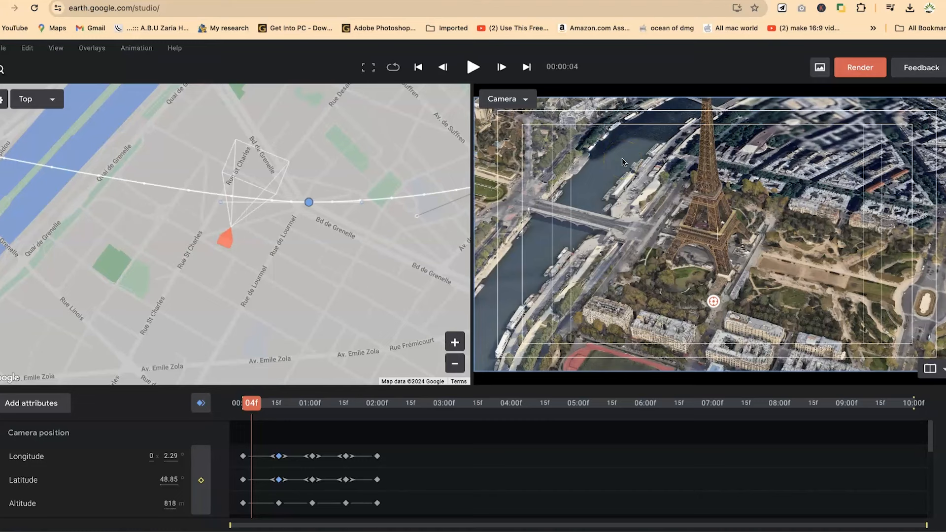
pyautogui.hotkey('alt', 'g')
pyautogui.hotkey('alt', 'g')
pyautogui.hotkey('alt', 'g')
pyautogui.hotkey('alt', 'g')
pyautogui.hotkey('alt', 'g')
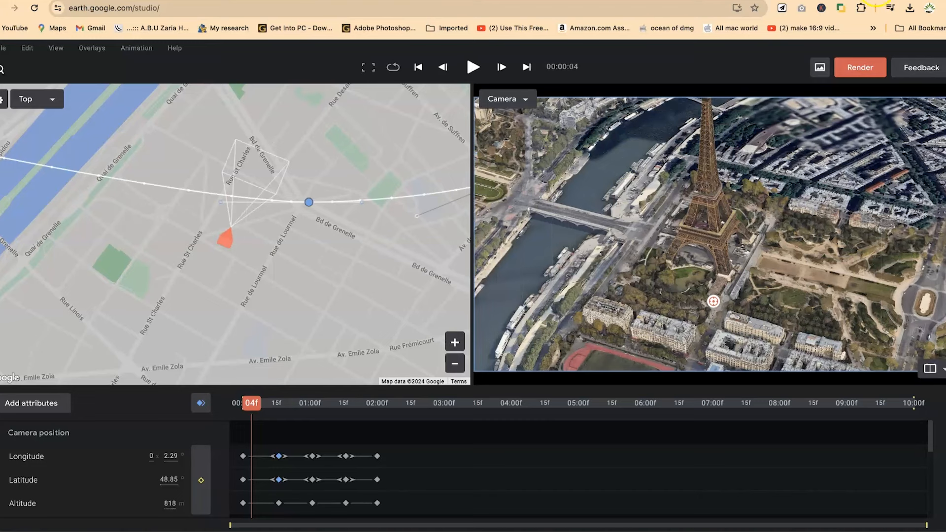
pyautogui.hotkey('alt', 'shift', 'g')
pyautogui.hotkey('alt', 'g')
pyautogui.hotkey('alt', 'shift', 'g')
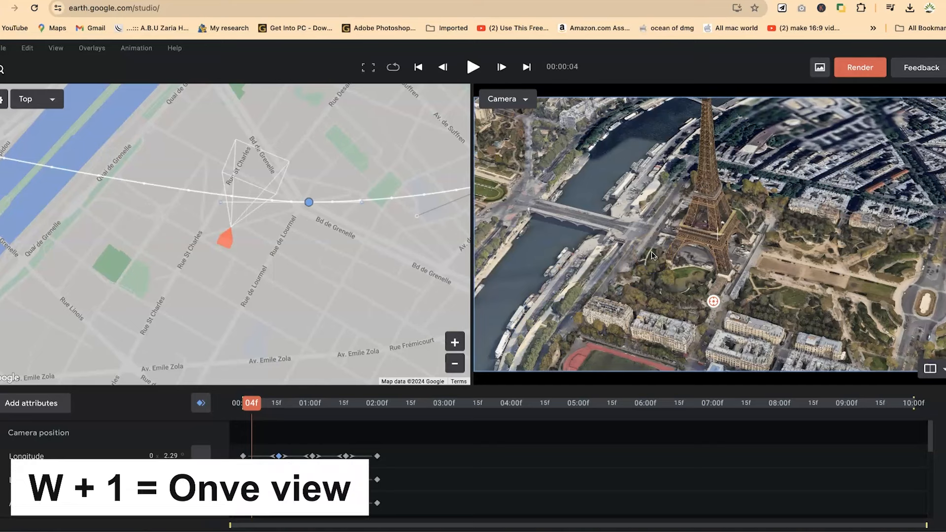
# - Try out the layout shortcuts by switching repeatedly between one viewport and two viewports, ending with two
pyautogui.hotkey('w', '1')
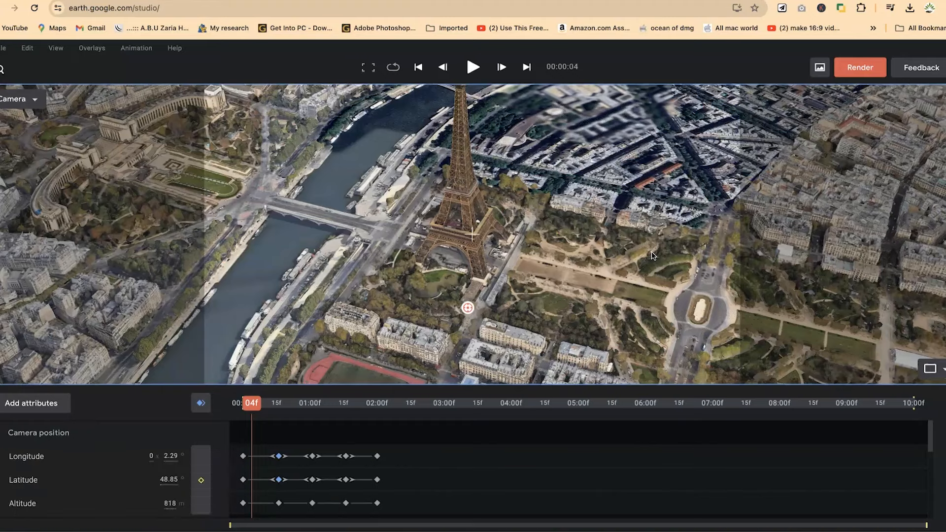
pyautogui.hotkey('w', '2')
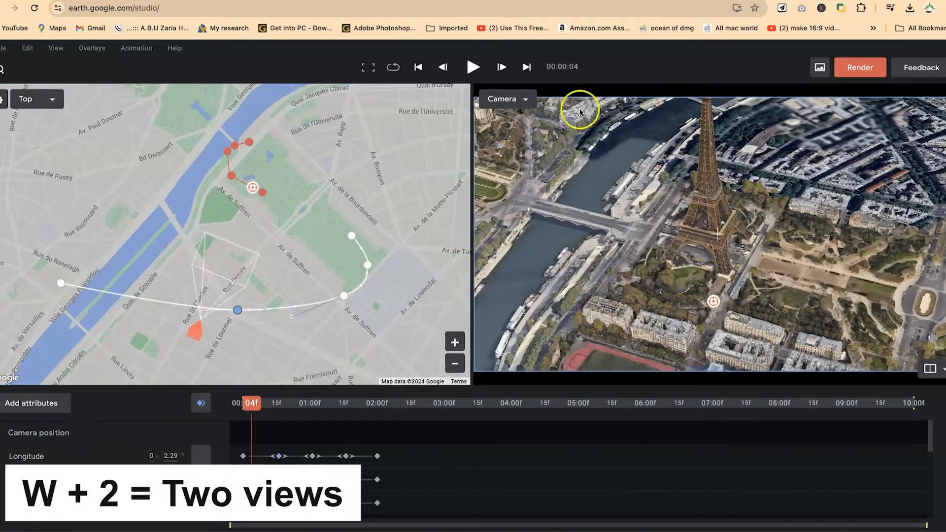
pyautogui.hotkey('w', '1')
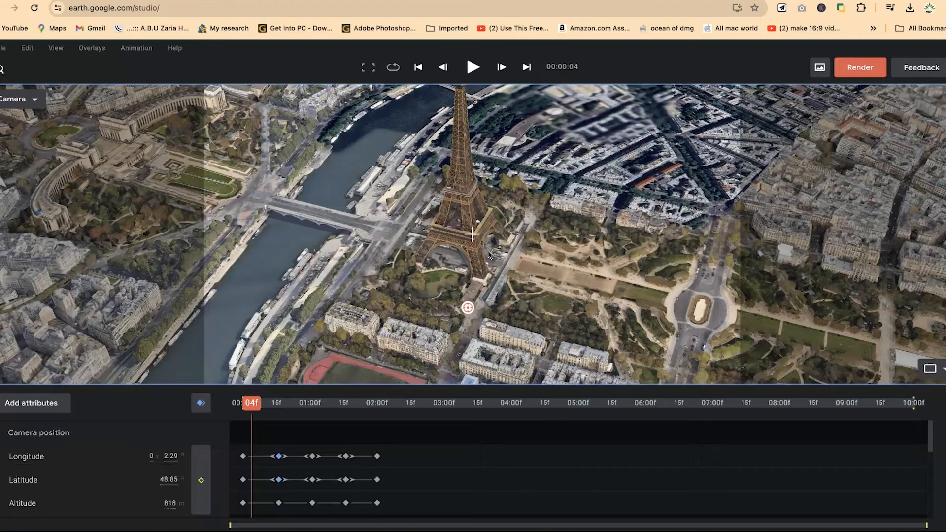
pyautogui.hotkey('w', '2')
pyautogui.hotkey('w', '1')
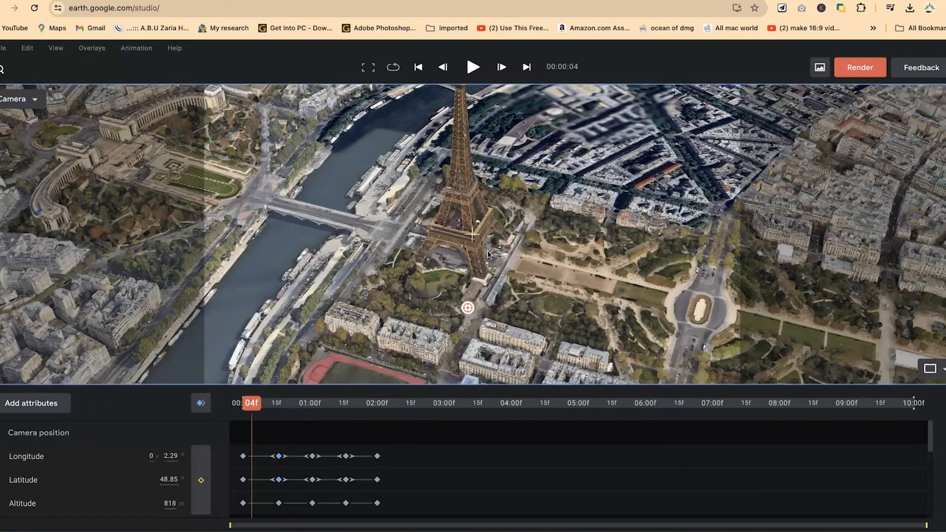
pyautogui.hotkey('w', '2')
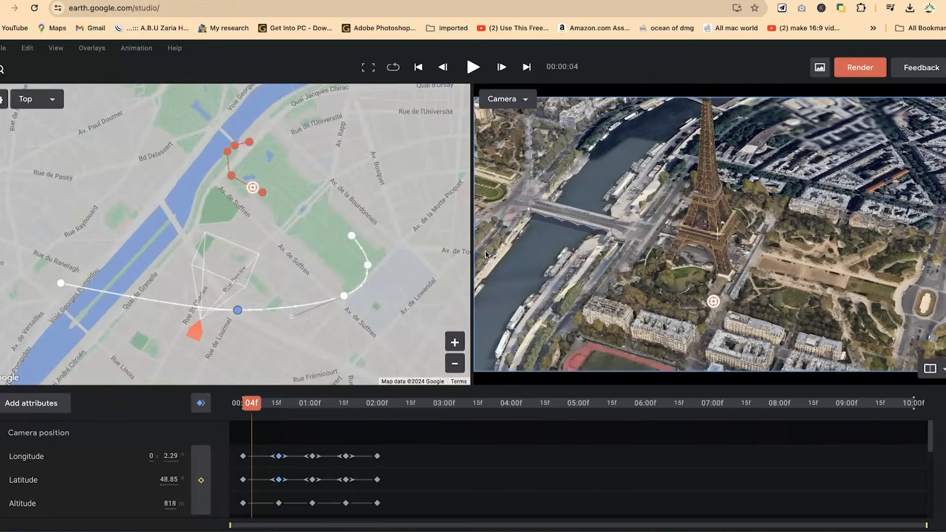
pyautogui.hotkey('w', '1')
pyautogui.hotkey('w', '2')
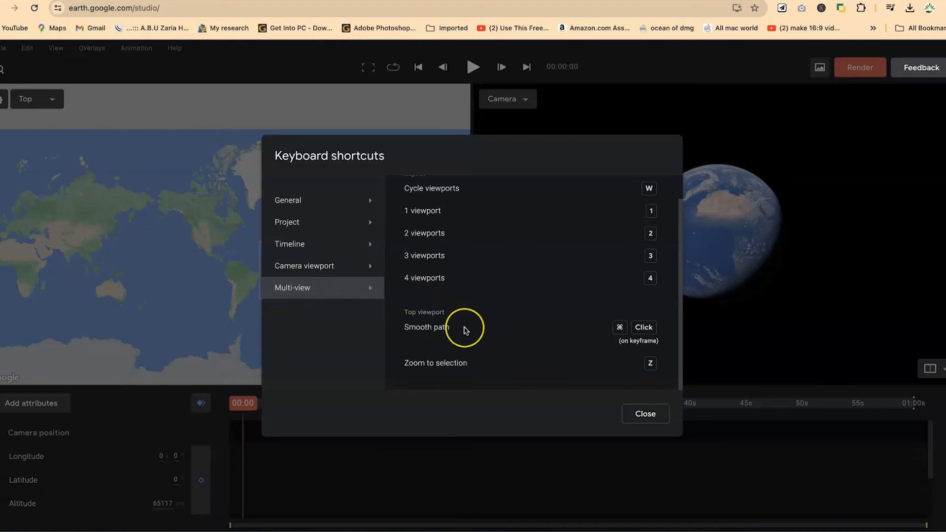
# - Review the Camera viewport, Timeline, Multi-view, General and Project categories of the keyboard shortcuts list
pyautogui.click(331, 265)
pyautogui.click(320, 244)
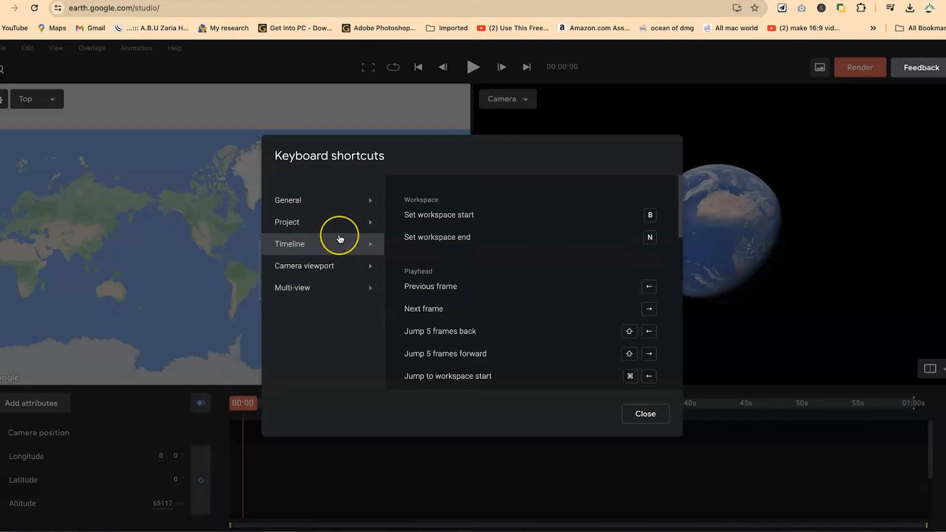
pyautogui.click(321, 267)
pyautogui.click(325, 285)
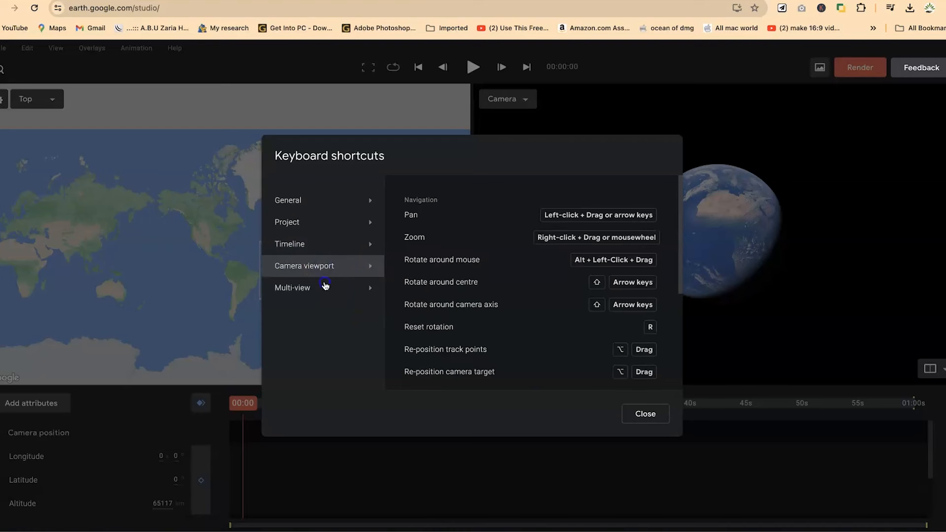
pyautogui.click(330, 195)
pyautogui.click(305, 226)
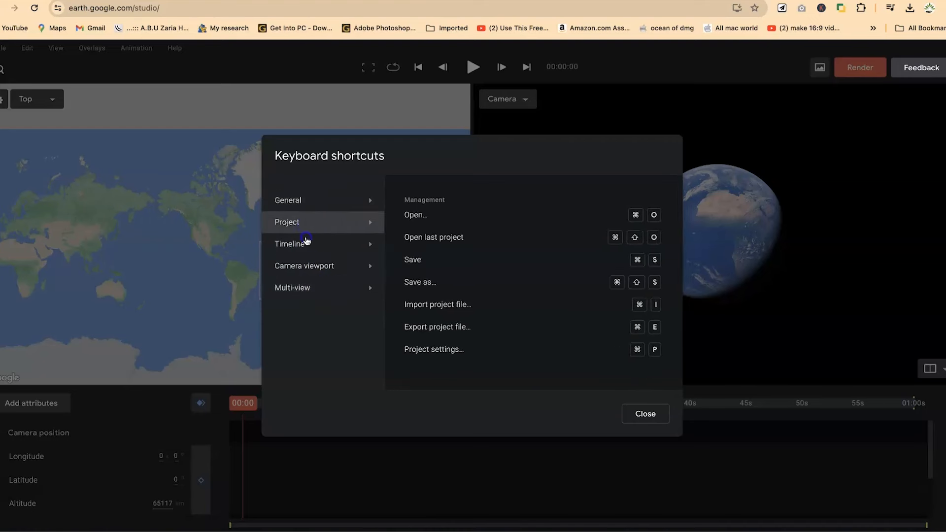